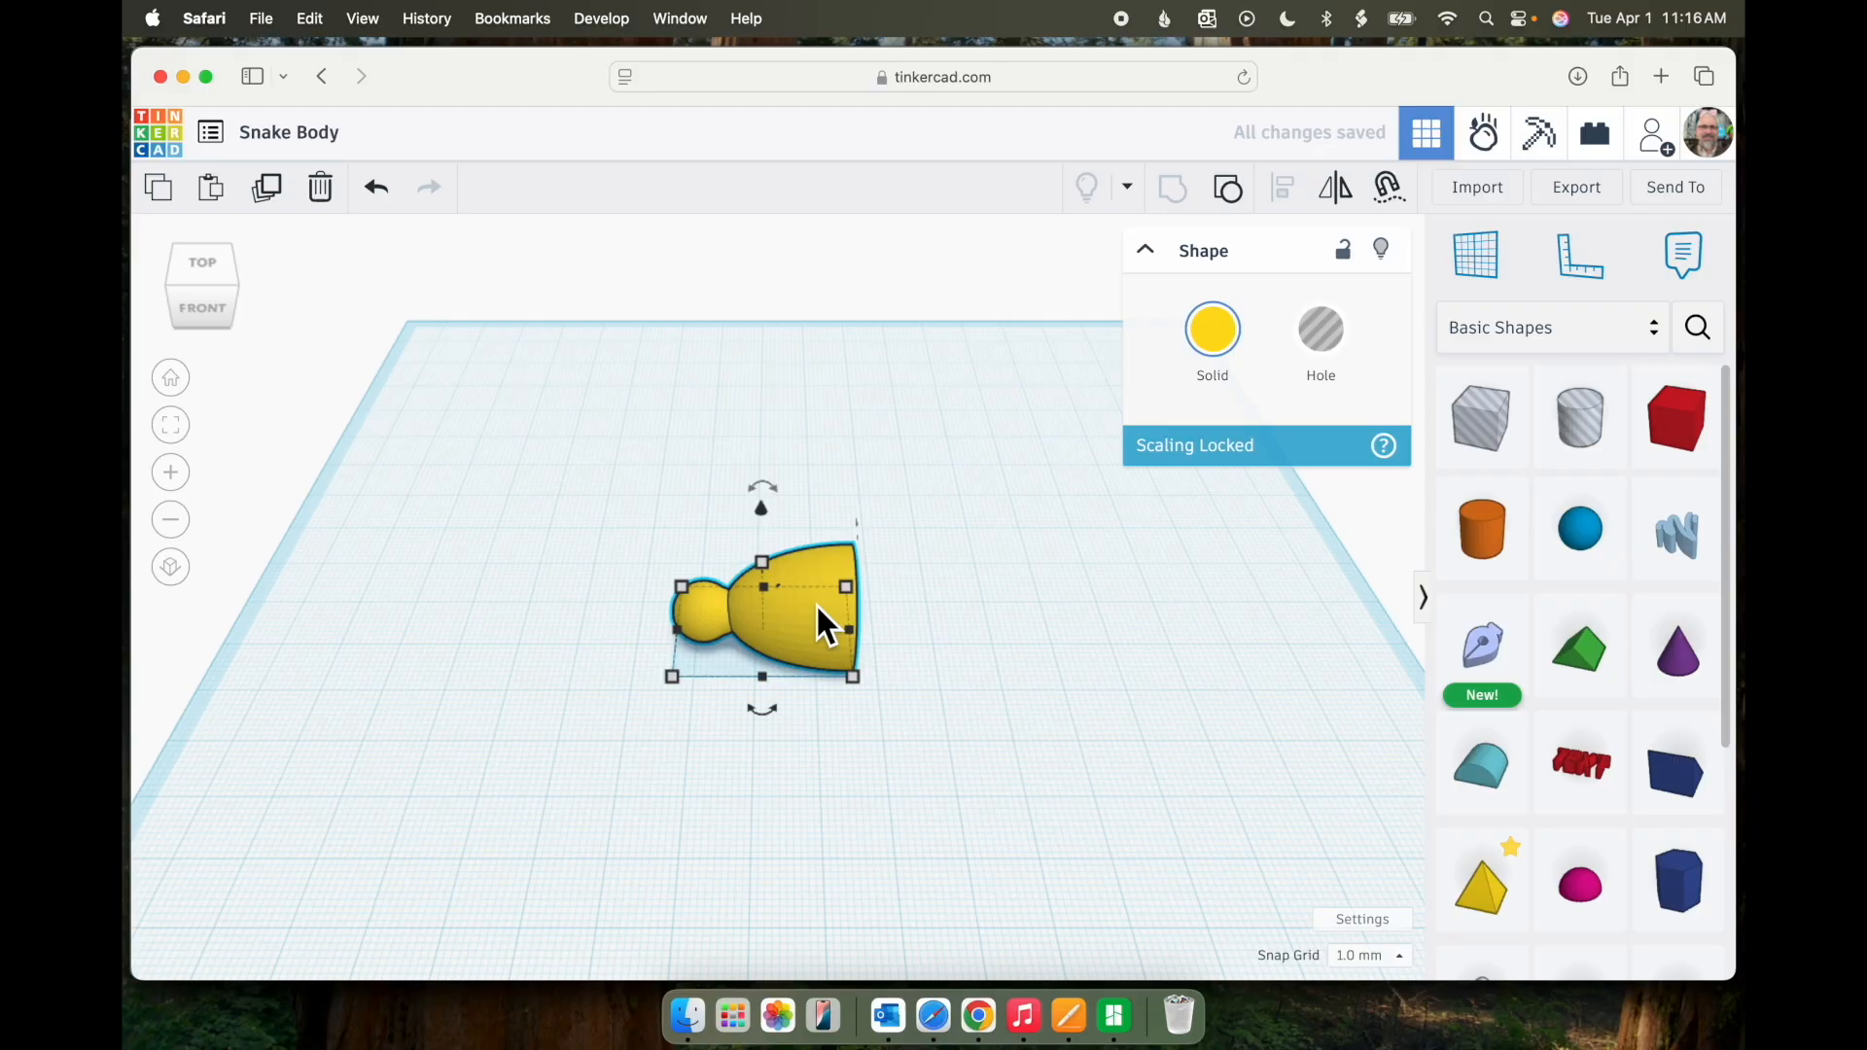
- Switch to an orthographic top view framed on the yellow snake body
left_click(171, 568)
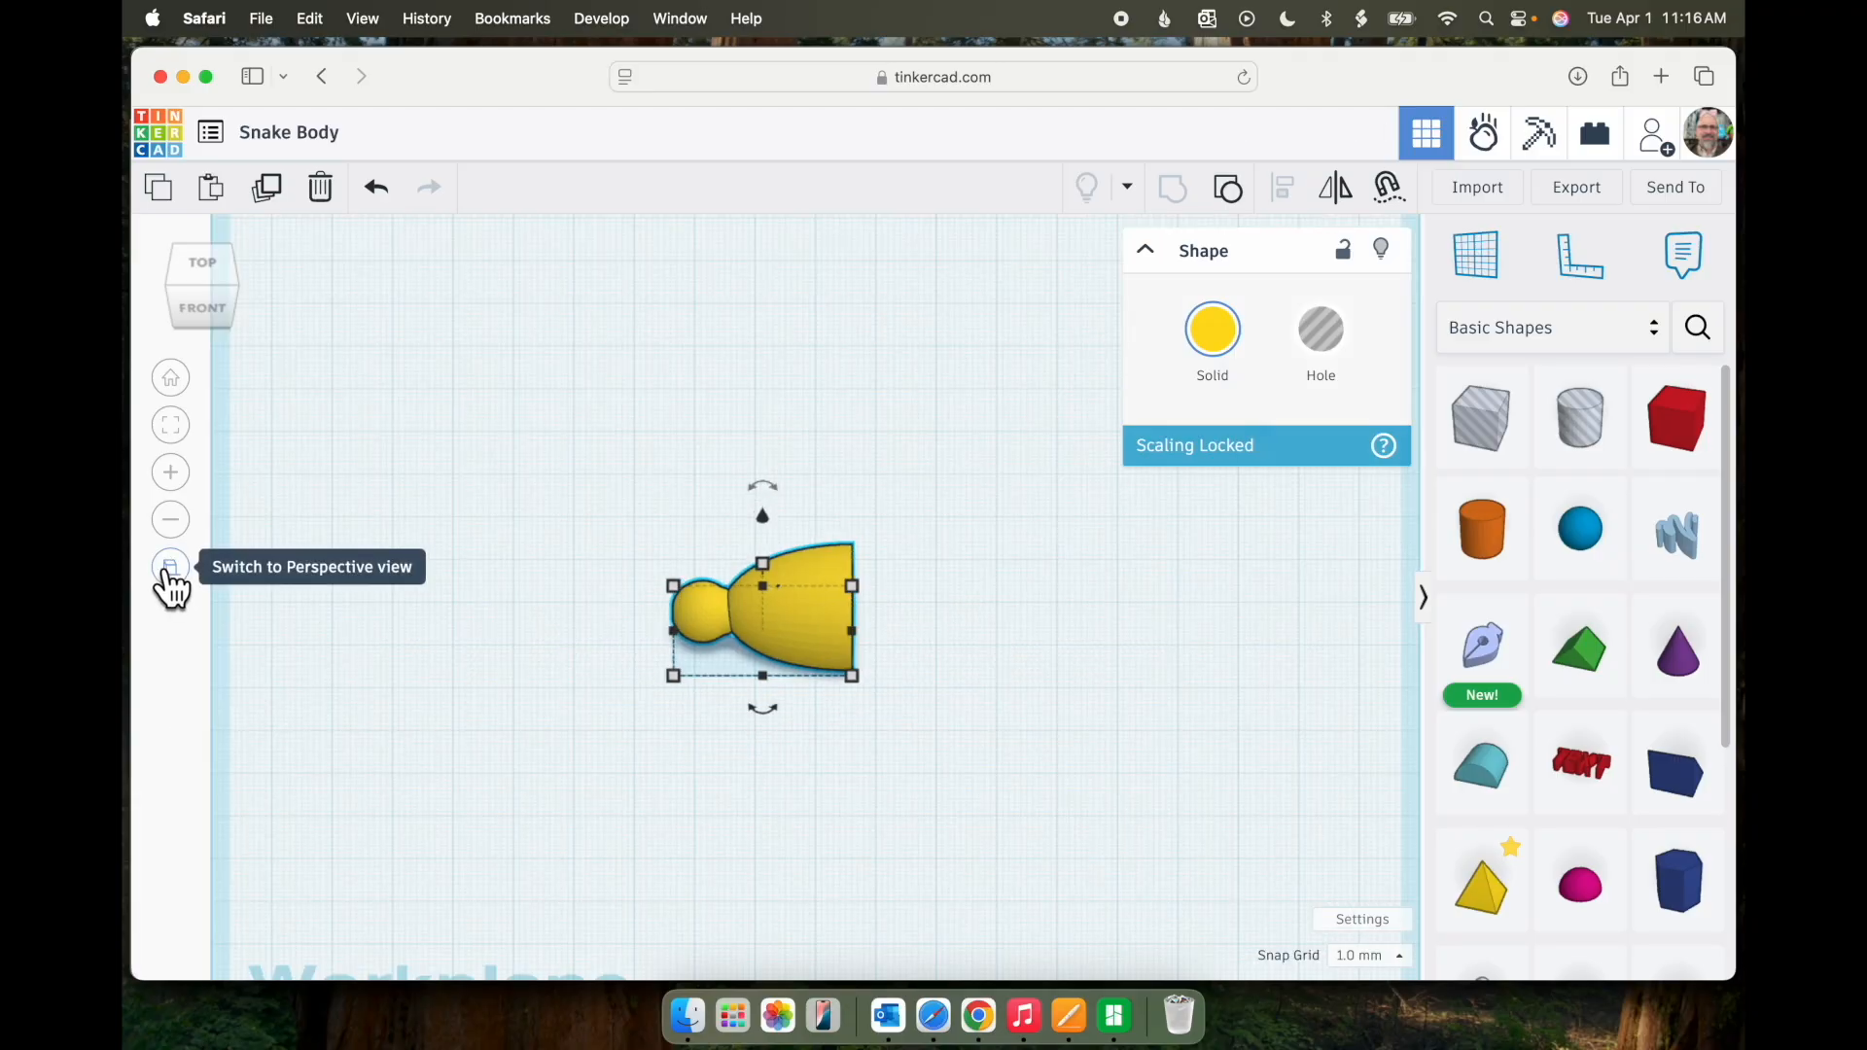
key("f")
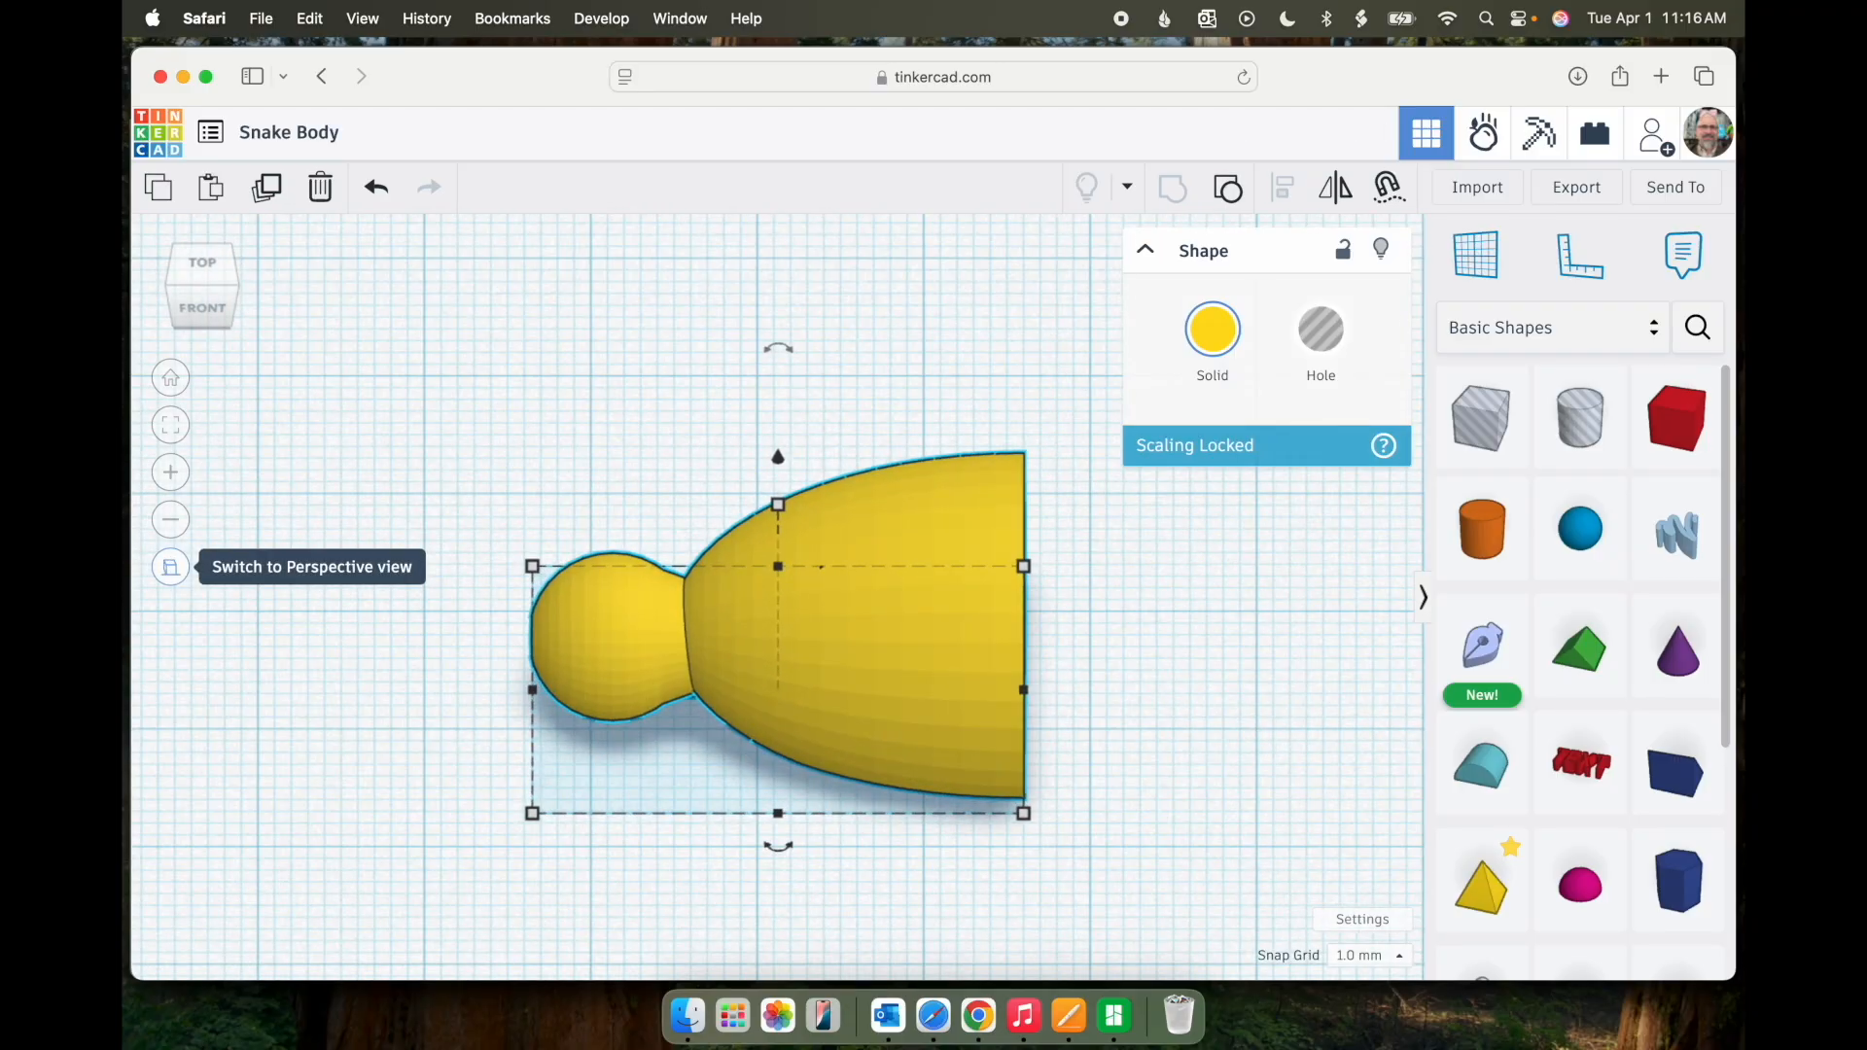
left_click(206, 264)
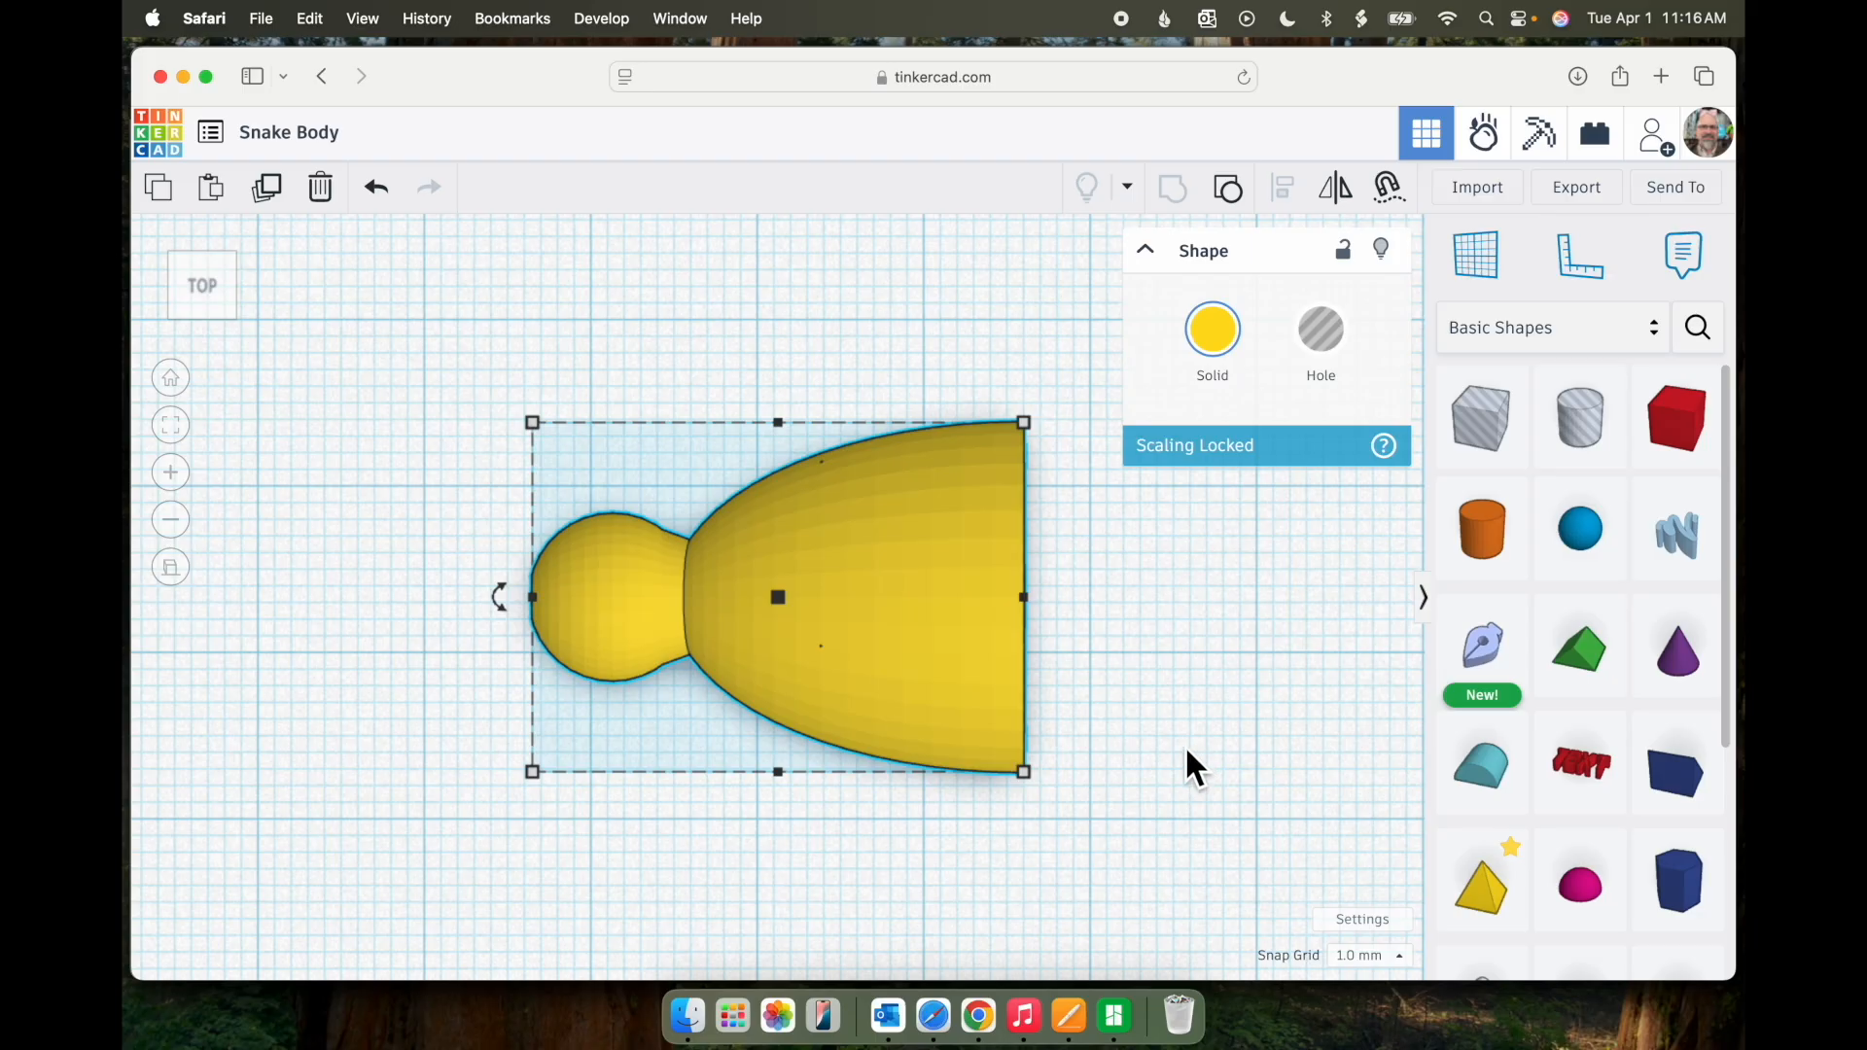
- Add a sphere, shrink it to 5 mm, and raise it onto the shell's top near the snake body's open end
left_click(1580, 549)
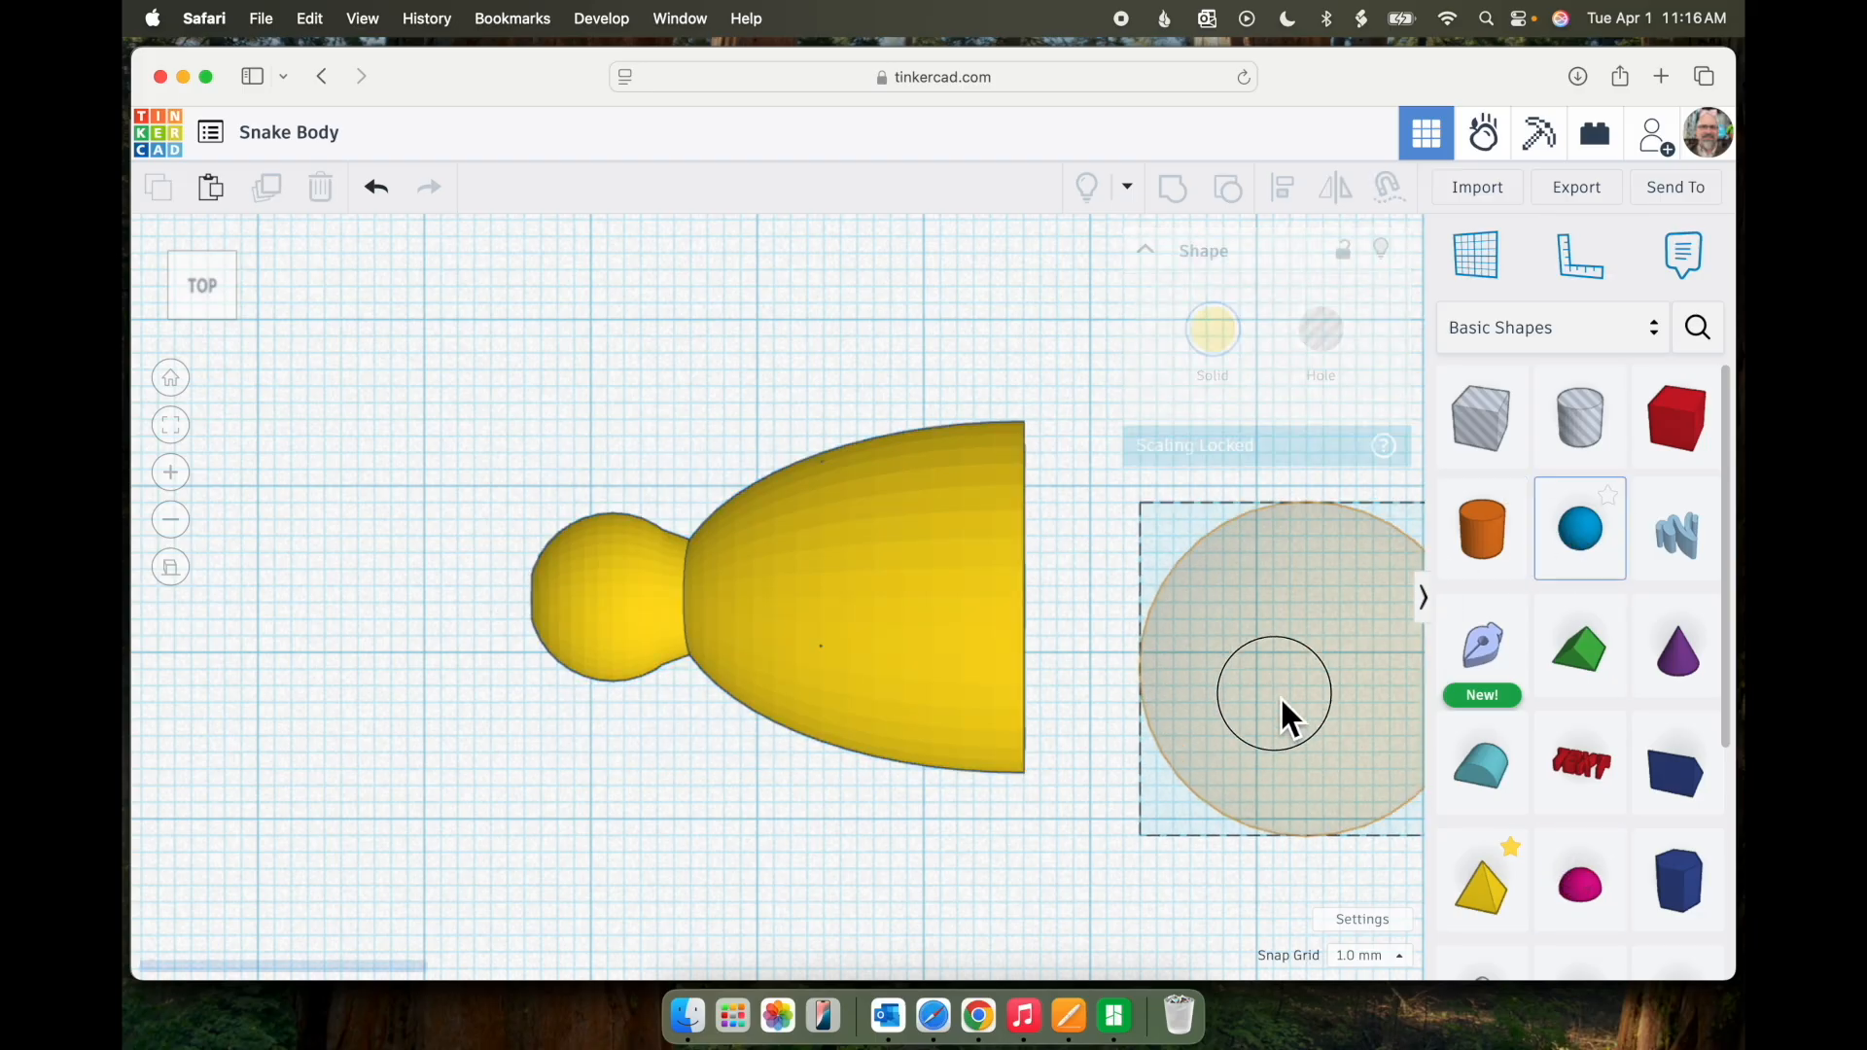
left_click(1218, 758)
left_click_drag(1373, 570, 1021, 784)
right_click_drag(1062, 729, 848, 594)
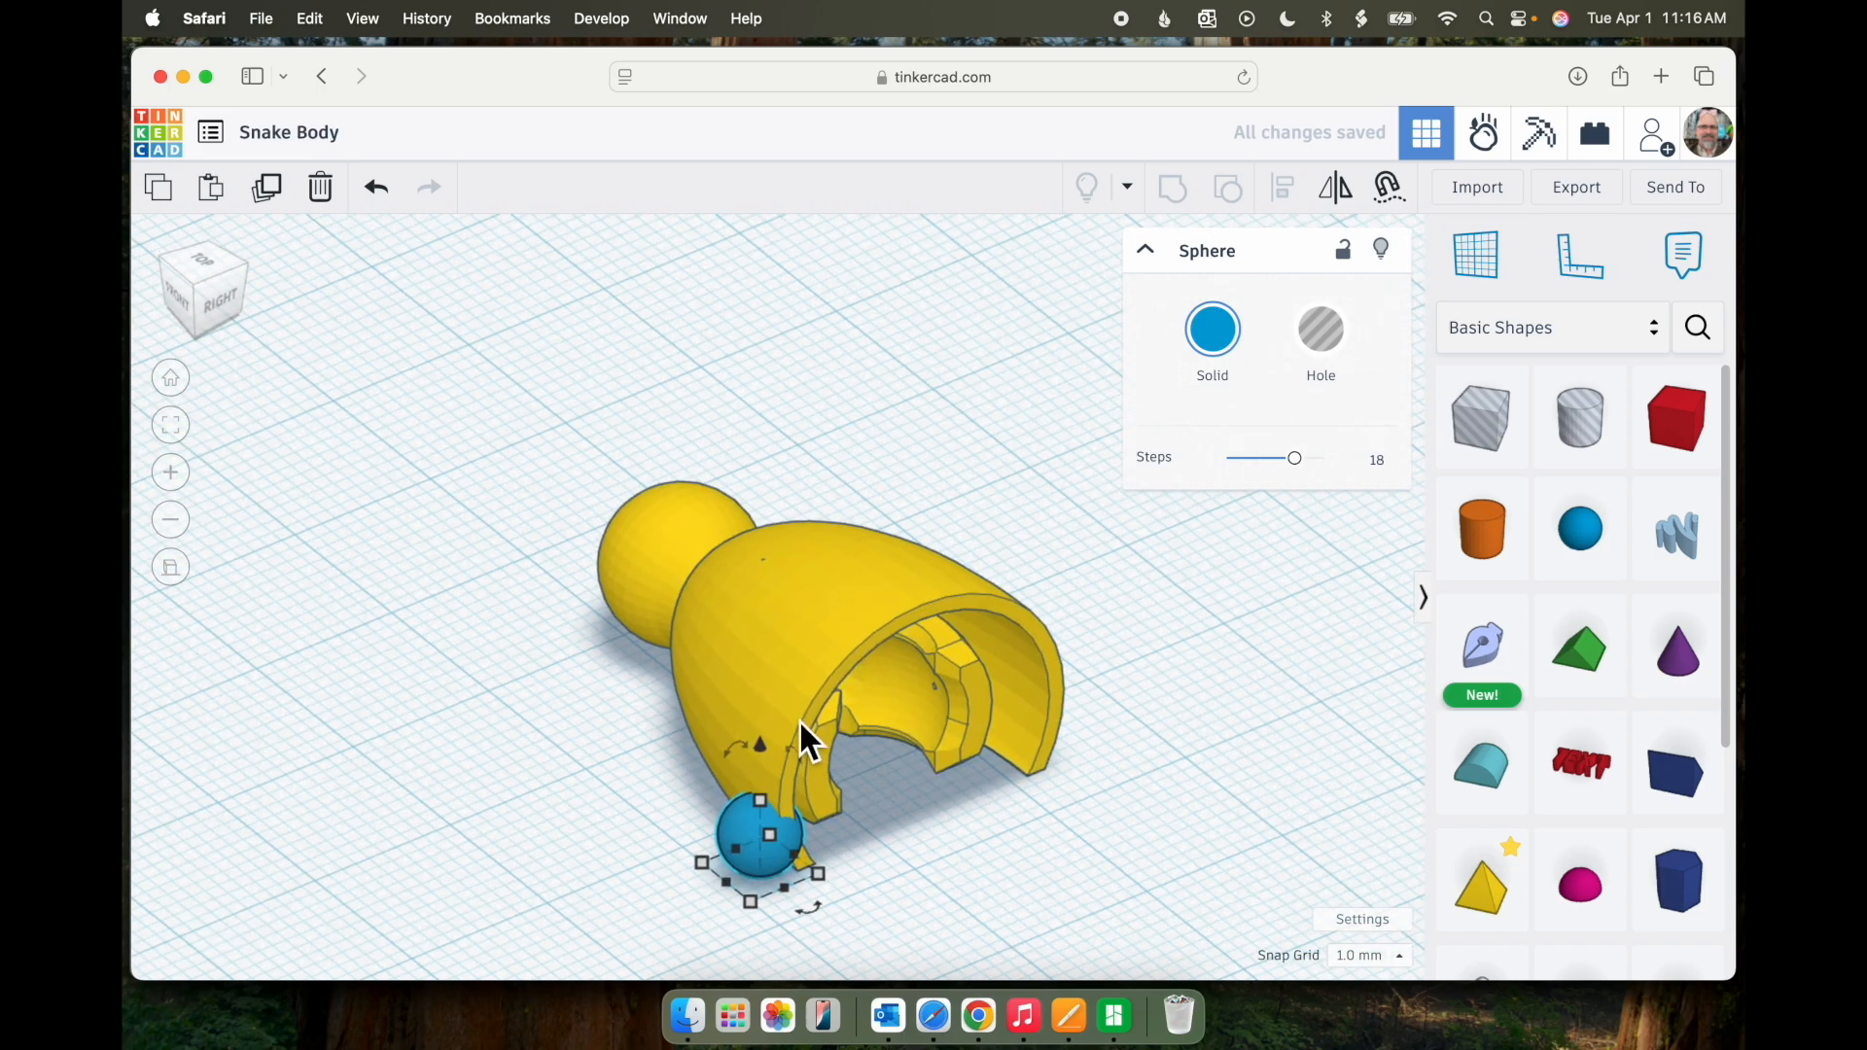
left_click_drag(767, 750, 875, 506)
right_click_drag(1154, 762, 1011, 695)
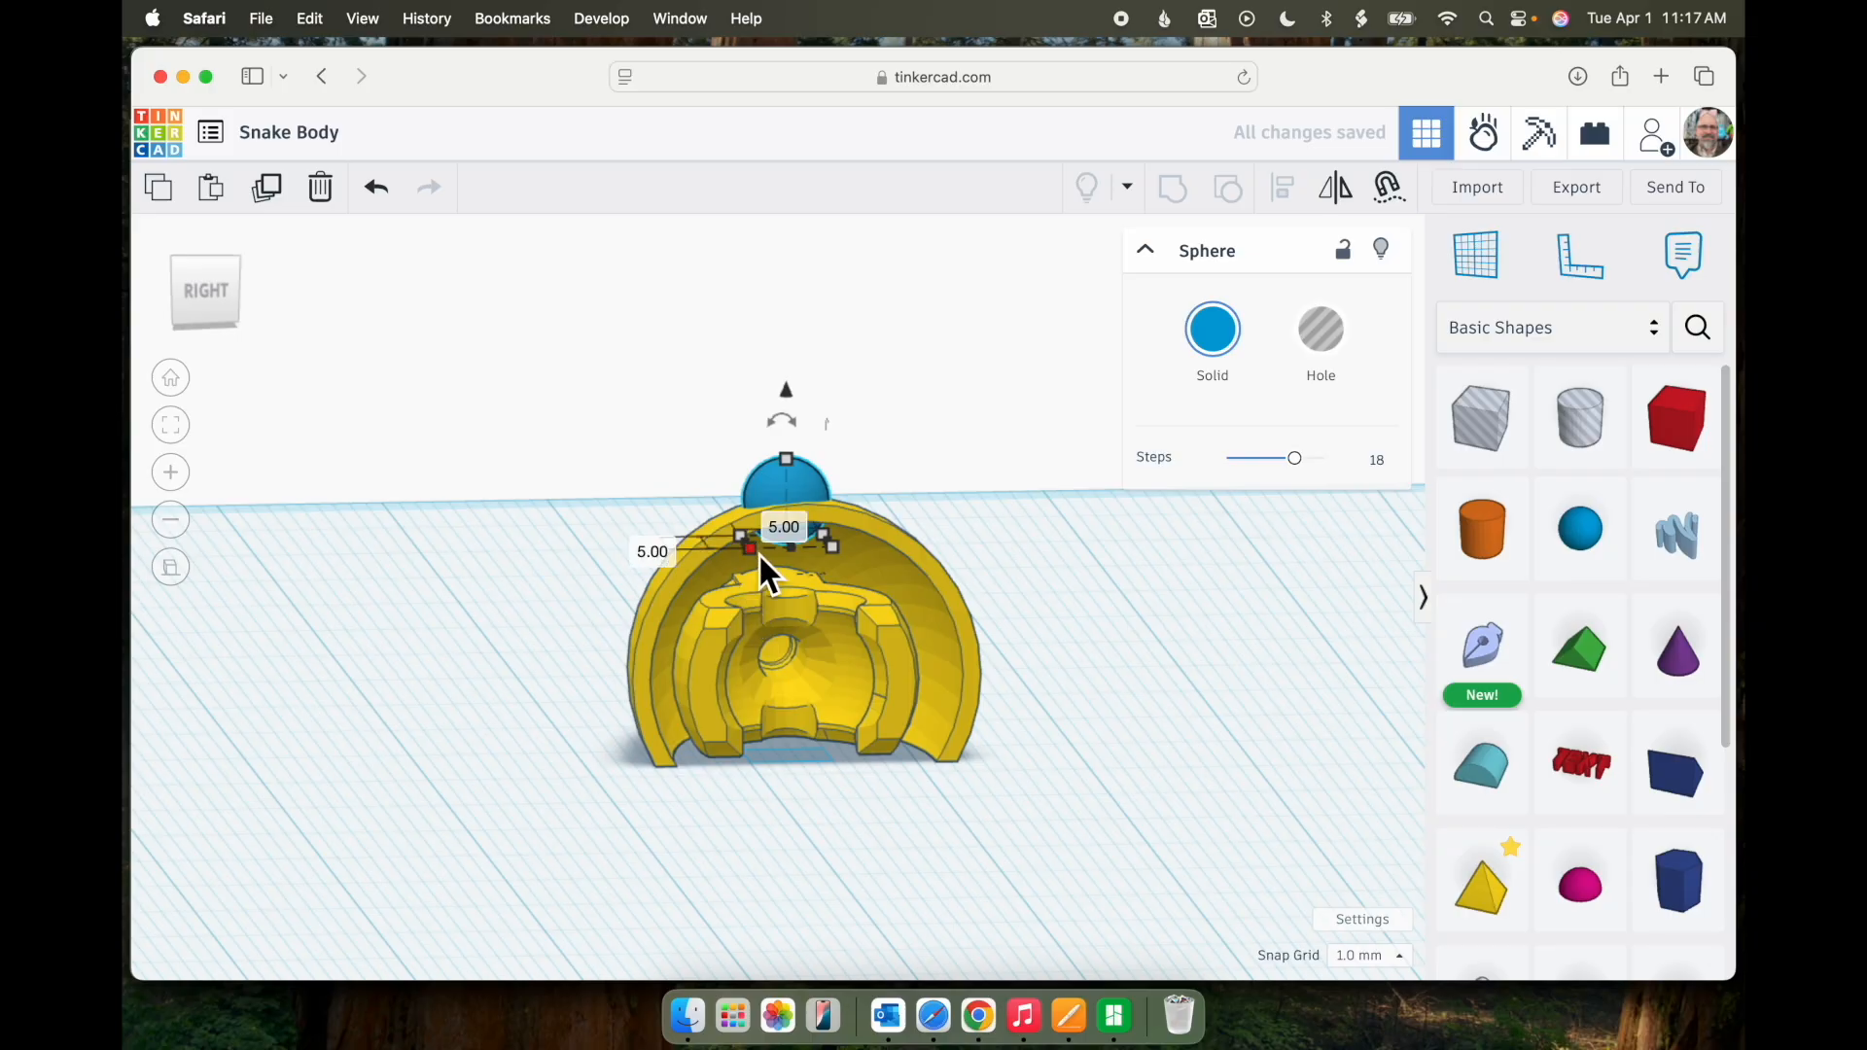
left_click(811, 538)
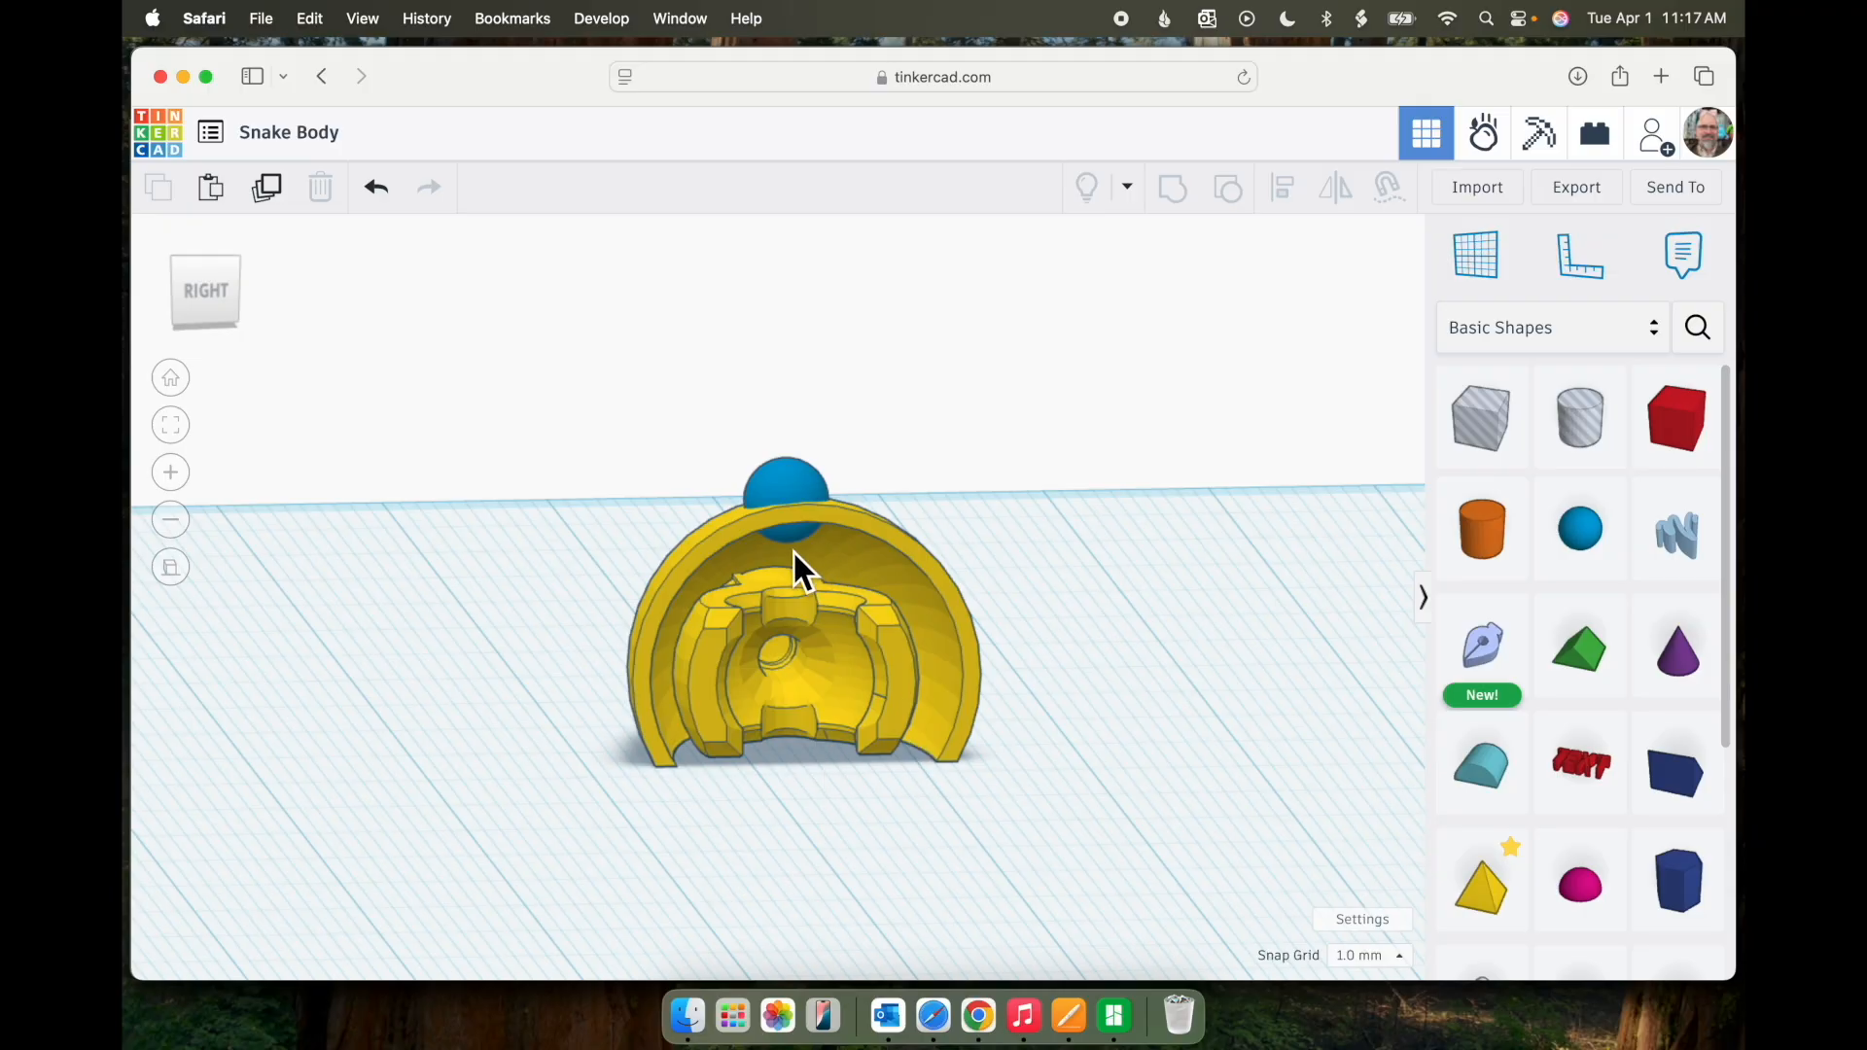
right_click_drag(1048, 593, 1142, 658)
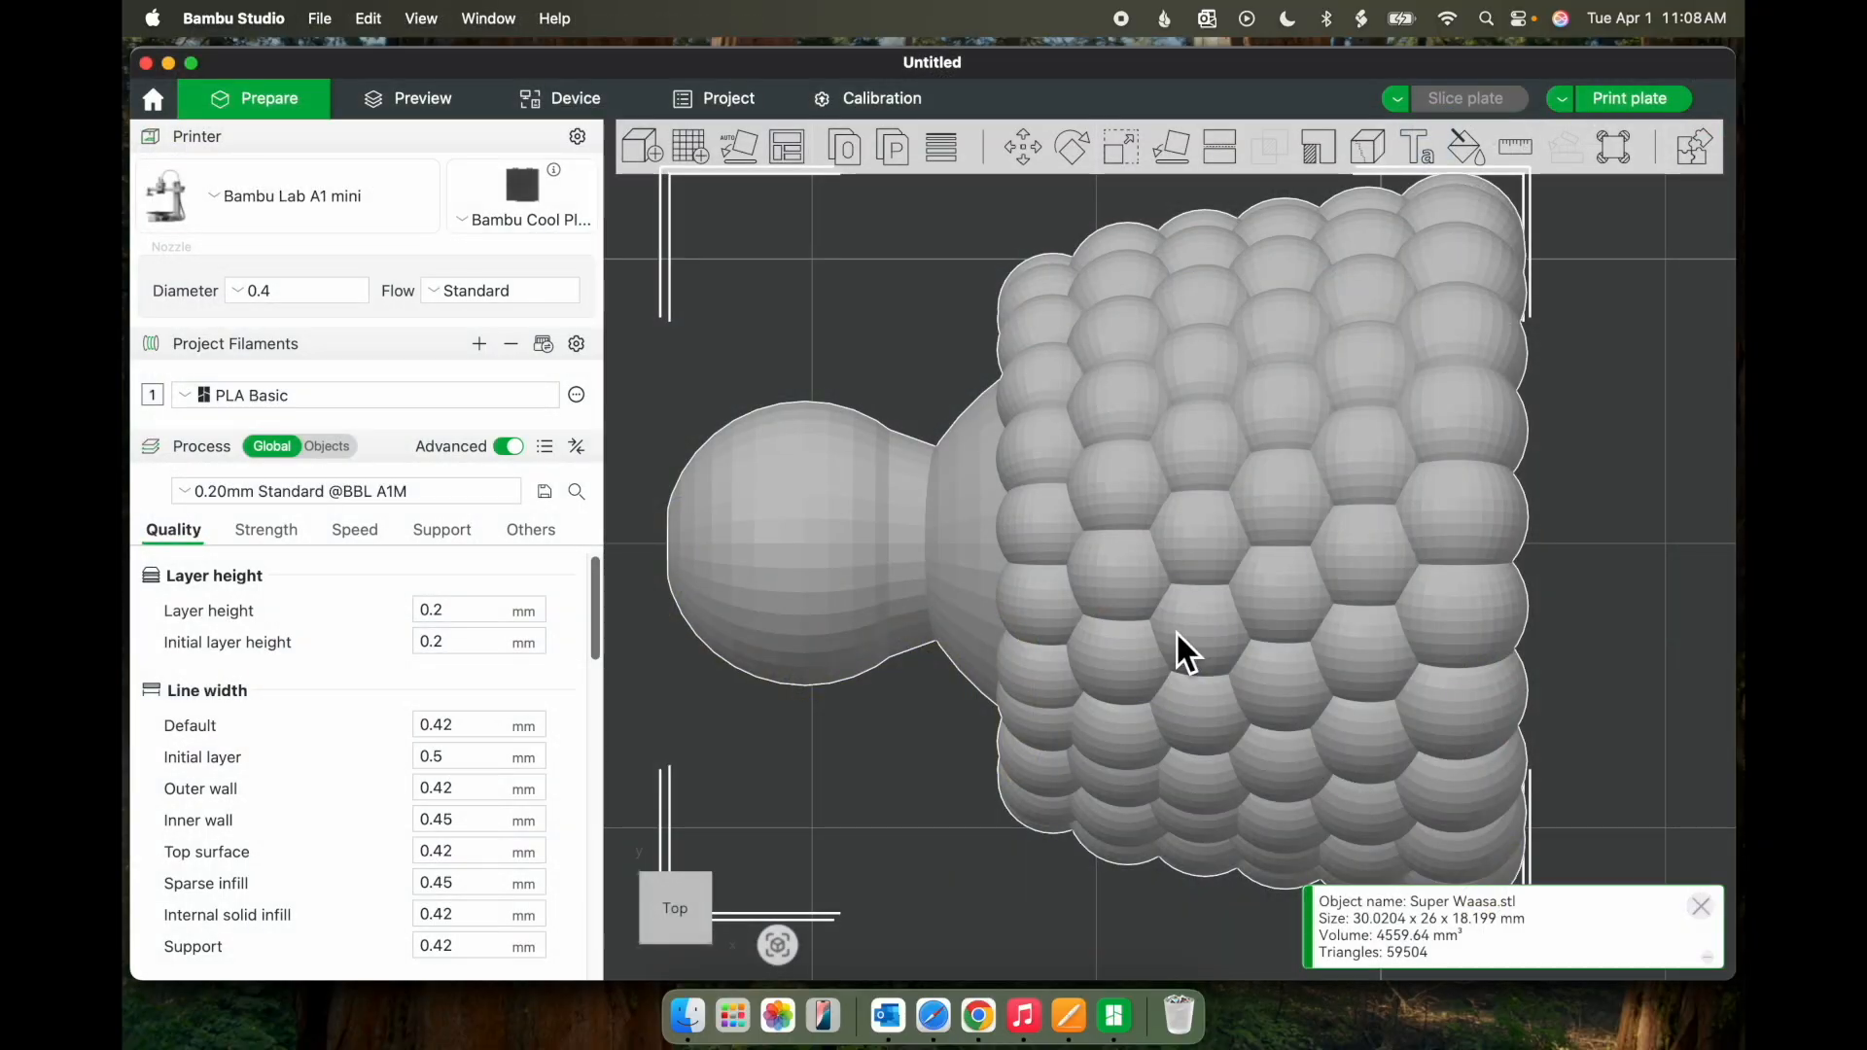
- Switch to Bambu Studio and examine the scaled body's sliced preview down to layer 64, focusing on the scales inside the hollow
left_click(436, 98)
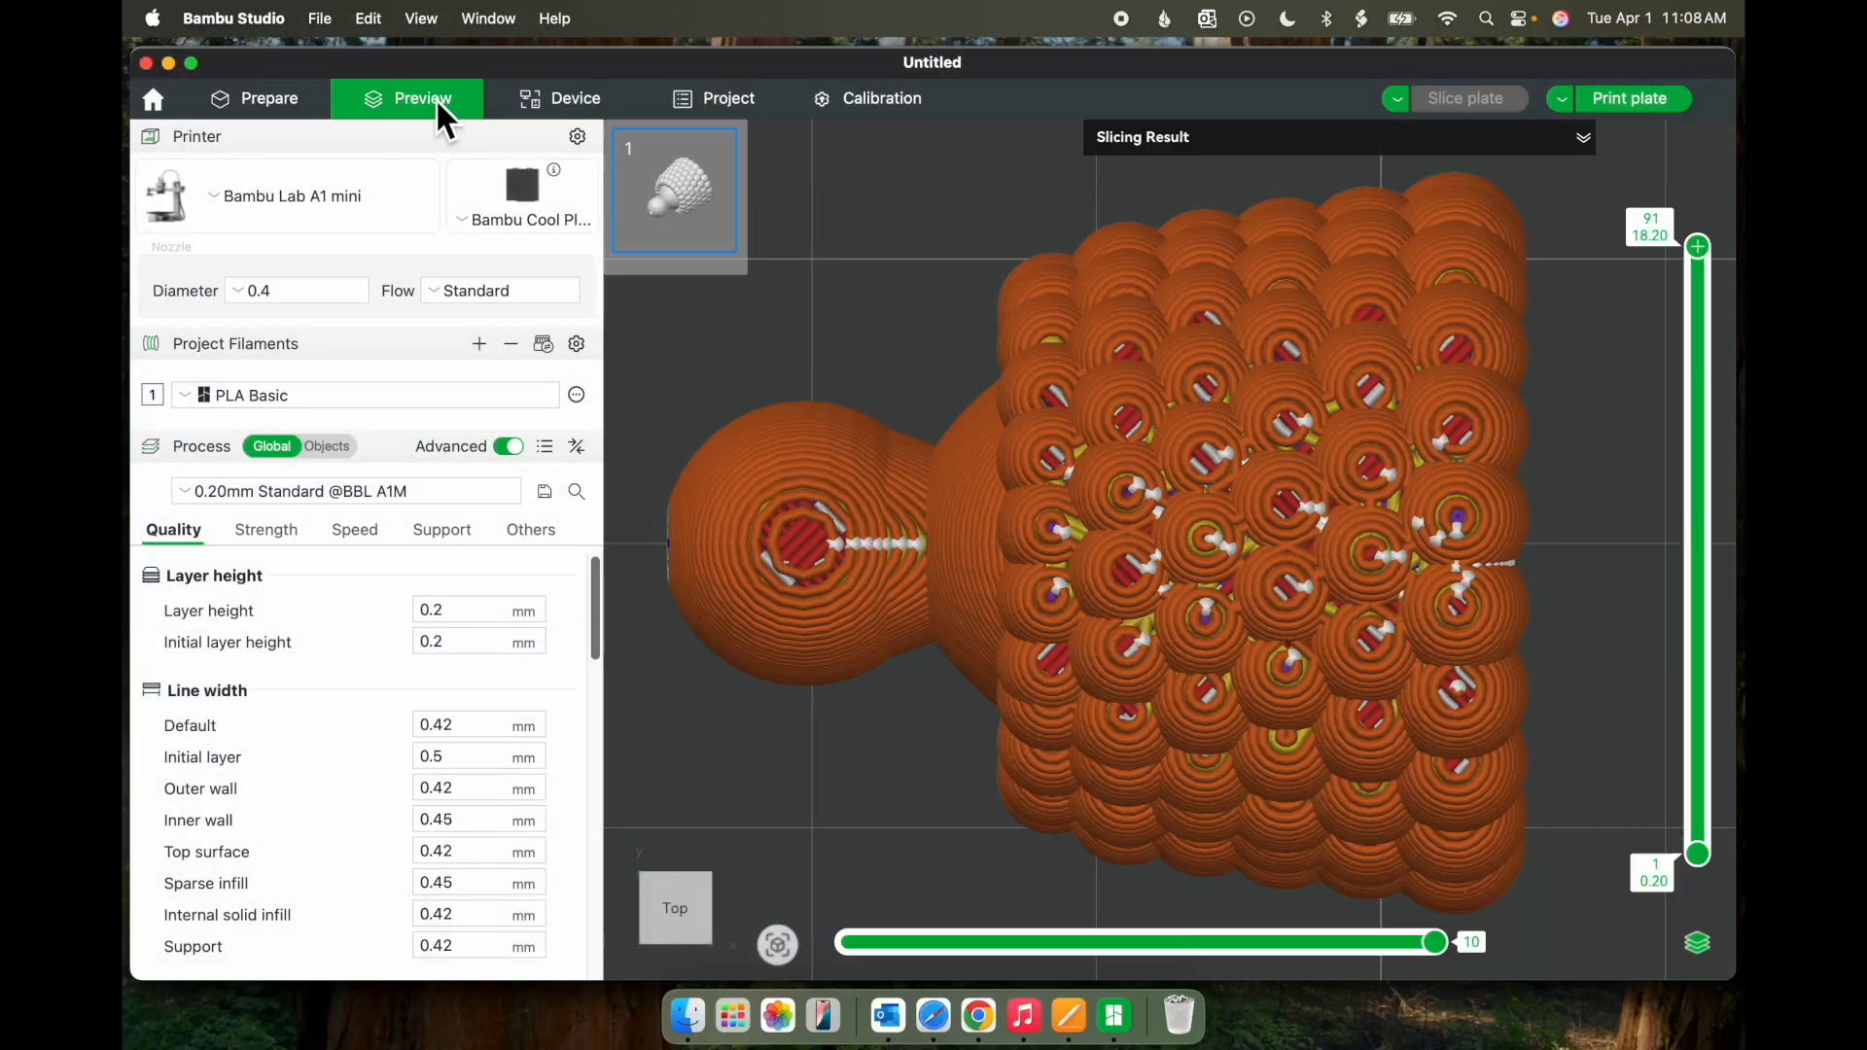
left_click_drag(1708, 258, 1700, 419)
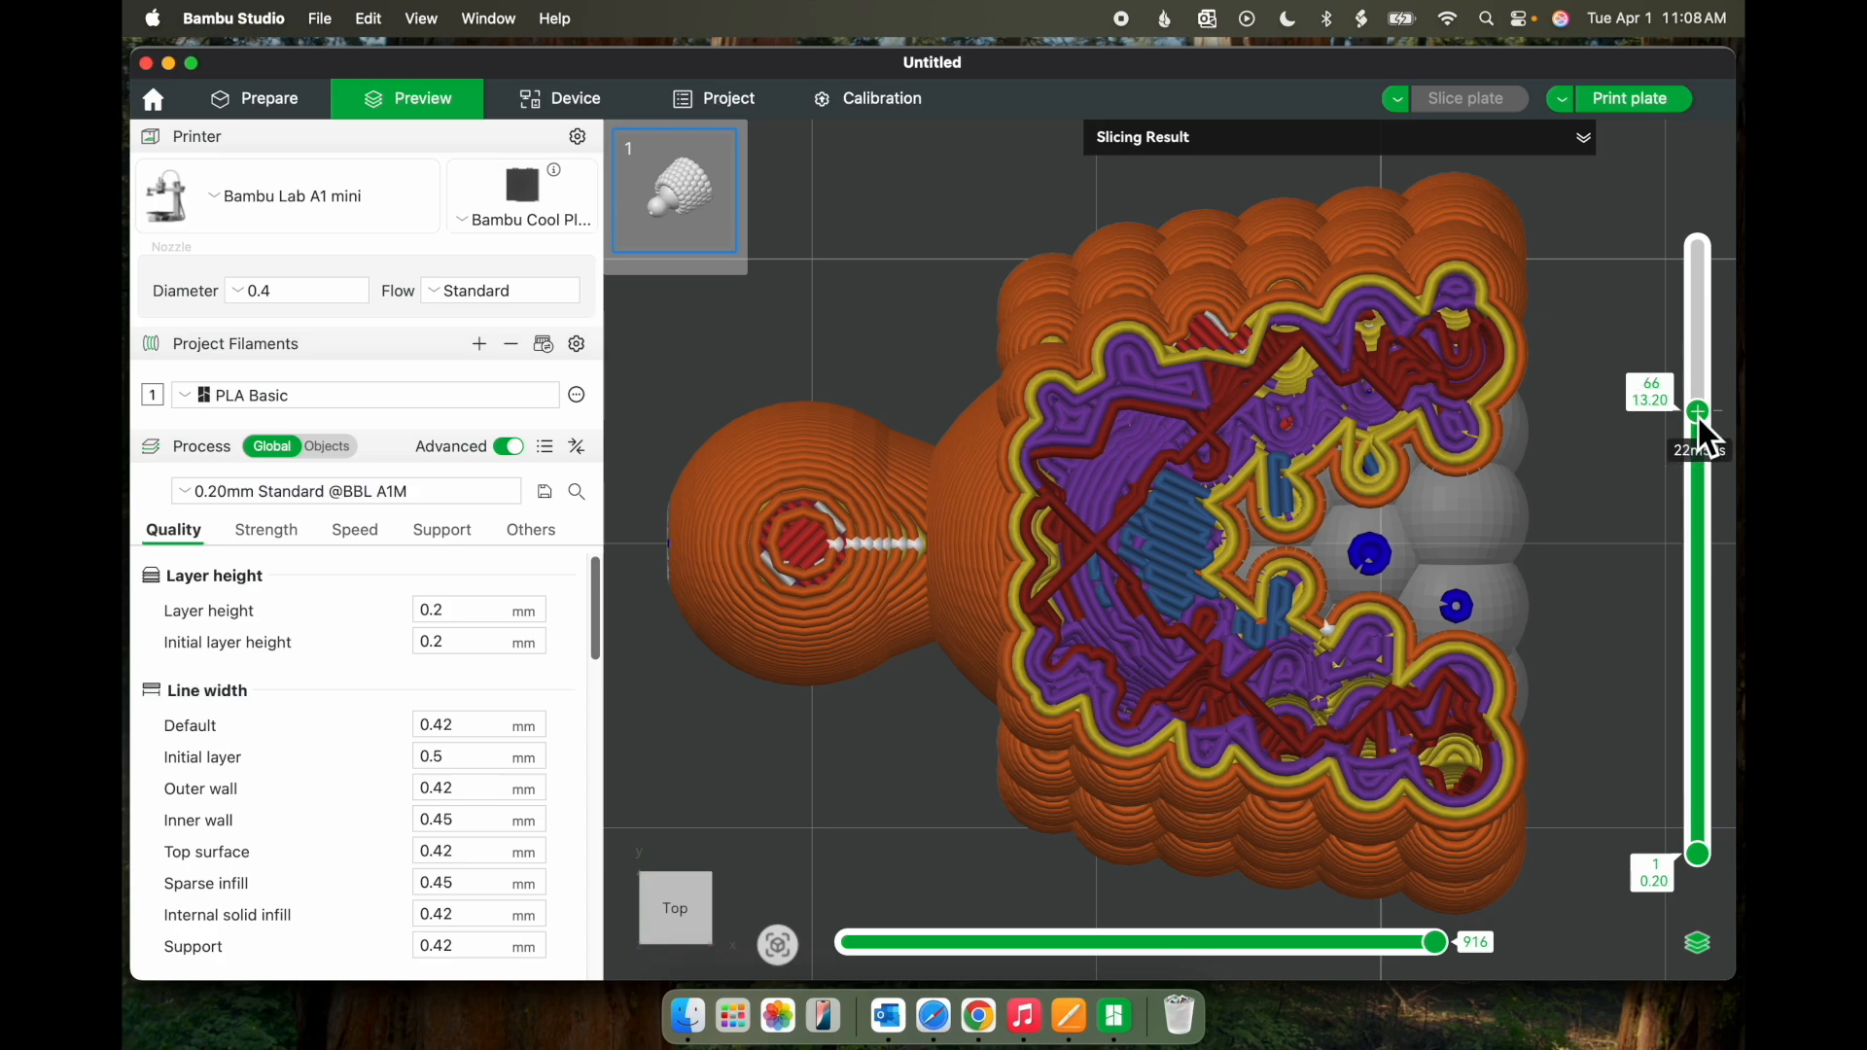
left_click_drag(1702, 419, 1702, 430)
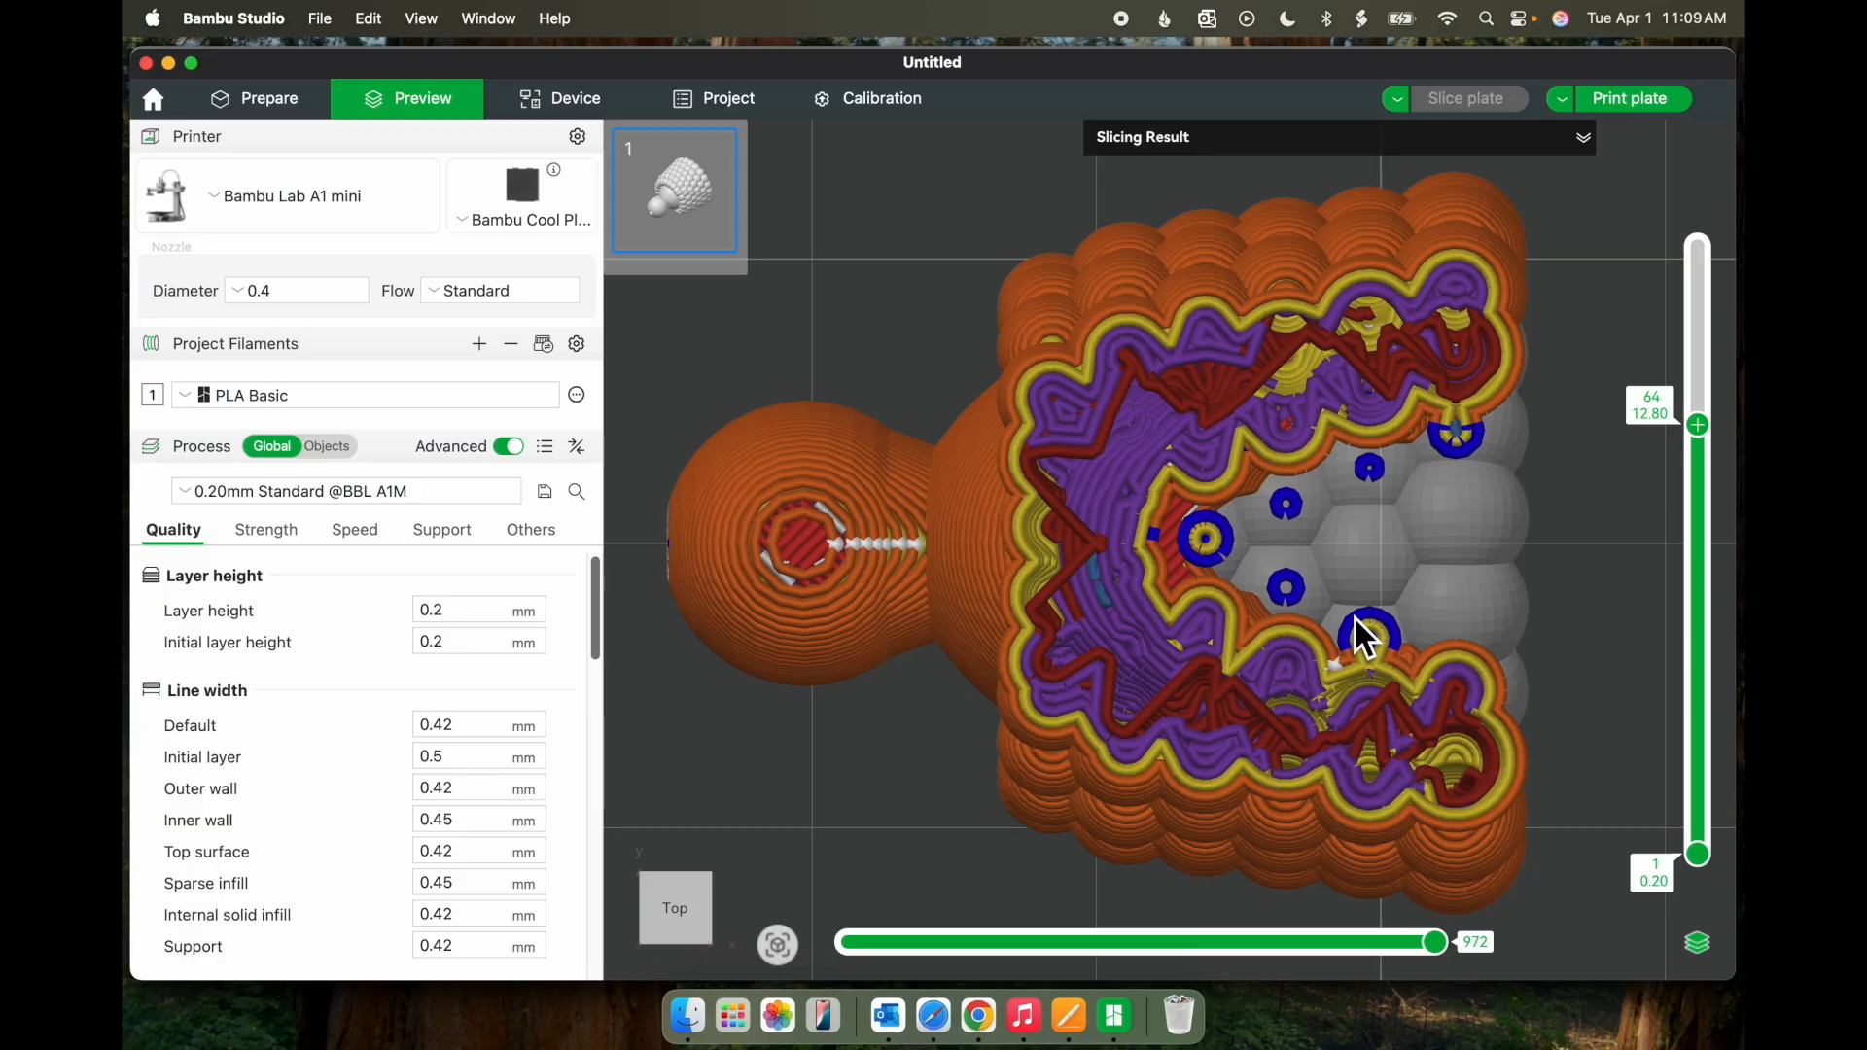
left_click_drag(1406, 616, 1355, 538)
scroll(1355, 538, "up", 2)
right_click_drag(1254, 428, 1247, 605)
left_click_drag(1699, 424, 1699, 246)
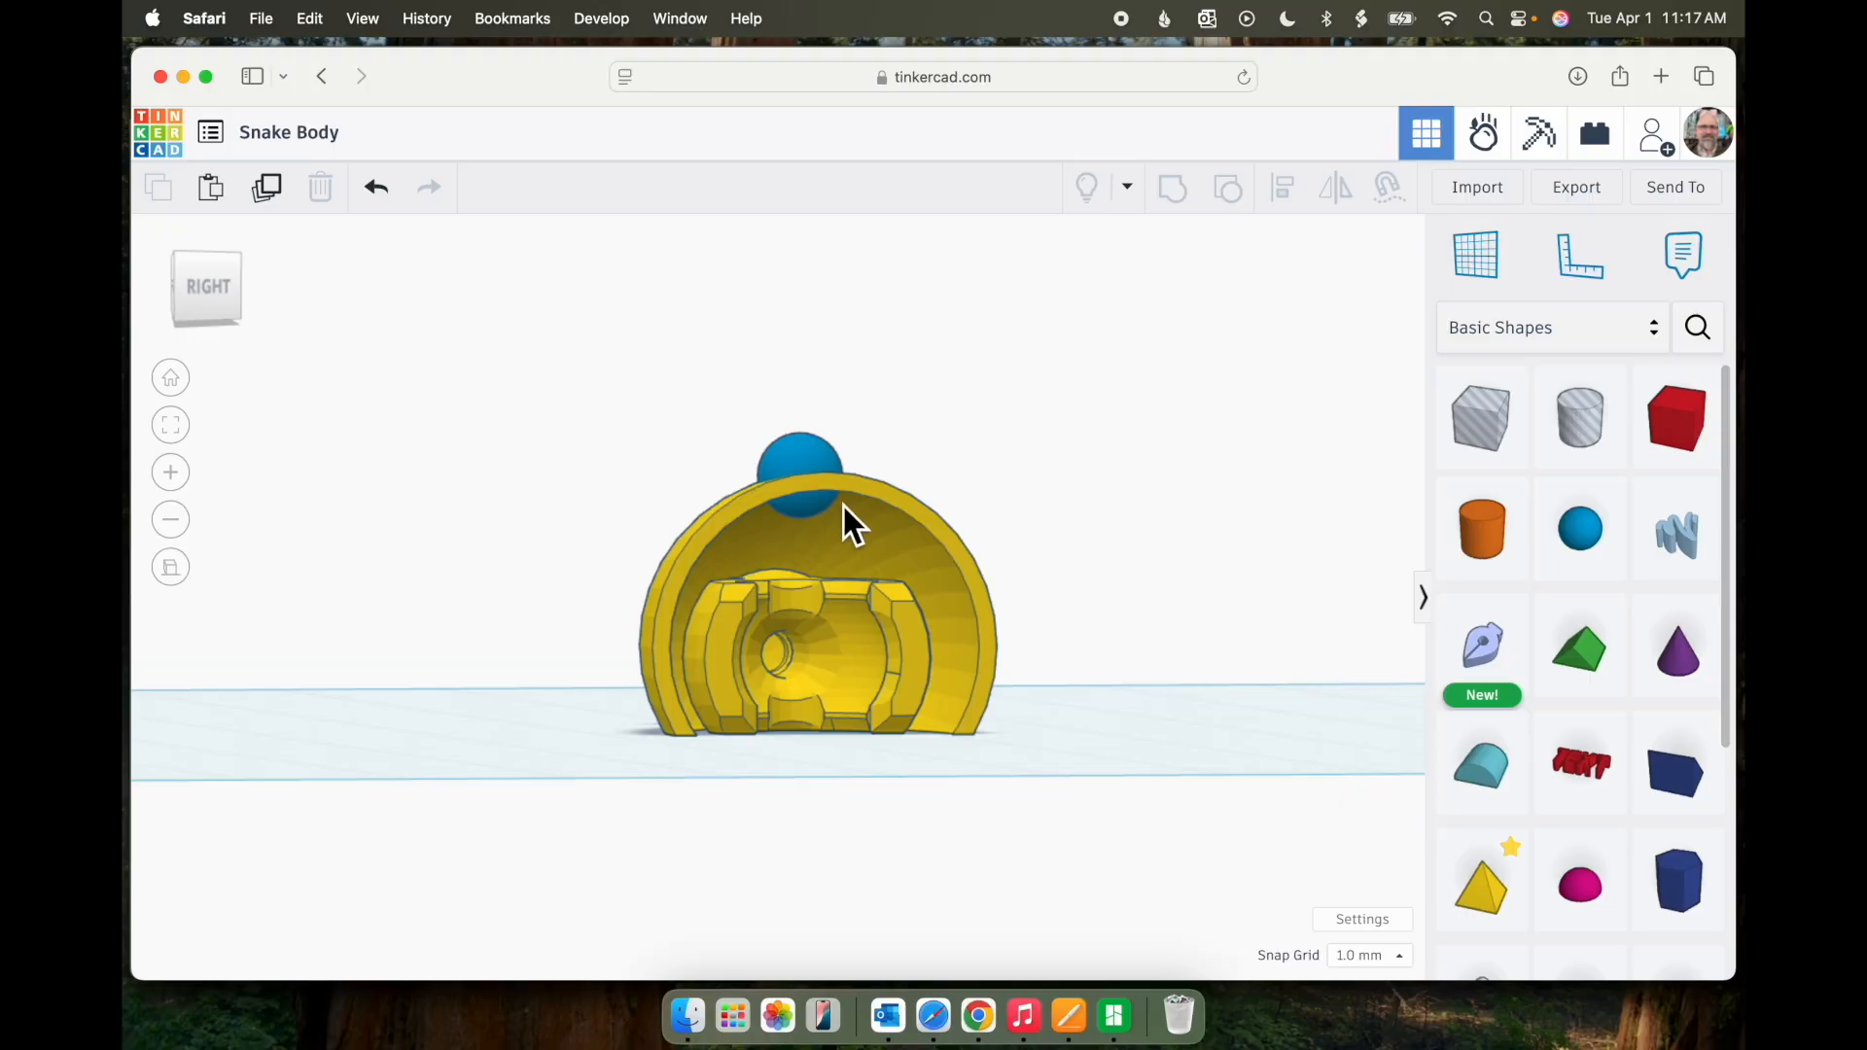
- Delete the small blue sphere from the snake body in Tinkercad
right_click_drag(441, 605, 871, 739)
left_click(962, 577)
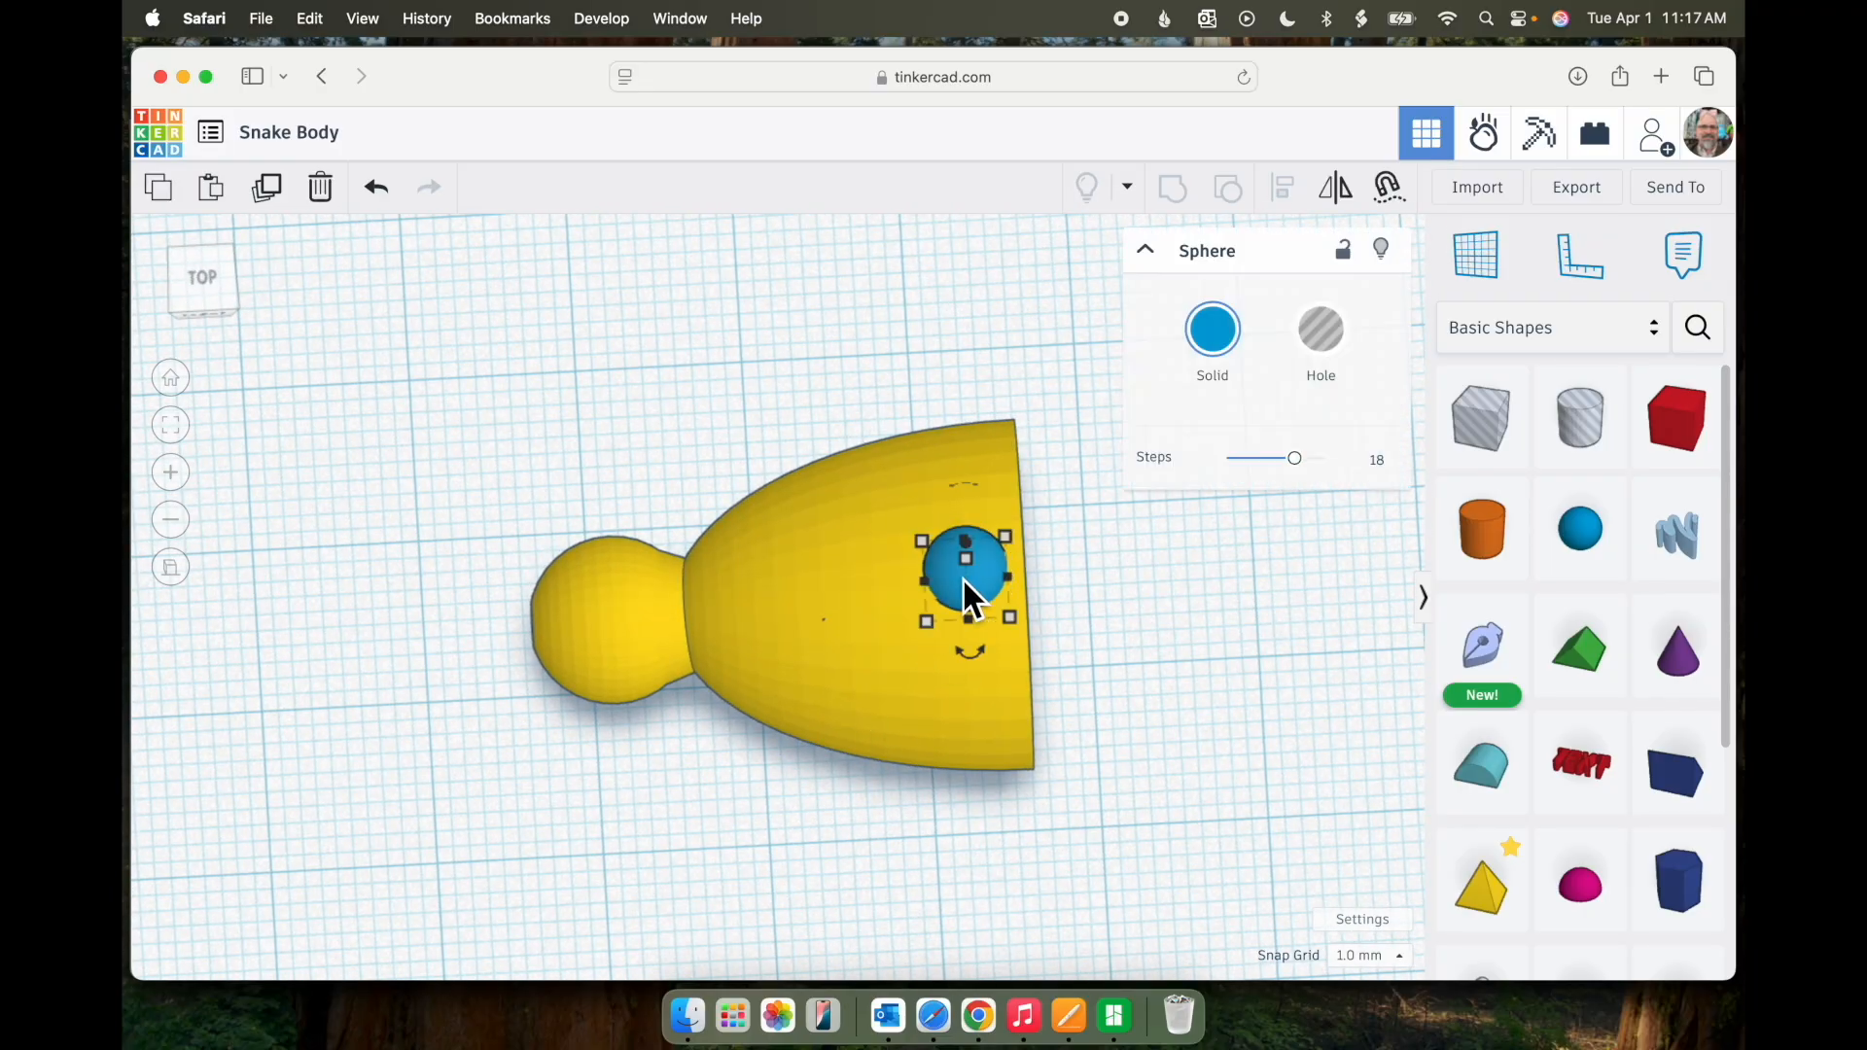
key("Delete")
- Ungroup the yellow snake body into its component shapes
left_click(843, 585)
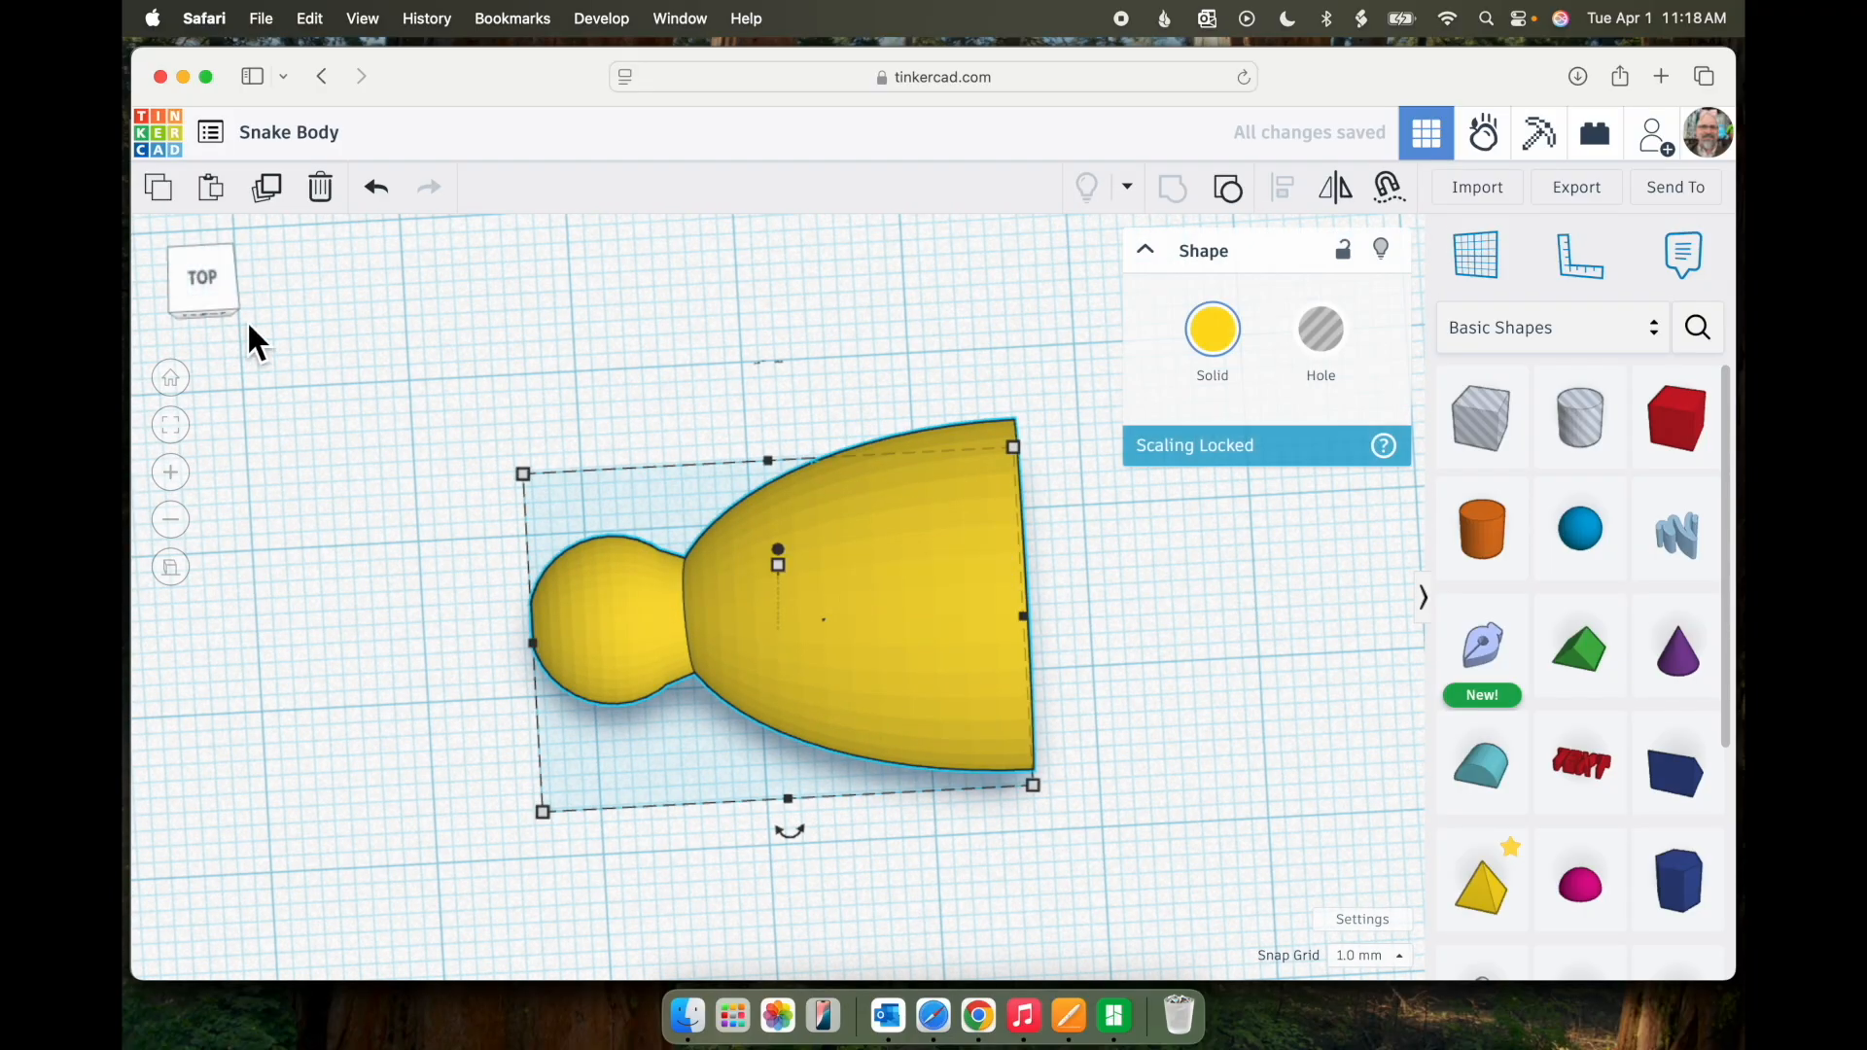
left_click(204, 286)
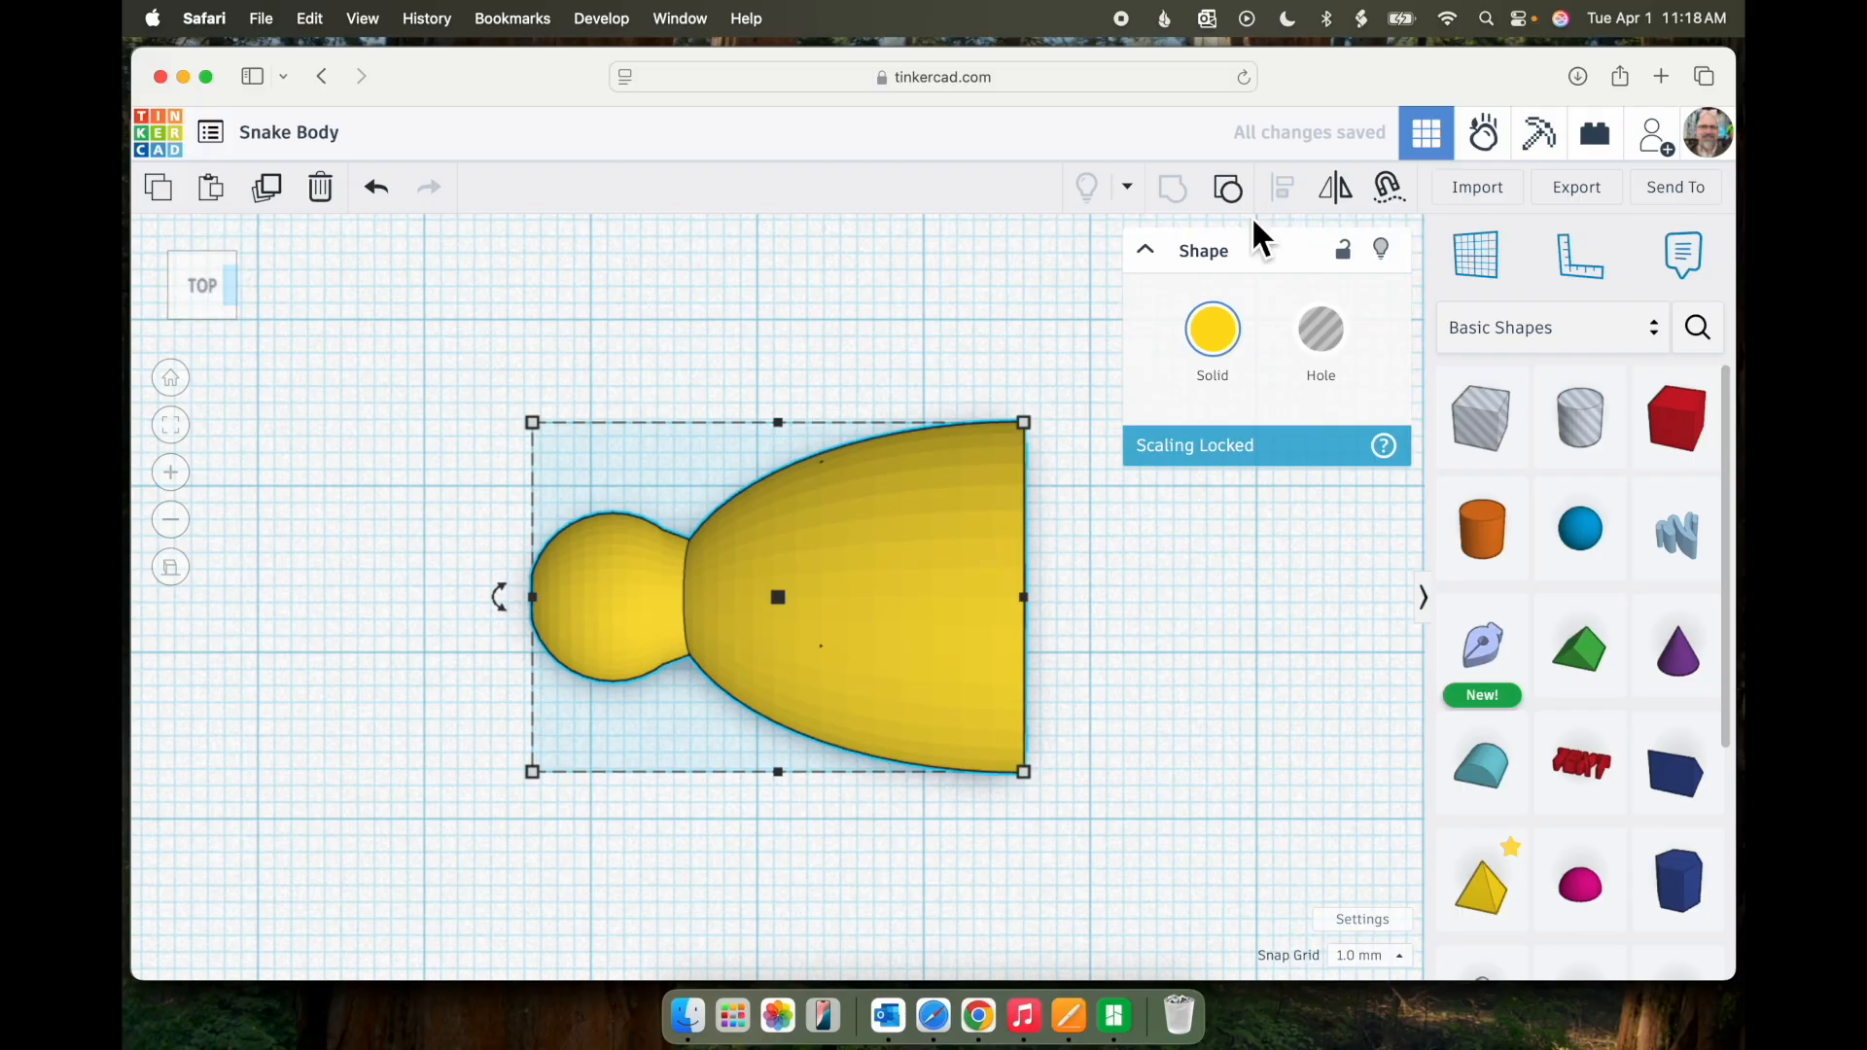
left_click(1229, 195)
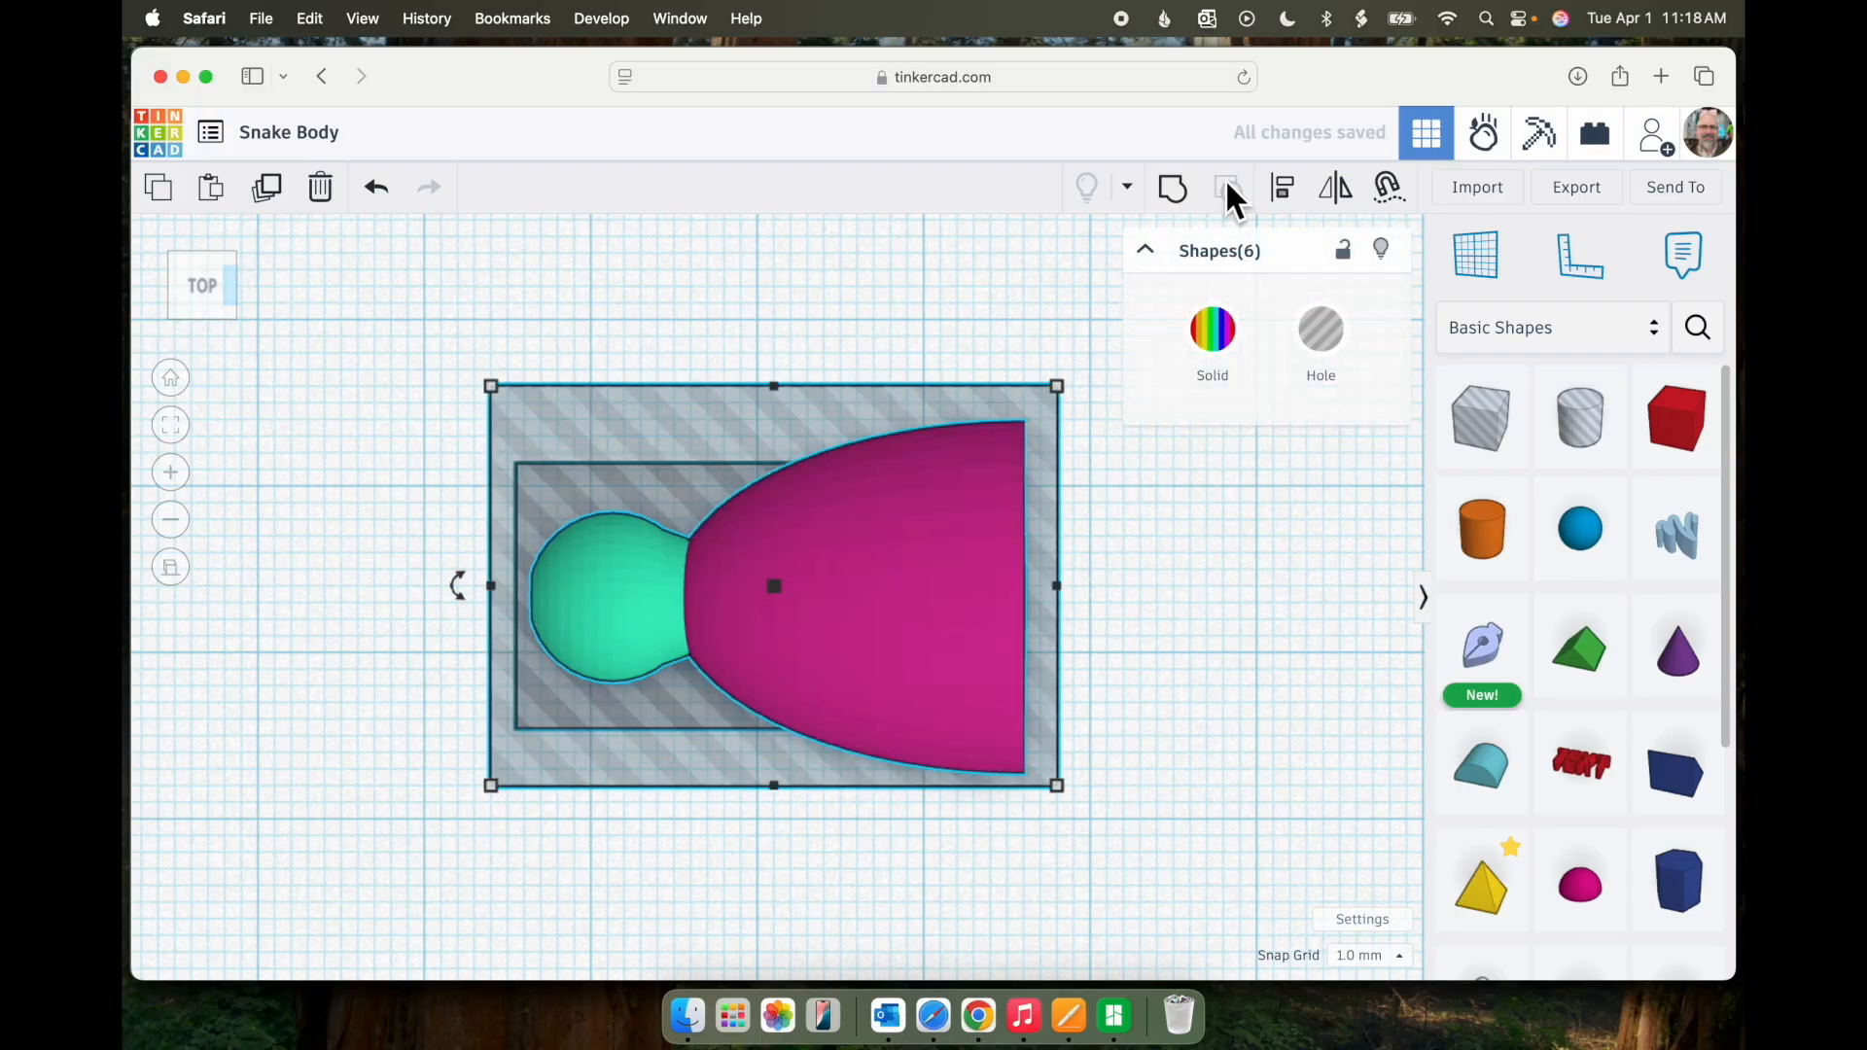
left_click(1199, 533)
- Delete the two rectangular hole shapes surrounding the ungrouped body parts
left_click(748, 410)
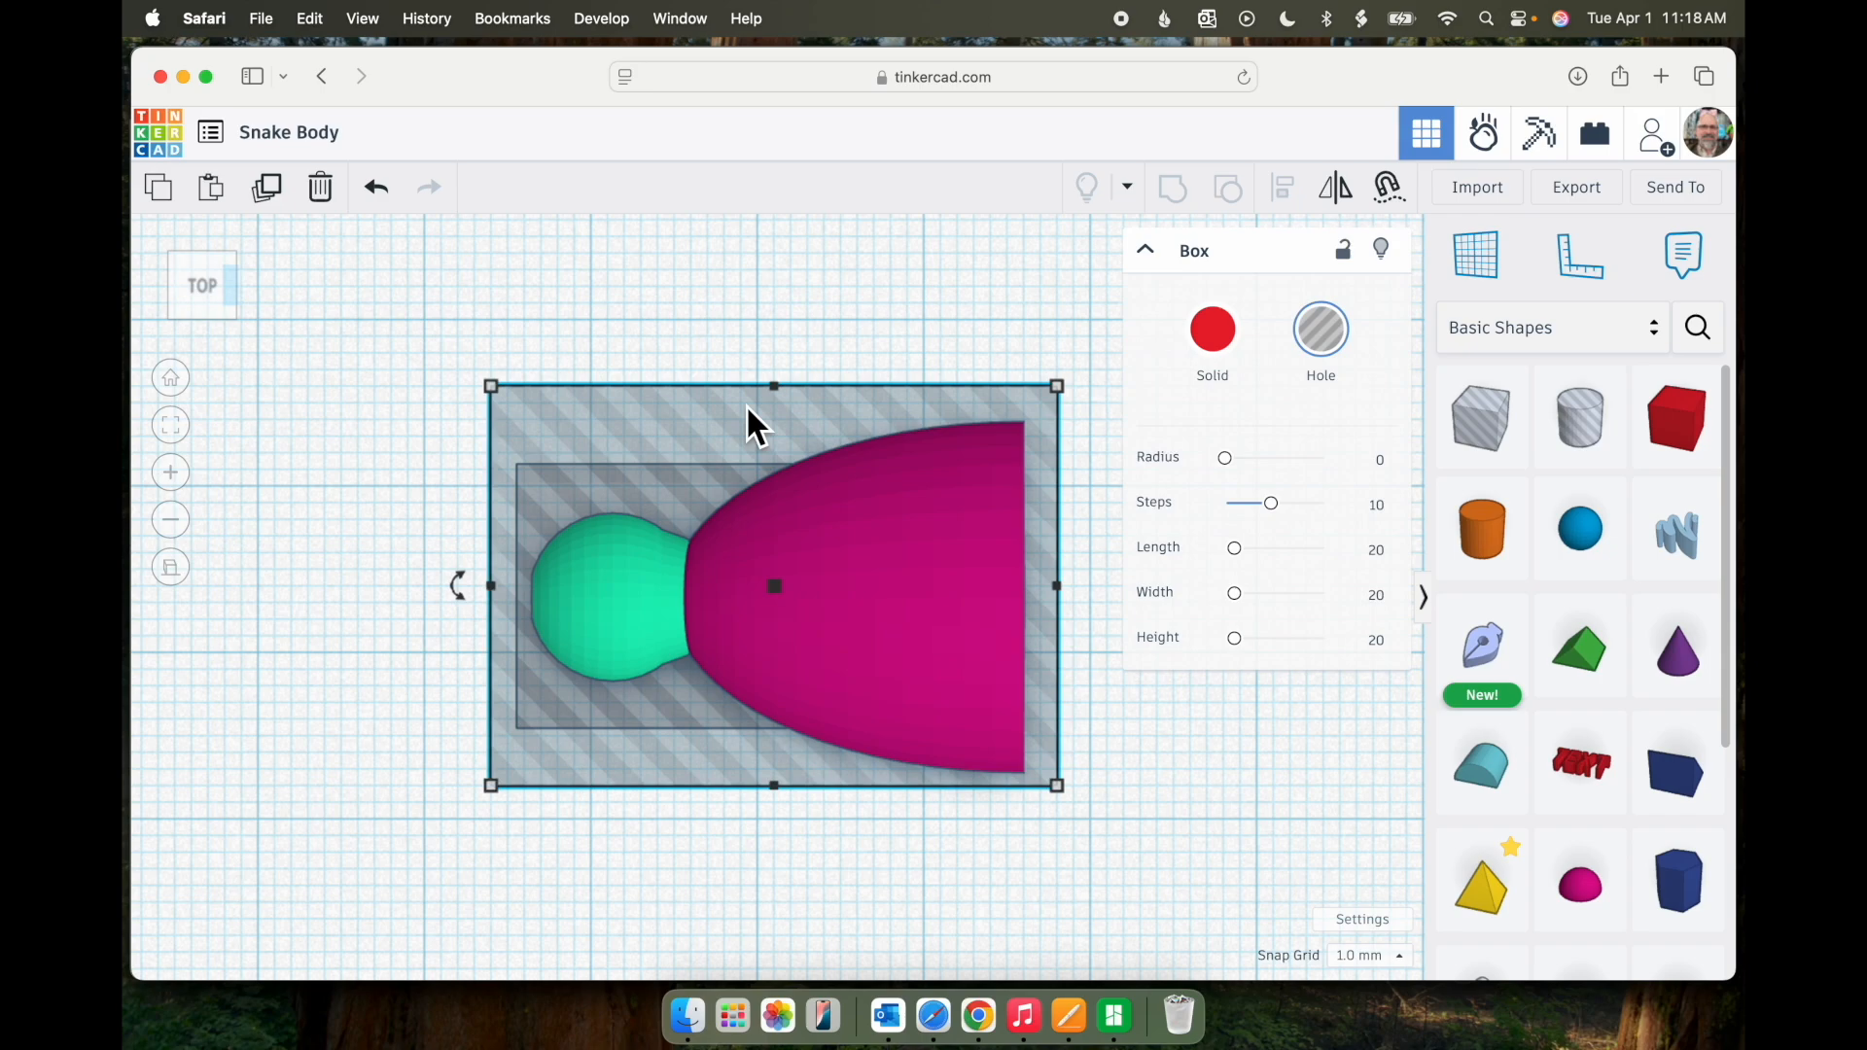
key("Delete")
left_click(670, 486)
key("Delete")
- Select the pink spherical shell, collapse its properties, and check its length and width from above
right_click_drag(1093, 589, 888, 400)
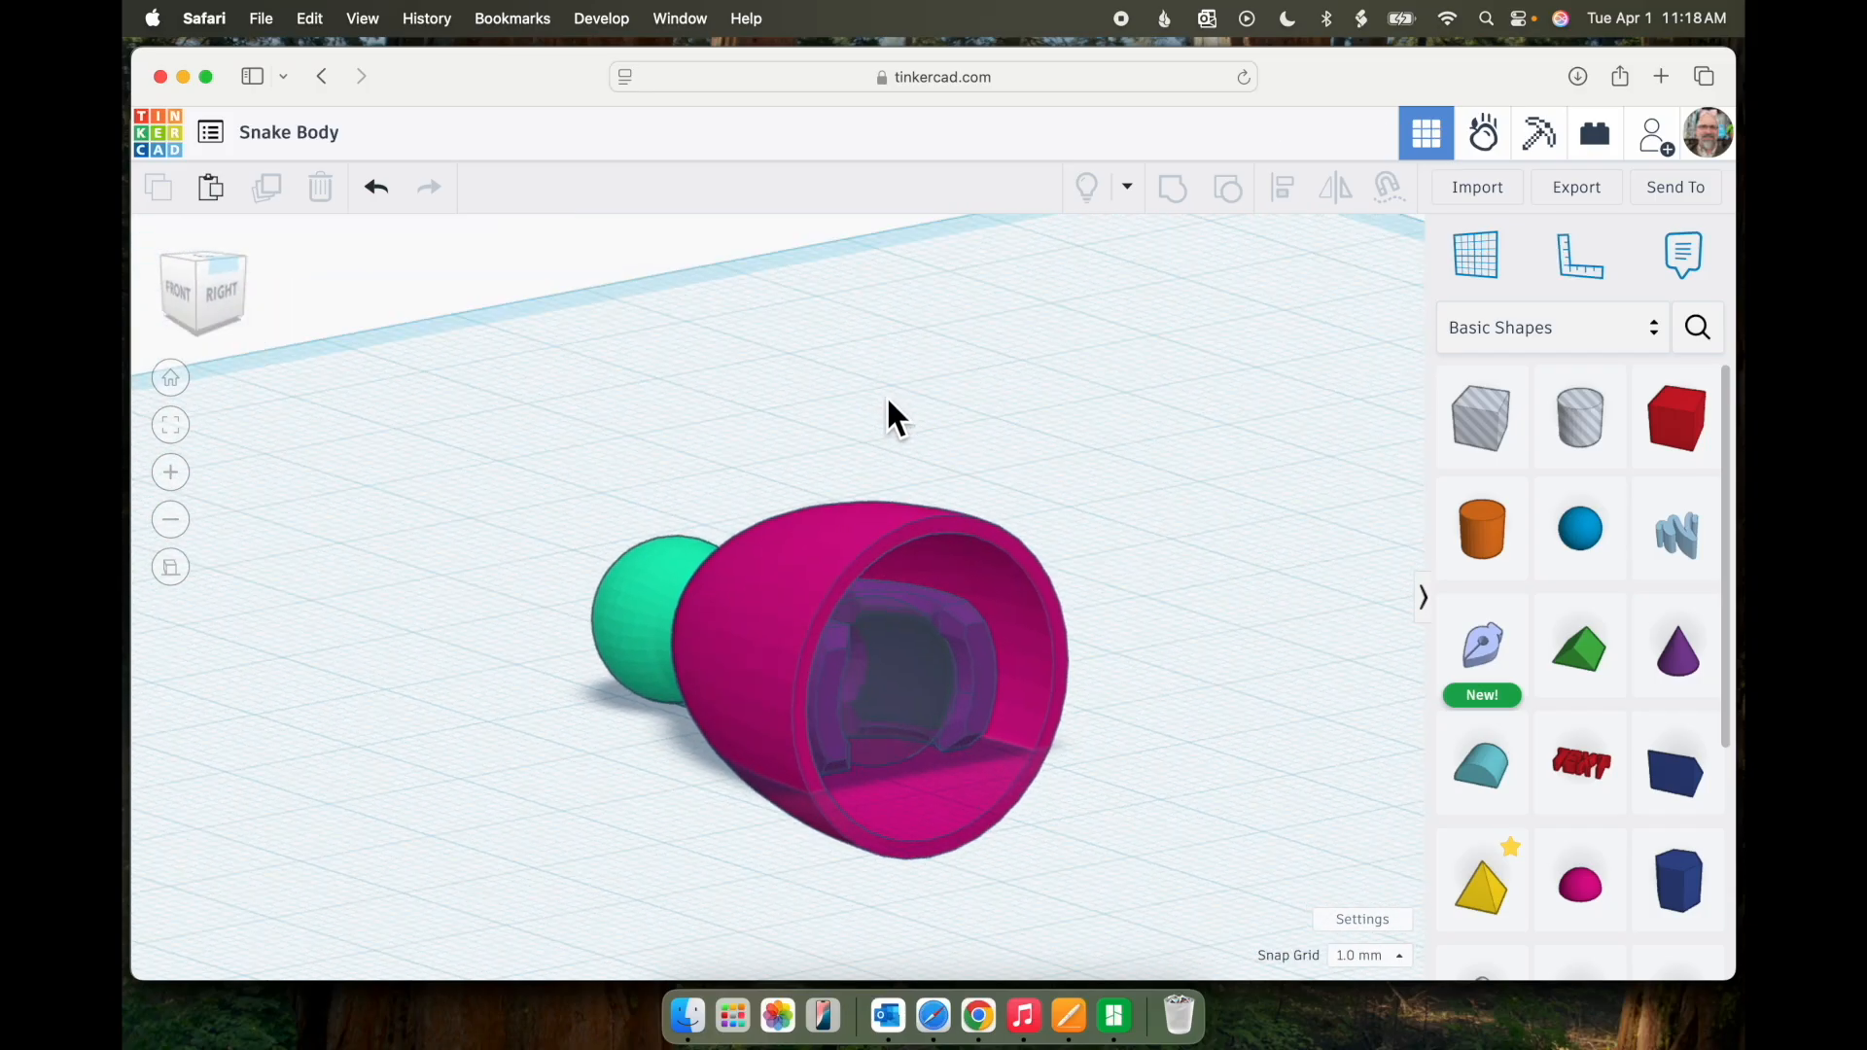
left_click(186, 306)
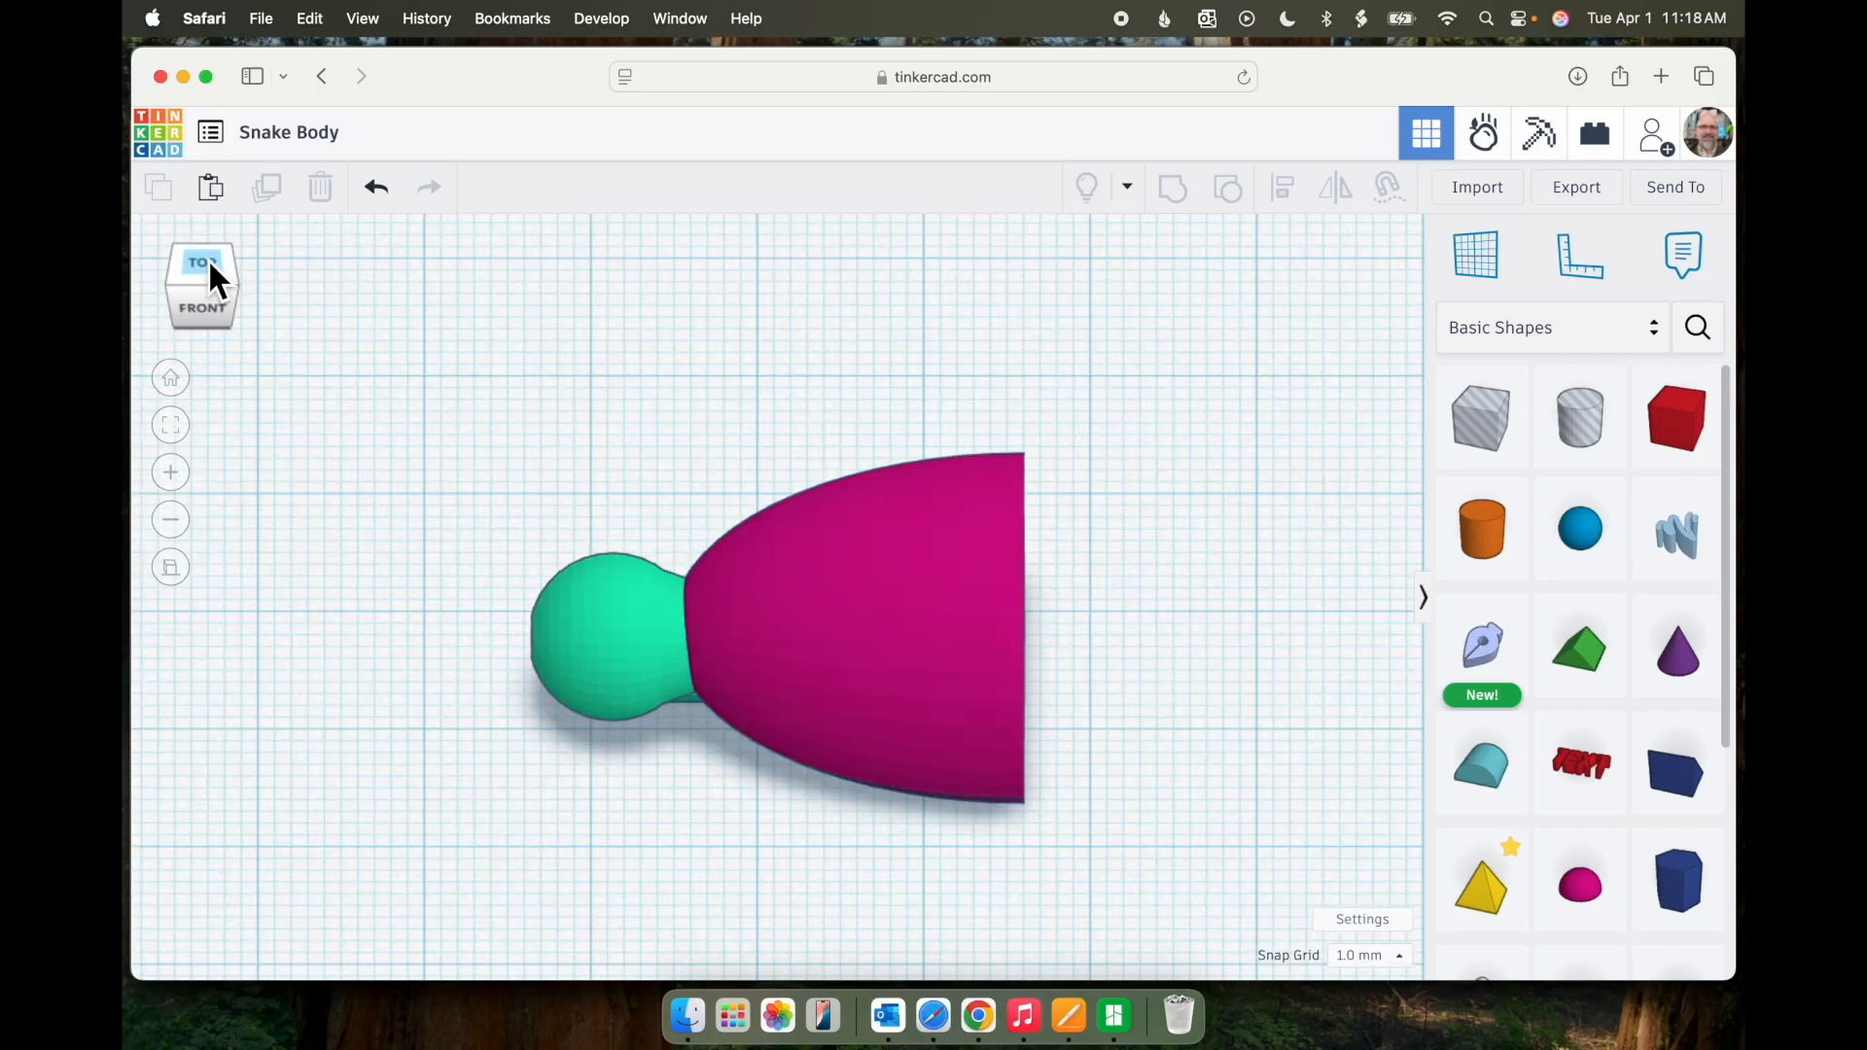
left_click(872, 623)
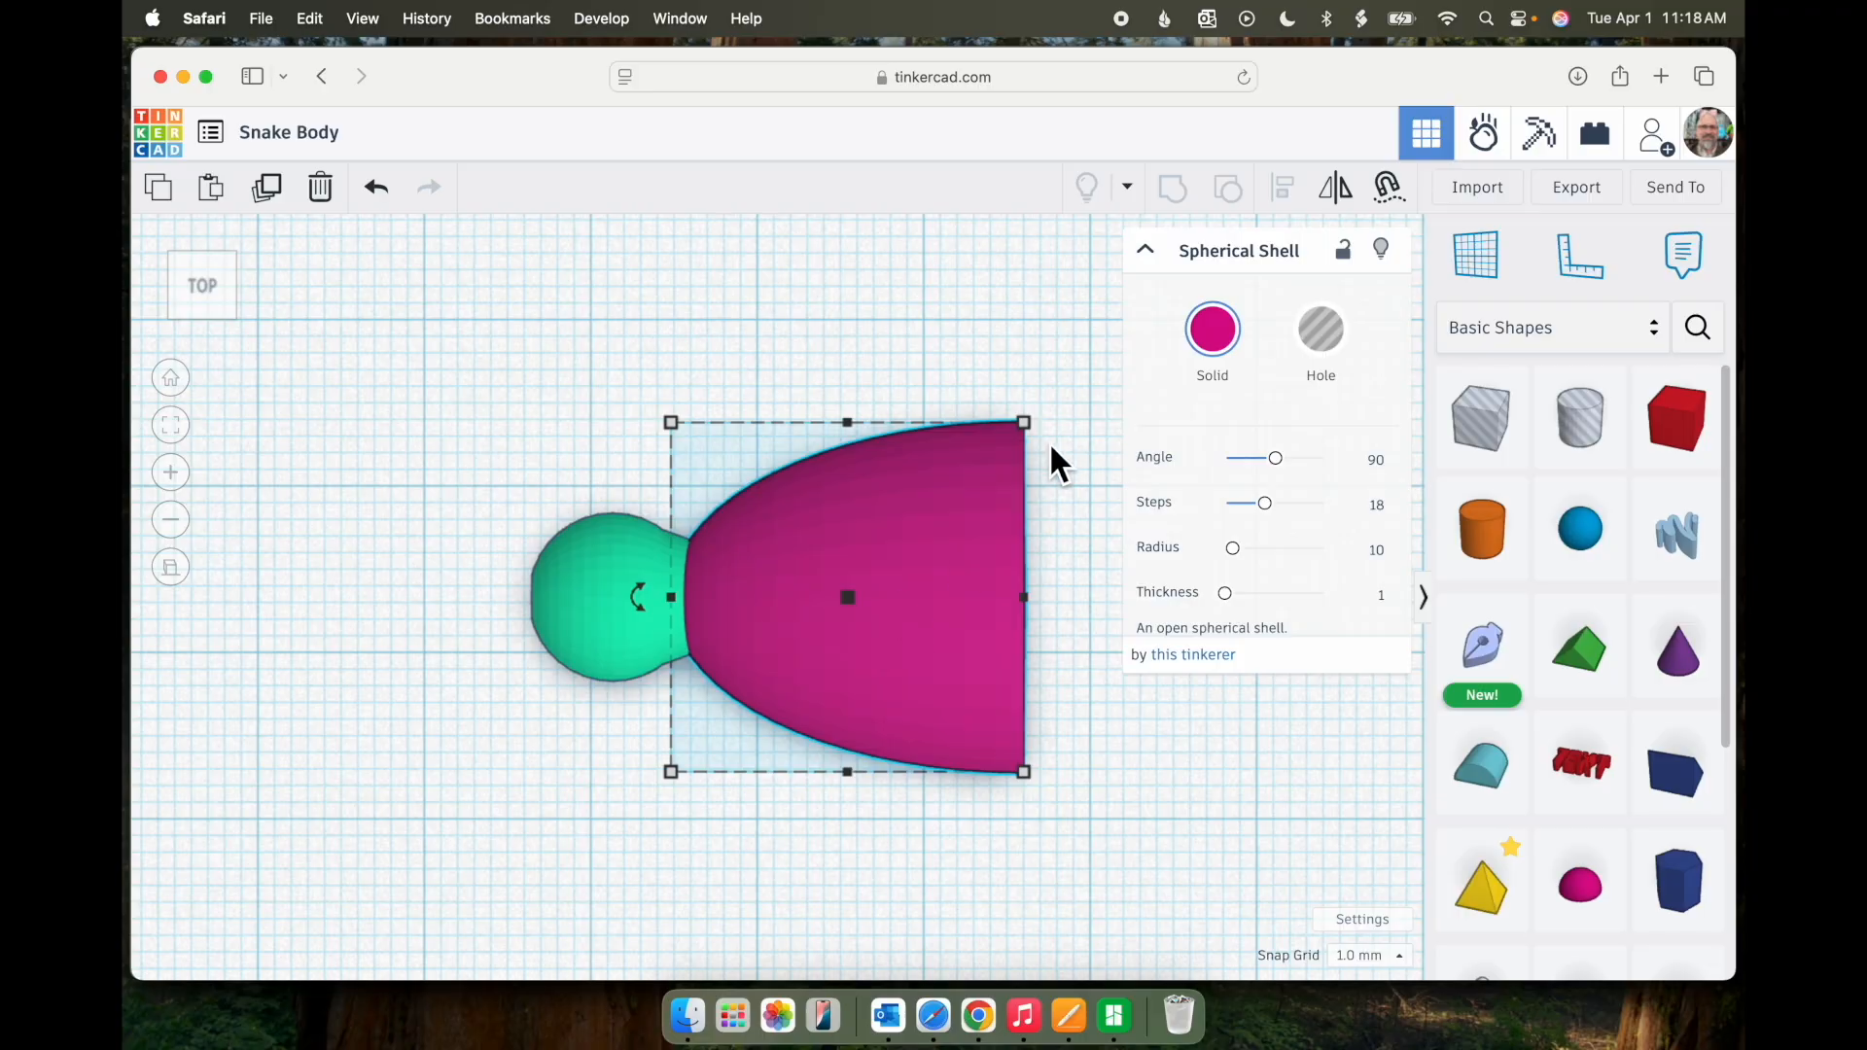
left_click(1146, 251)
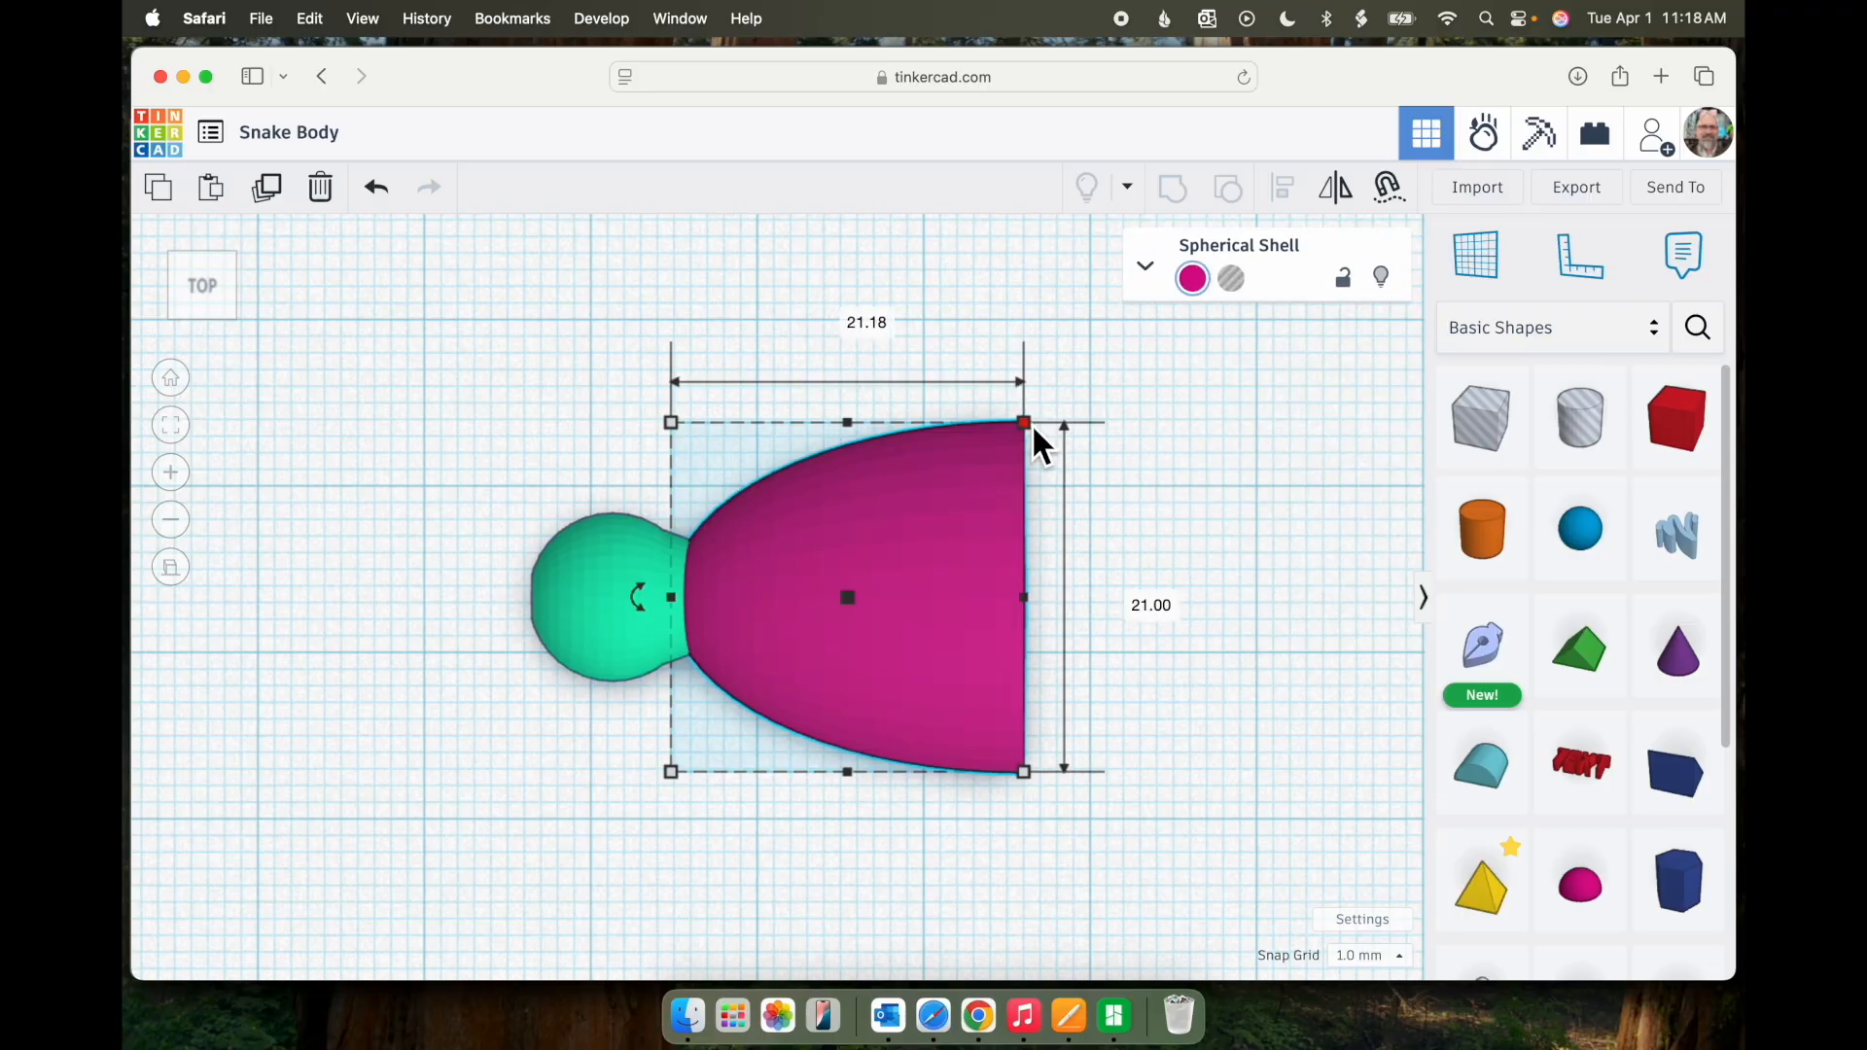
- Add a half sphere beyond the shell's open end and enlarge its base to 21 by 21 mm
scroll(1217, 583, "down", 5)
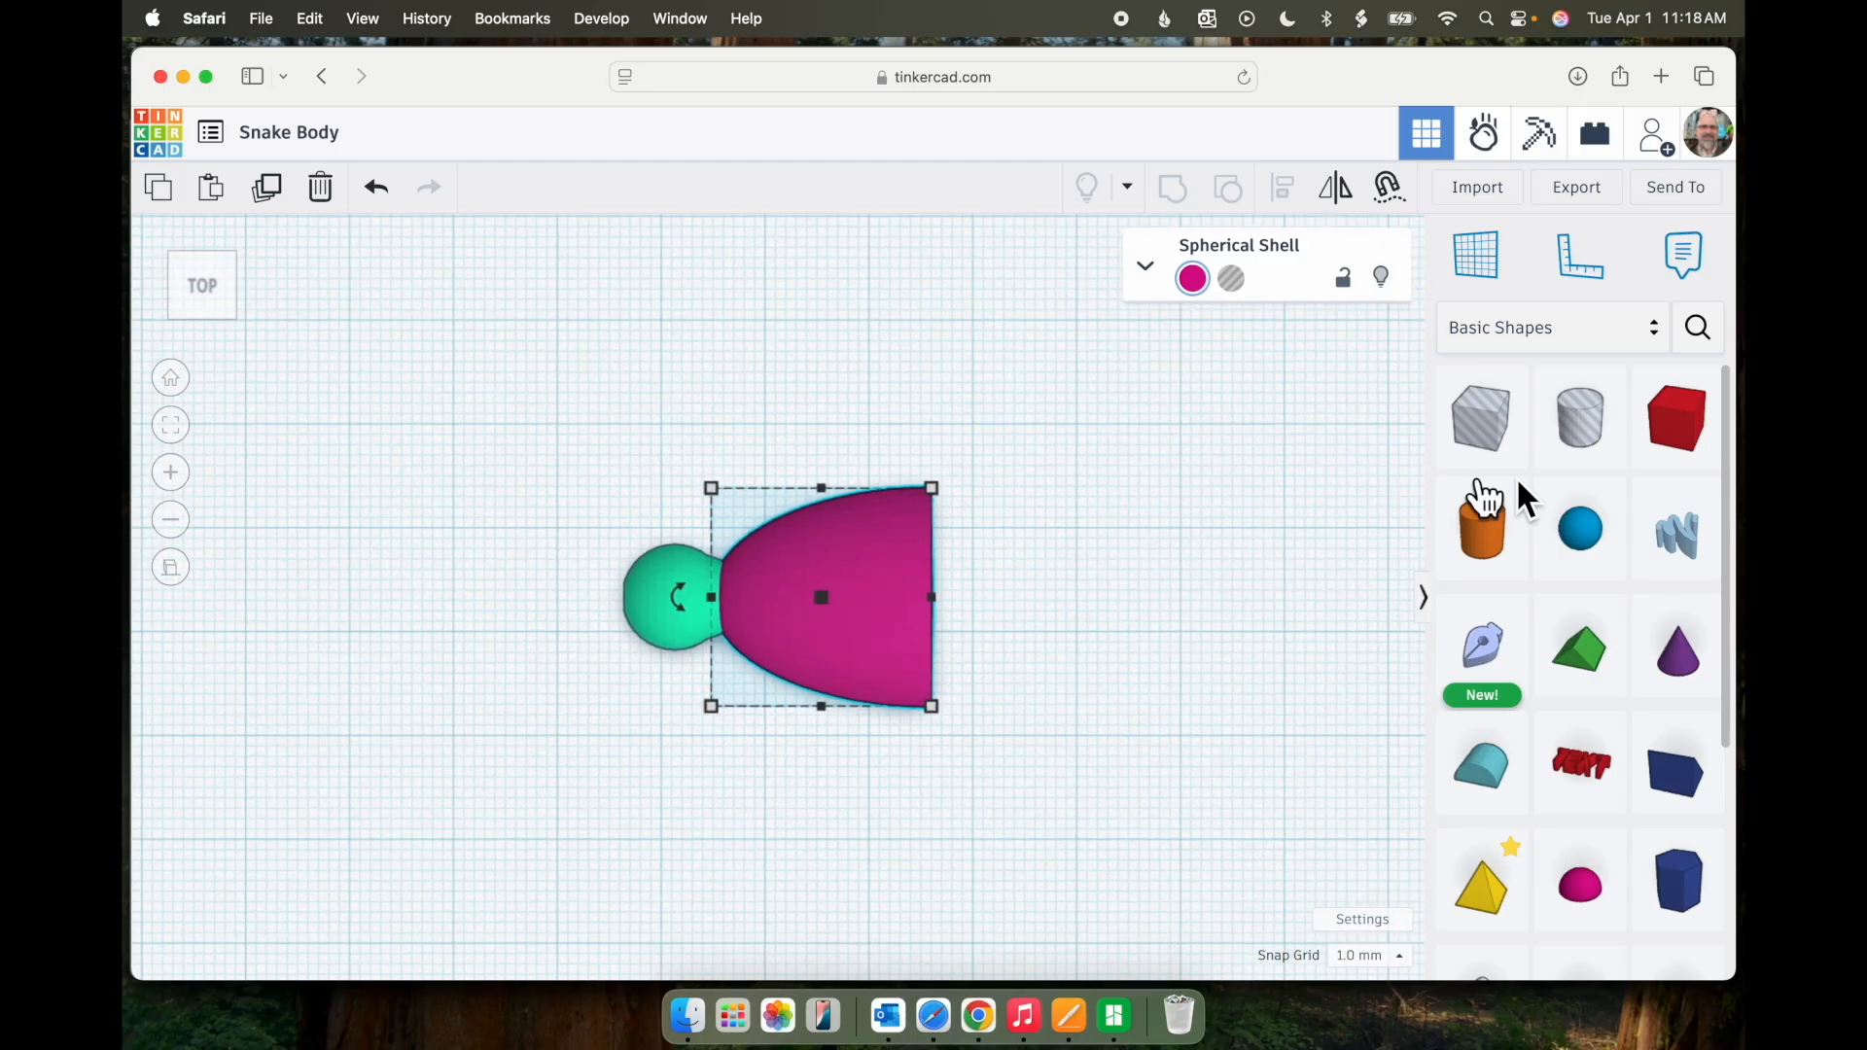
left_click(1215, 570)
left_click_drag(1591, 909, 1133, 610)
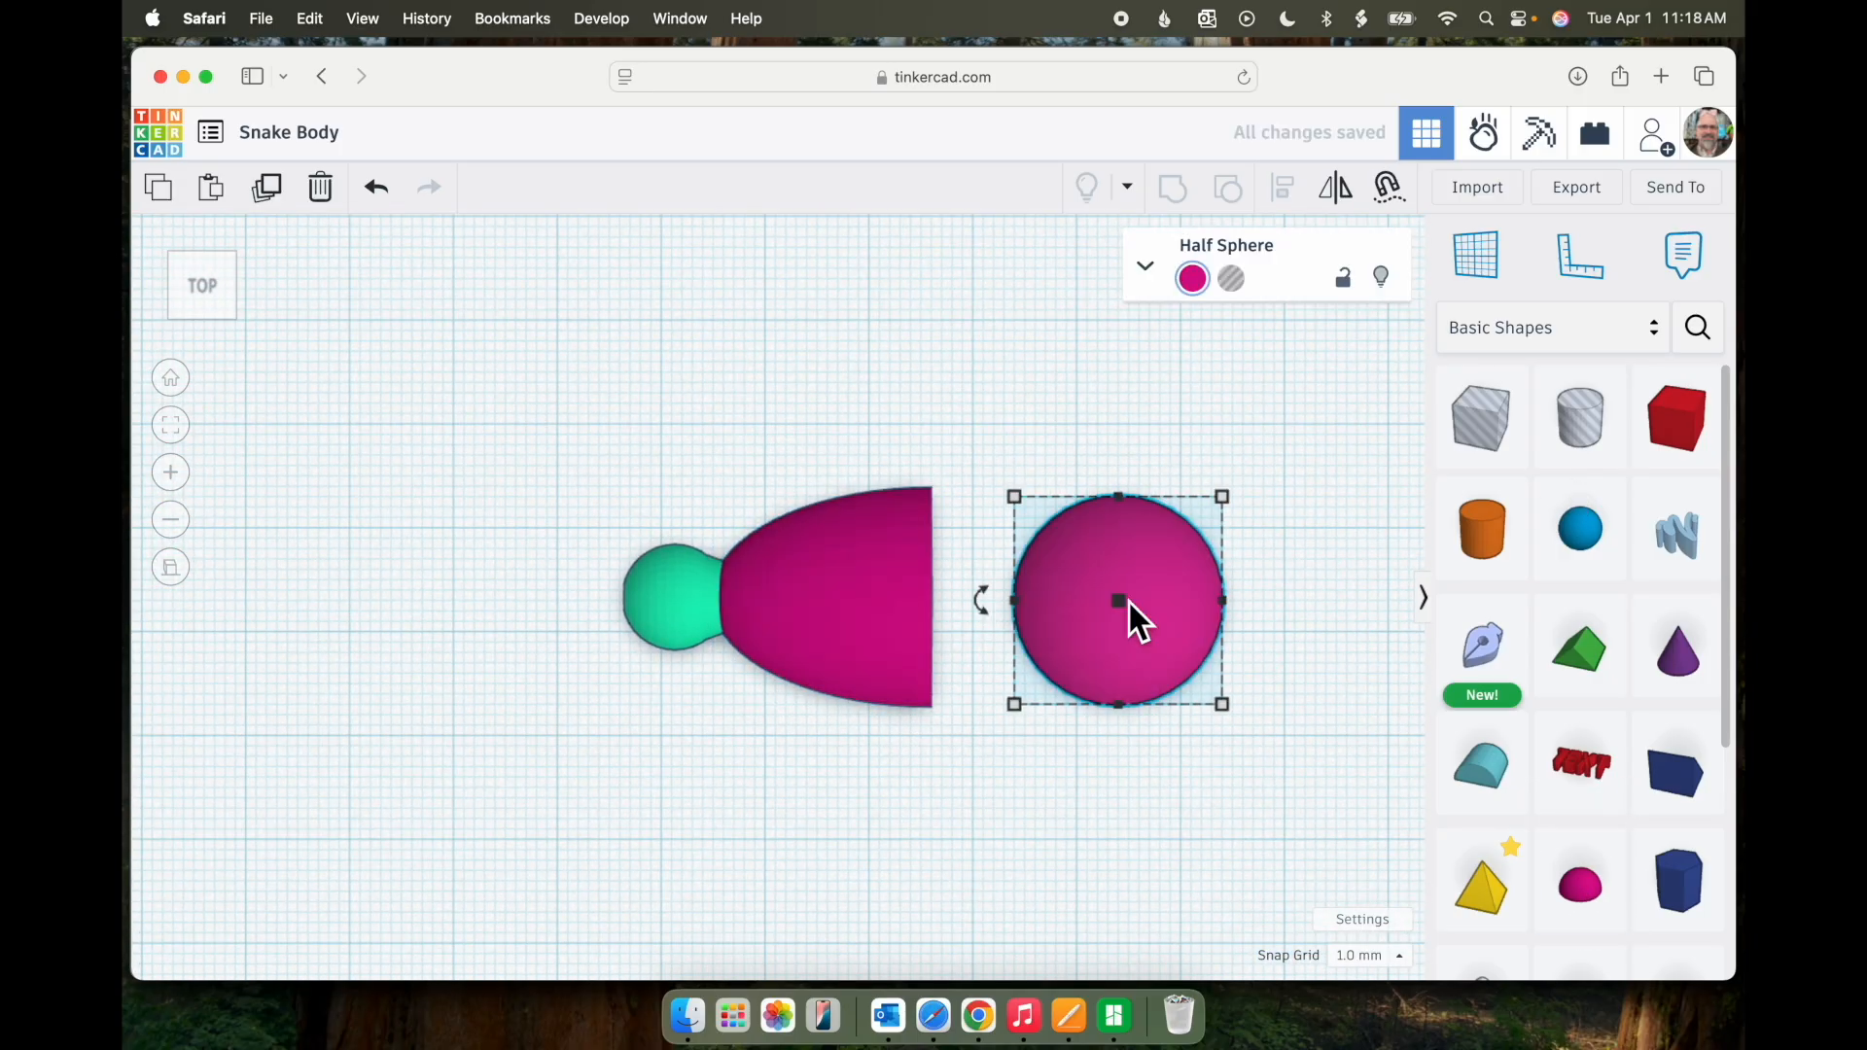
mouse_move(1224, 498)
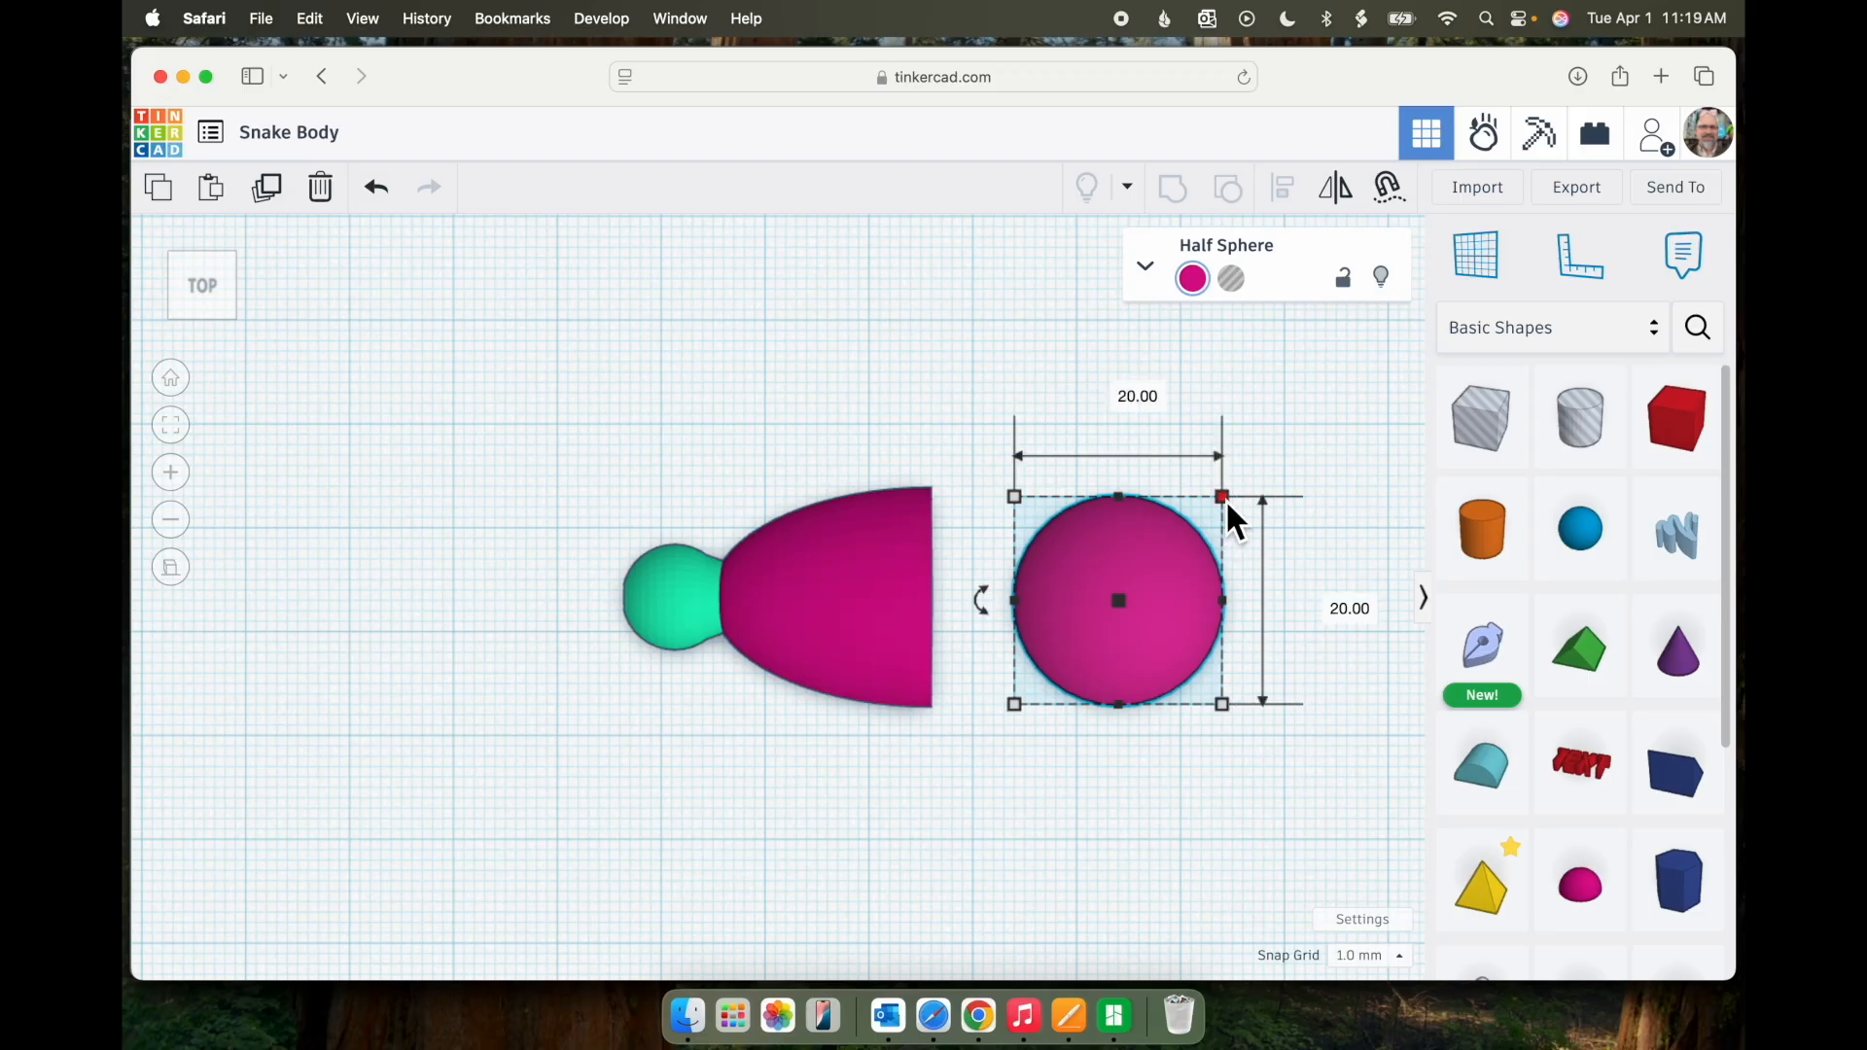
left_click_drag(1225, 499, 1234, 492)
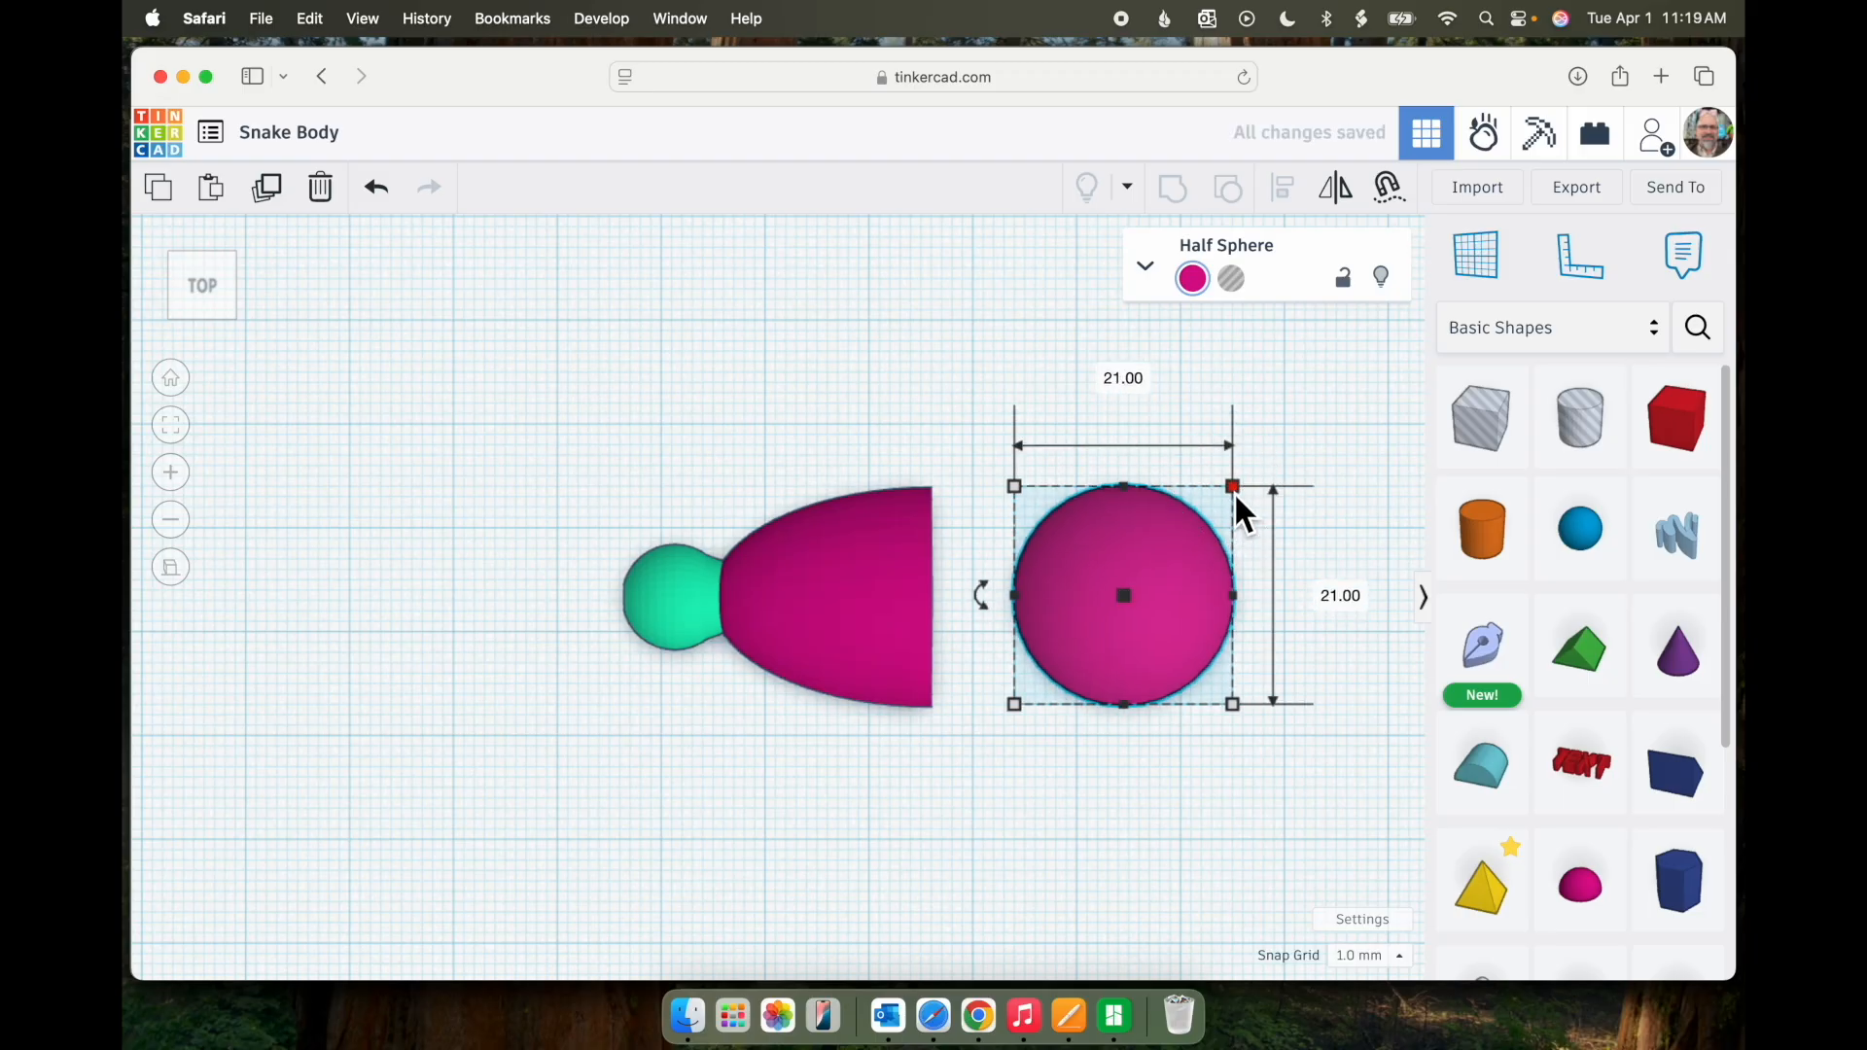
- Align the half sphere to the centreline of the pink shell, keeping the shell as the fixed reference
left_click(841, 592, "shift")
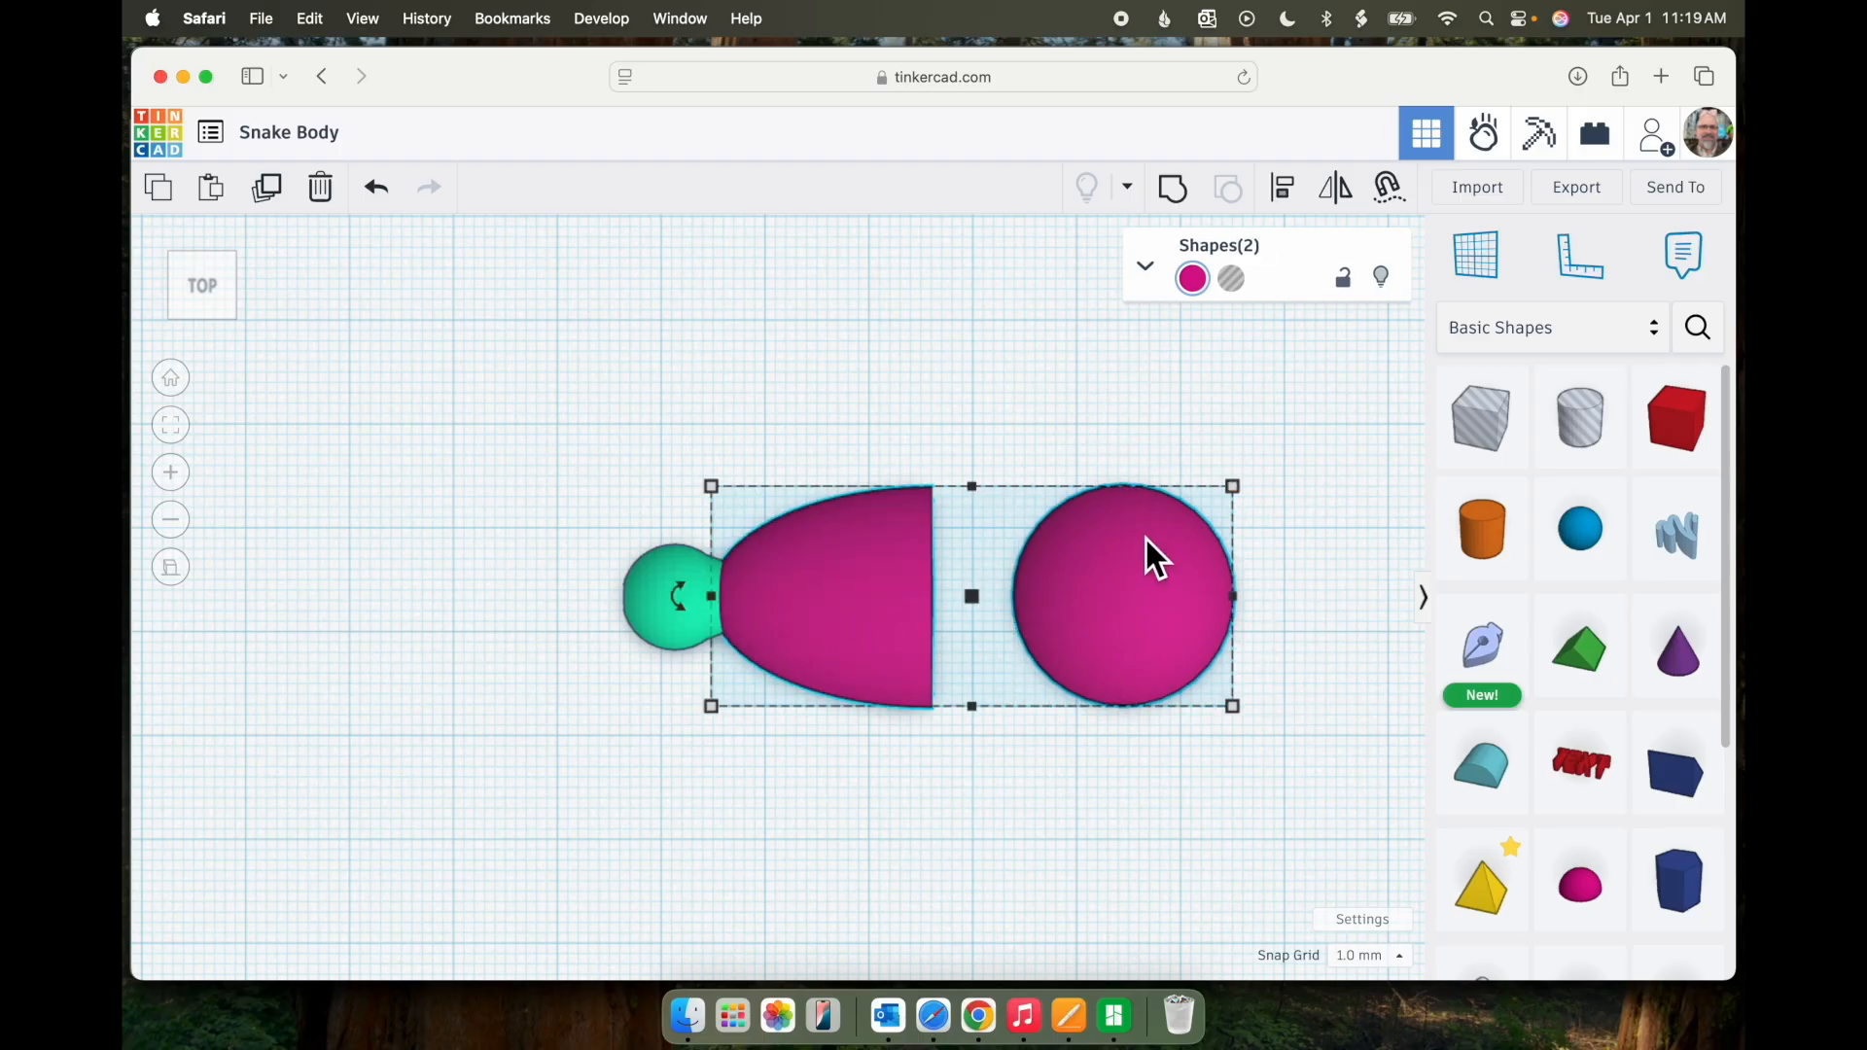
left_click(1283, 187)
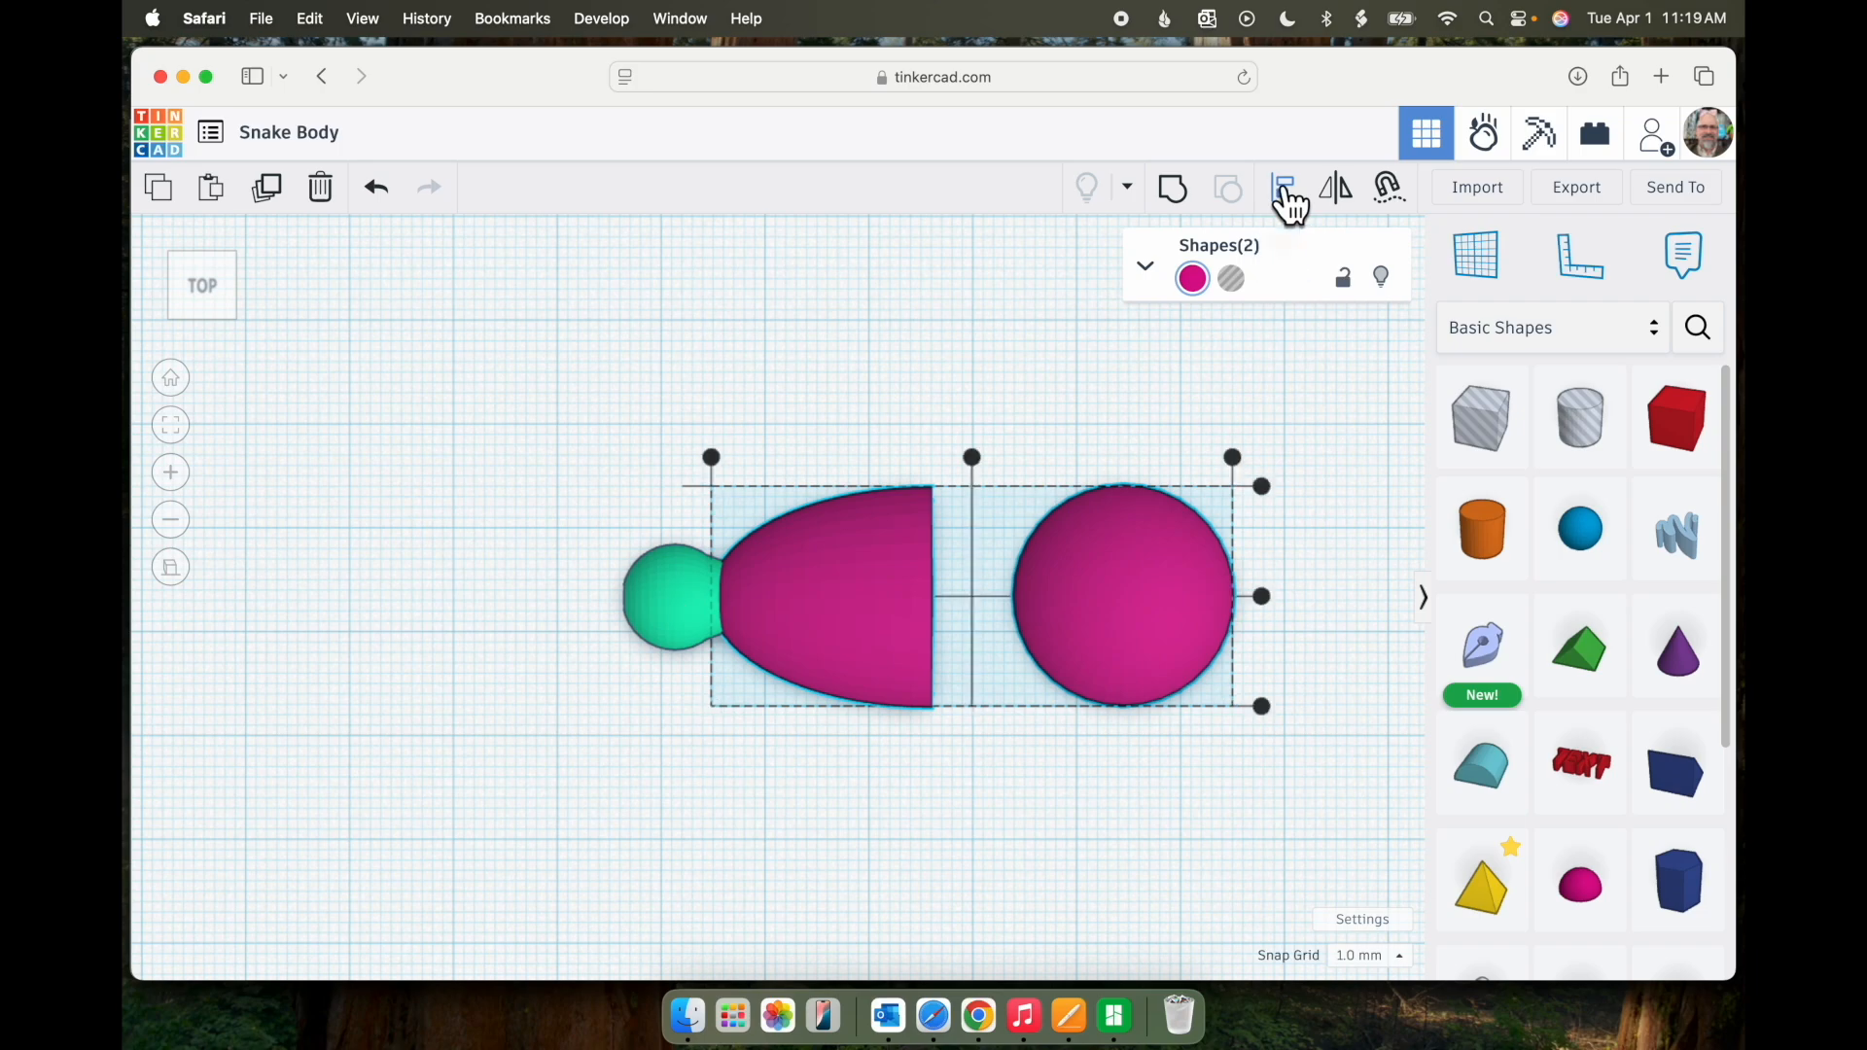
left_click(879, 555)
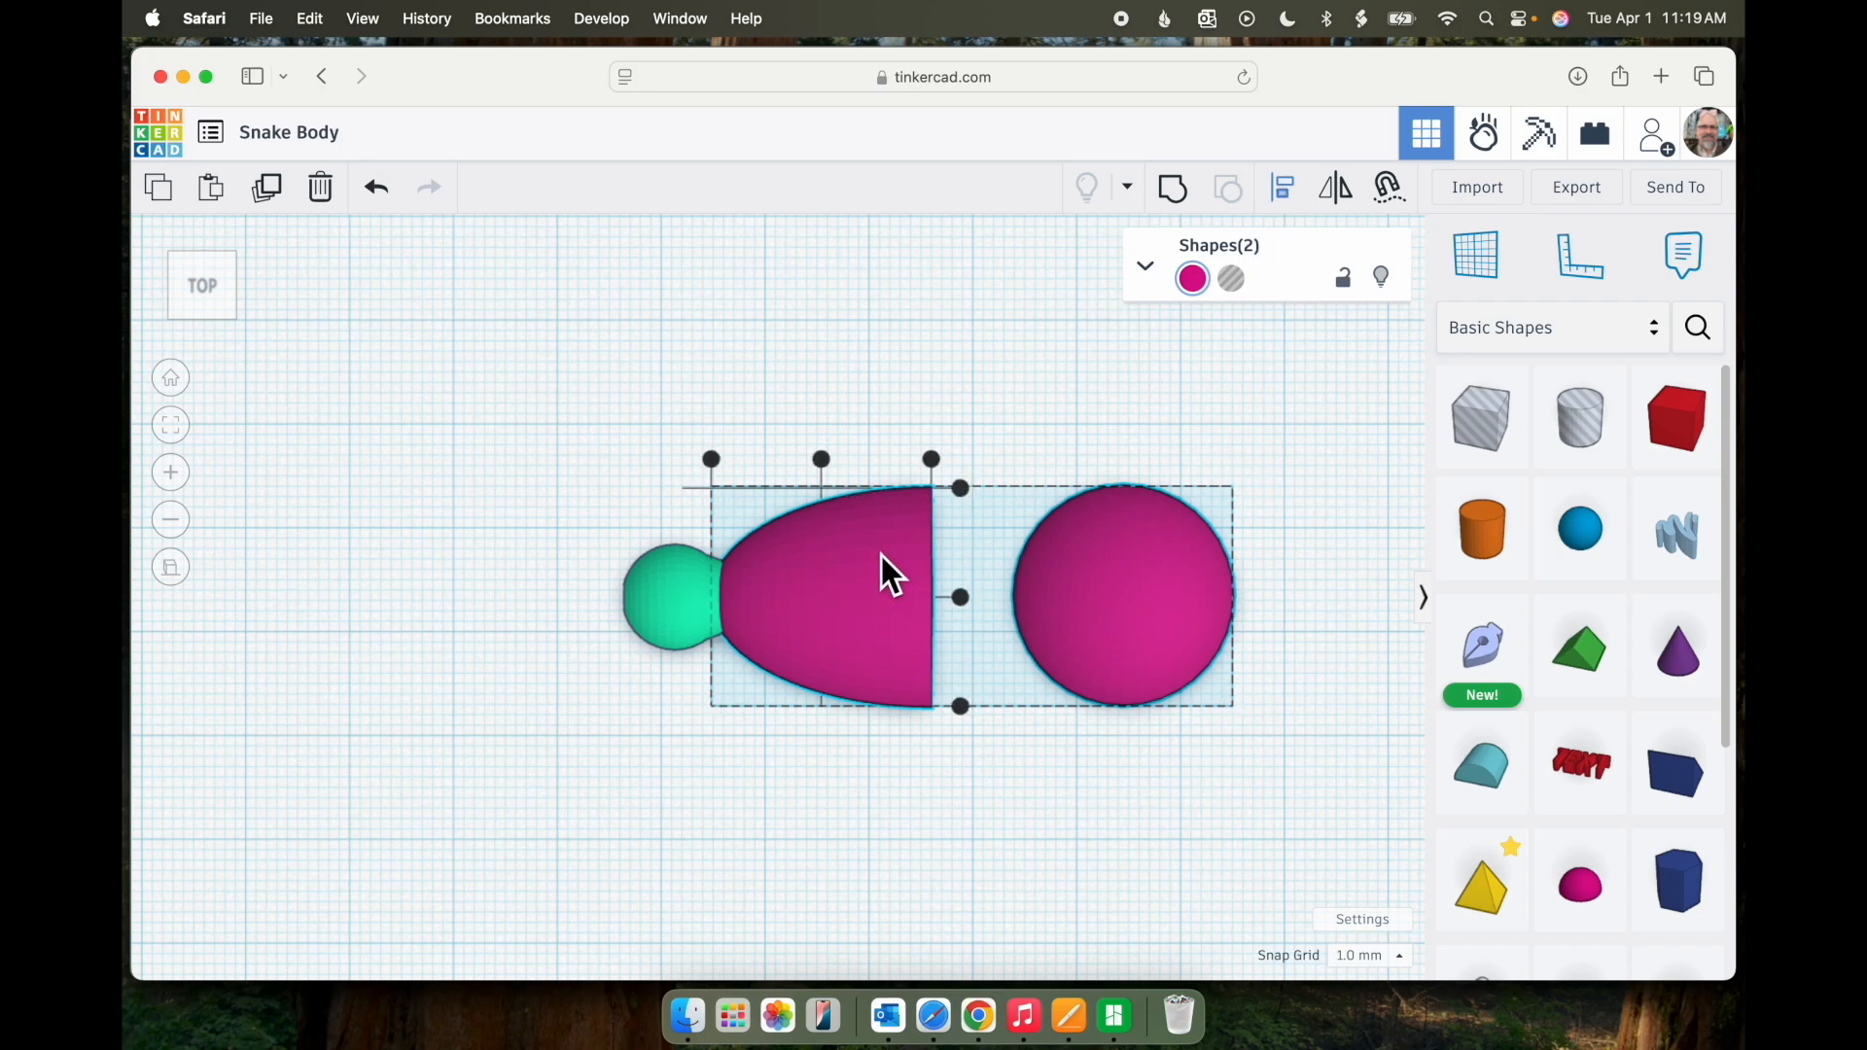
left_click(968, 600)
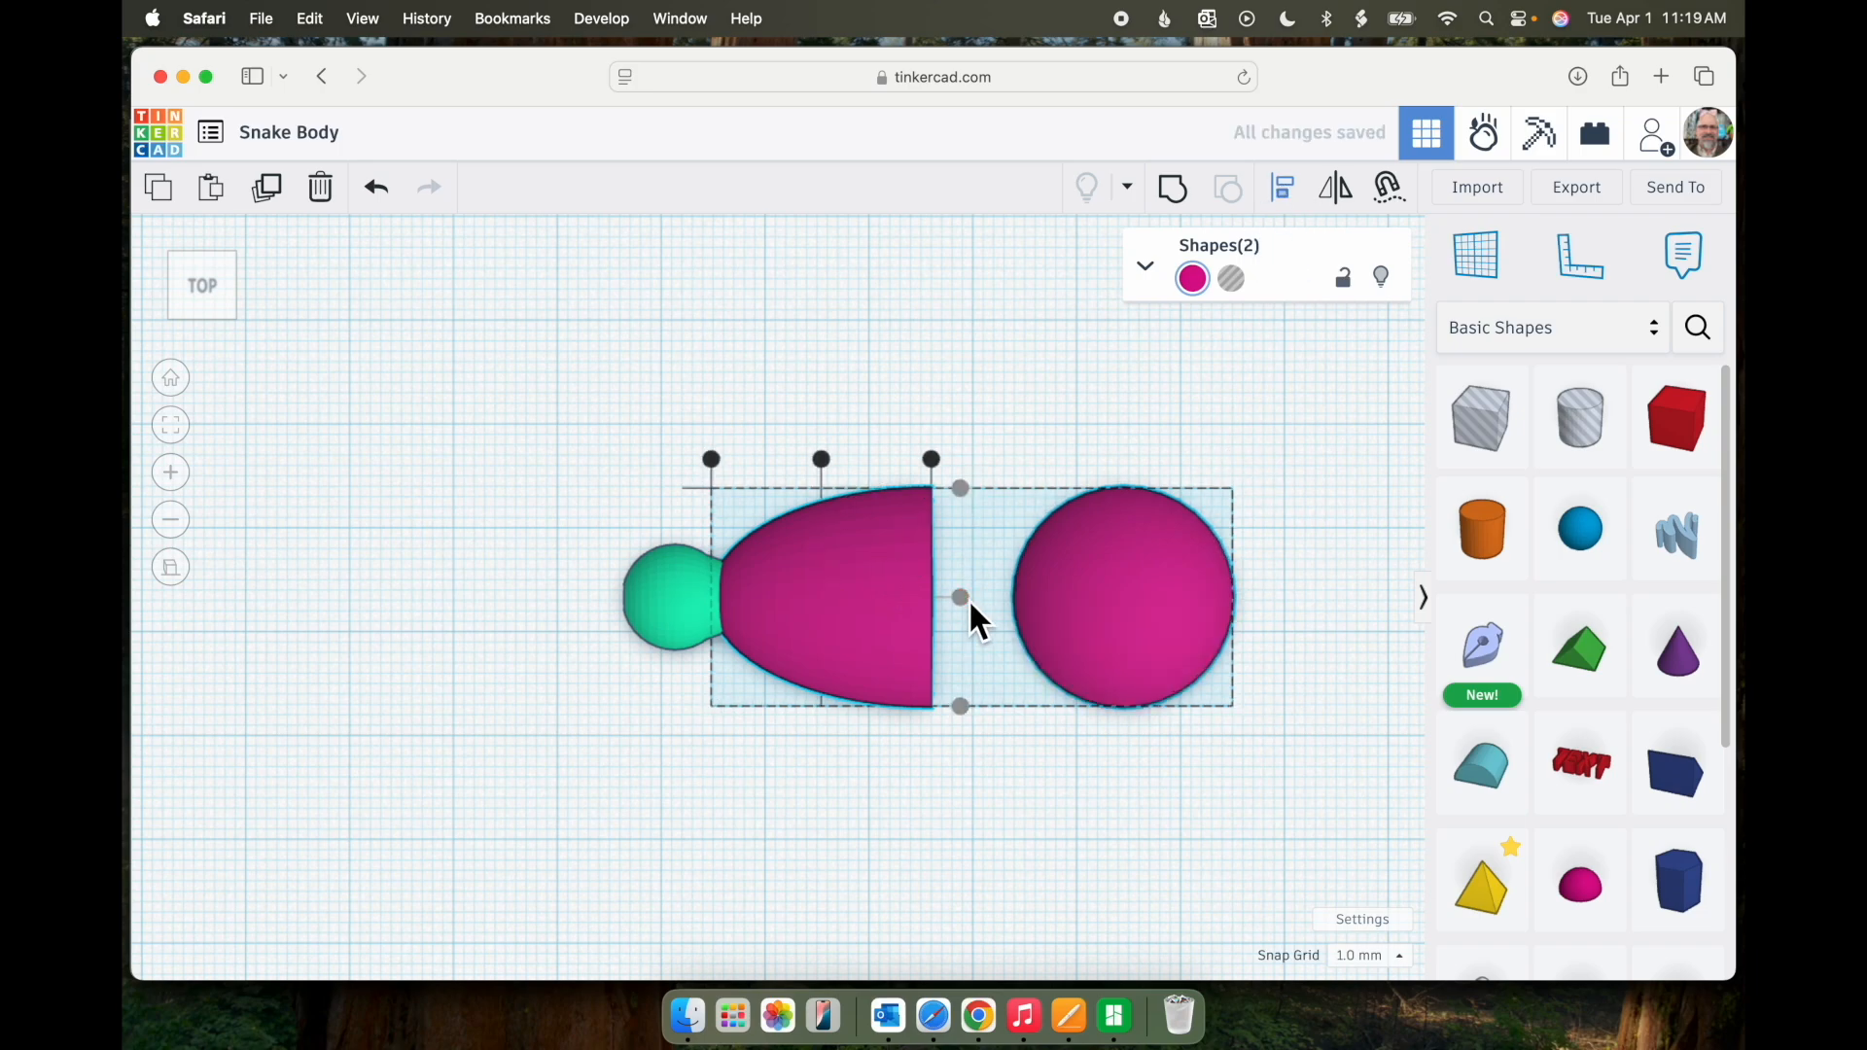
right_click_drag(1298, 659, 1292, 529)
left_click(1291, 544)
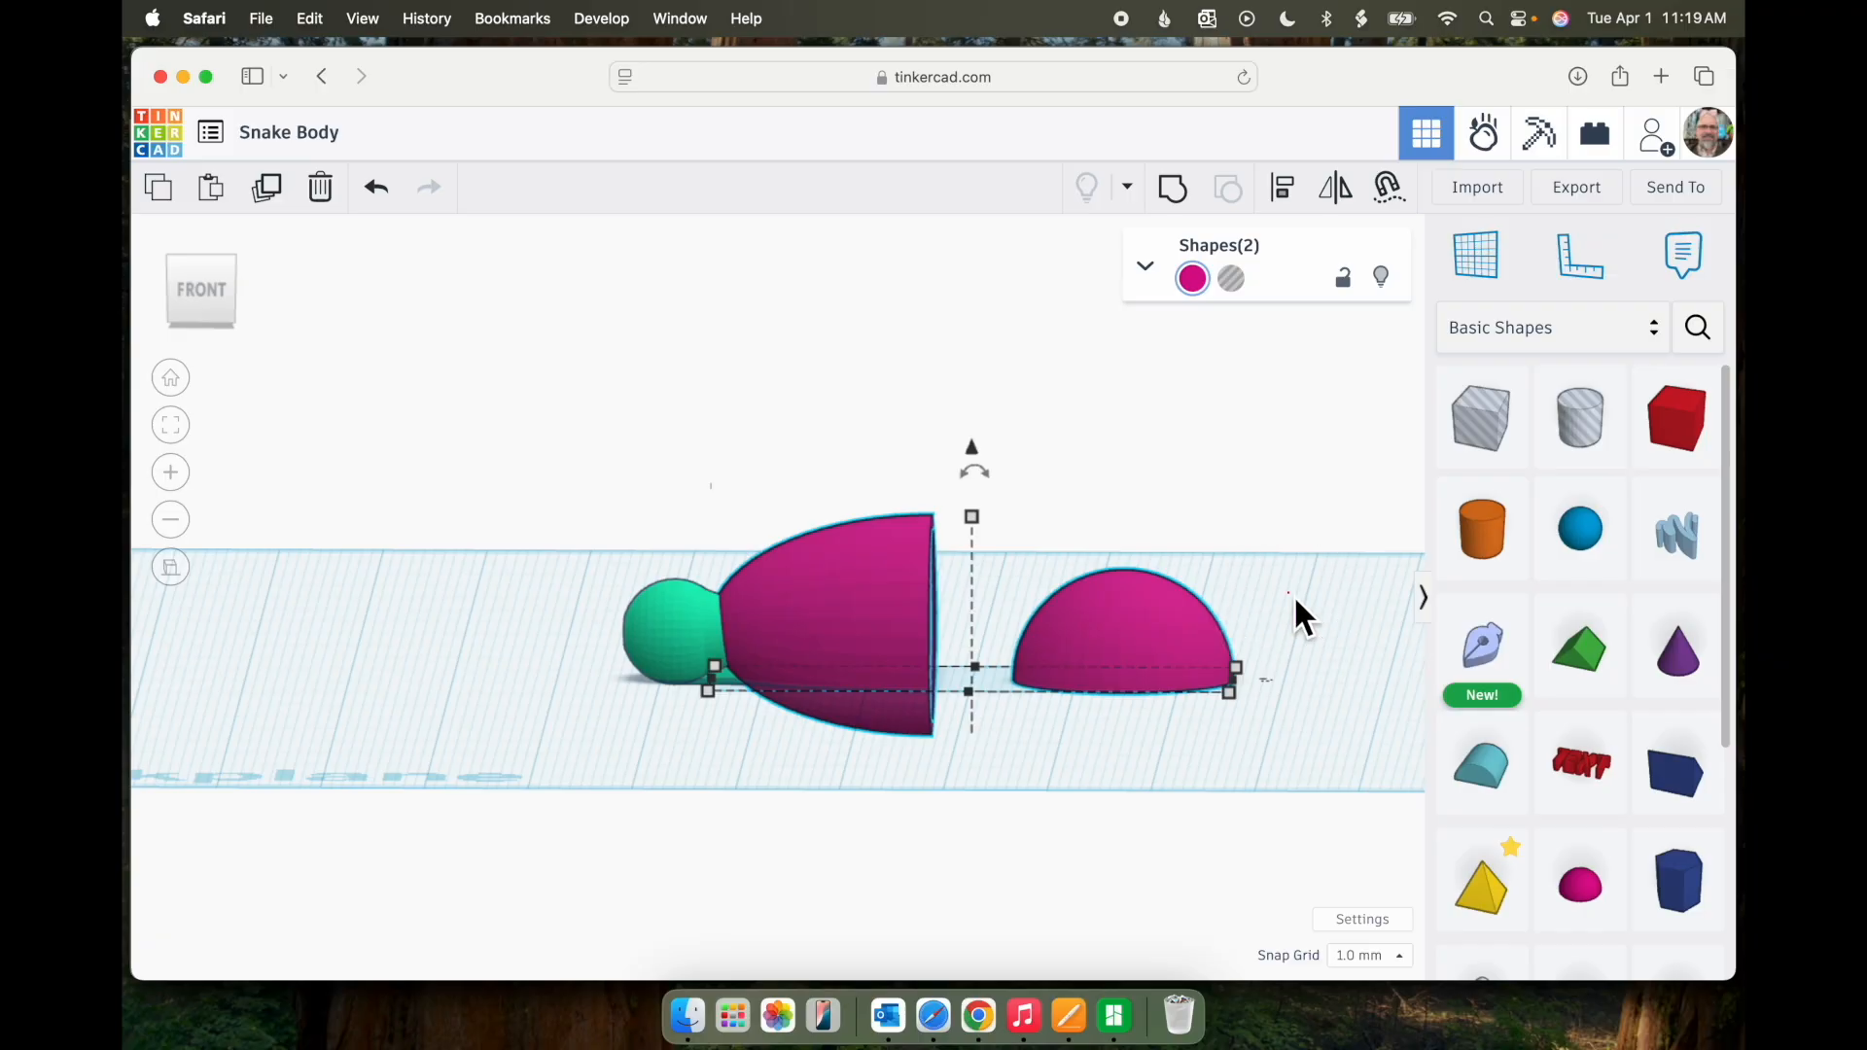
- Rotate the half sphere 90° onto its side so its dome faces the pink shell
left_click(1293, 593)
left_click(1155, 646)
mouse_move(1130, 525)
left_click_drag(1130, 525, 1010, 622)
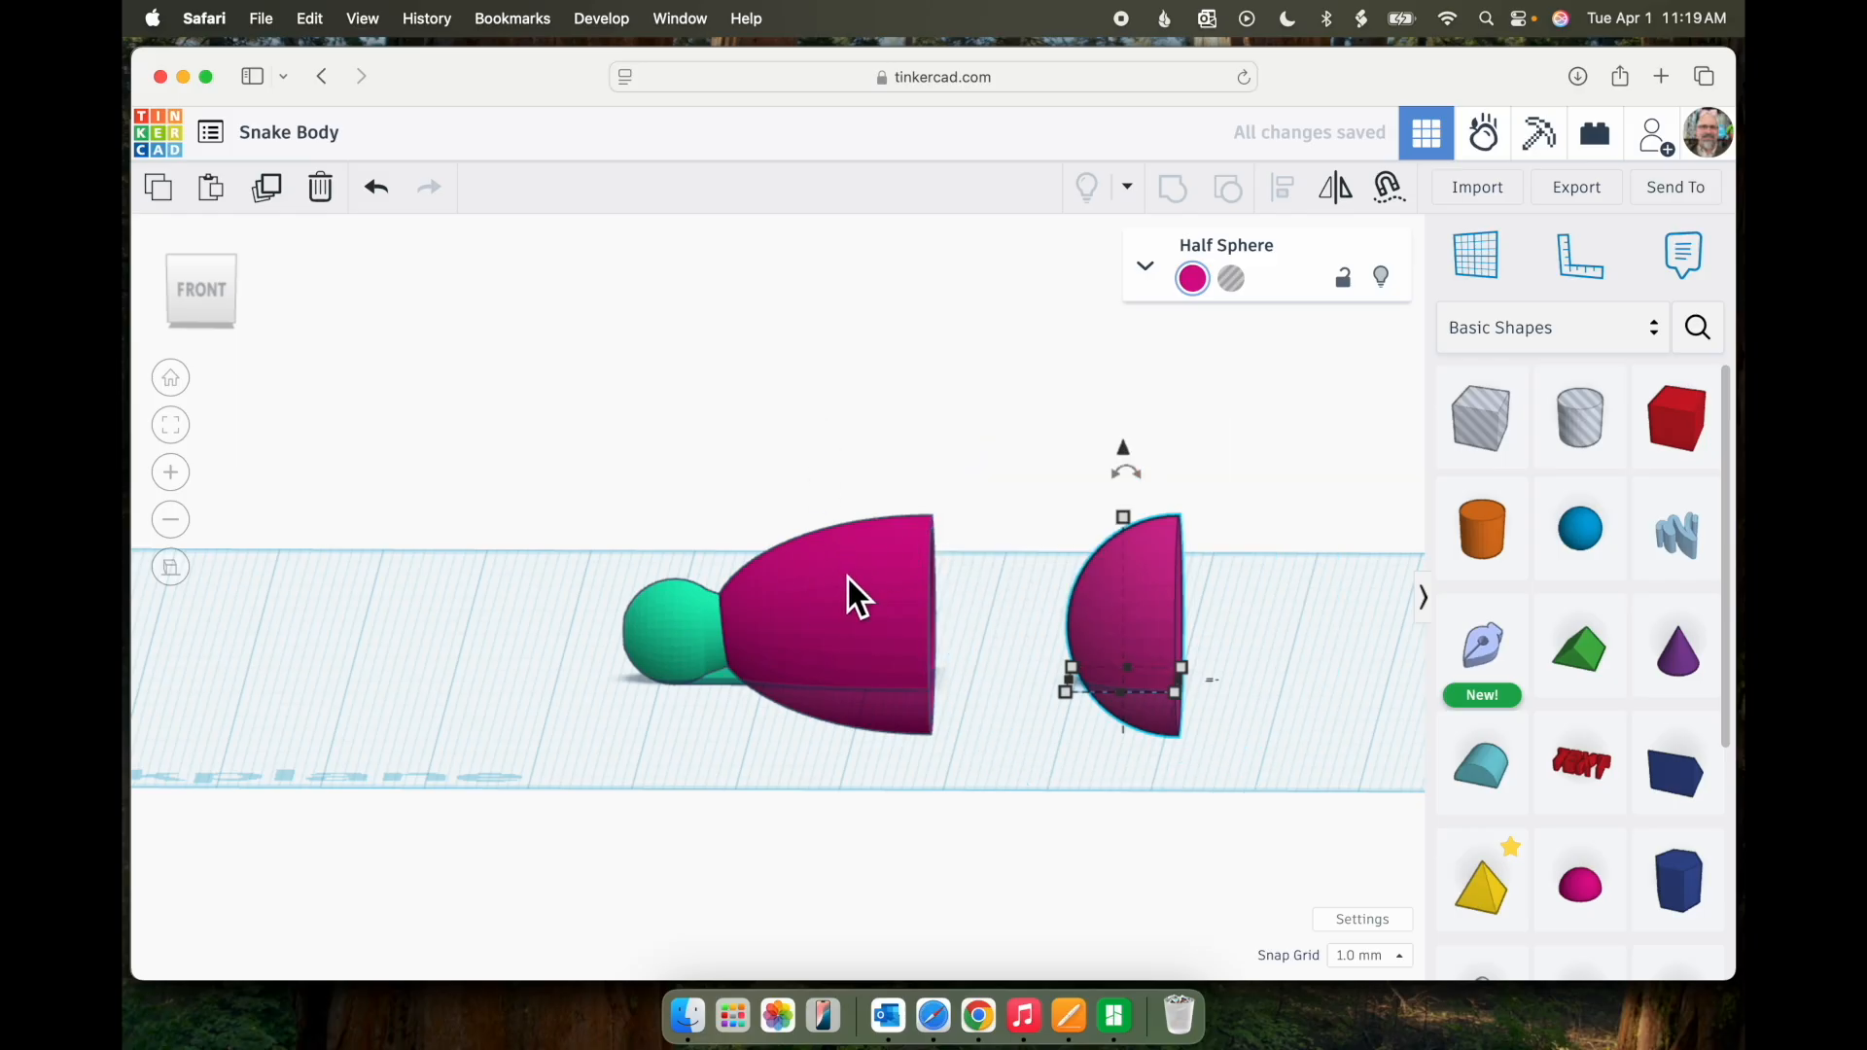
left_click(1037, 406)
- Check the height alignment of the half sphere against the pink shell with the Align tool
left_click(896, 593)
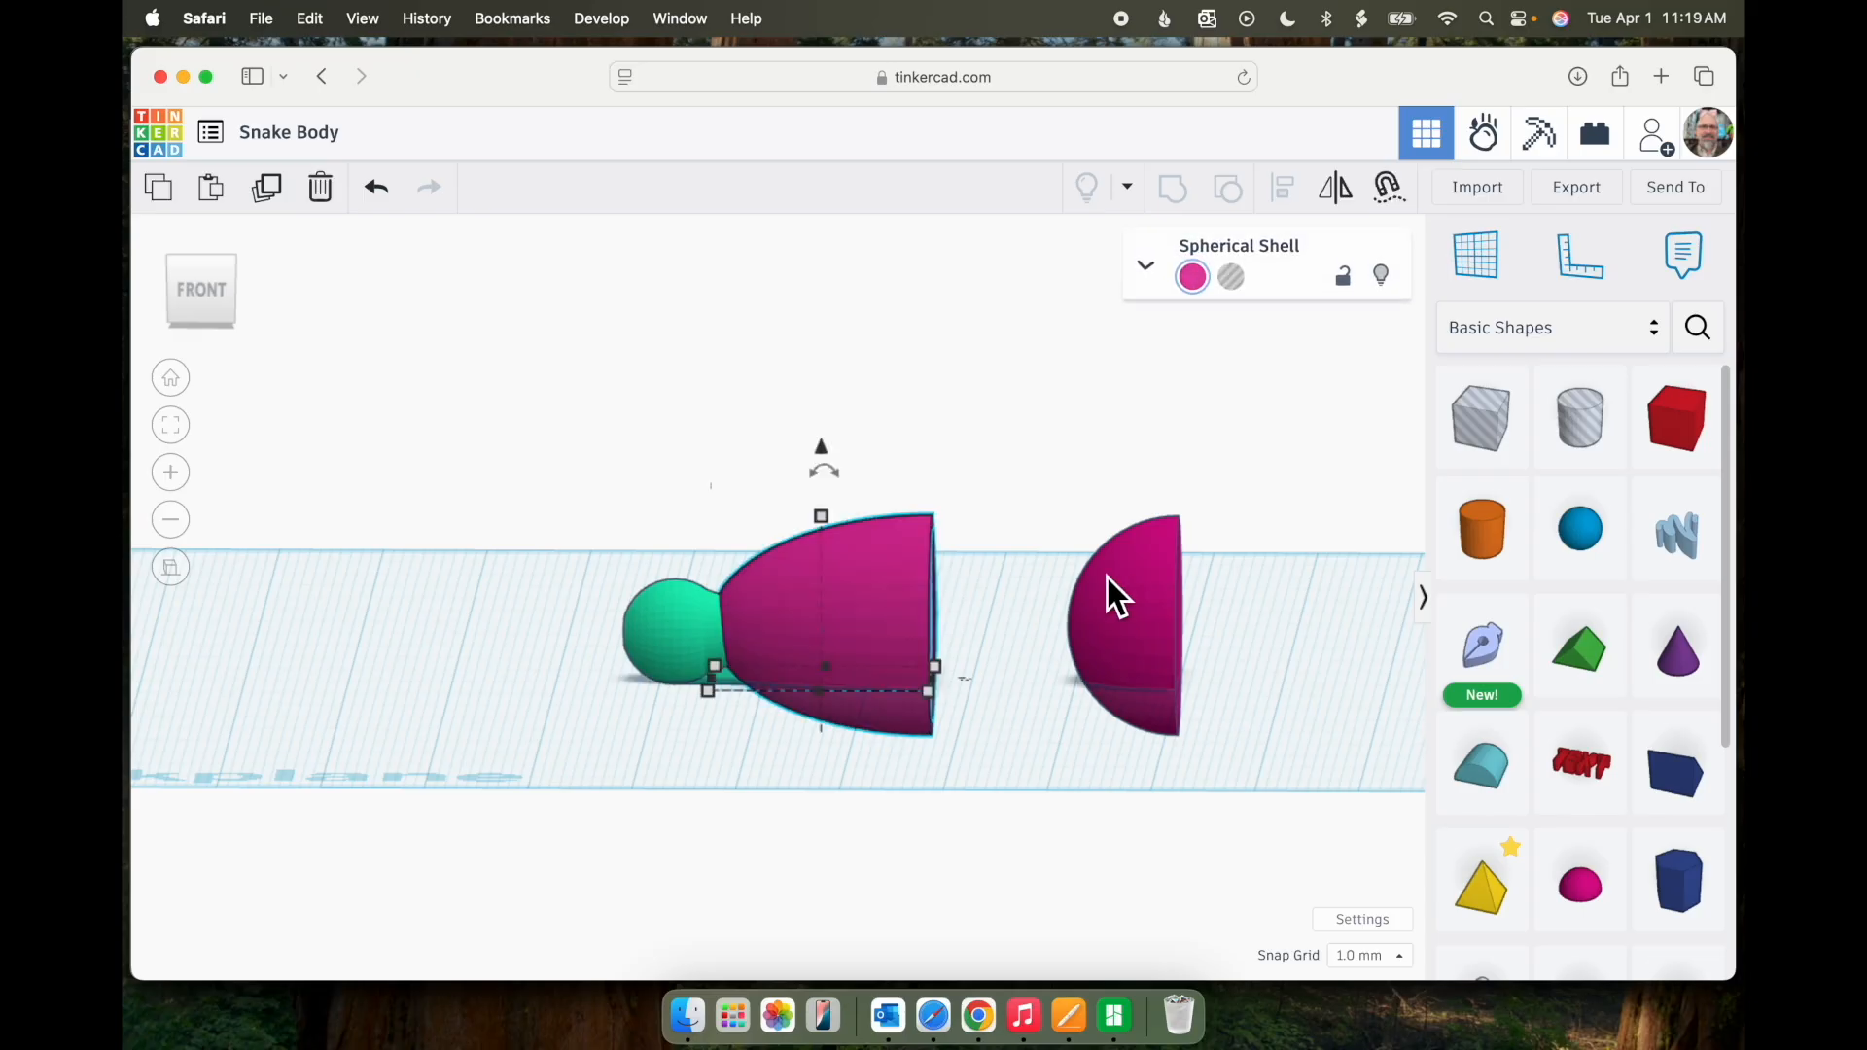
left_click(1151, 581, "shift")
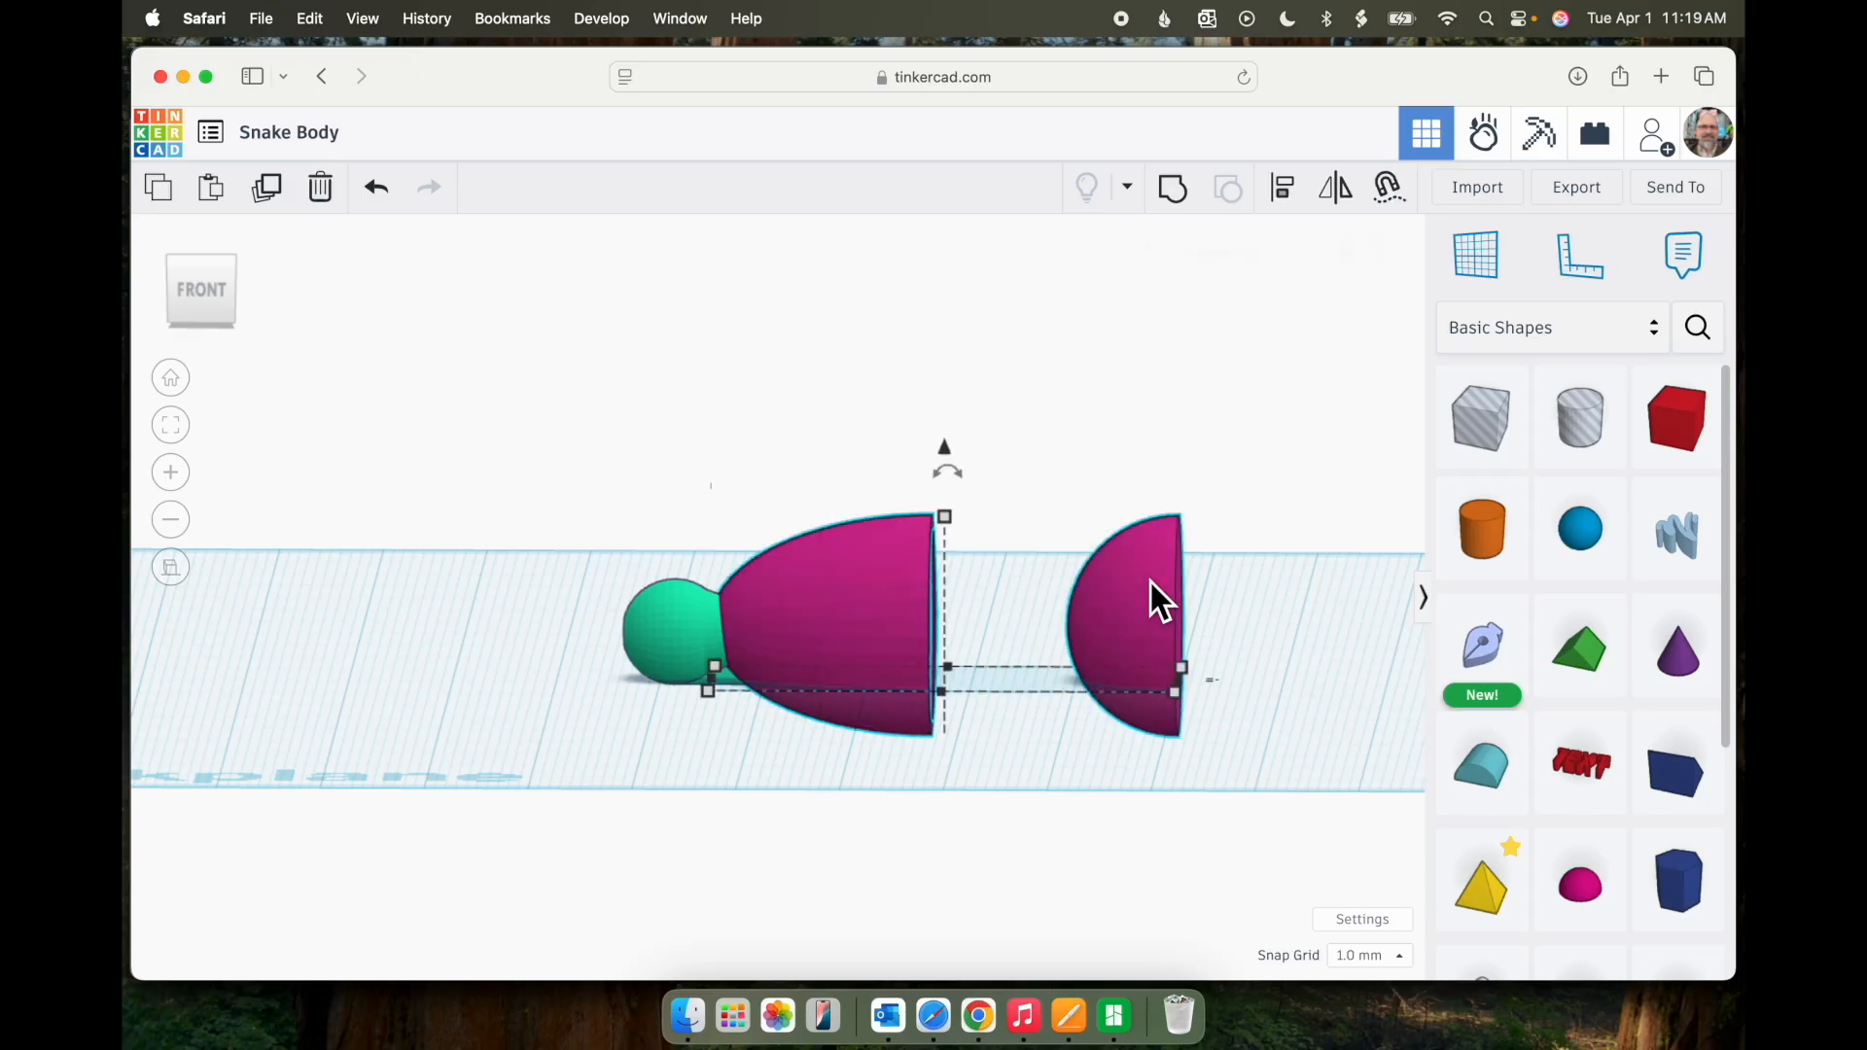
left_click(1278, 192)
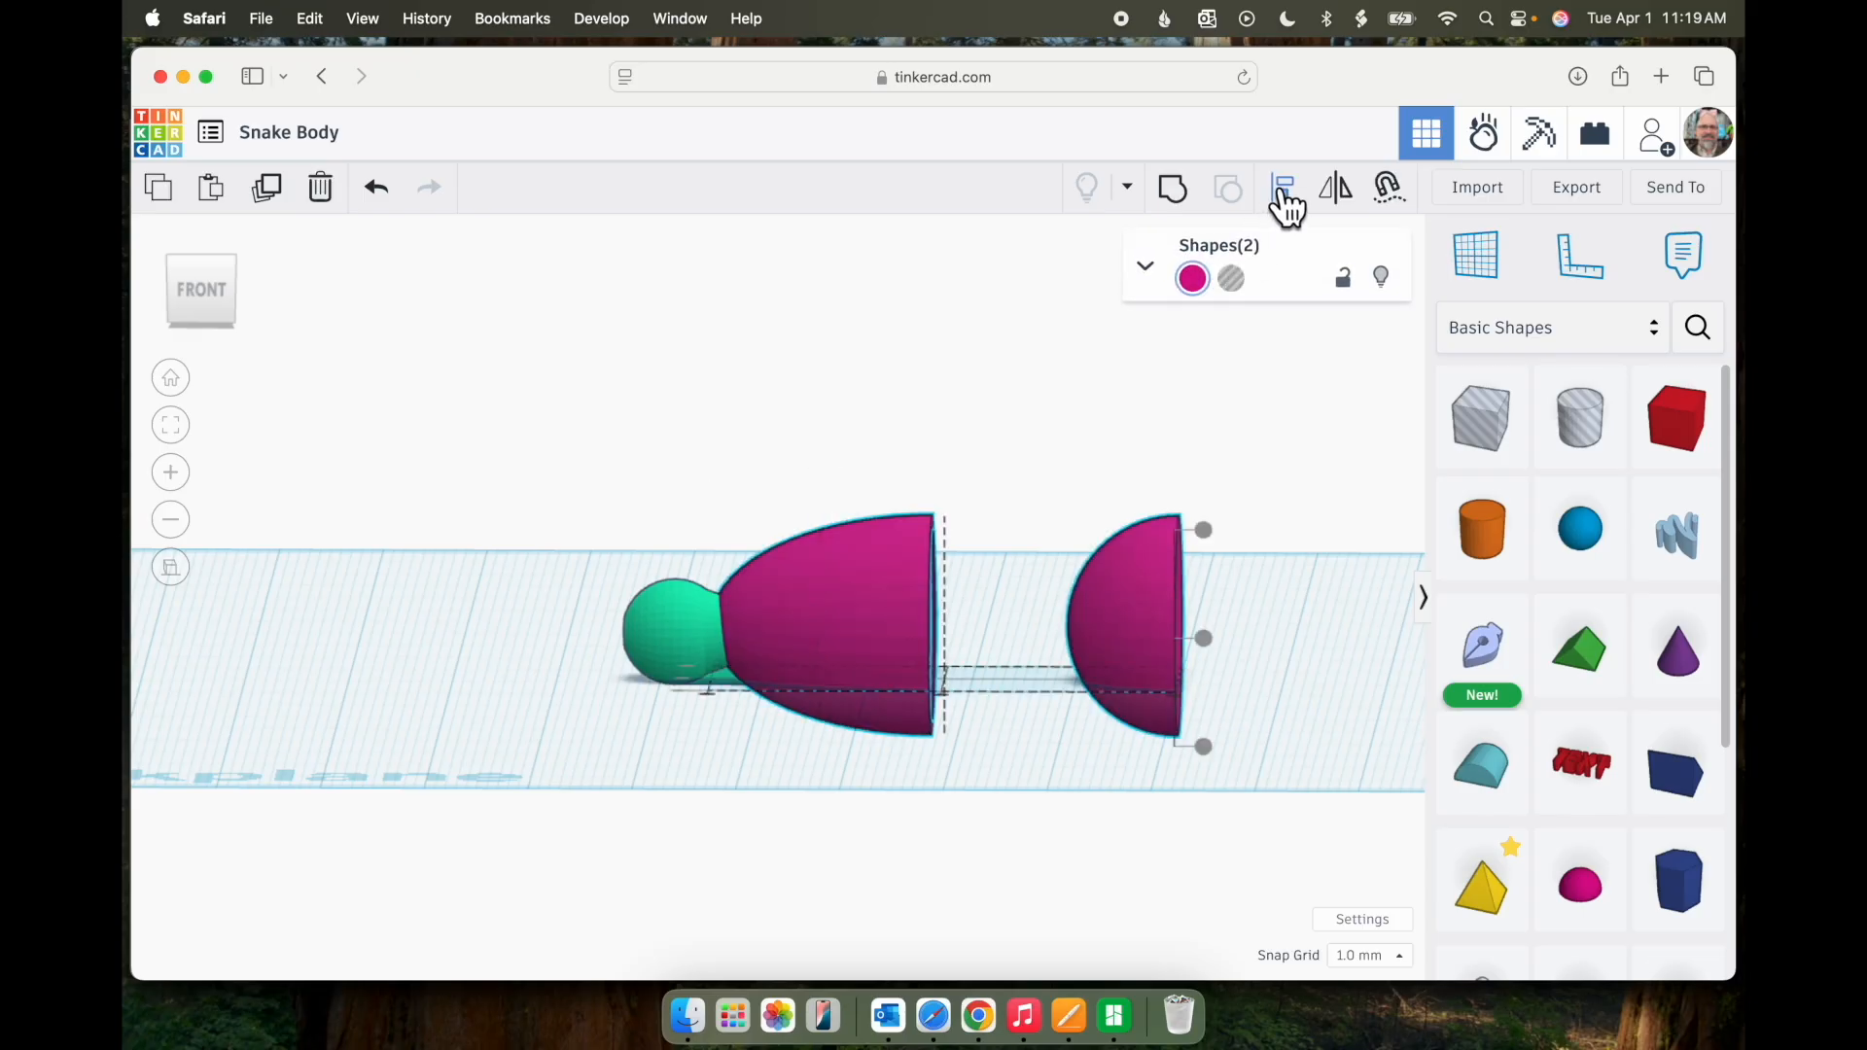
left_click(1278, 629)
- Set the half sphere's length along the body axis to 21.18 mm to match the pink shell, keeping it clear of the shell
right_click_drag(1278, 628, 1288, 803)
left_click(1172, 705)
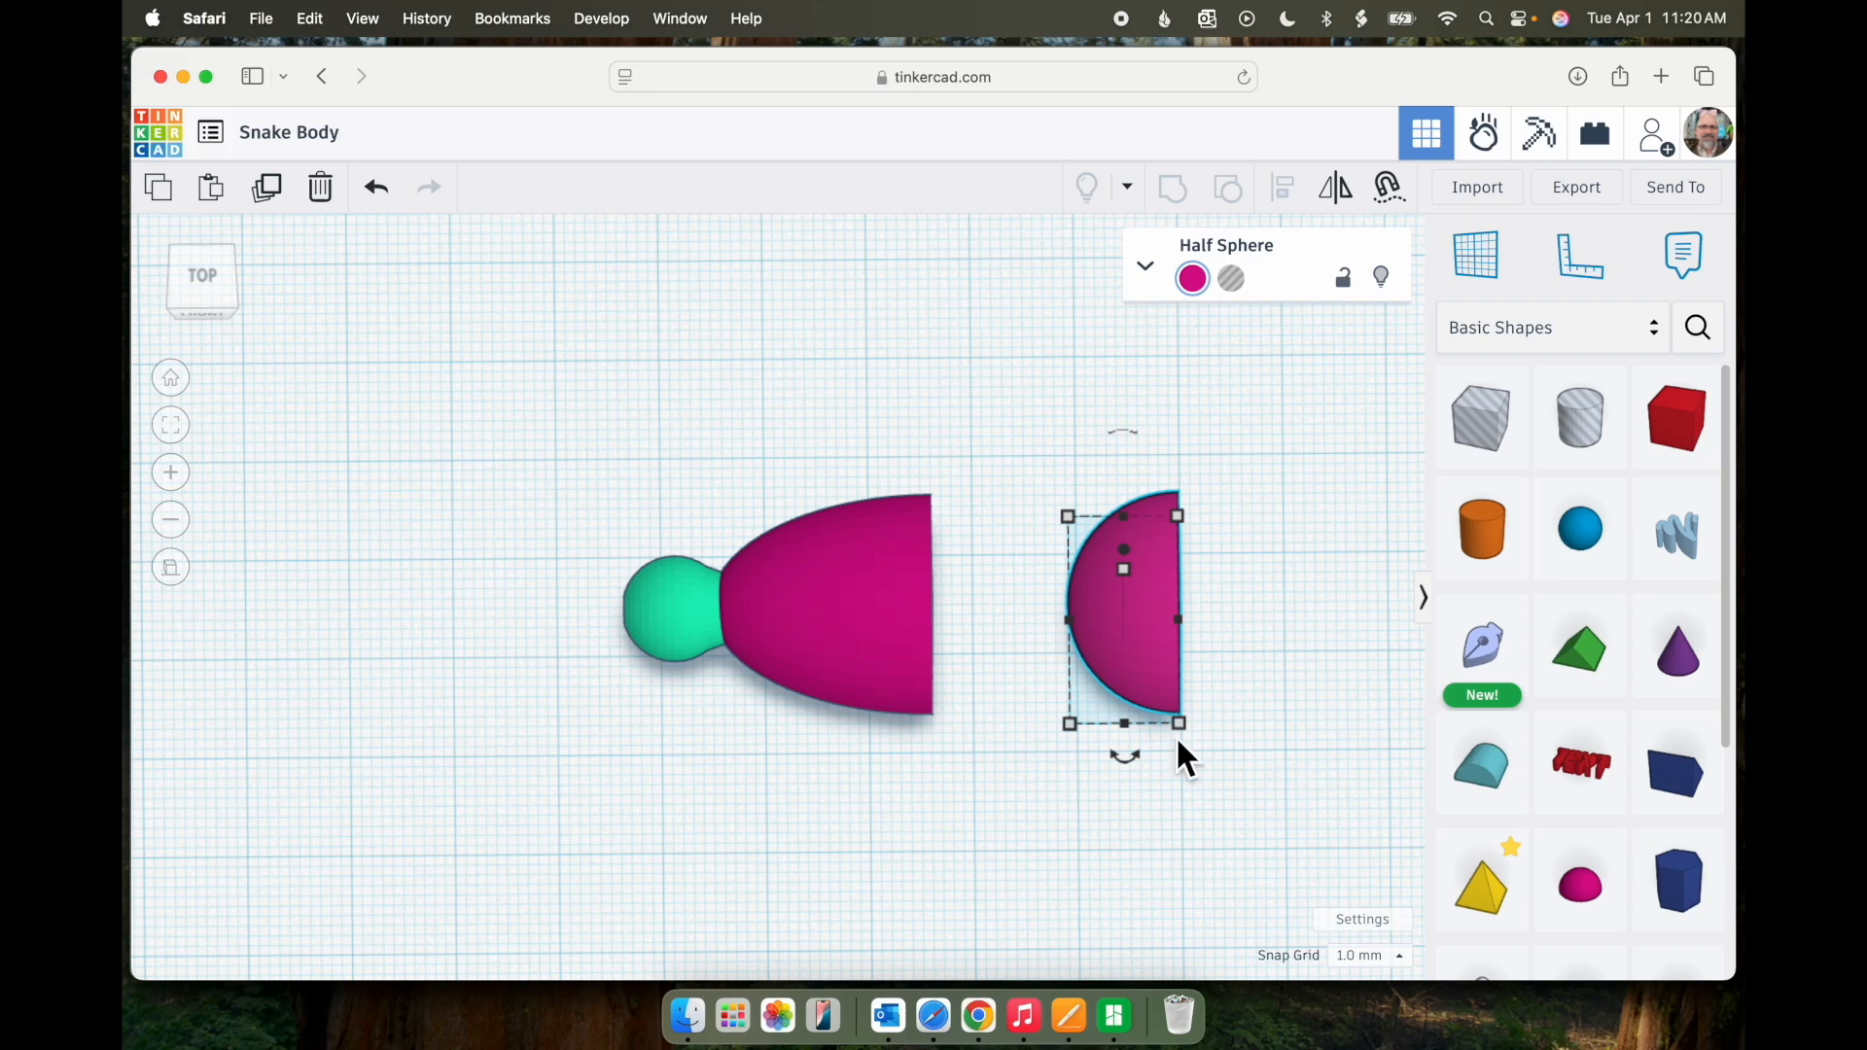
left_click(916, 667)
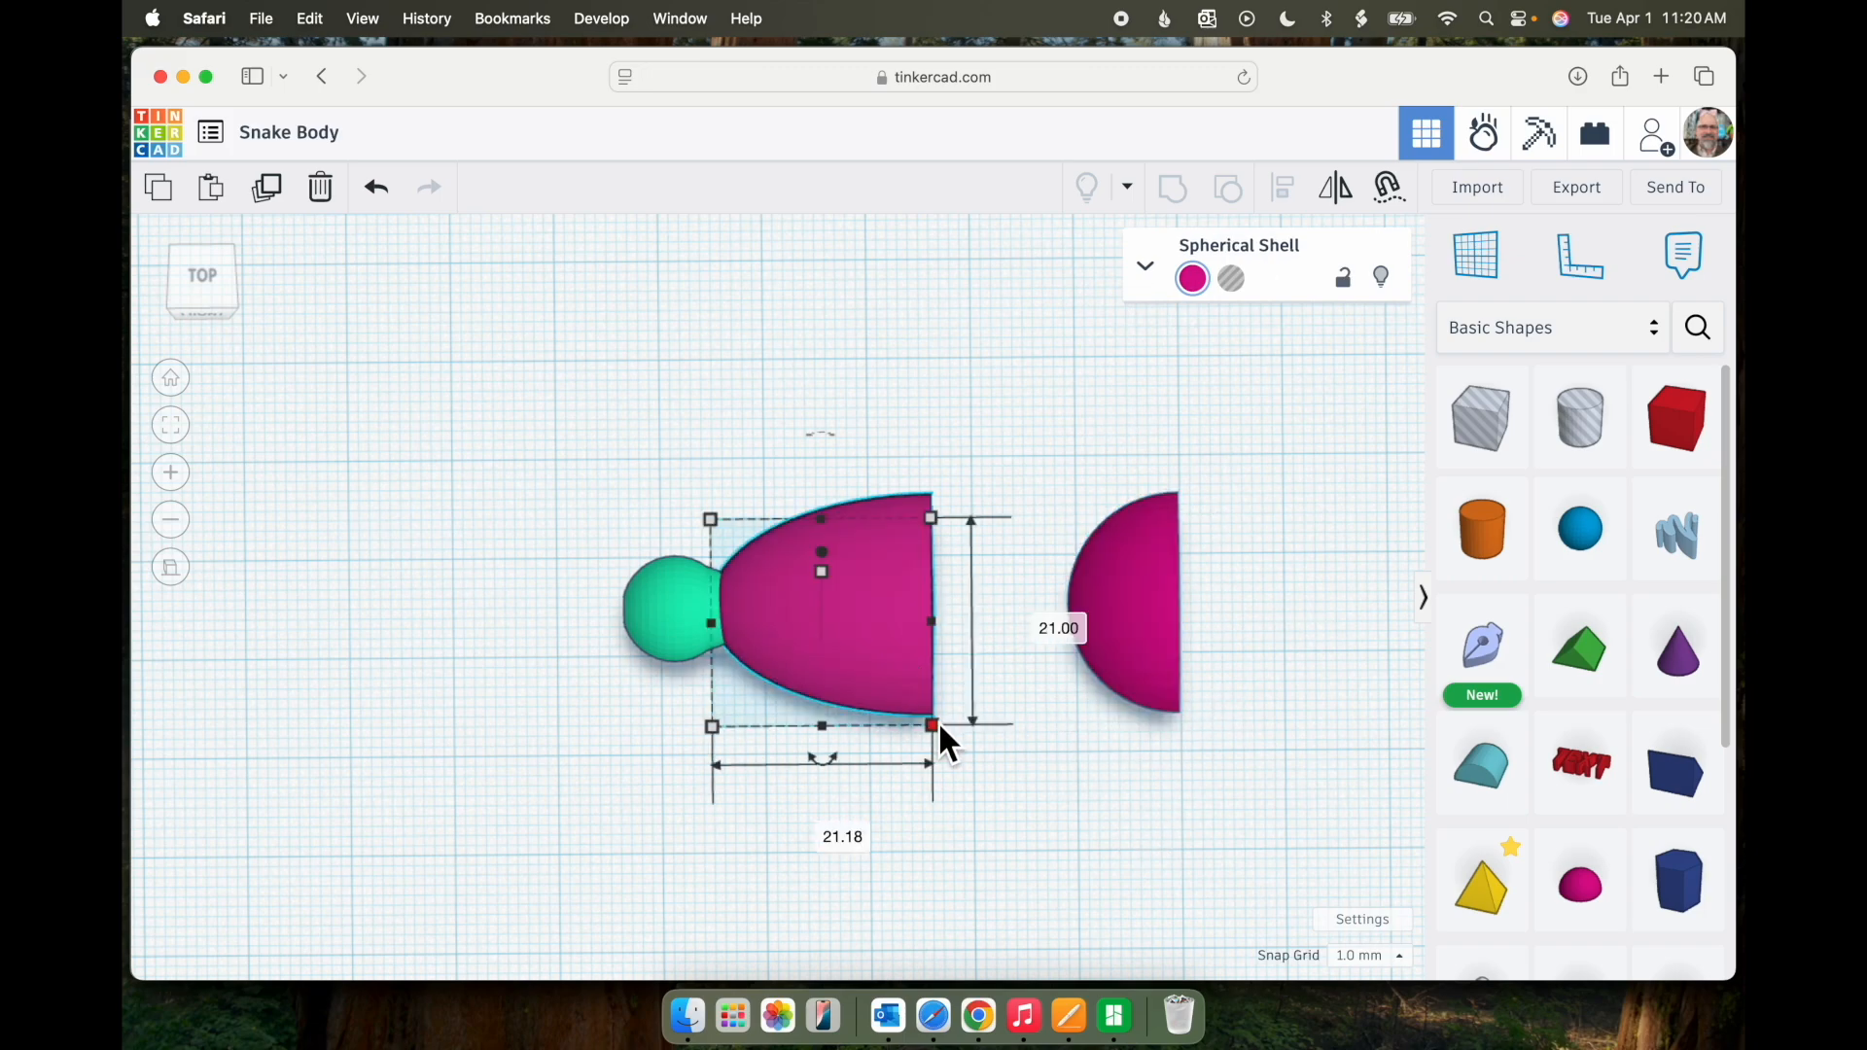
left_click(1140, 685)
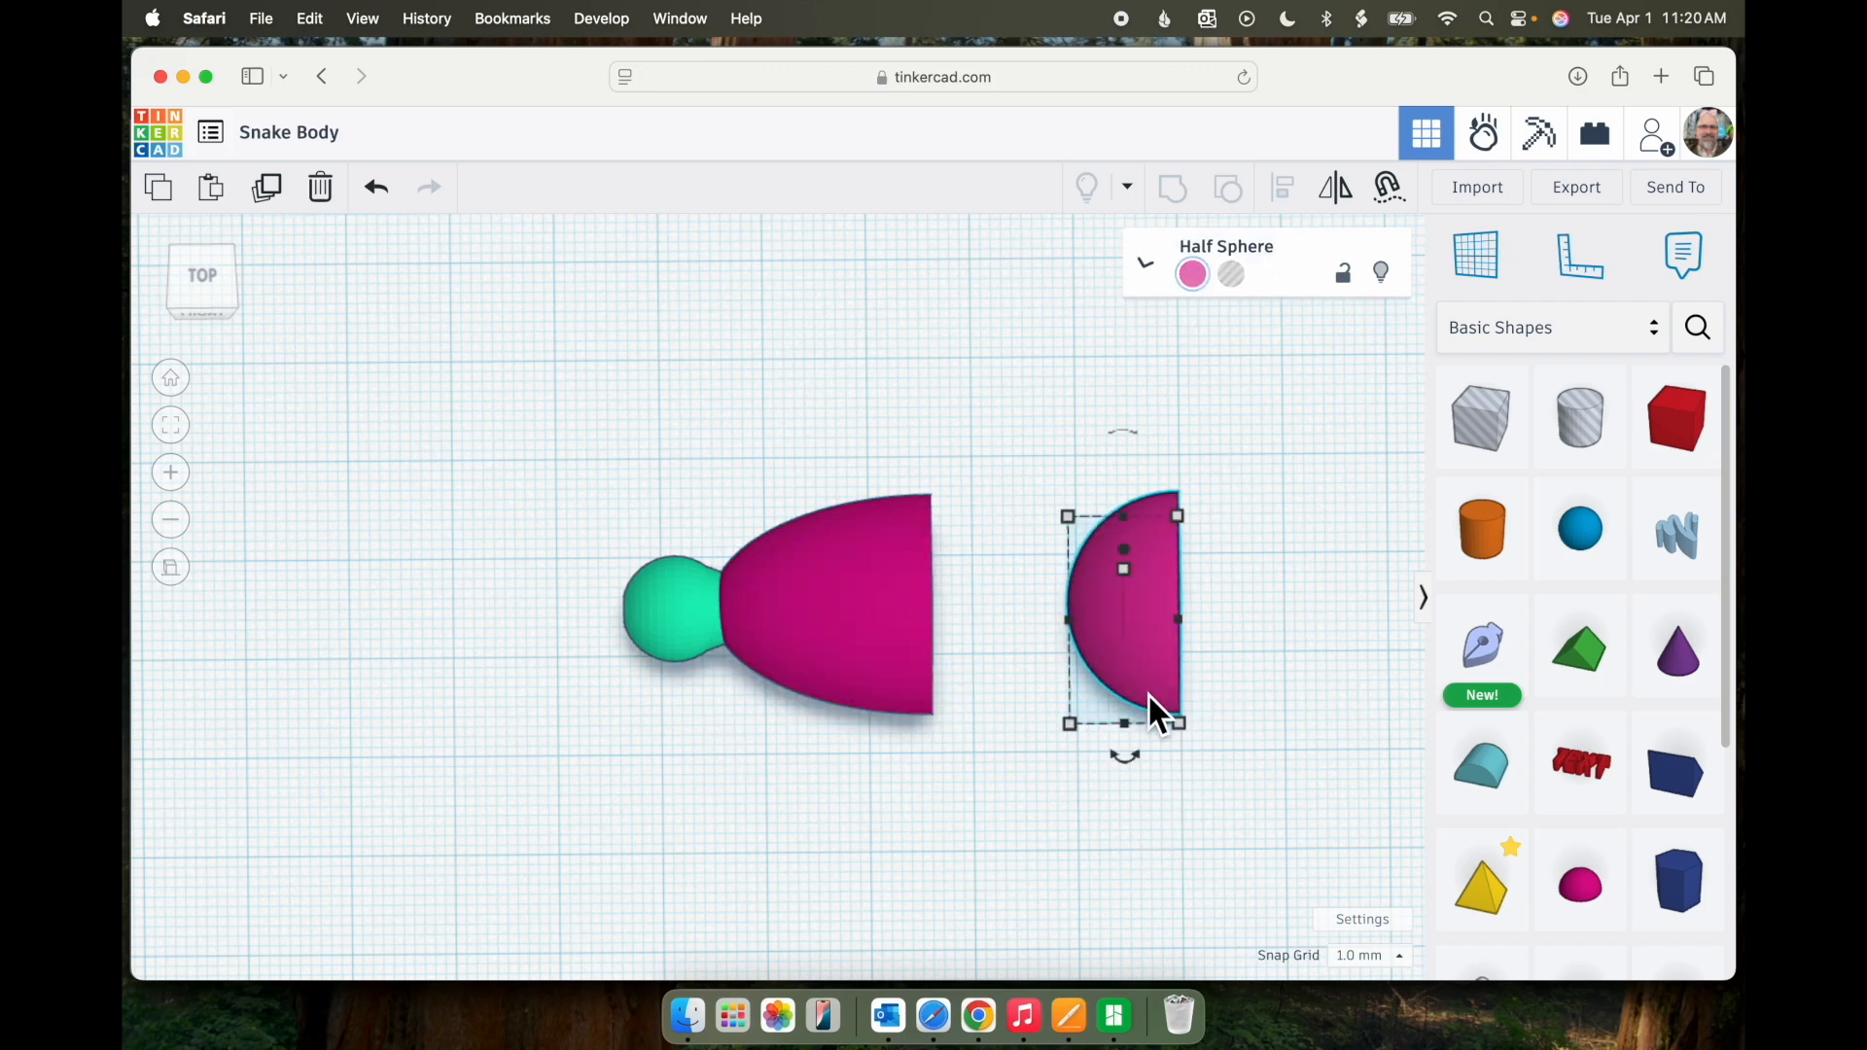
key("Tab")
type("21.18")
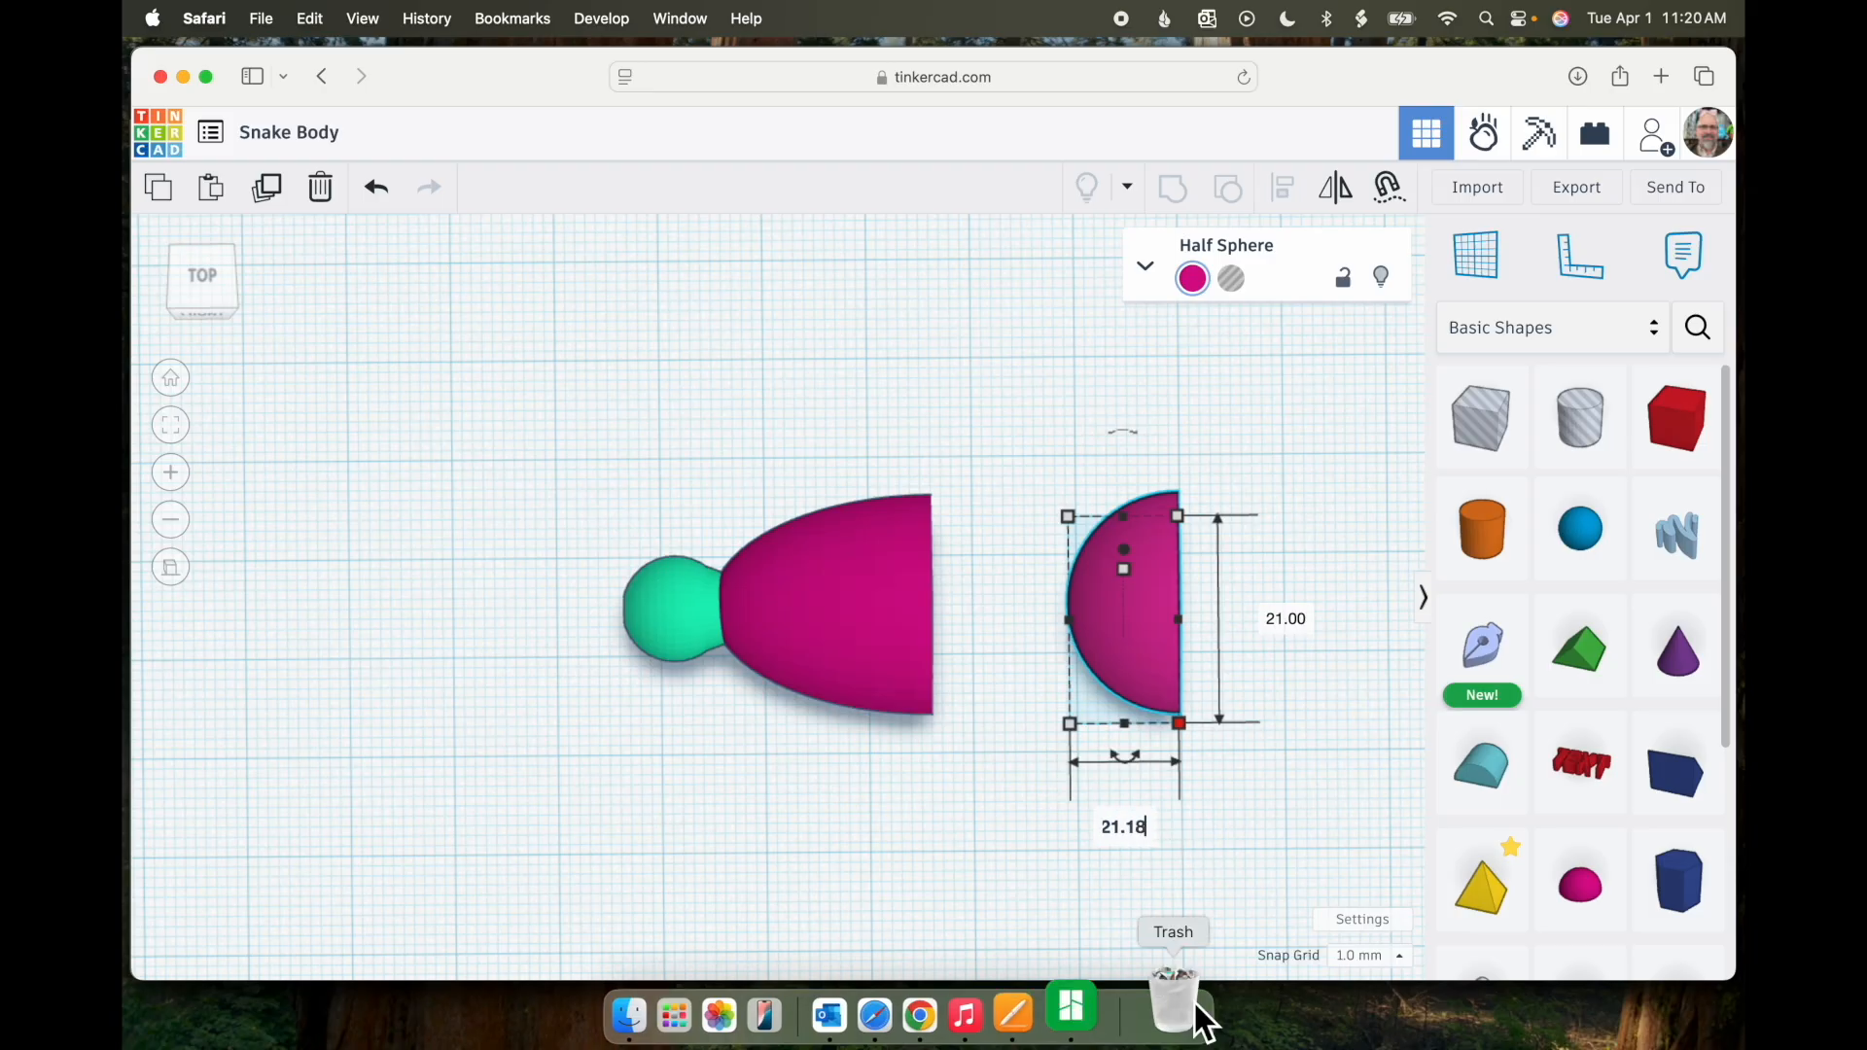
key("Return")
left_click_drag(1231, 644, 1170, 648)
- Turn the stretched half sphere into a hole
right_click_drag(1258, 774, 1129, 697)
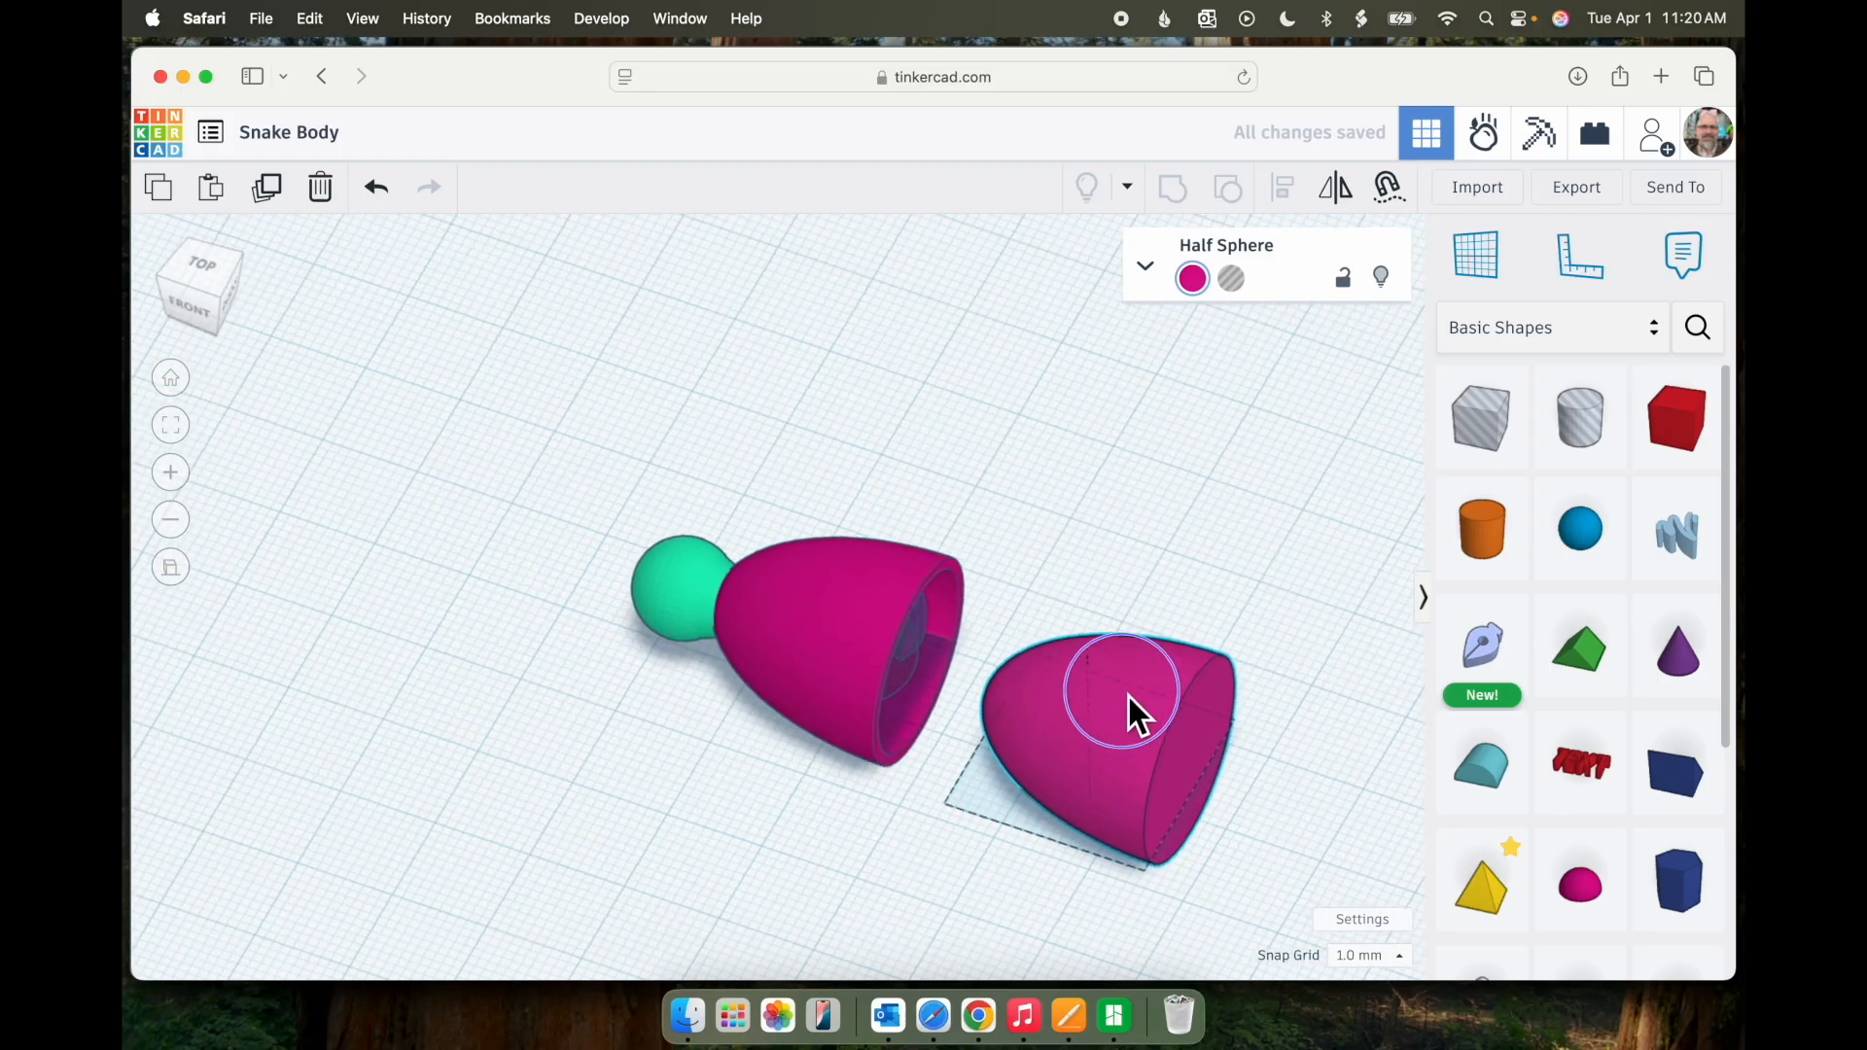
right_click_drag(774, 785, 918, 867)
left_click(203, 282)
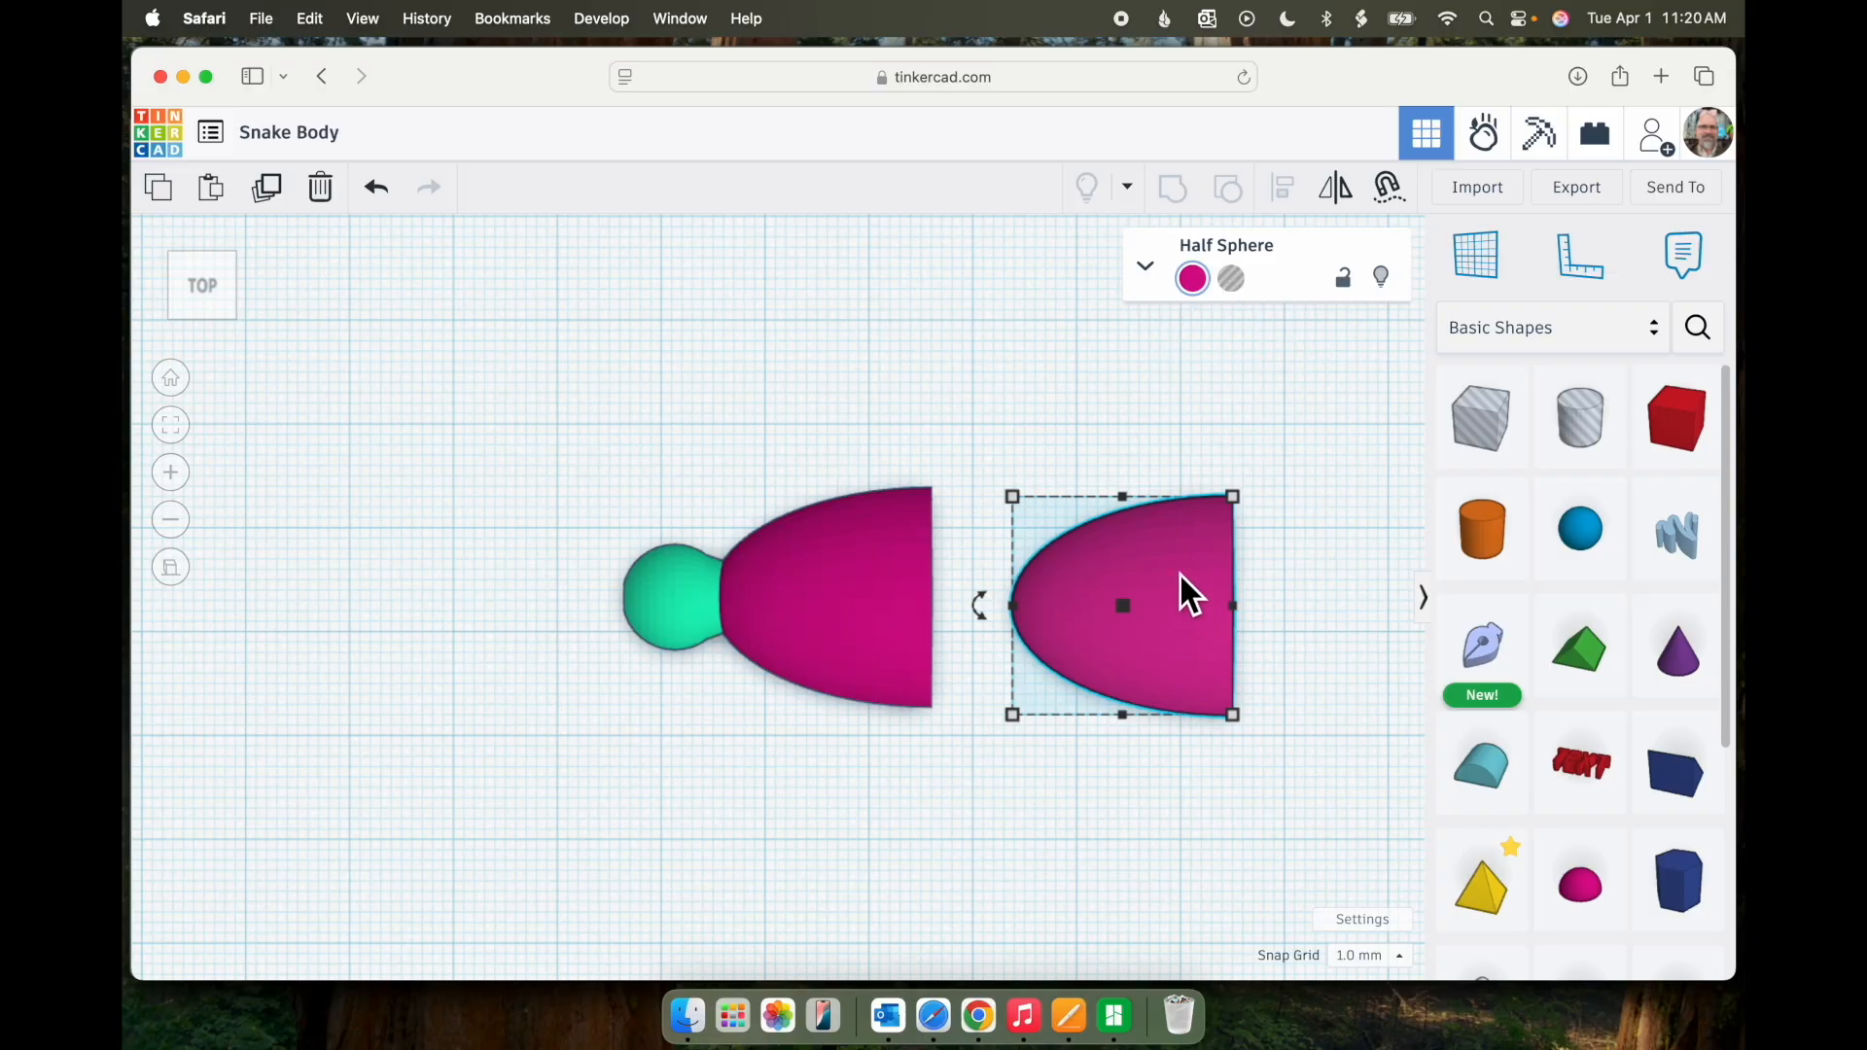
left_click(1233, 282)
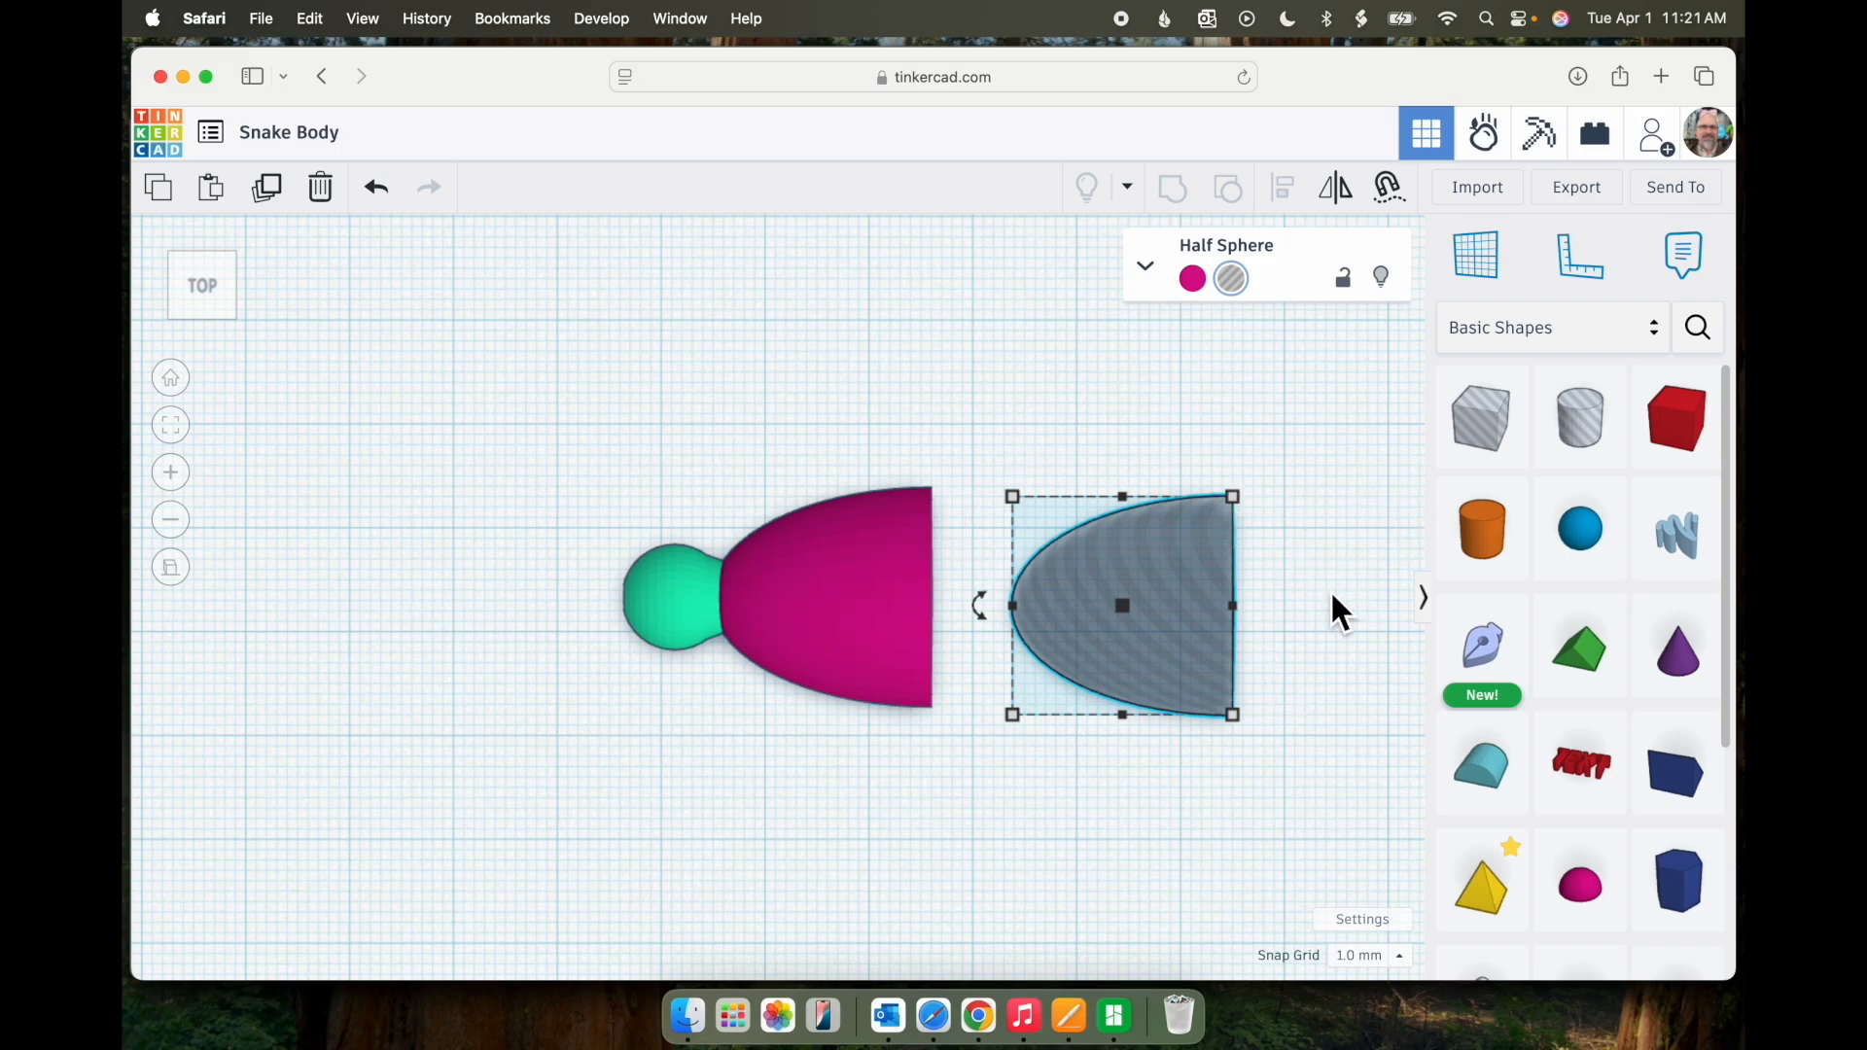
- Add a hole cylinder beyond the half sphere's flat face, with 64 sides and a 21 by 21 mm base
scroll(1333, 608, "down", 3)
left_click_drag(1580, 427, 1218, 609)
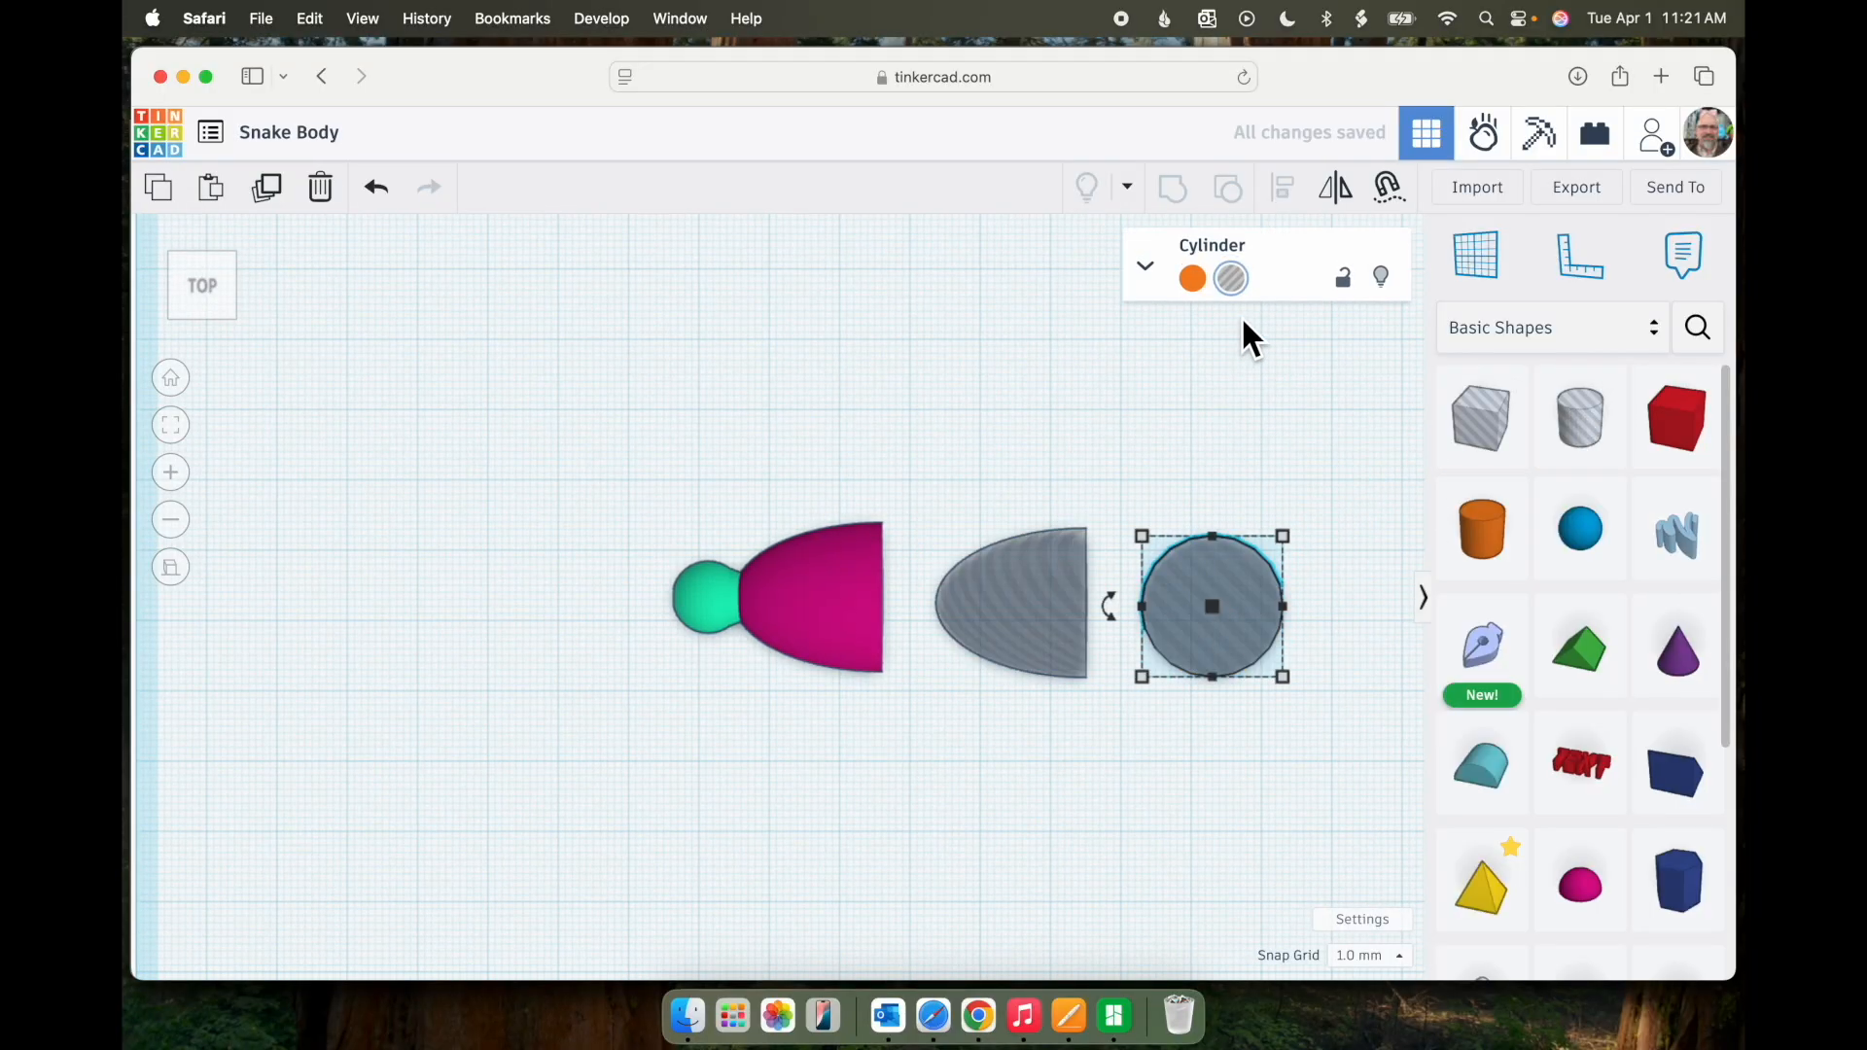
left_click(1146, 267)
left_click_drag(1249, 458, 1340, 459)
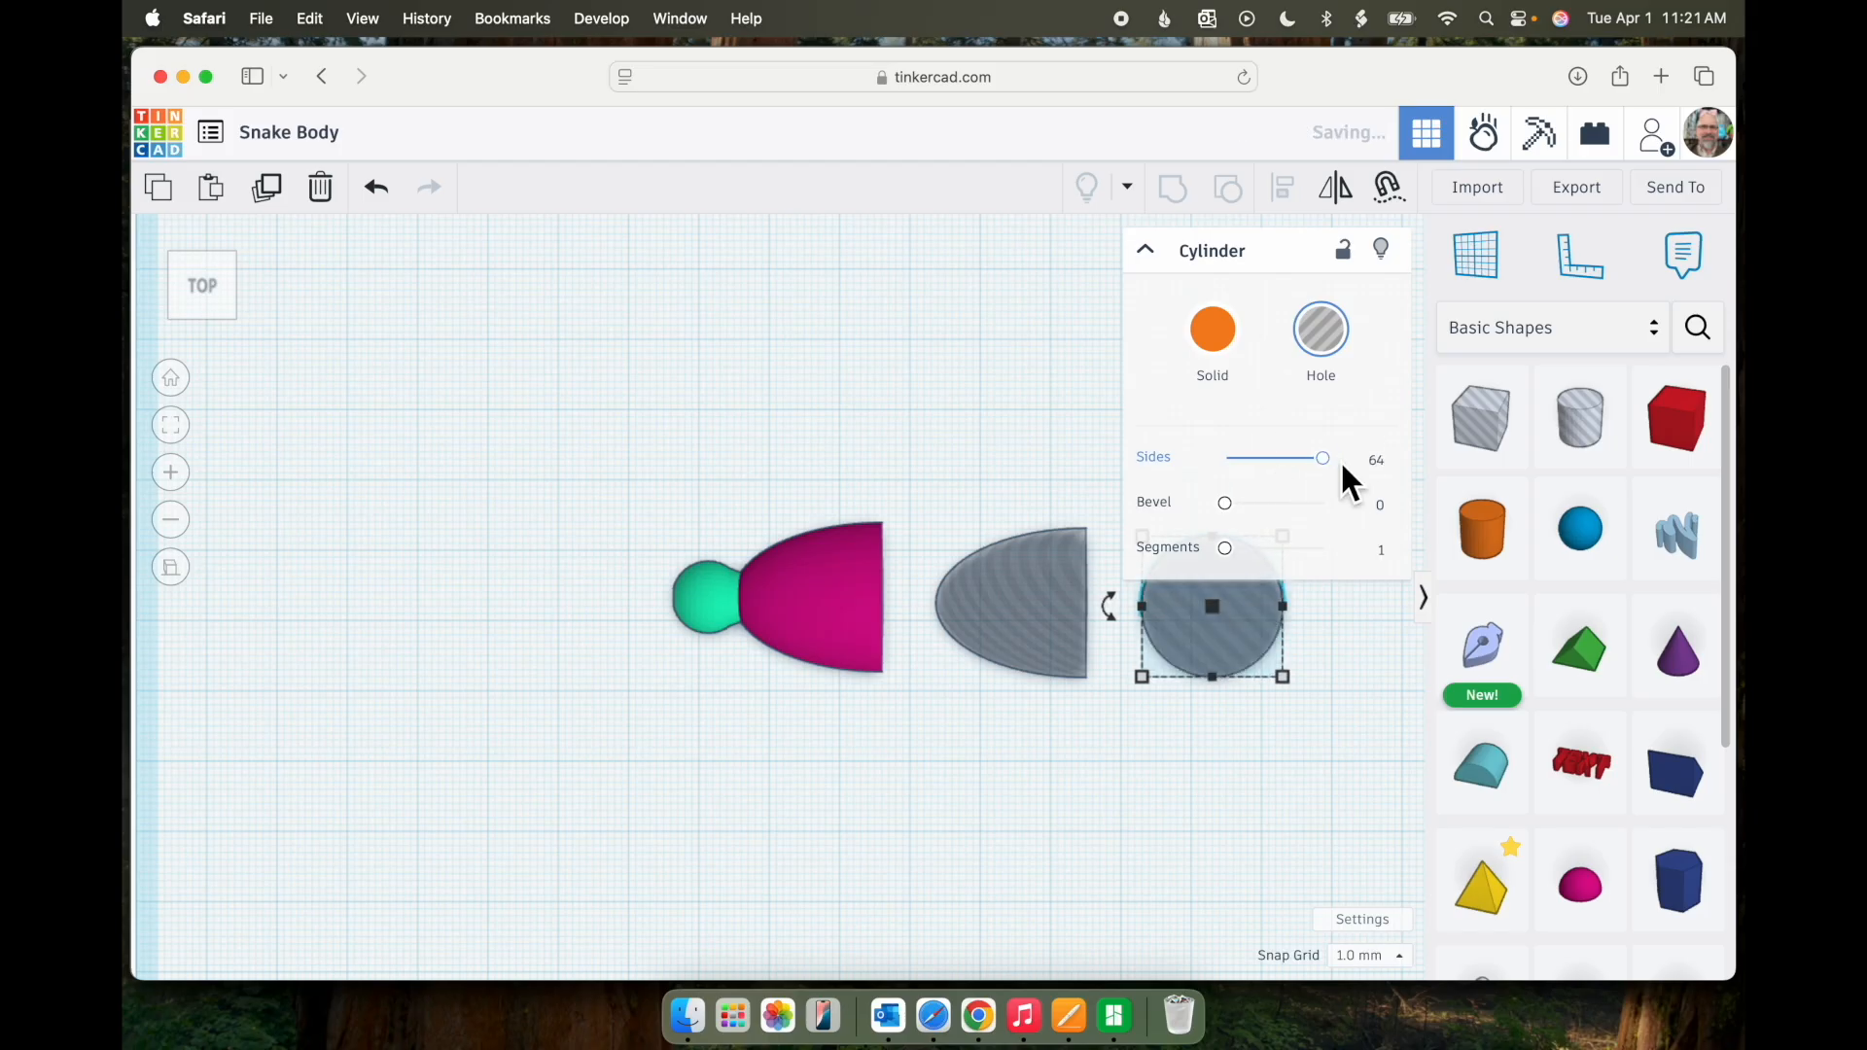
left_click(1145, 250)
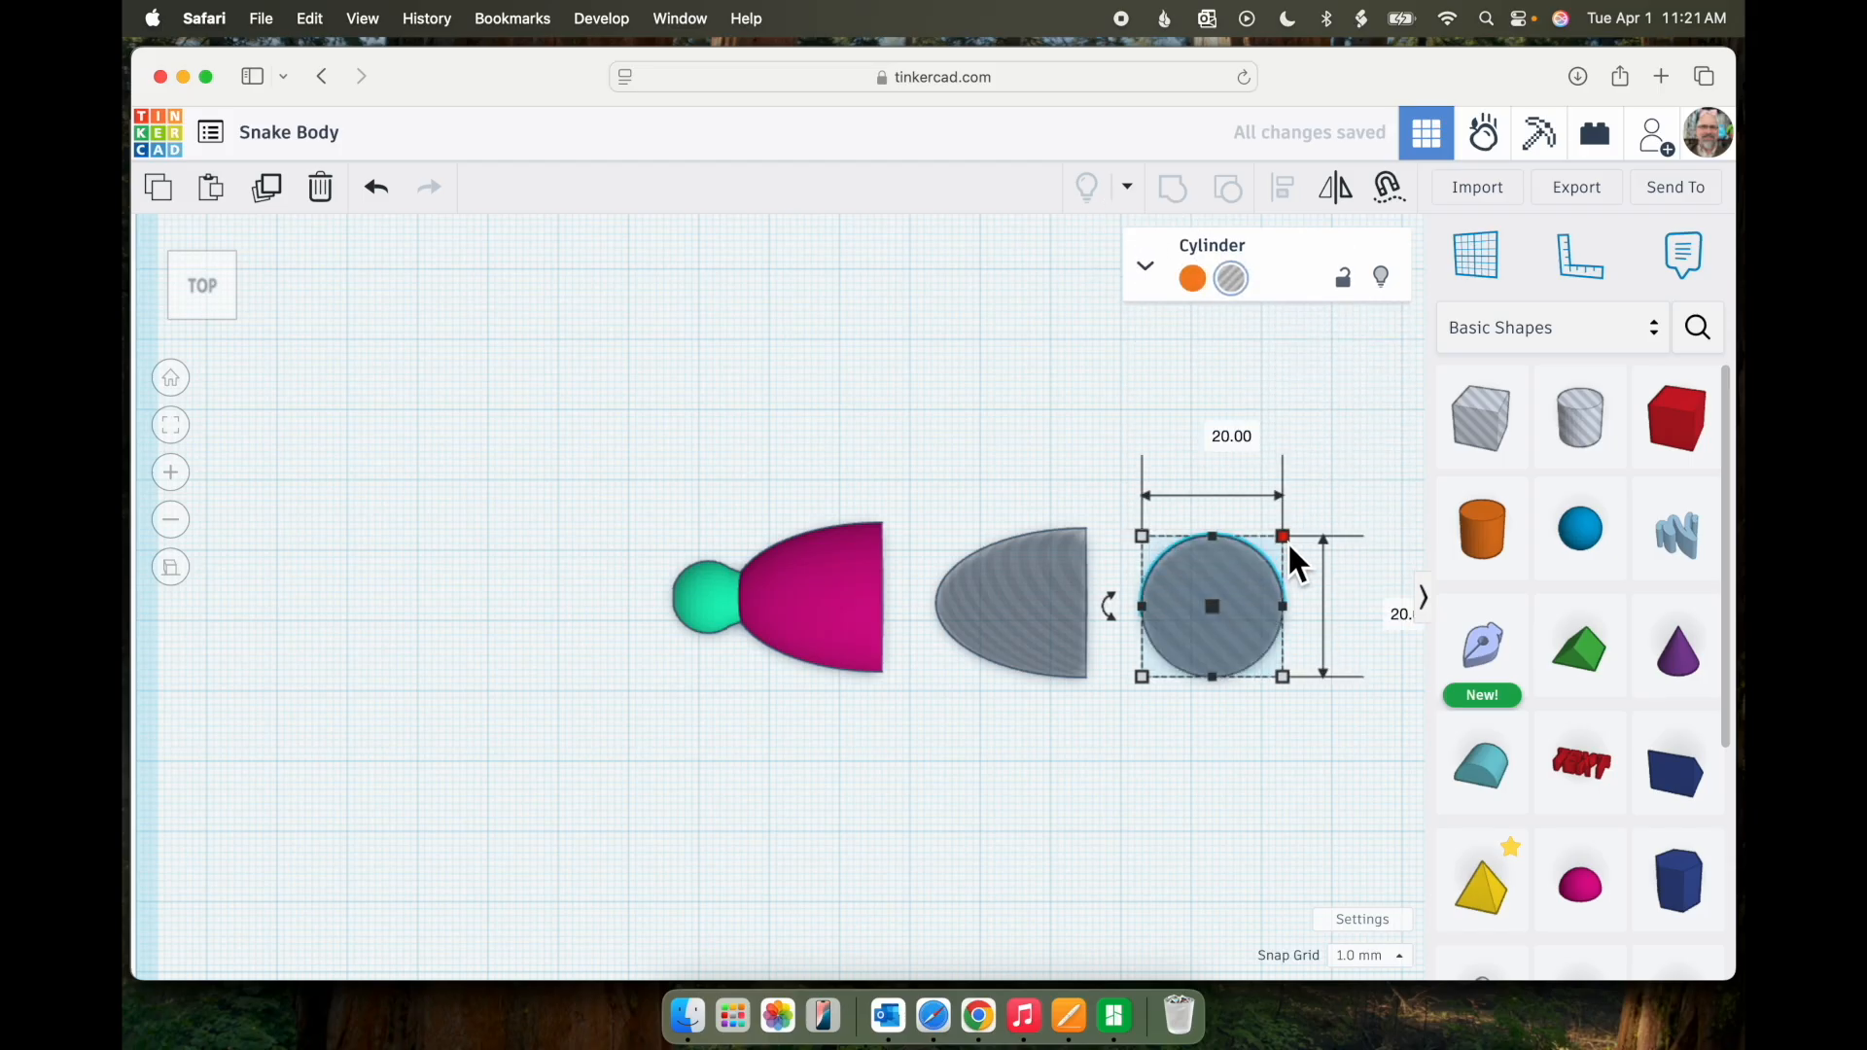
left_click_drag(1289, 543, 1293, 541)
- Rotate the hole cylinder 90° onto its side so its axis runs in line with the half sphere
left_click(207, 315)
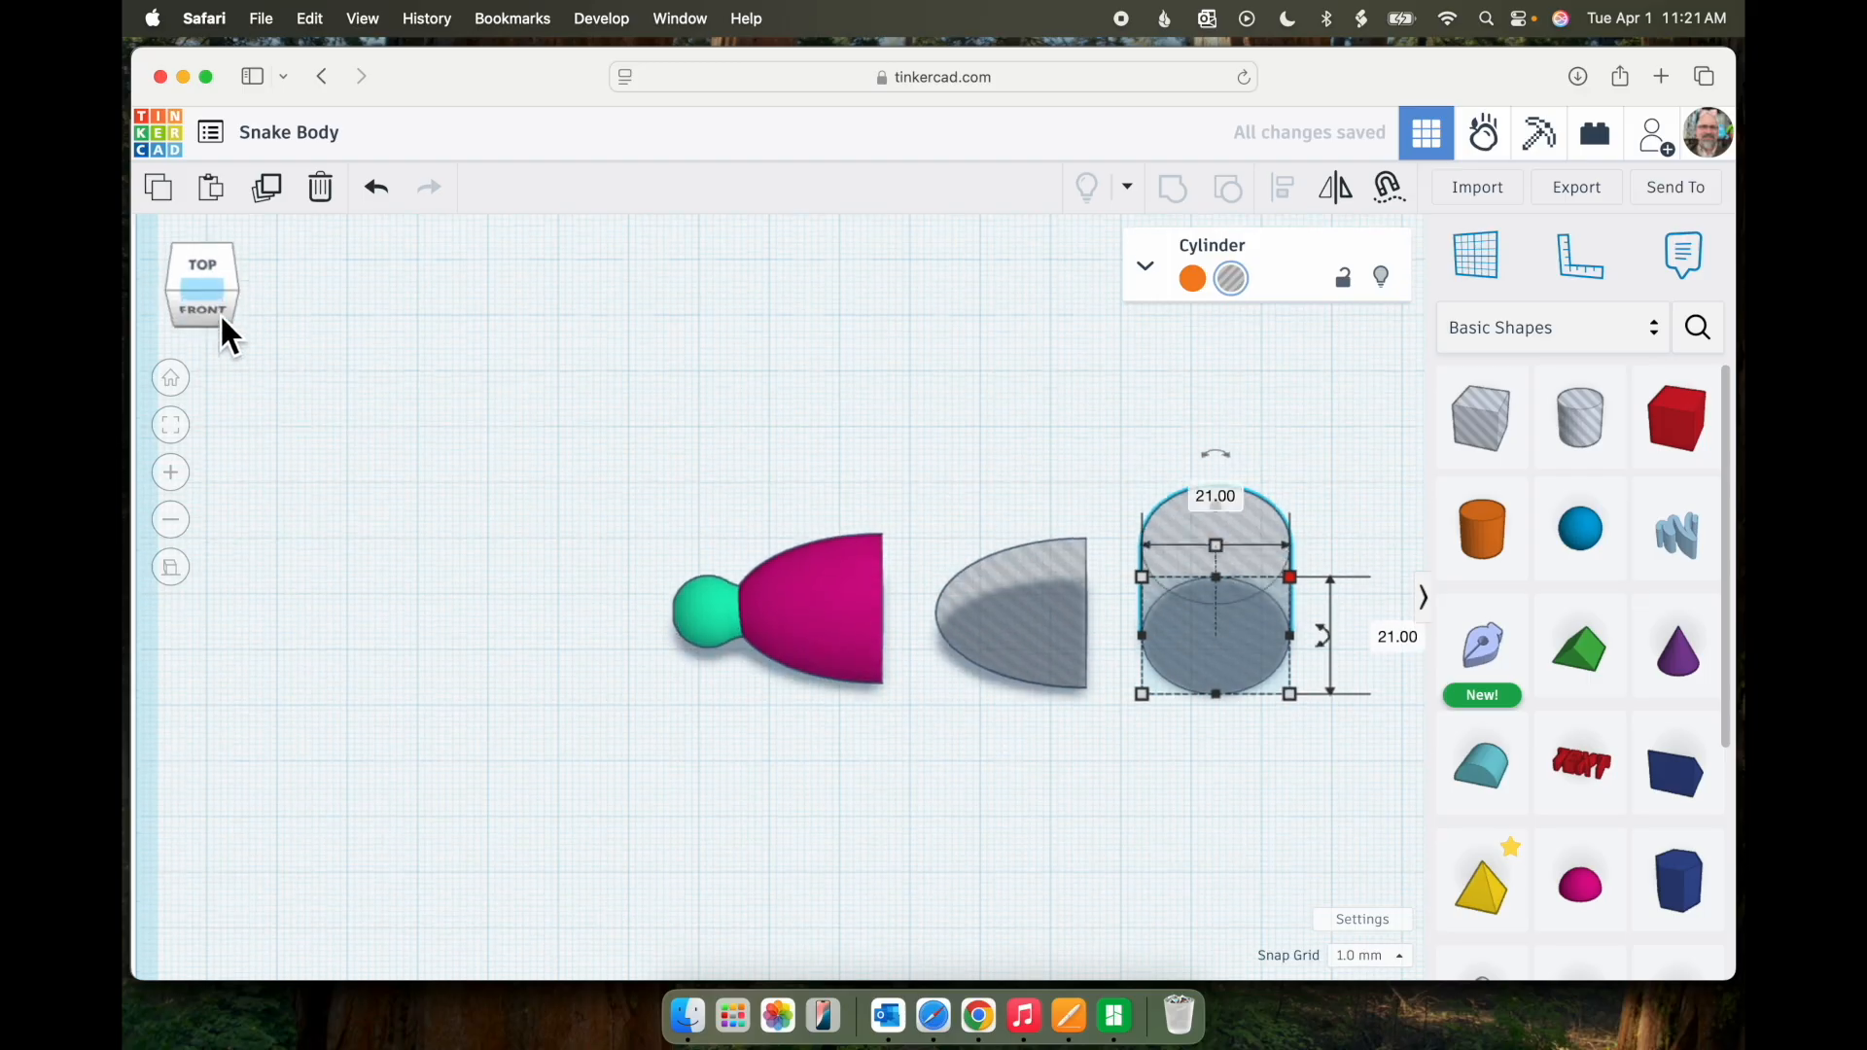
left_click(214, 323)
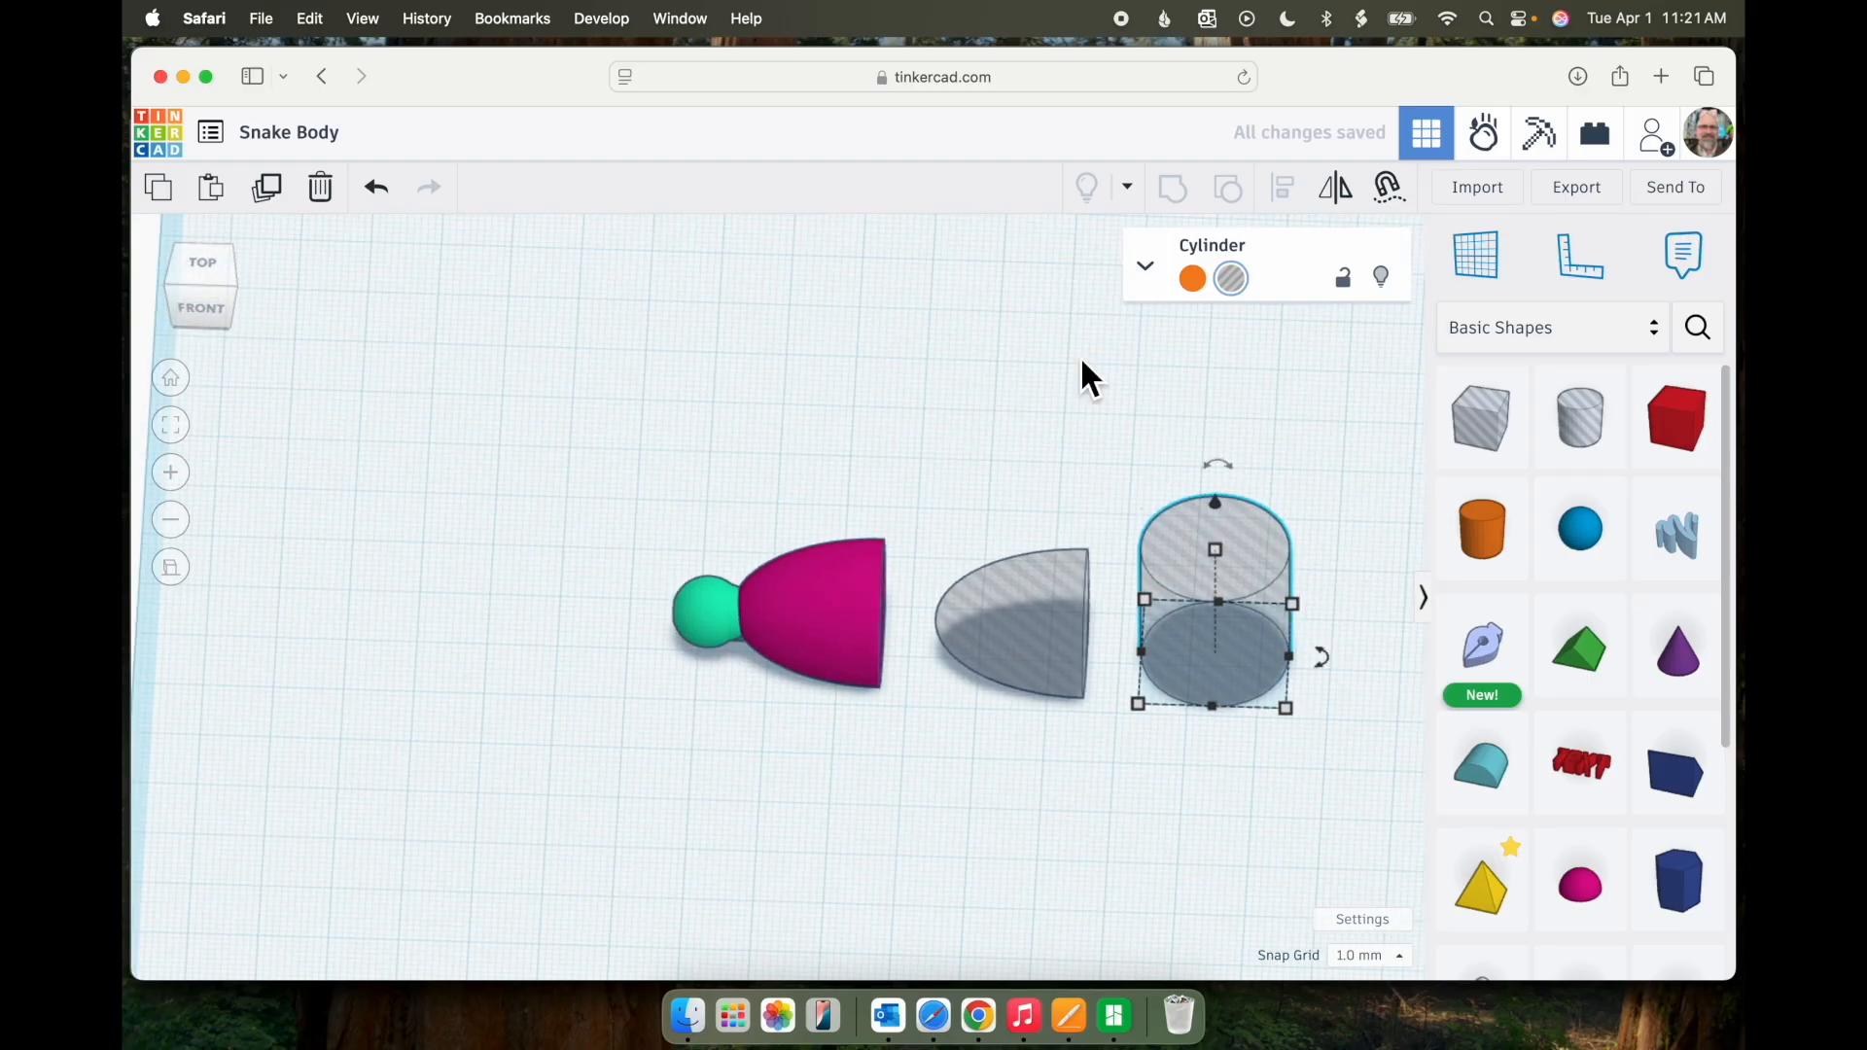
left_click_drag(1217, 469, 1068, 546)
- Align the cylinder to the half sphere's mid-height, keeping the half sphere as the fixed reference
left_click_drag(1013, 509, 1247, 626)
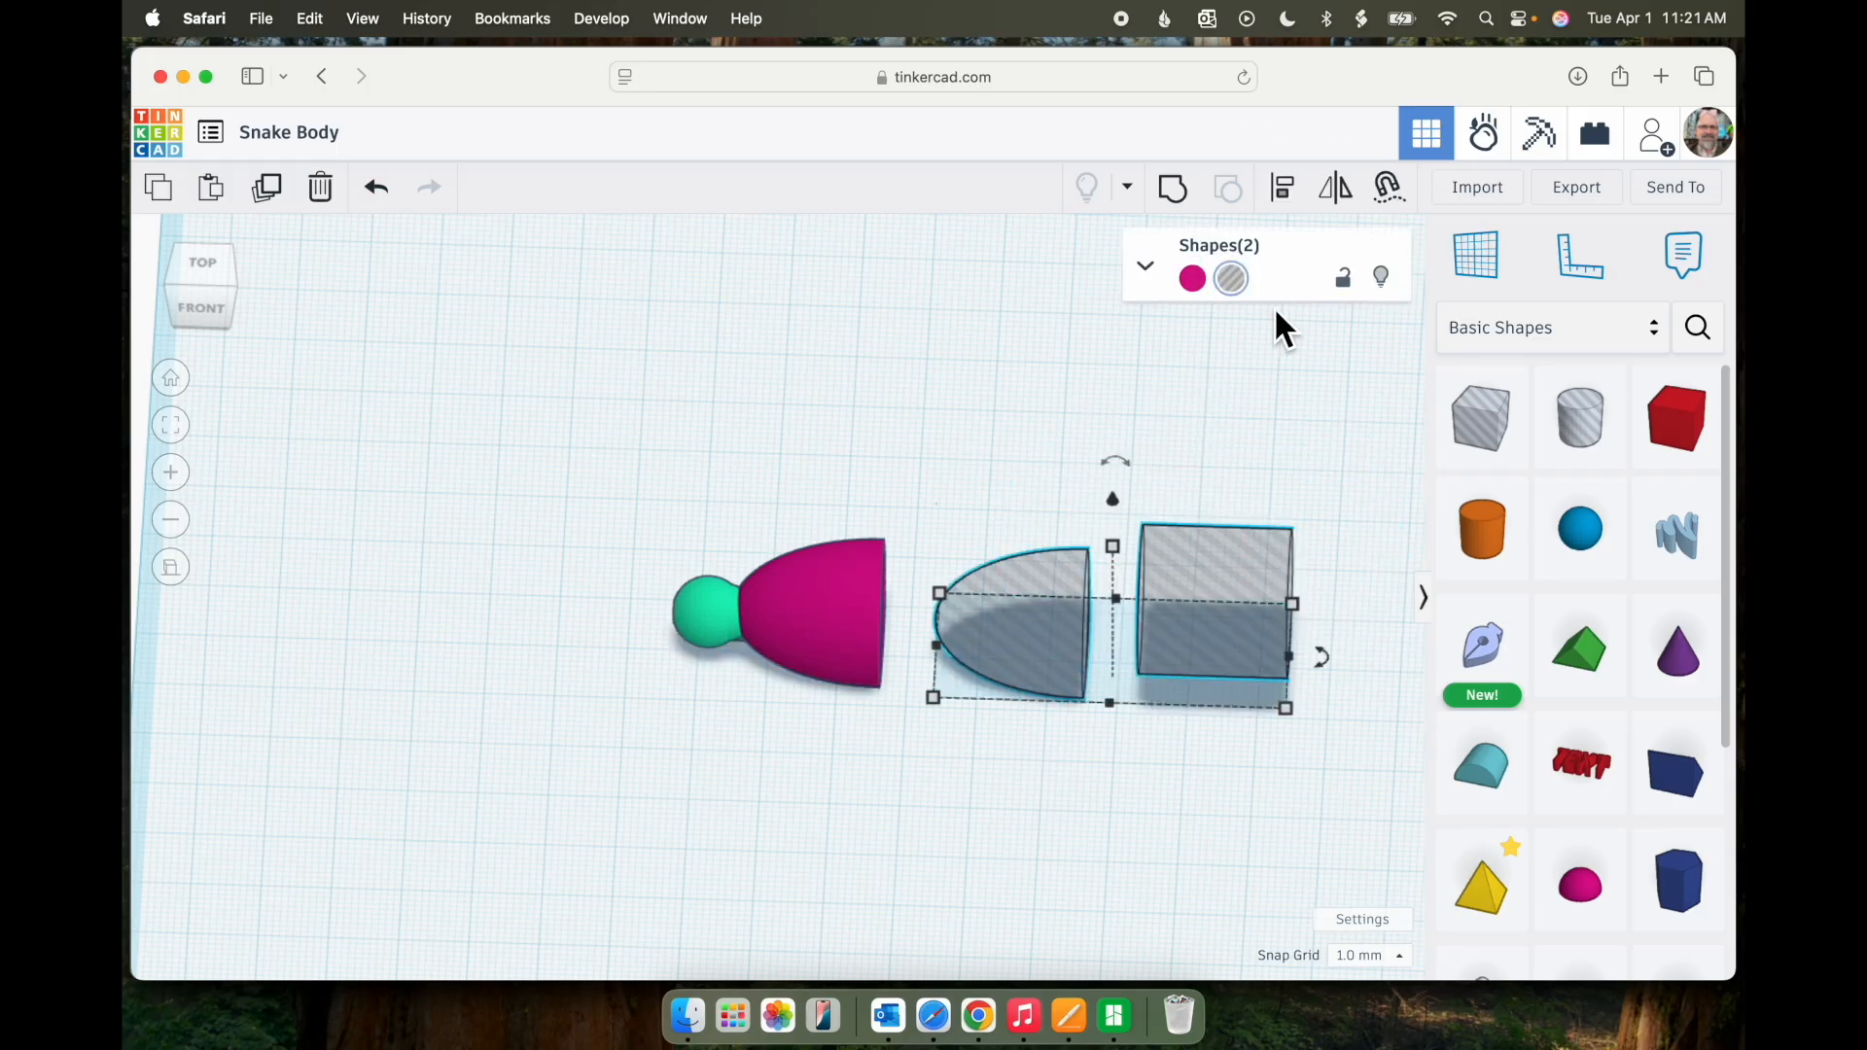
left_click(1281, 200)
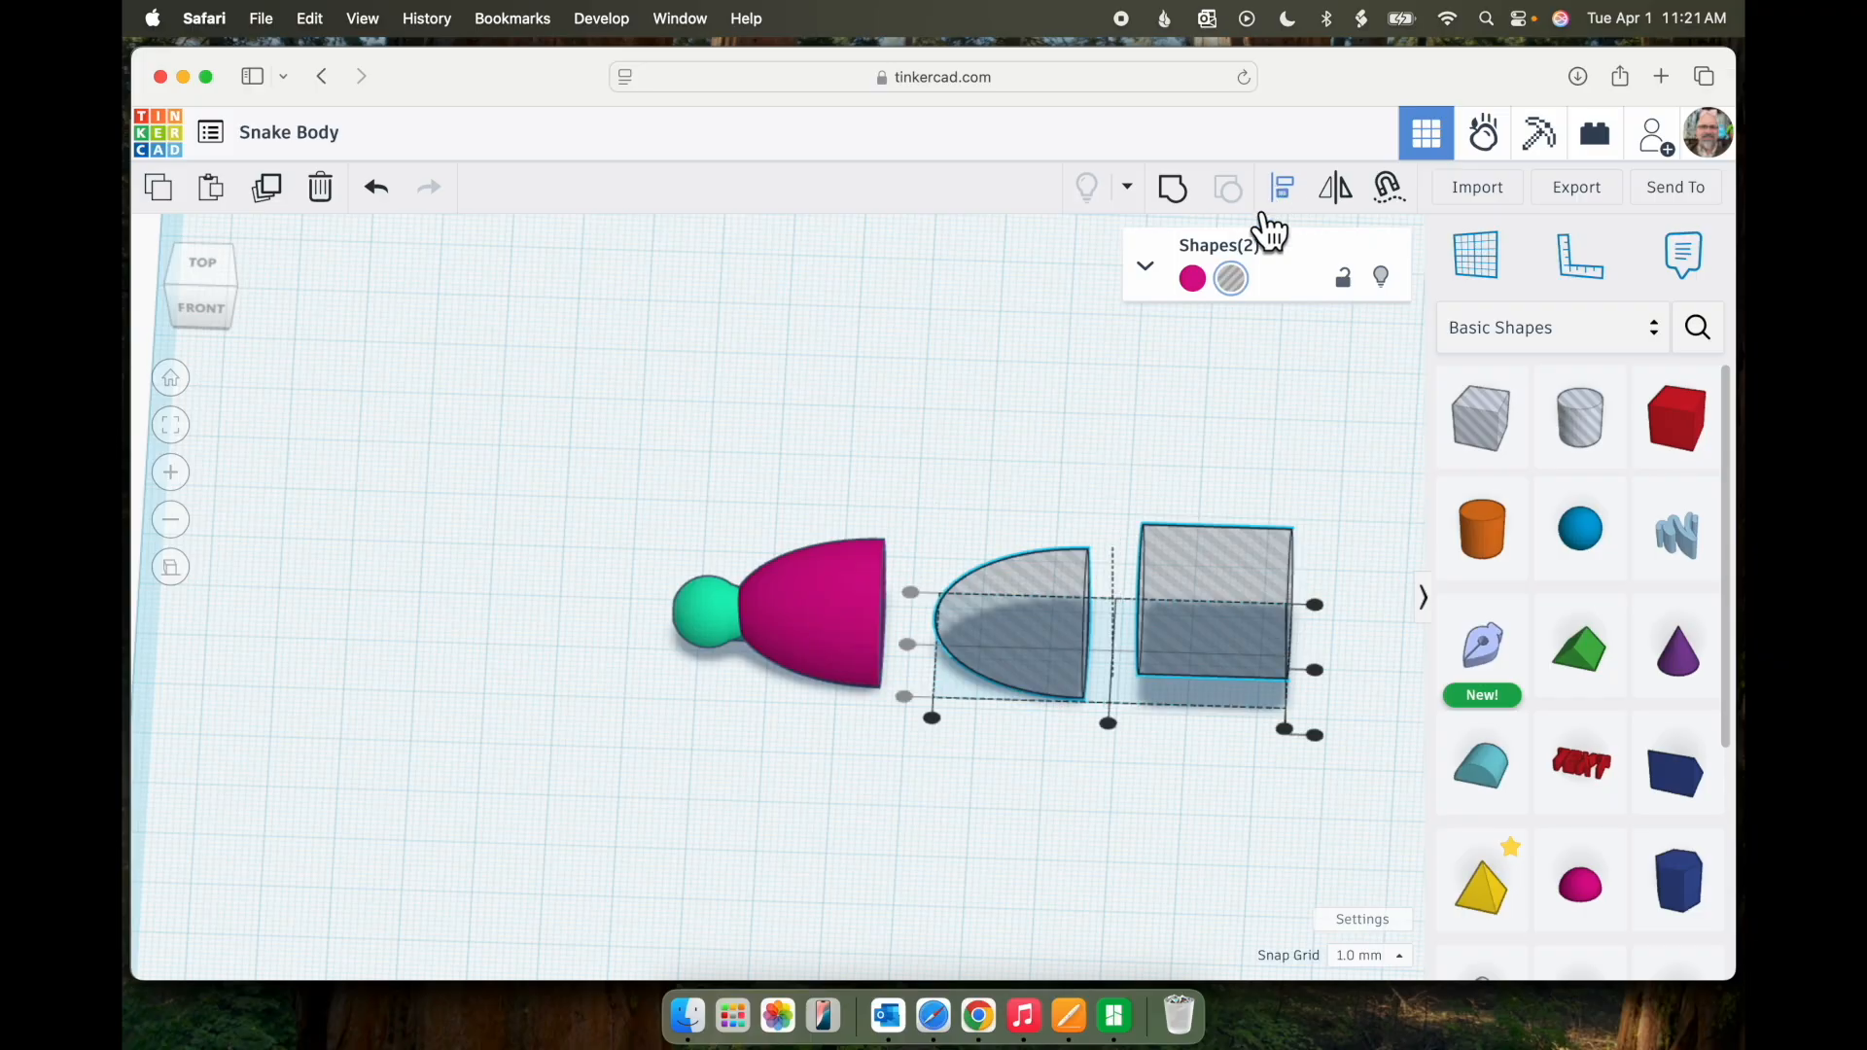
left_click(1036, 612)
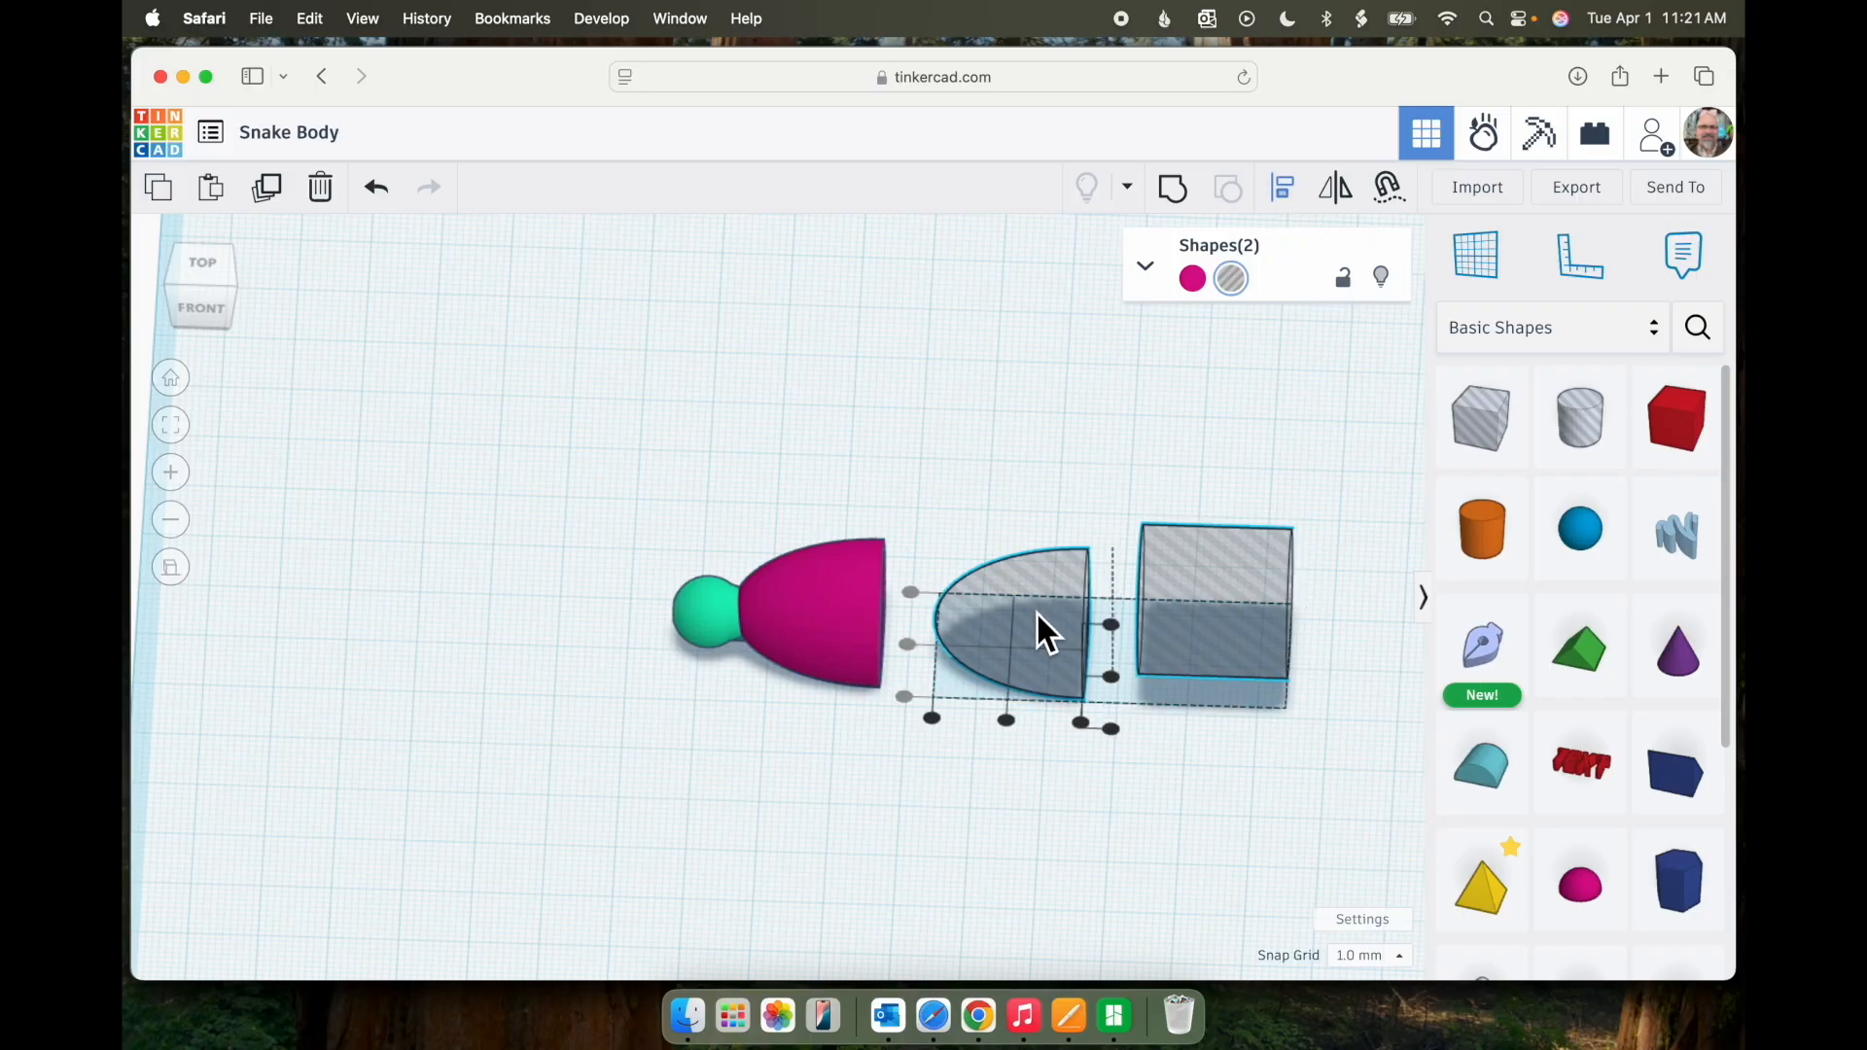
left_click(1114, 677)
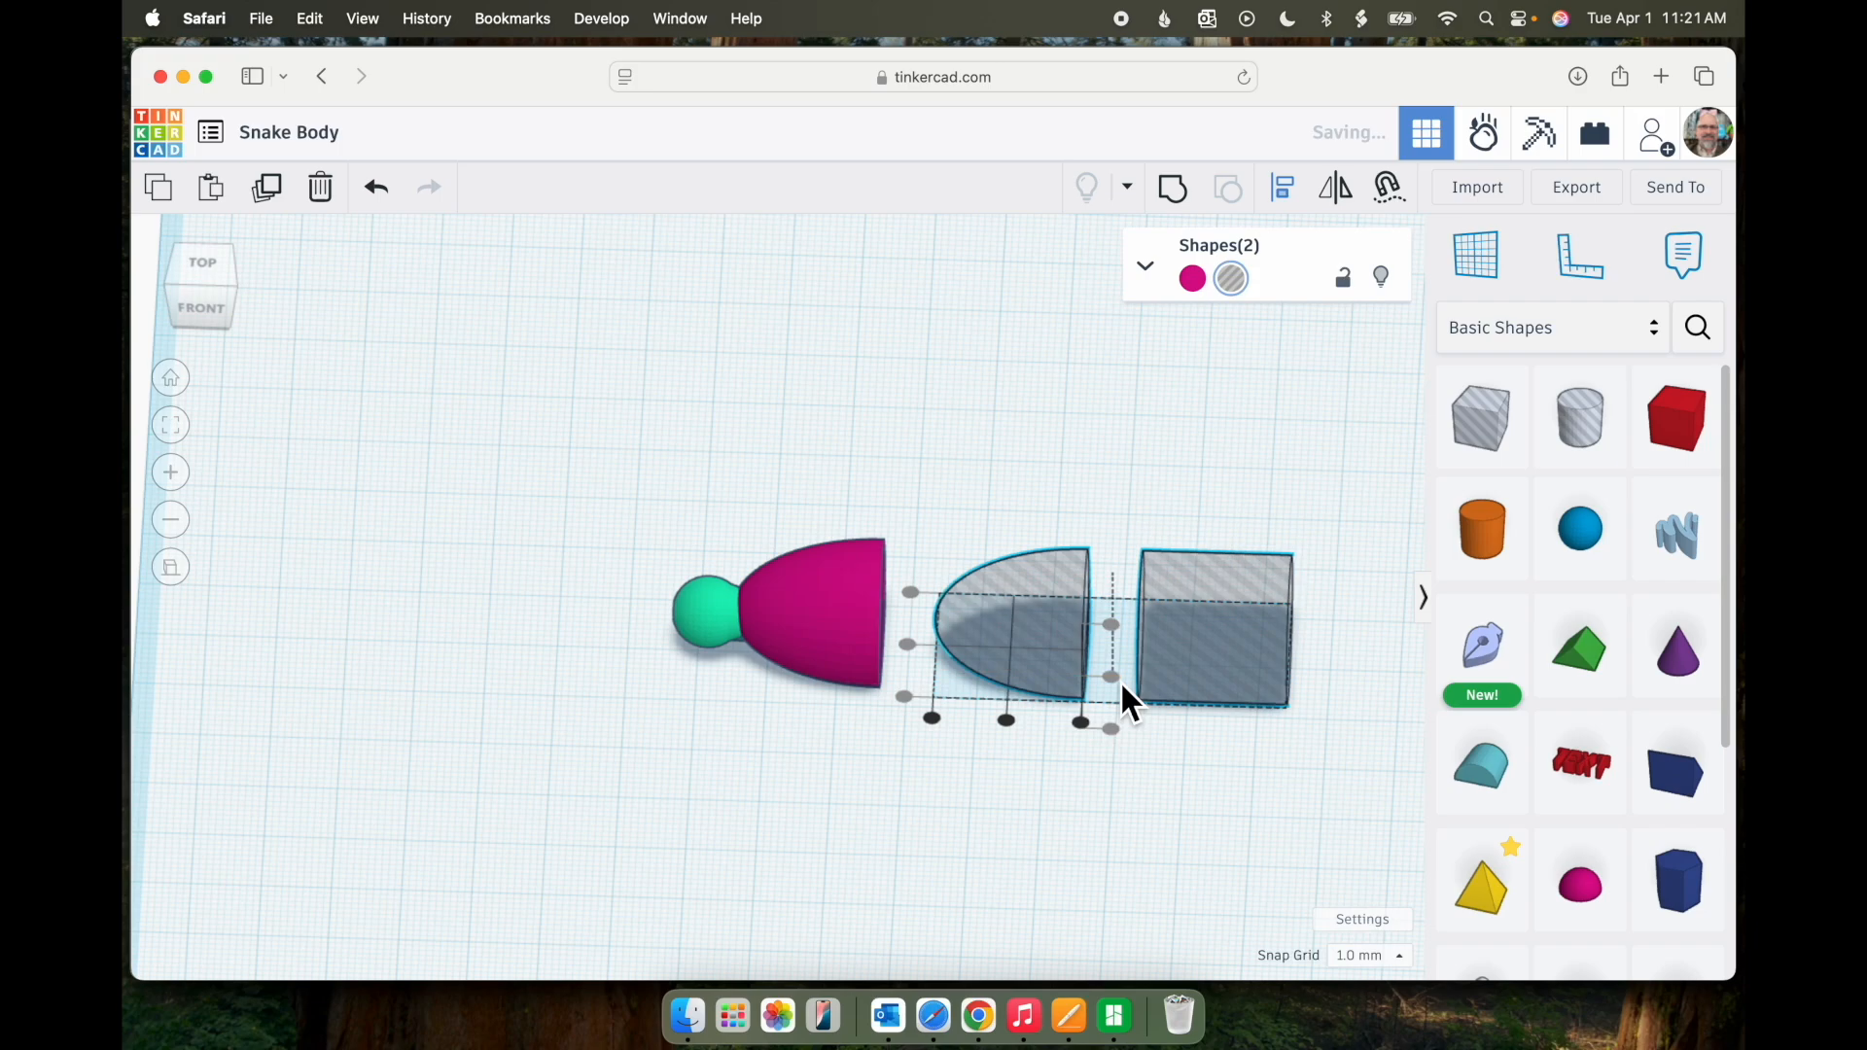
right_click_drag(1186, 772, 1193, 900)
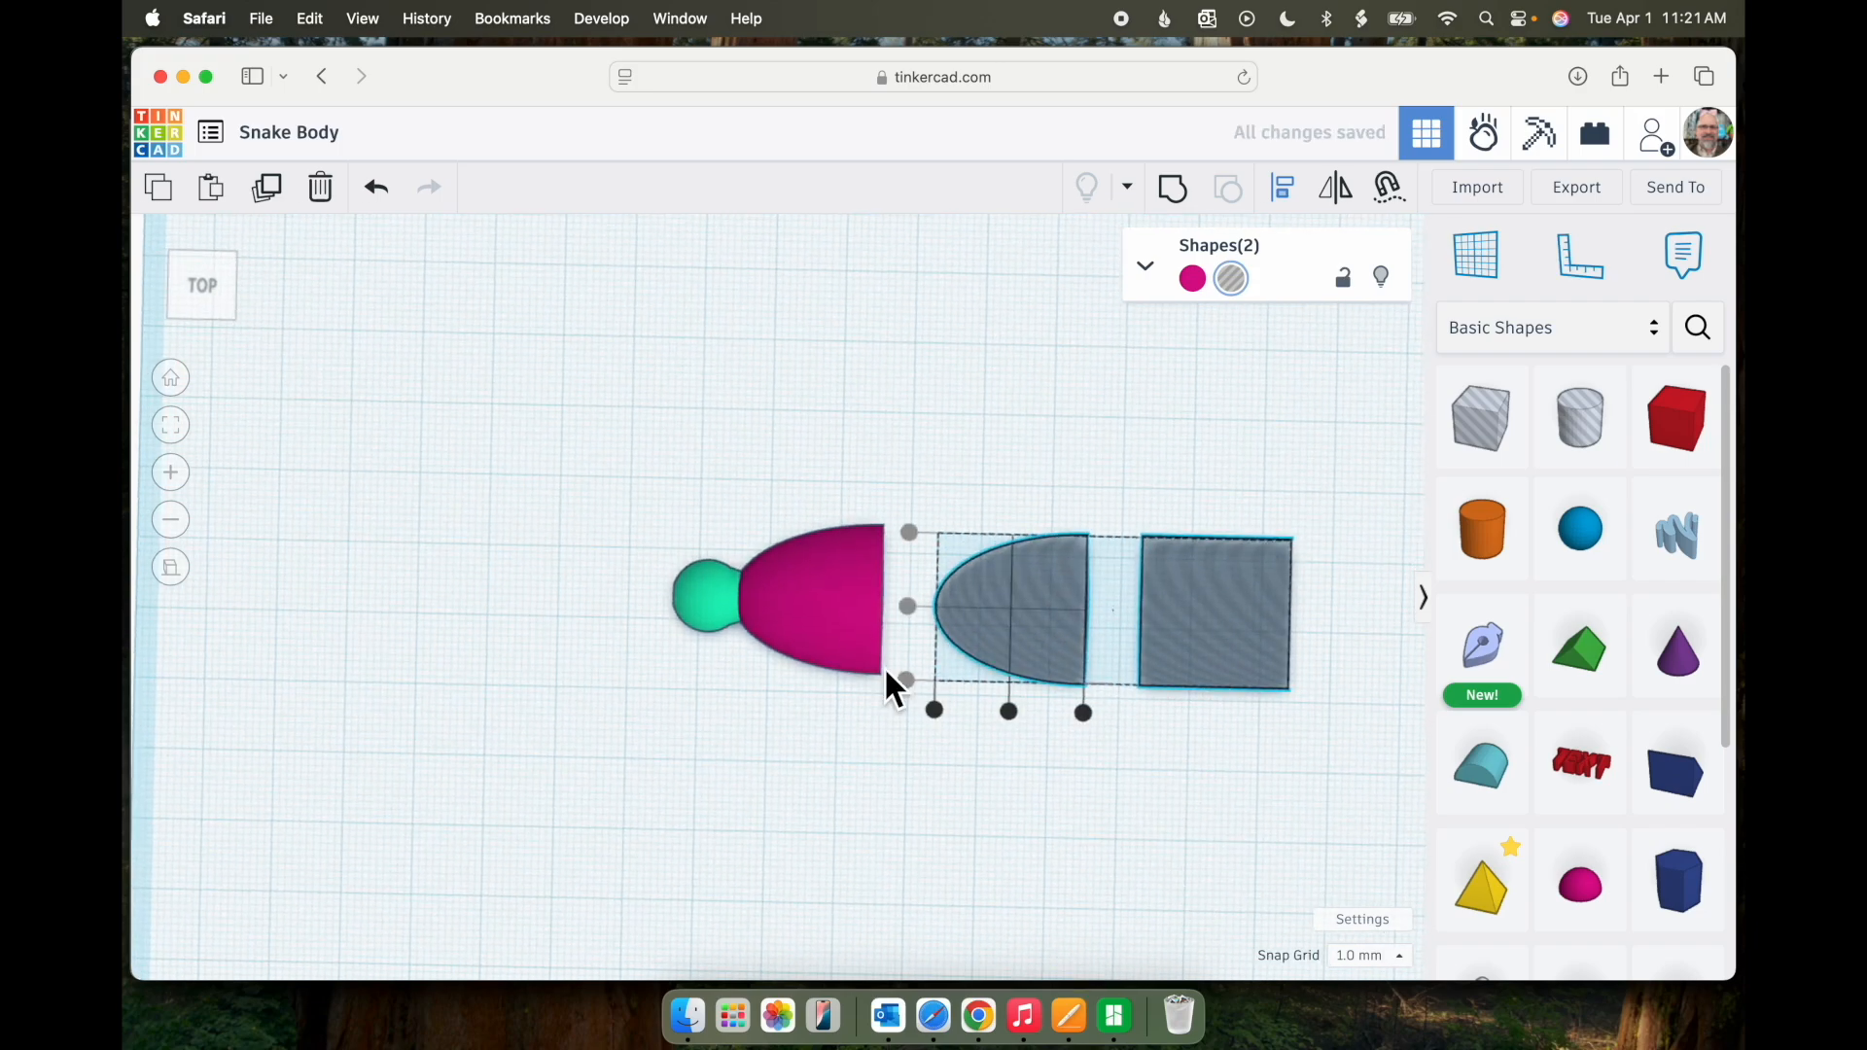
left_click(1239, 730)
left_click(1220, 744)
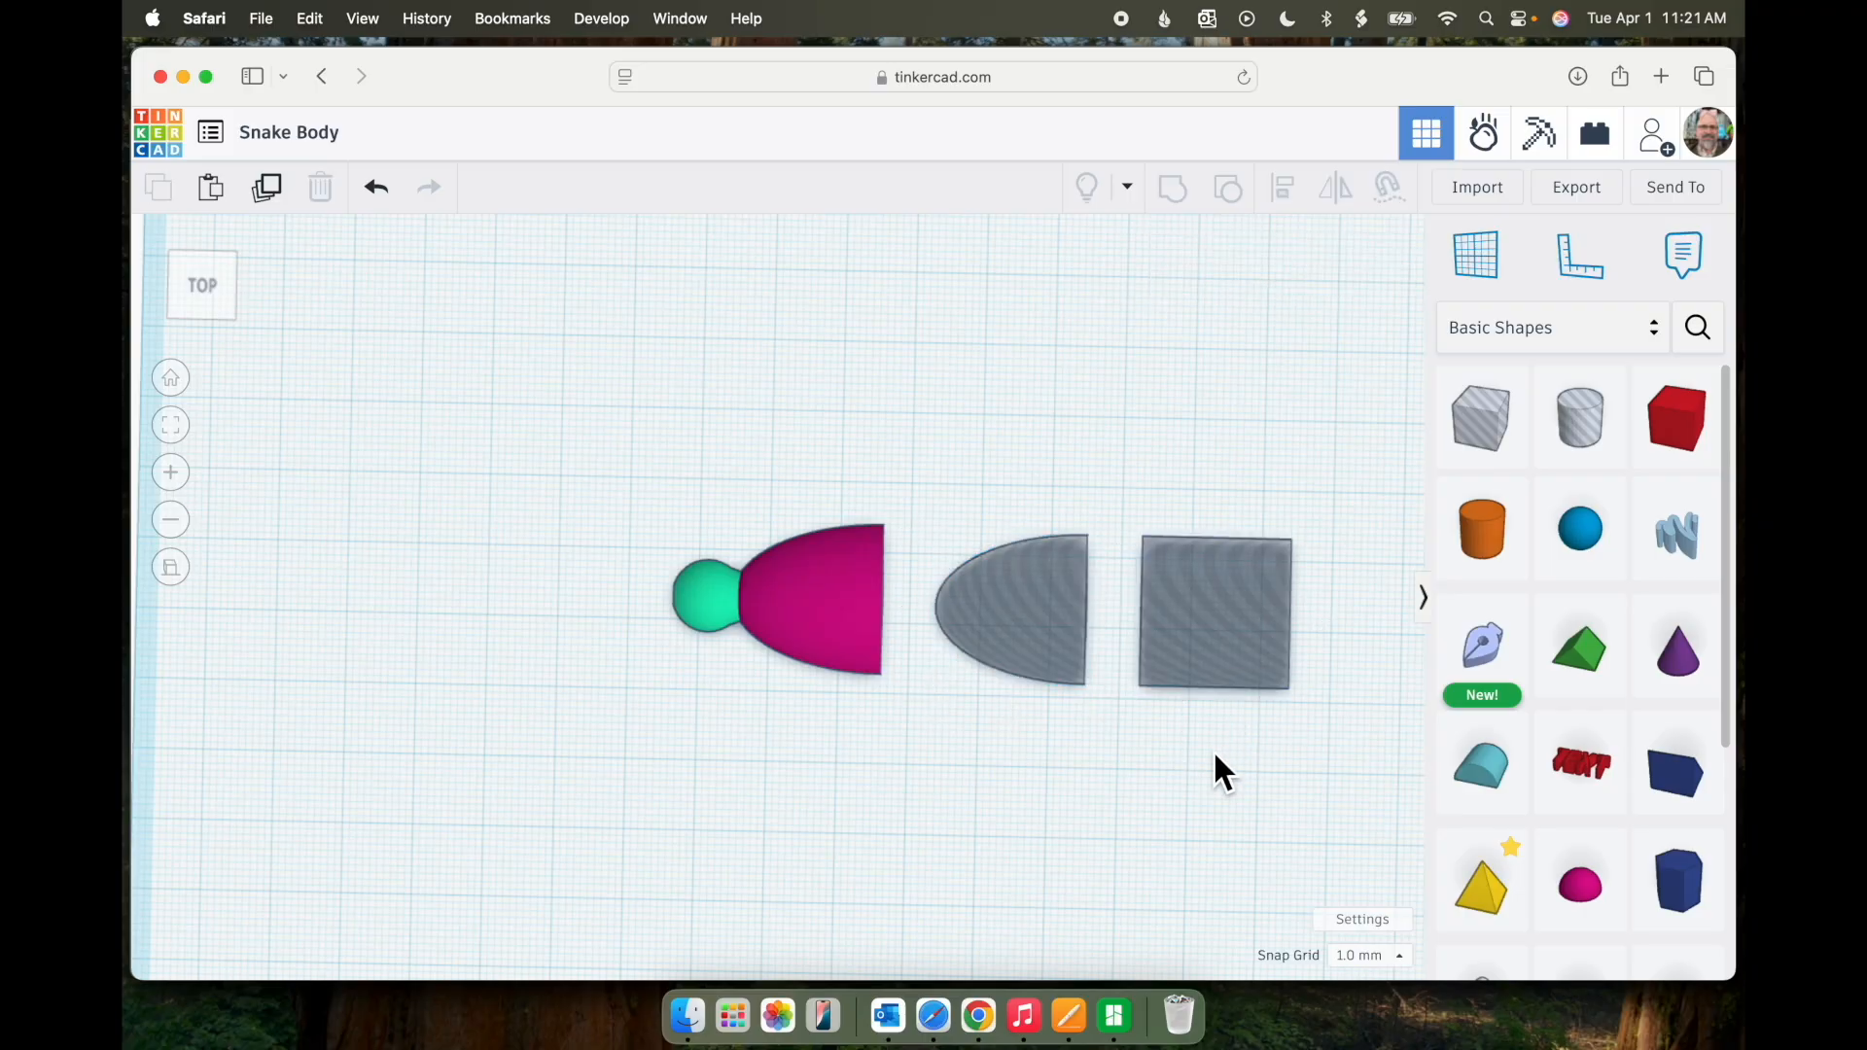
- Move the cylinder 8 mm toward the half sphere so it meets the flat face
left_click(1202, 636)
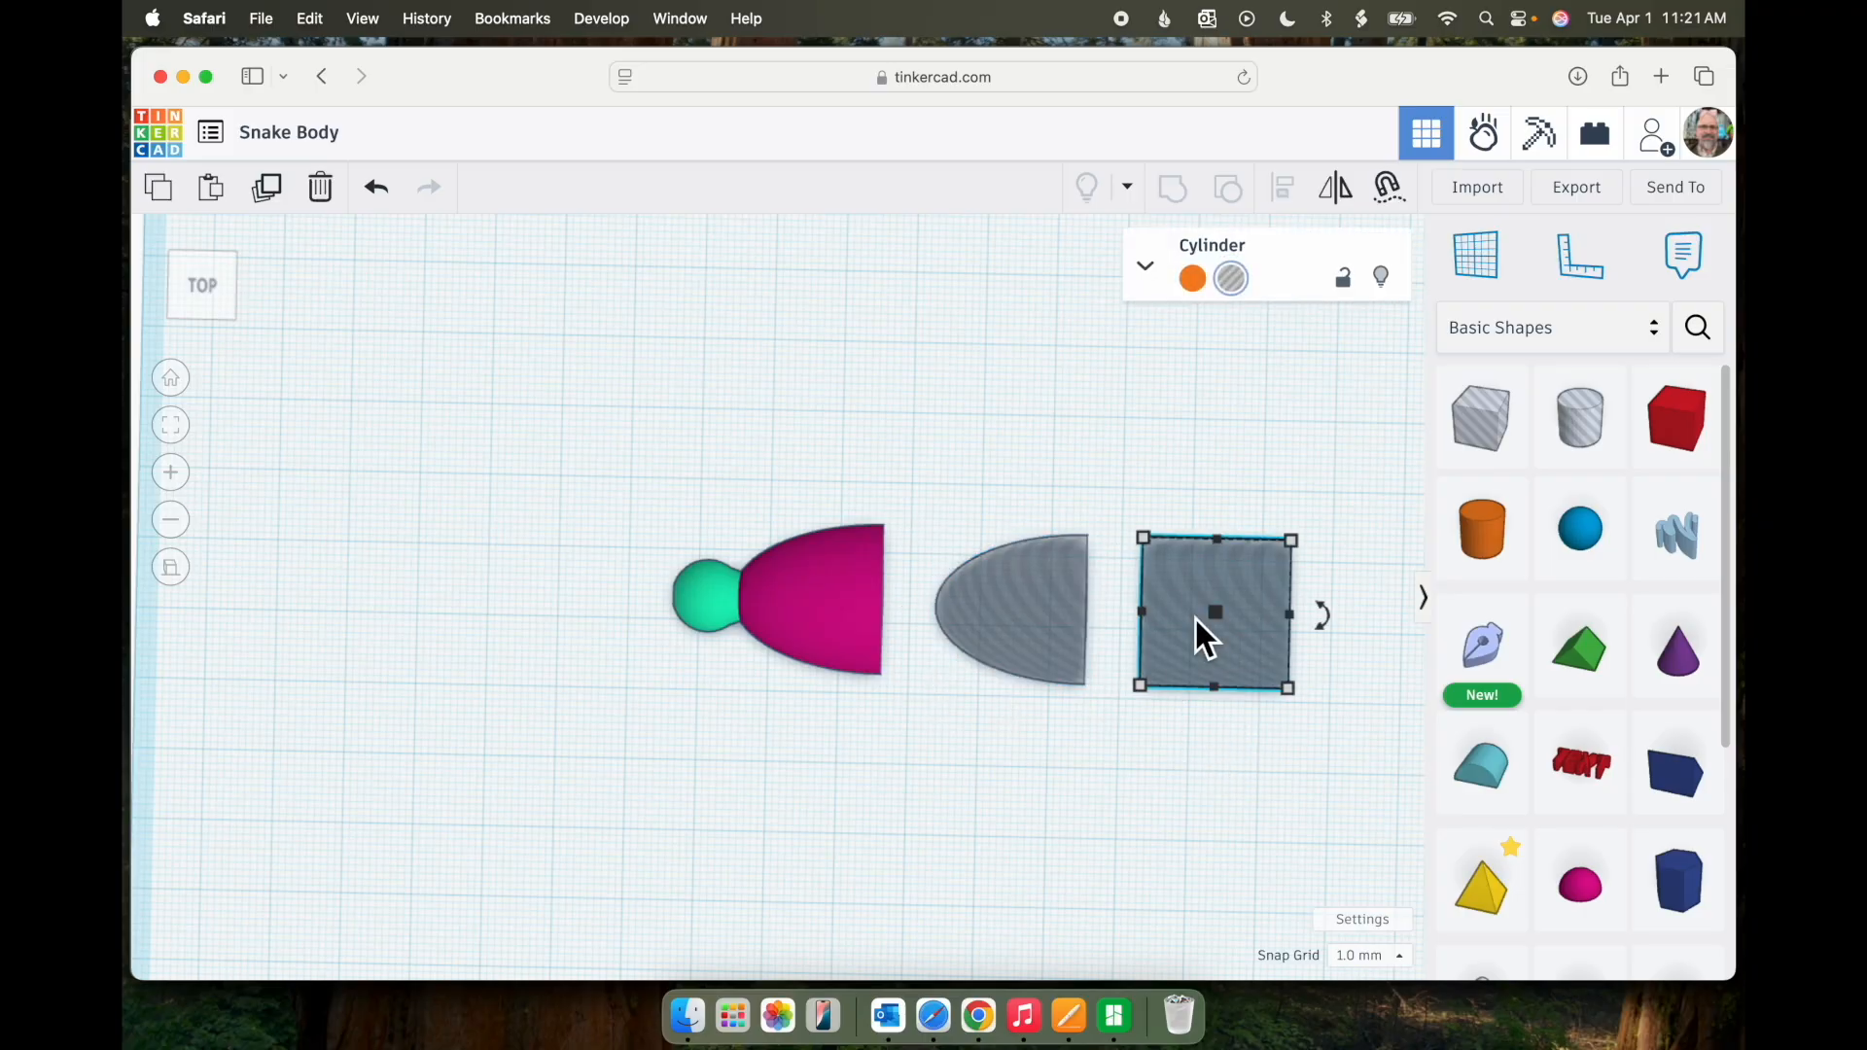
key("f")
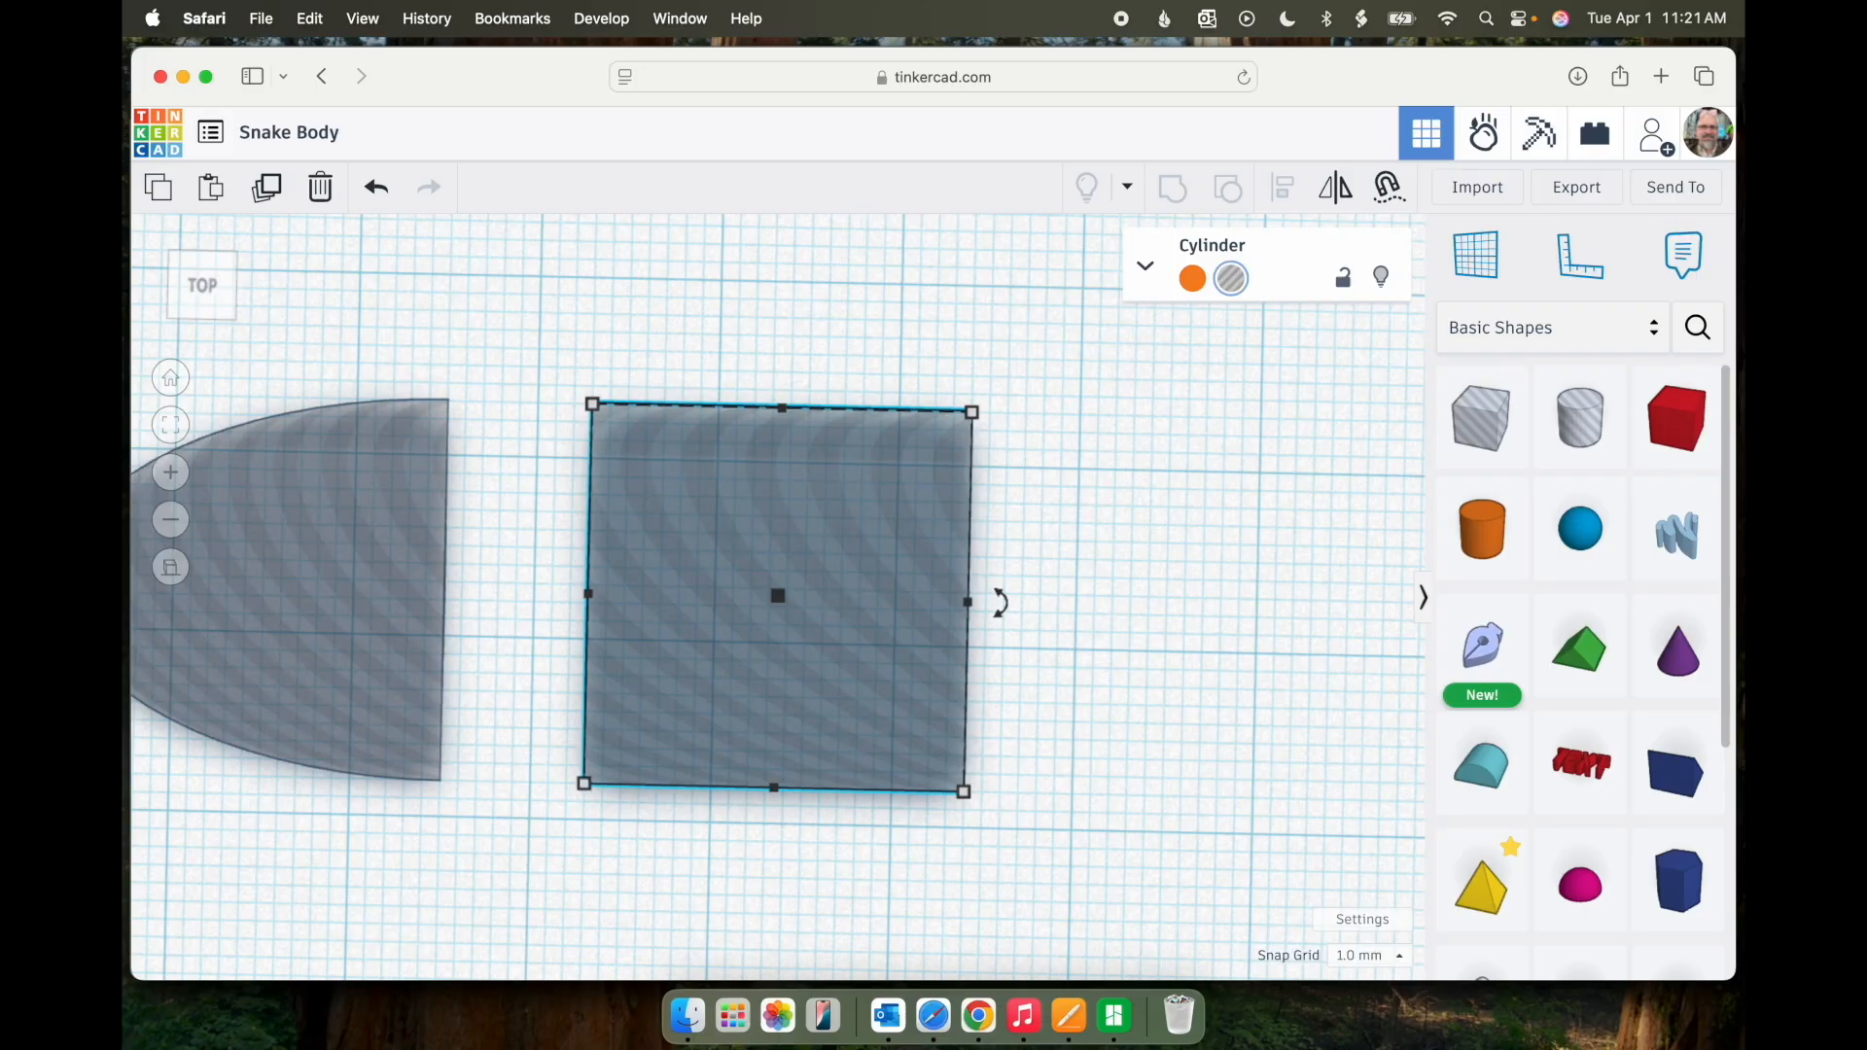
key("Left")
key("Left")
key("Left")
key("Left")
key("Left")
key("Left")
key("Left")
key("Left")
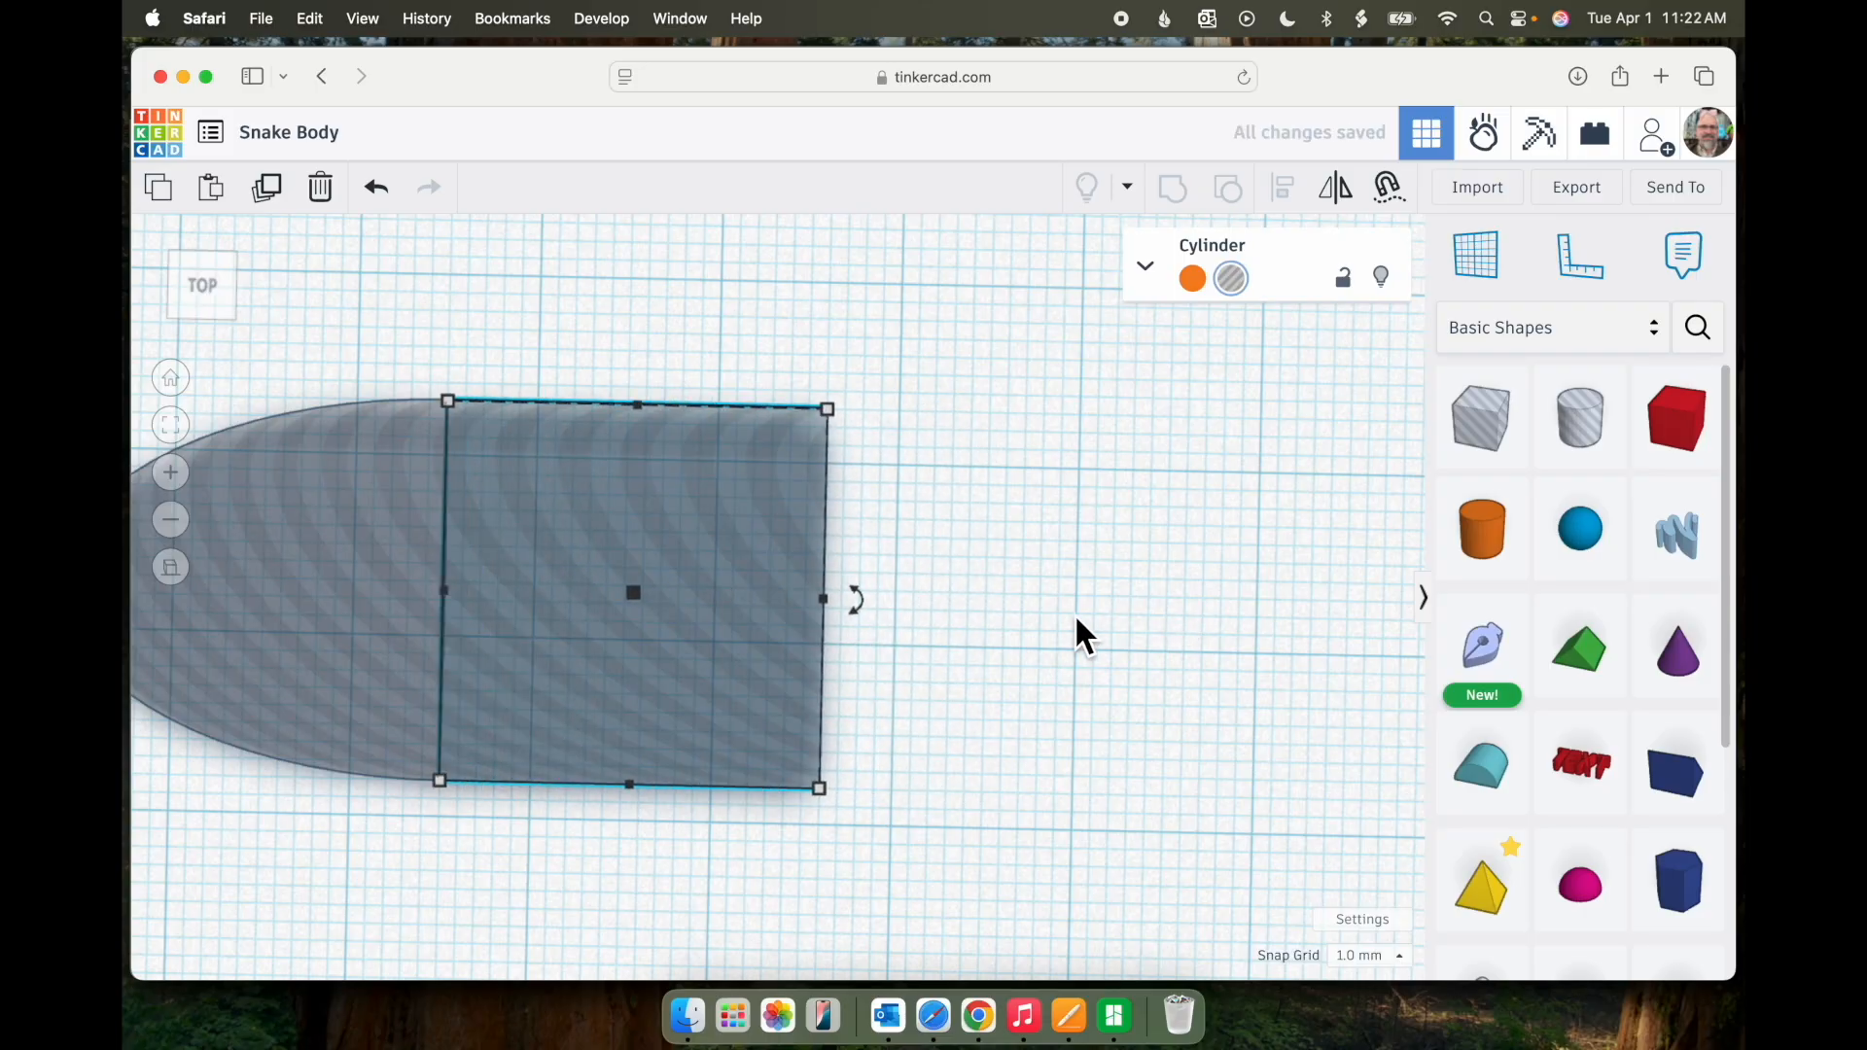
- Examine the seam between the half sphere and the cylinder closely from above
left_click(844, 608)
left_click_drag(844, 605, 387, 373)
left_click(205, 282)
left_click(615, 374)
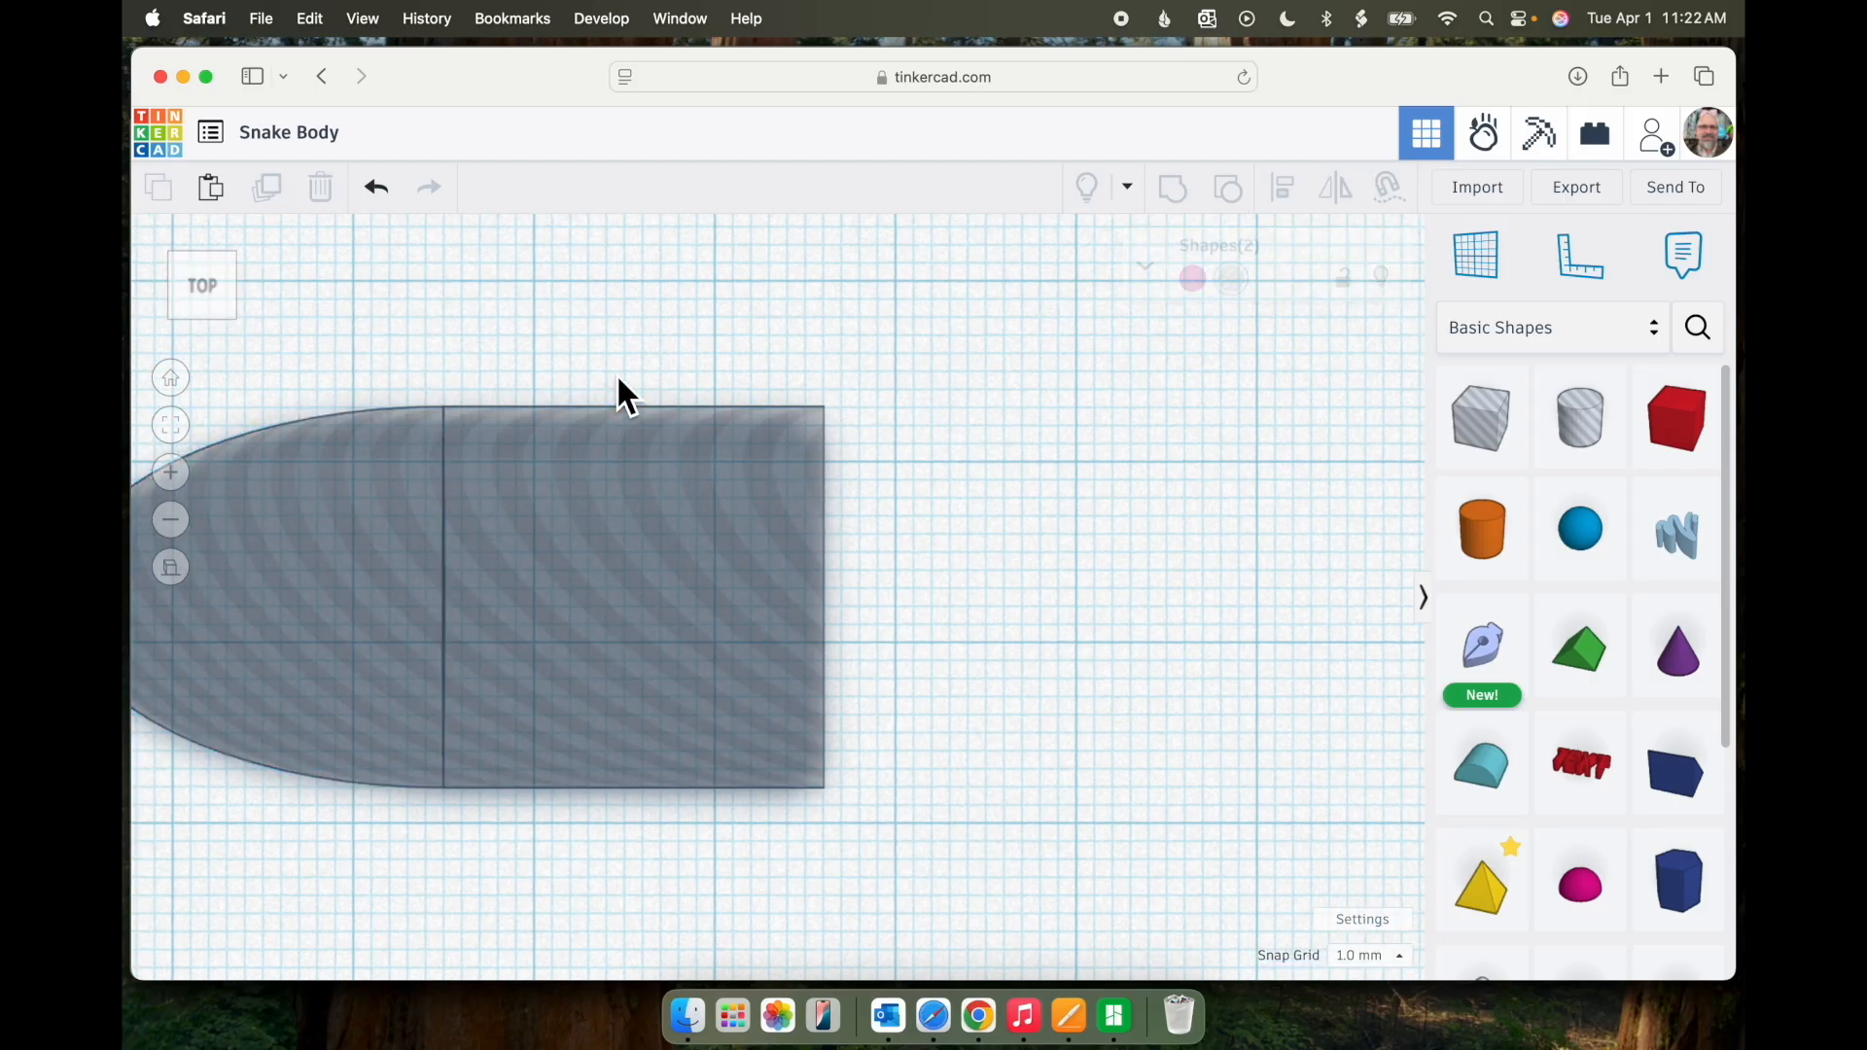
left_click(504, 525)
key("f")
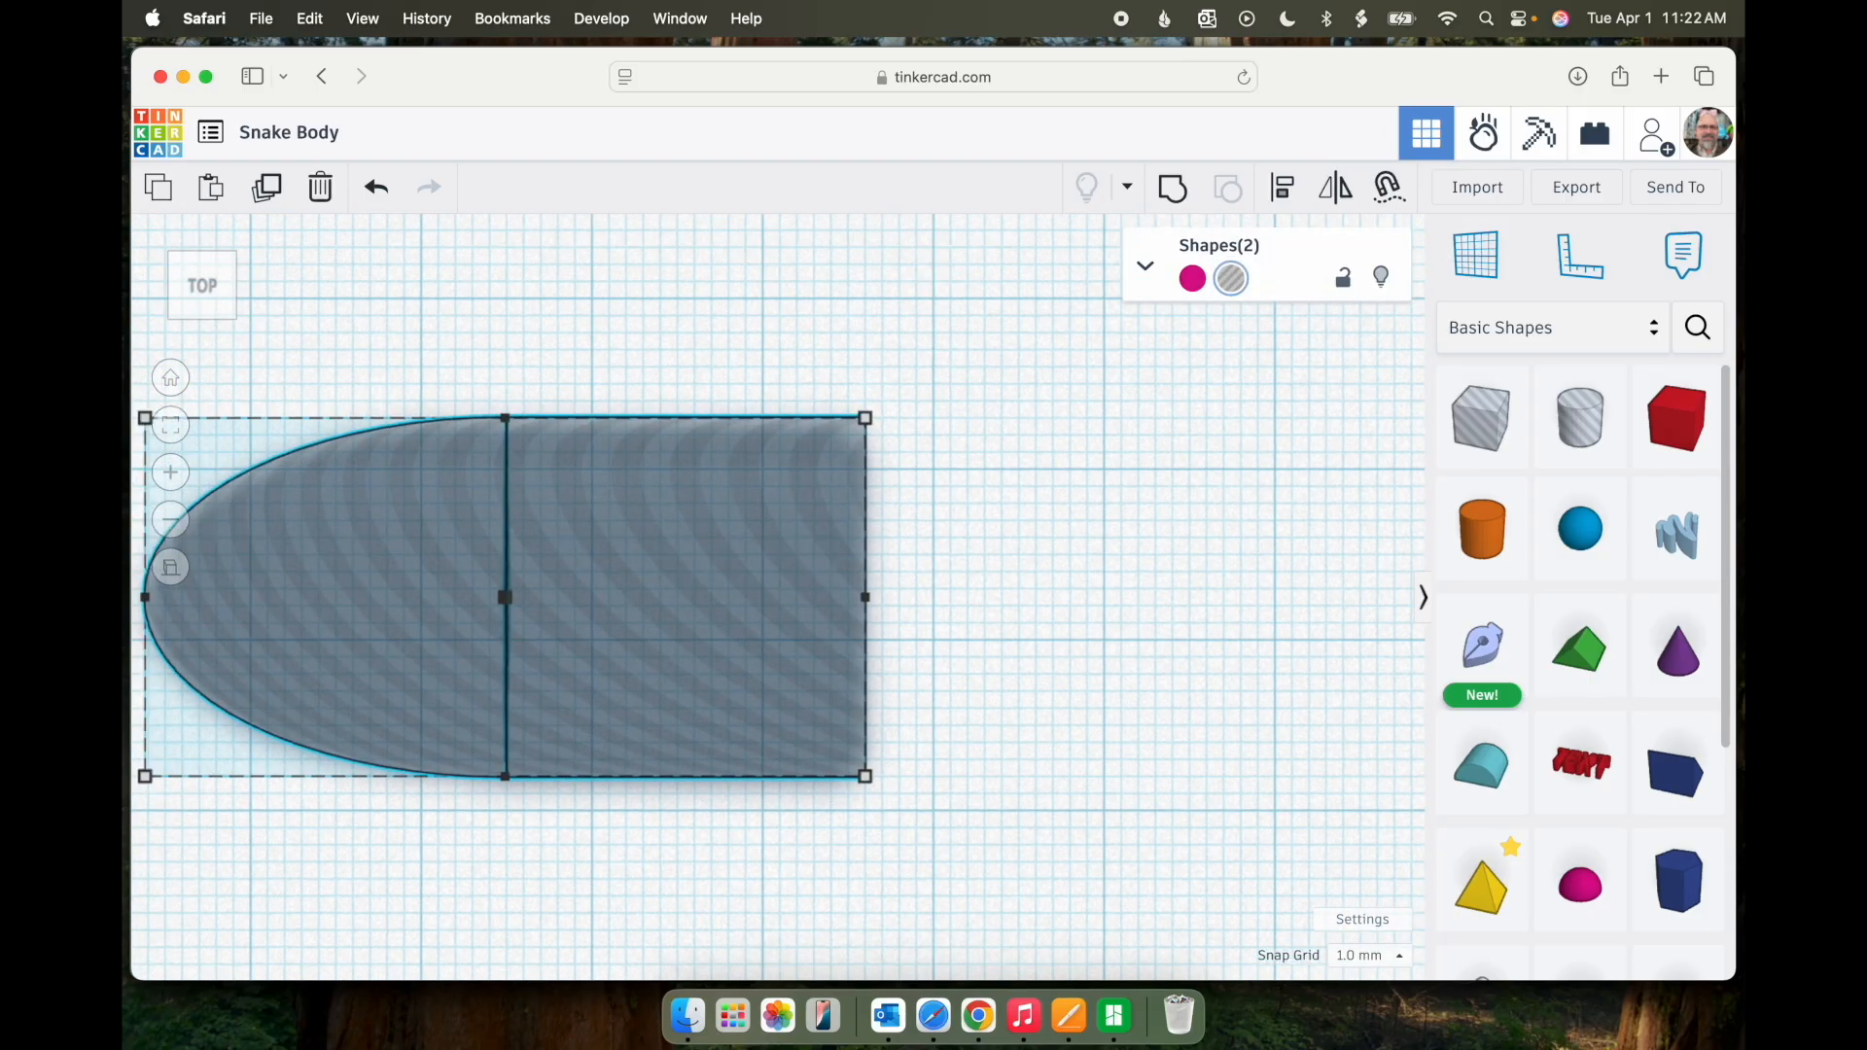
scroll(1241, 587, "up", 5)
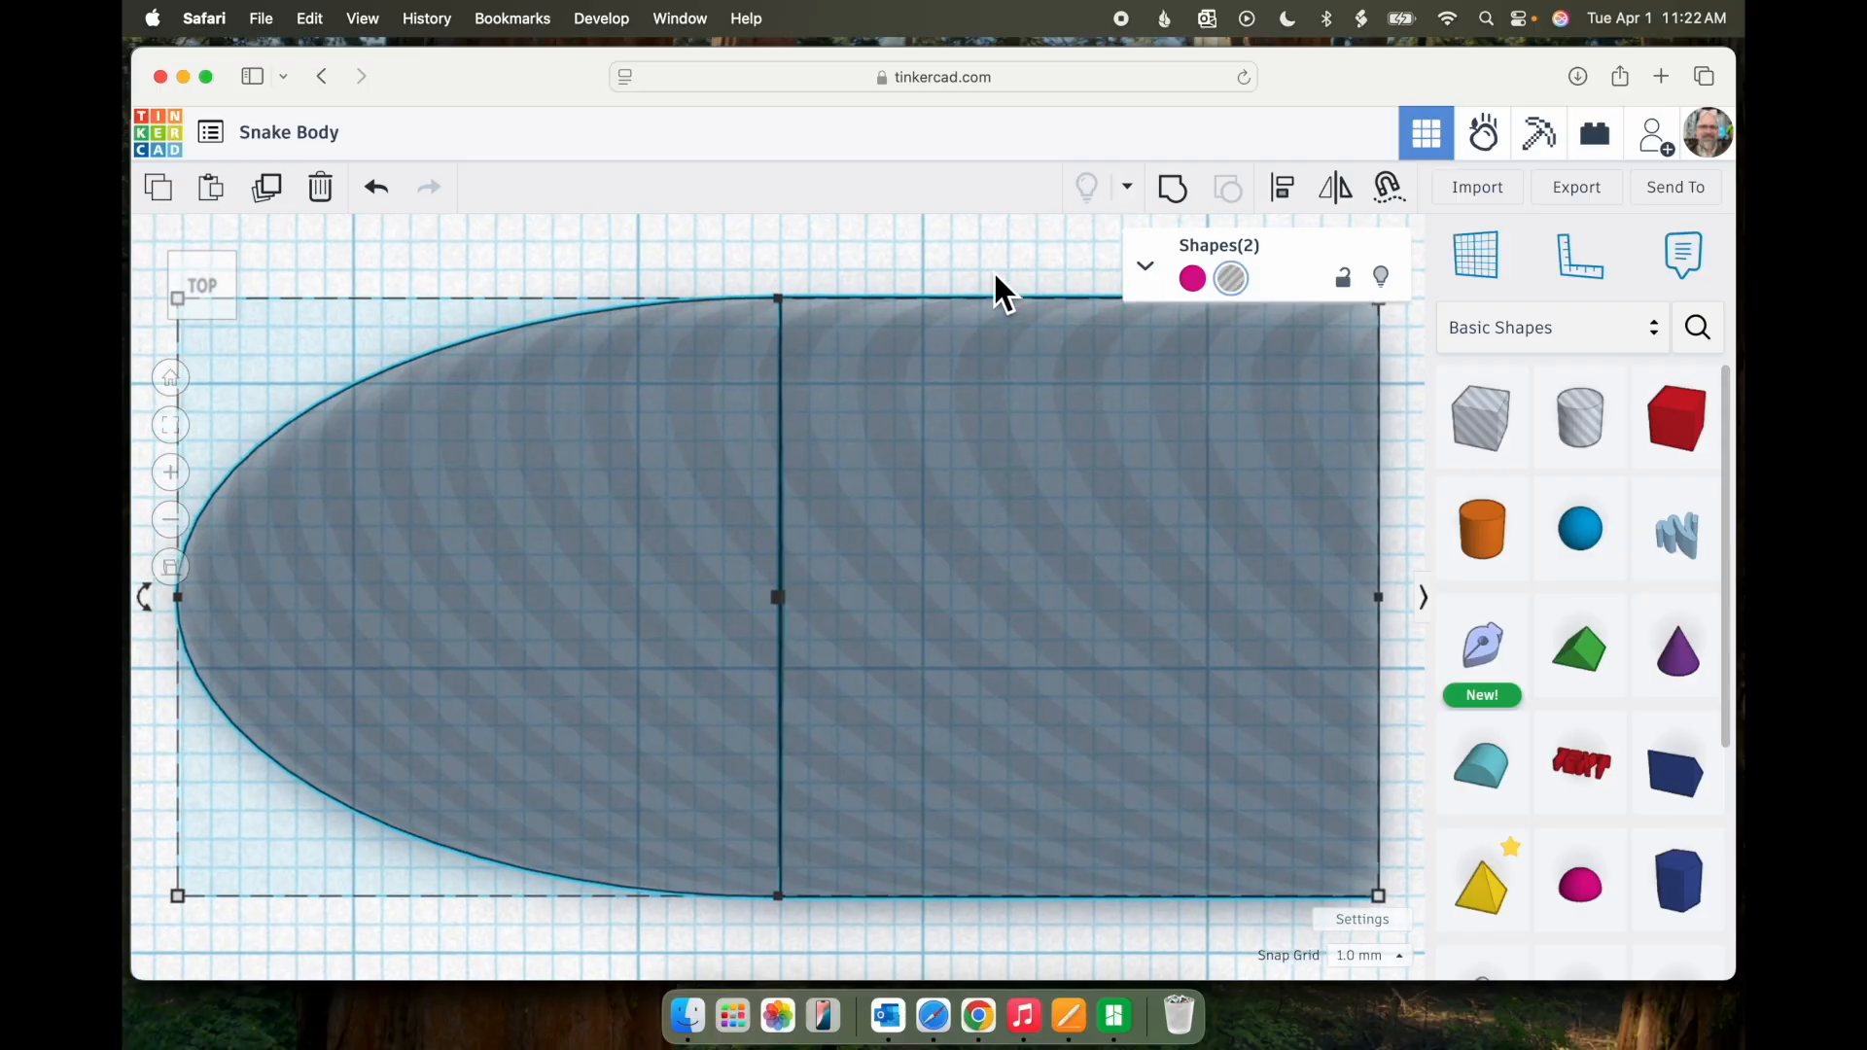
left_click(972, 286)
scroll(873, 470, "up", 5)
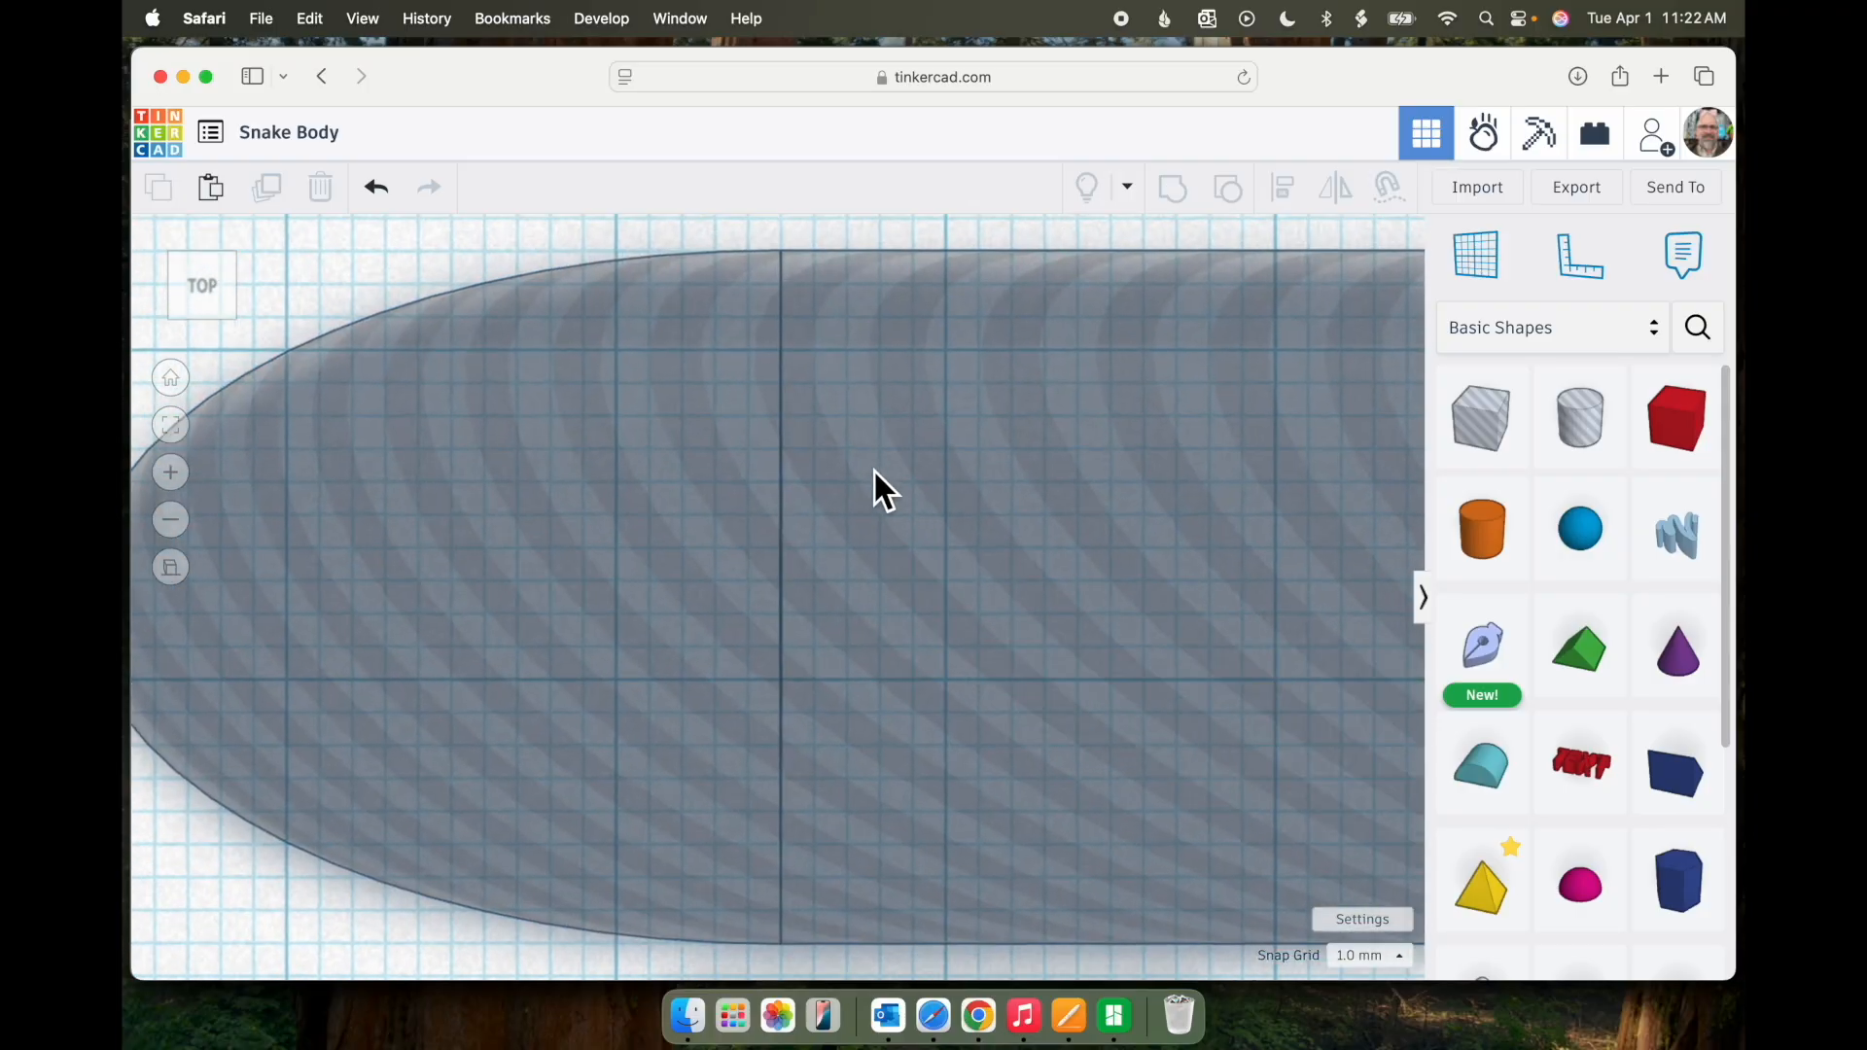
scroll(885, 562, "down", 8)
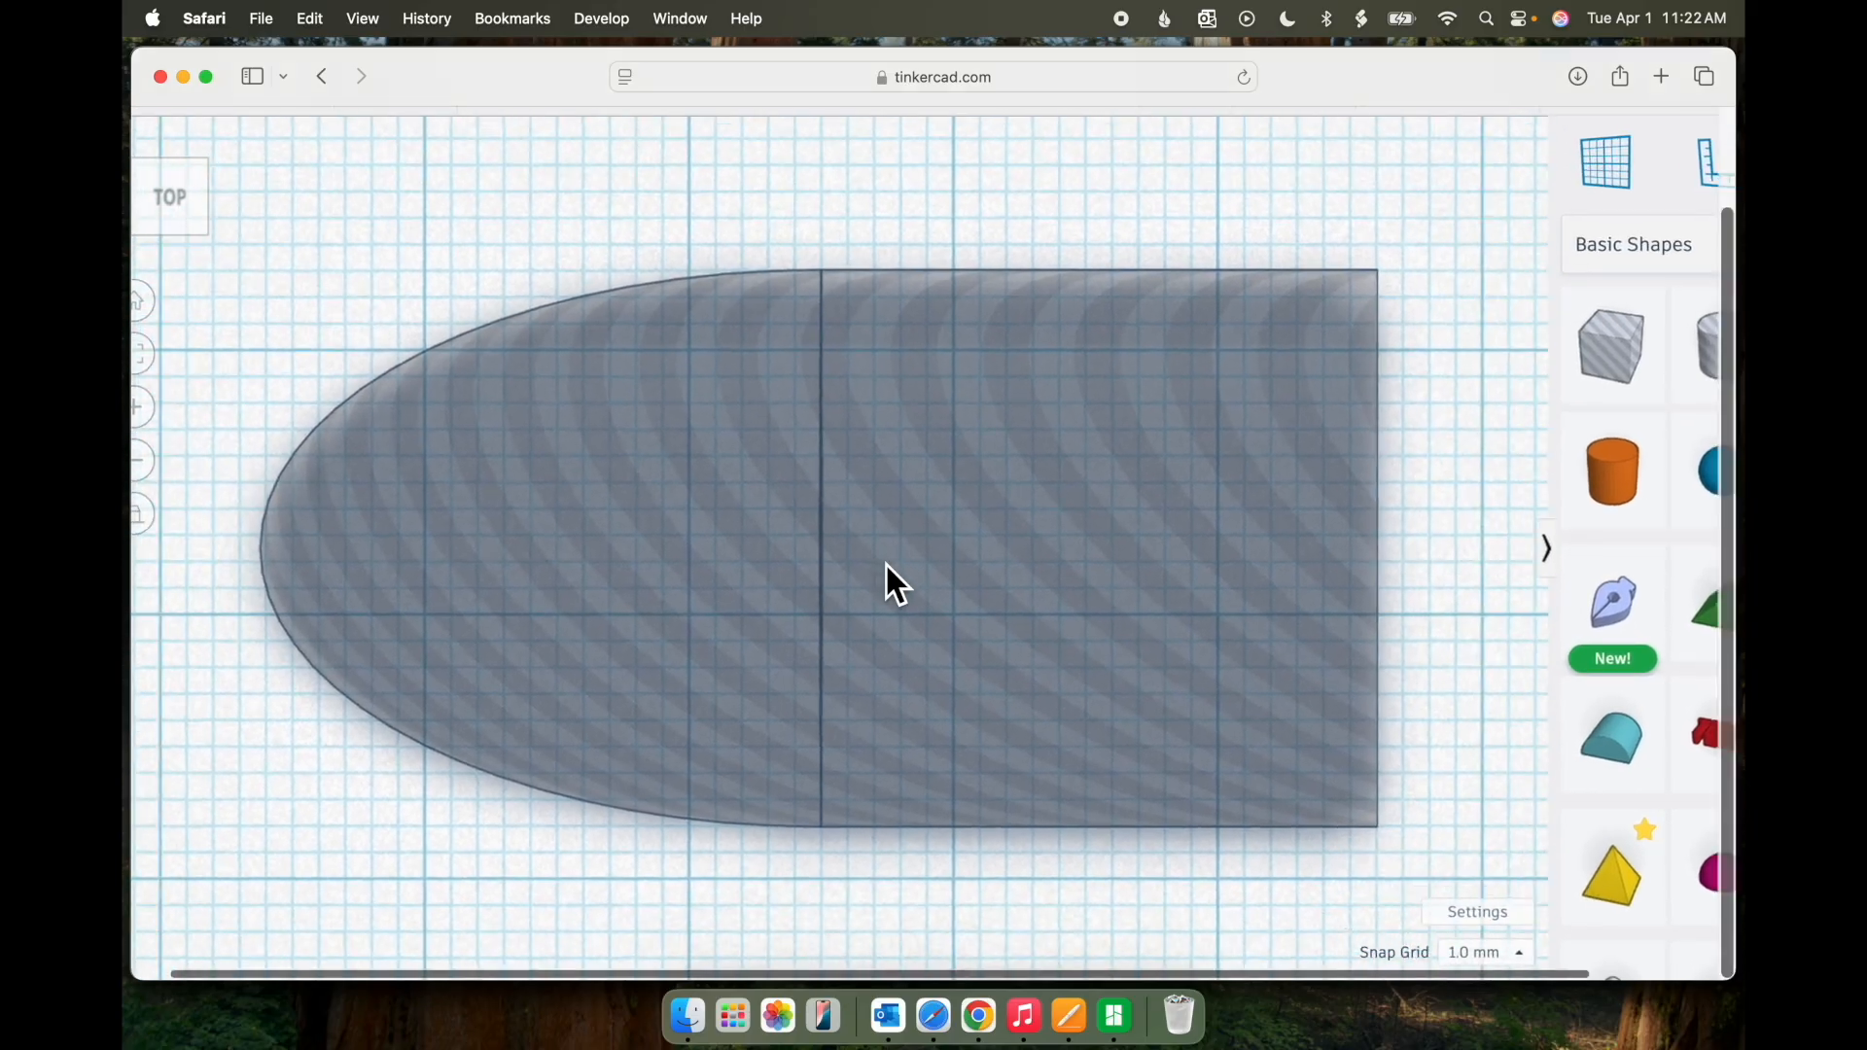
scroll(885, 562, "down", 2)
- Turn off grid snapping and nudge the cylinder slightly into the half sphere so the two holes overlap
left_click(969, 537)
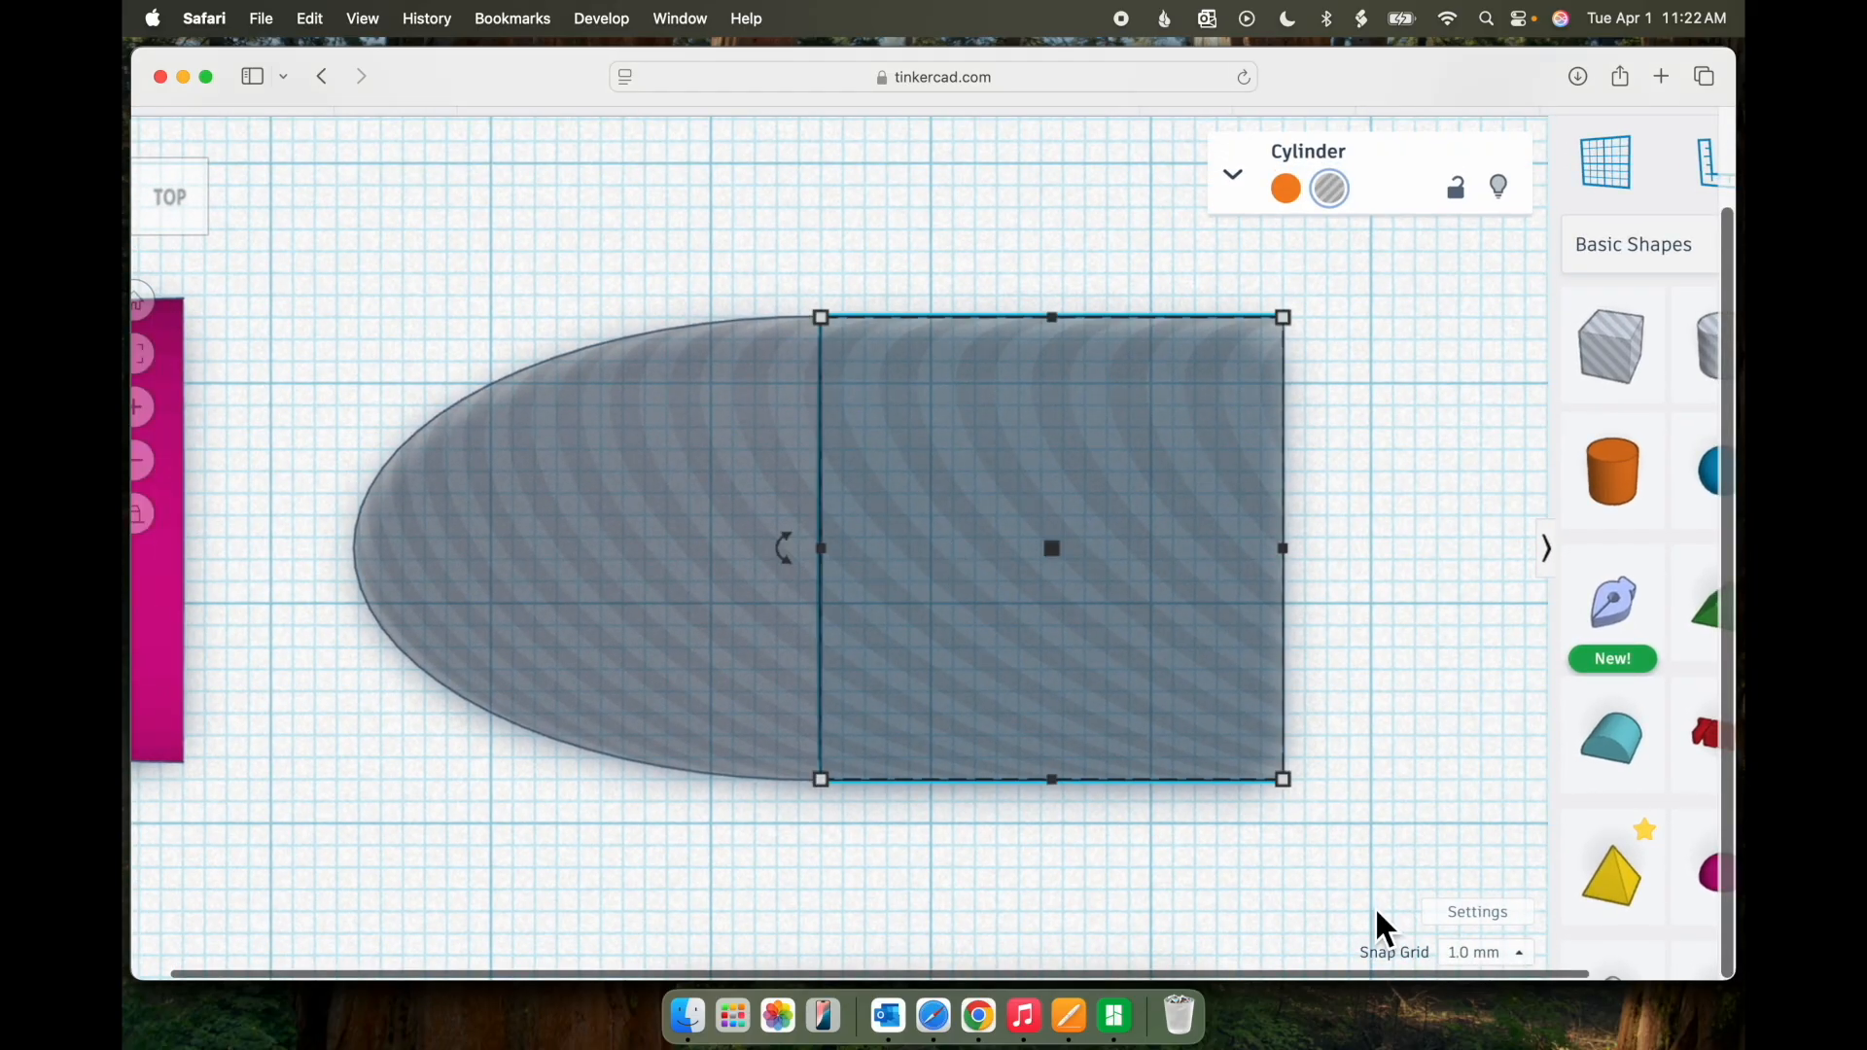
left_click(1485, 954)
left_click(1490, 664)
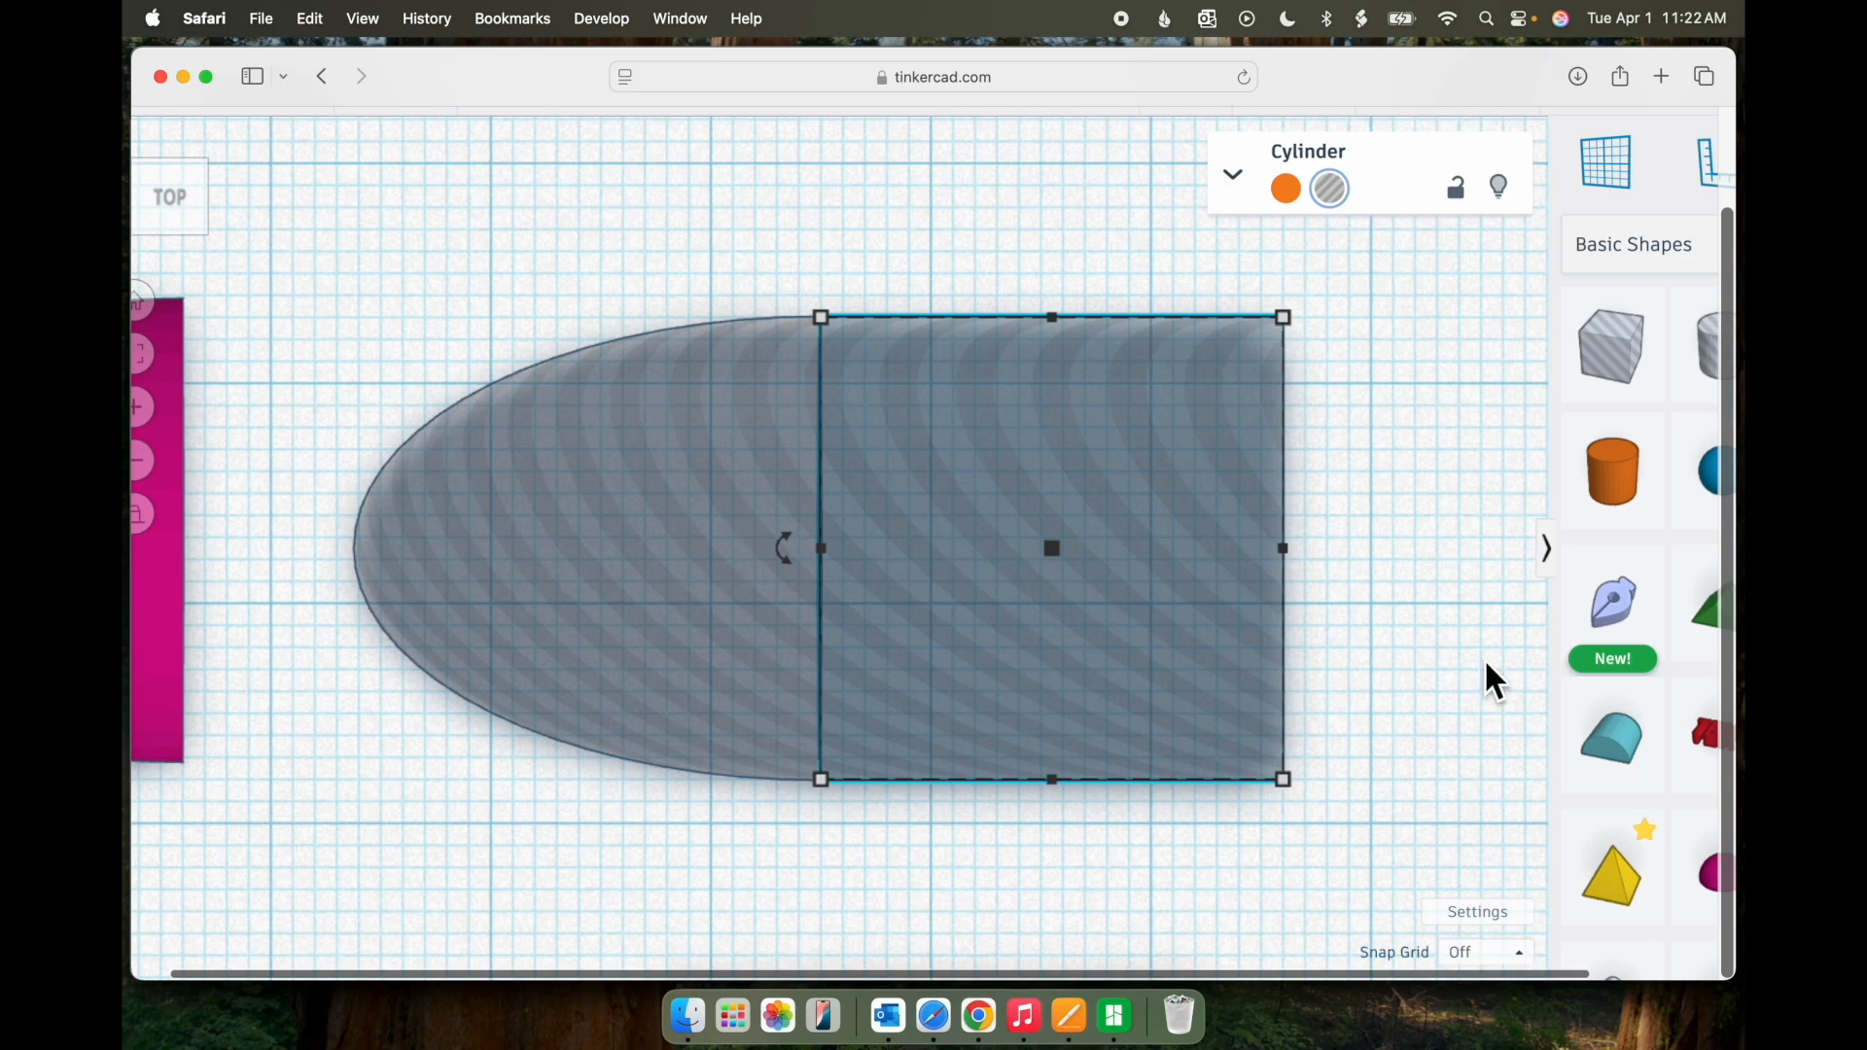
key("Left")
key("Left")
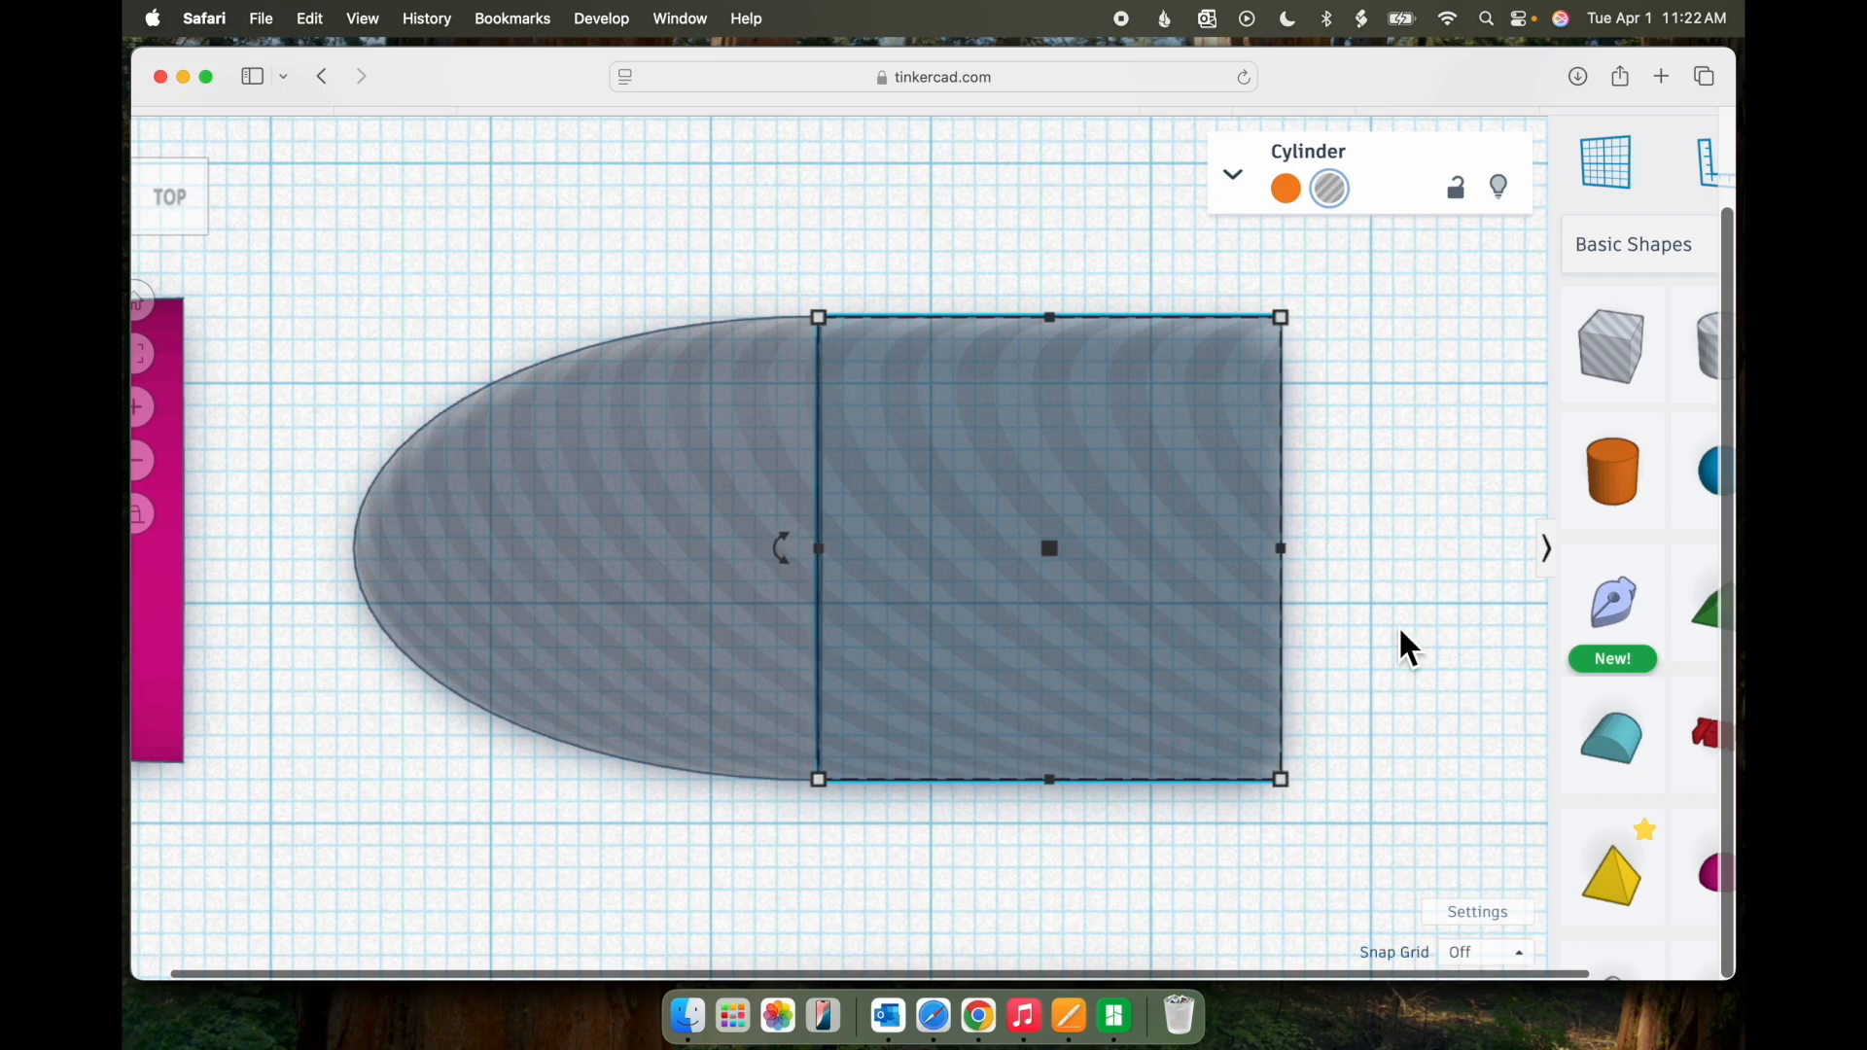
left_click(1126, 289)
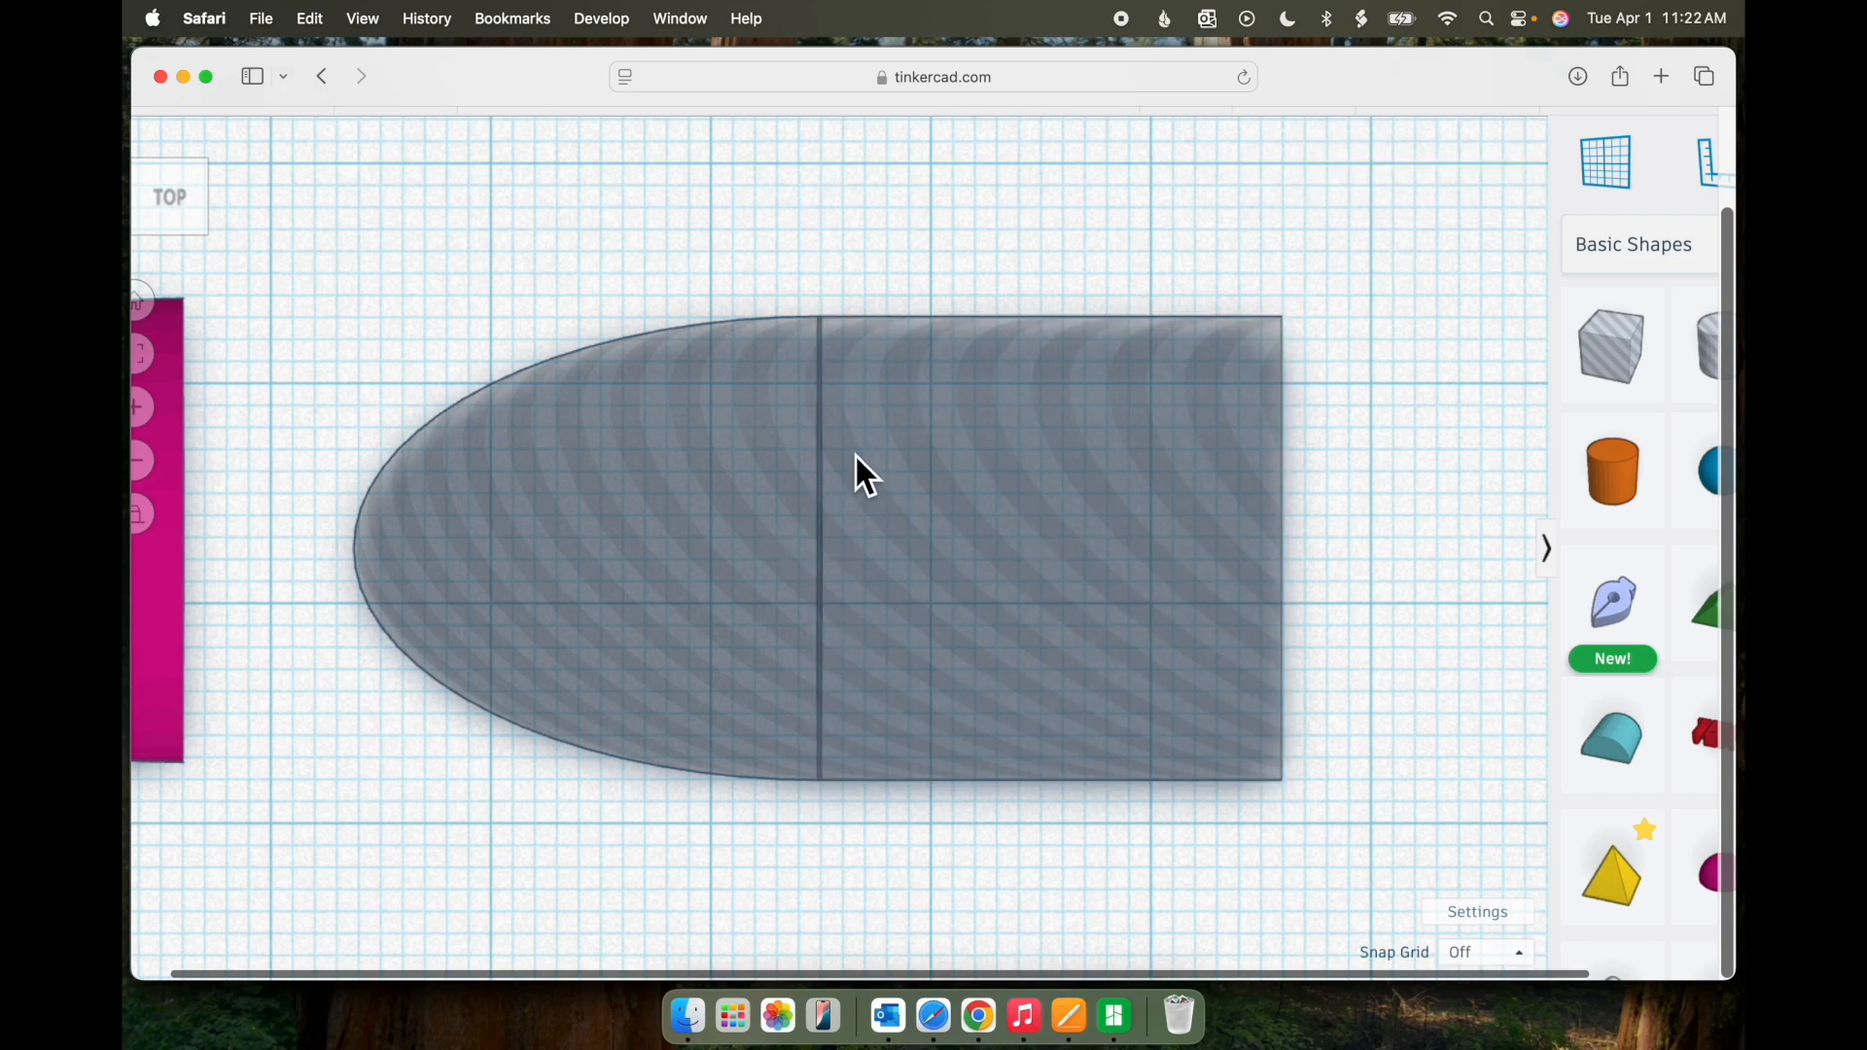
- Group the half sphere and the cylinder into one hole shape
left_click(775, 289)
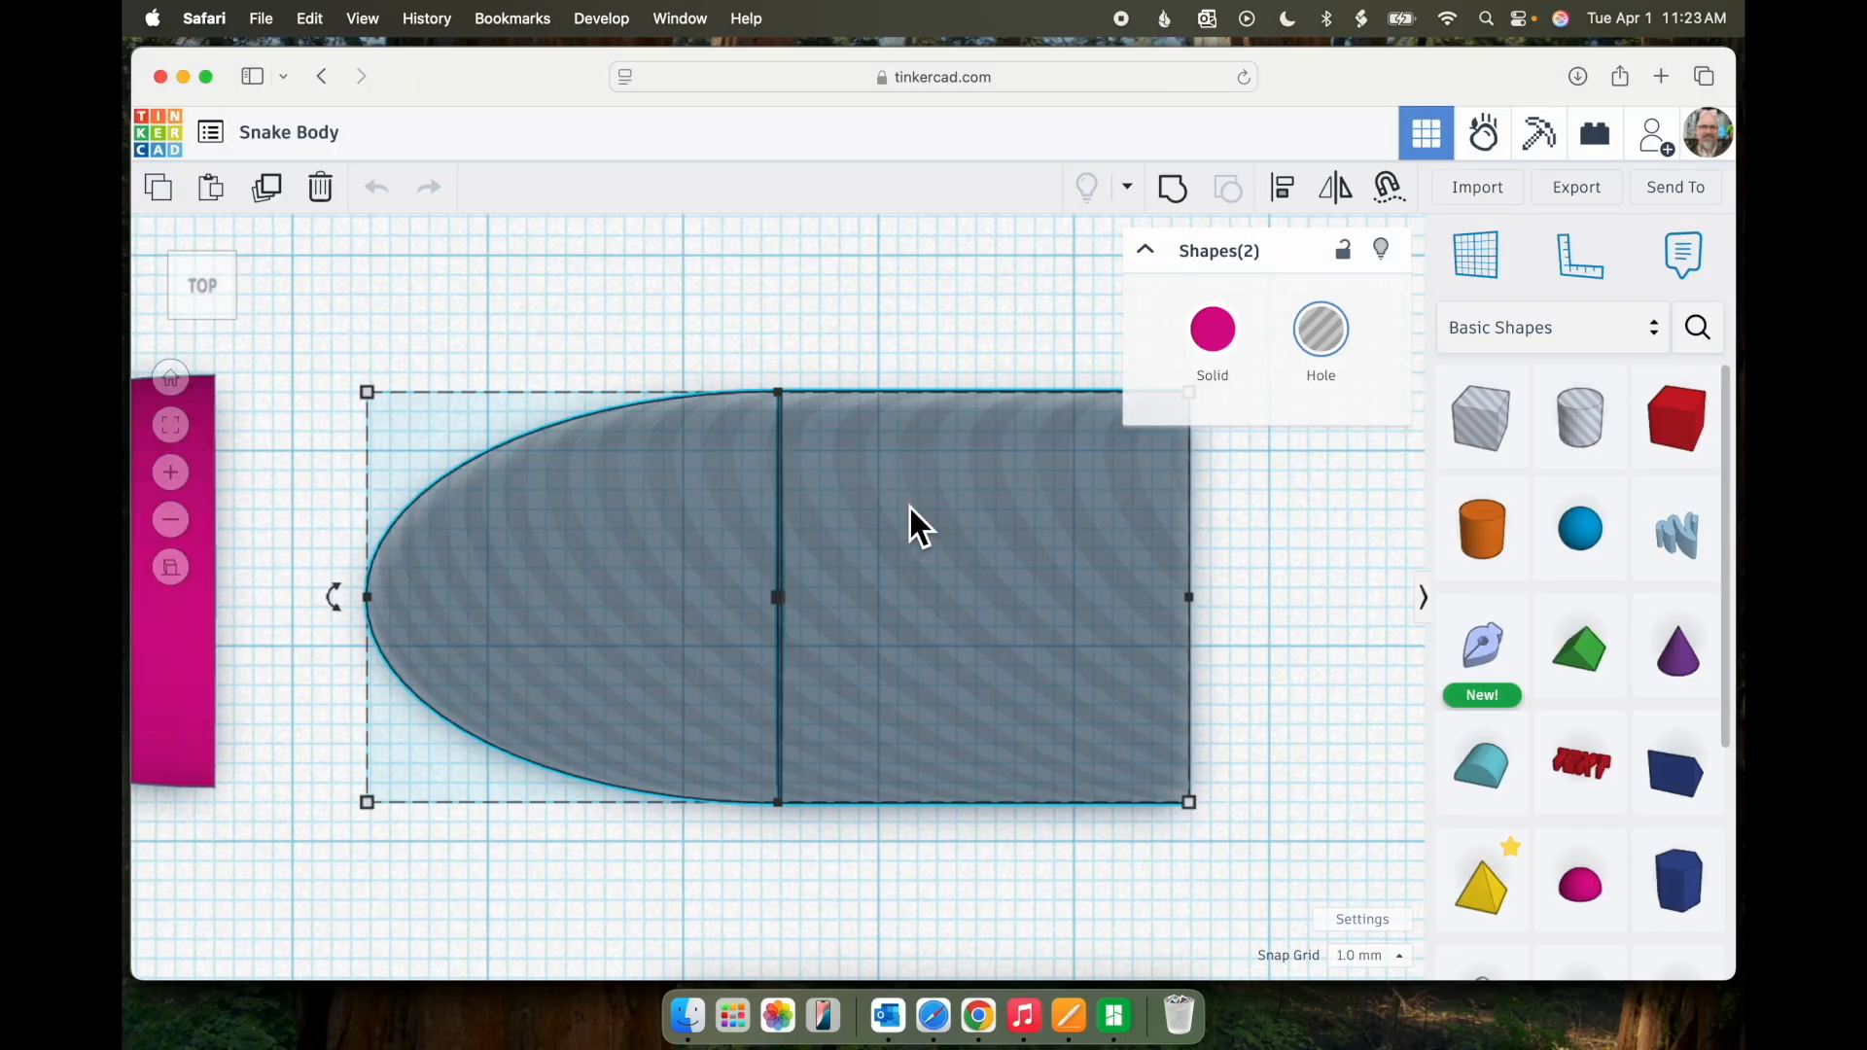
left_click(1174, 194)
scroll(1328, 702, "down", 3)
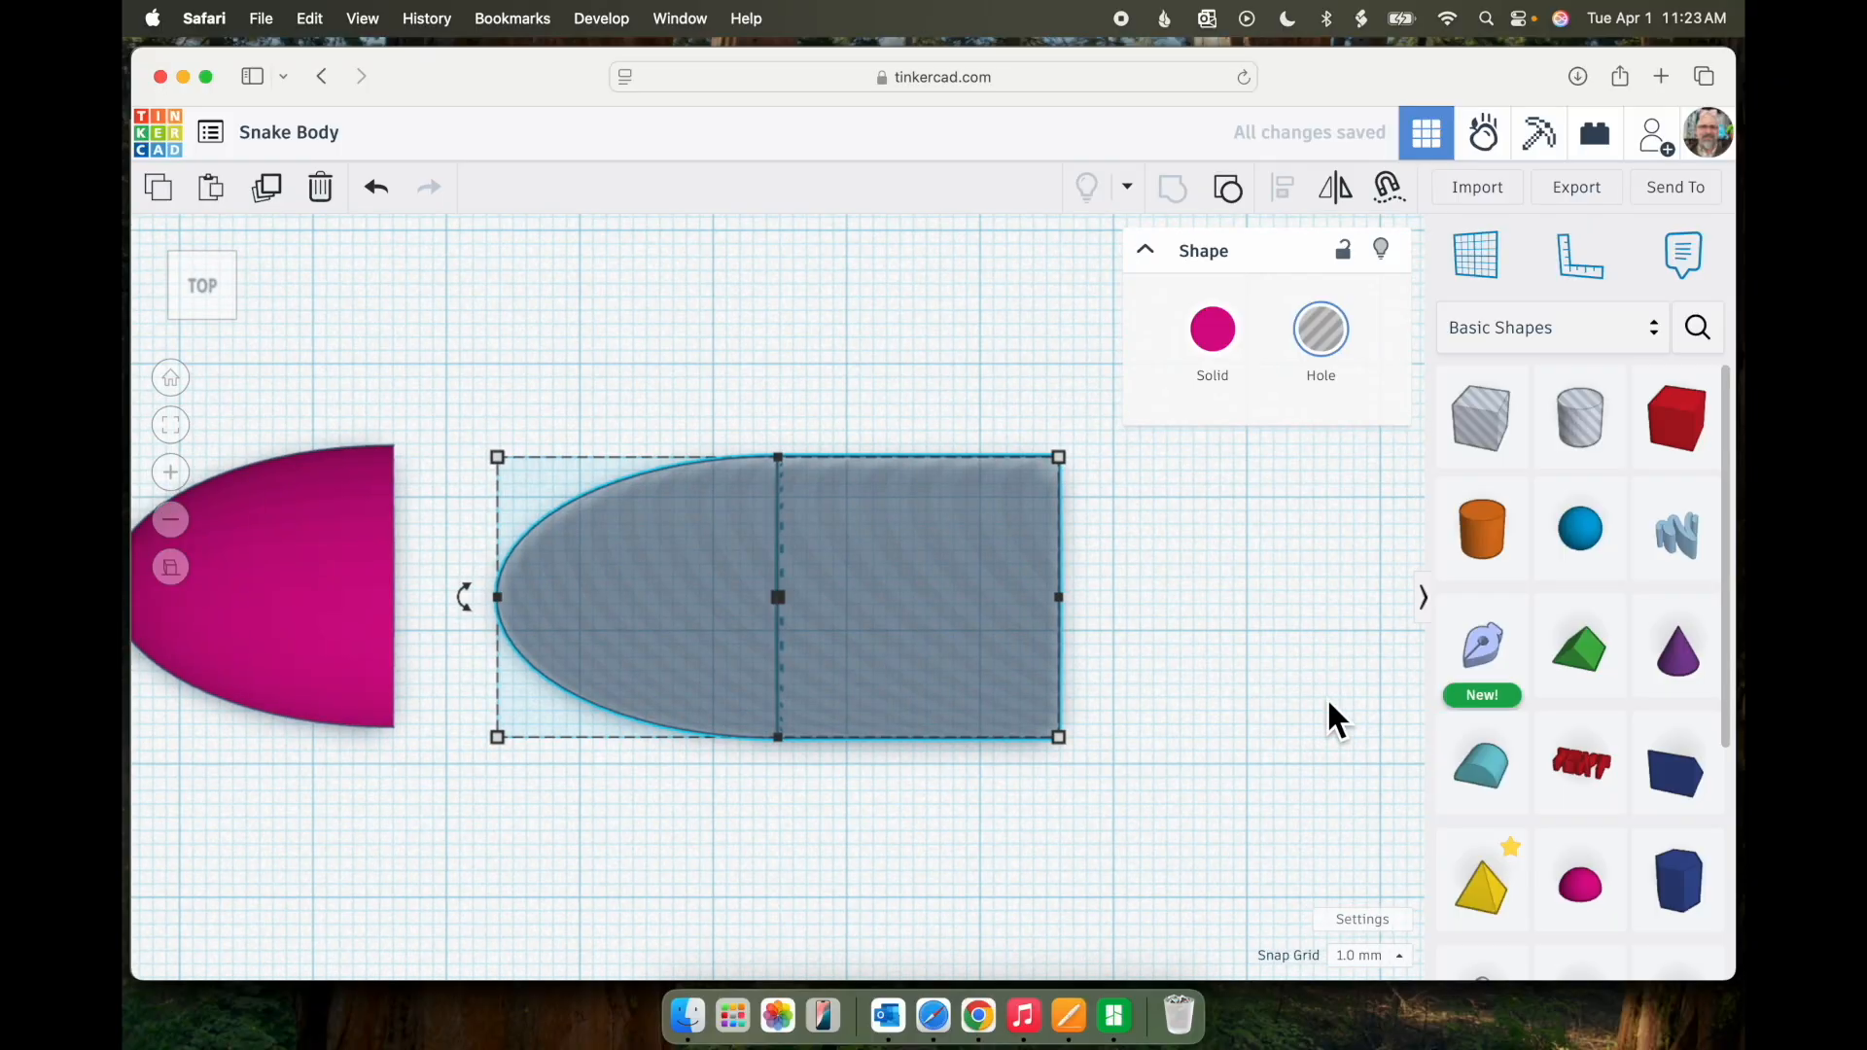
- Add a solid sphere with a 6 by 4 mm base and place it at the middle of the grouped hole's flat end
left_click_drag(1580, 530, 1182, 724)
left_click_drag(1315, 593, 1134, 807)
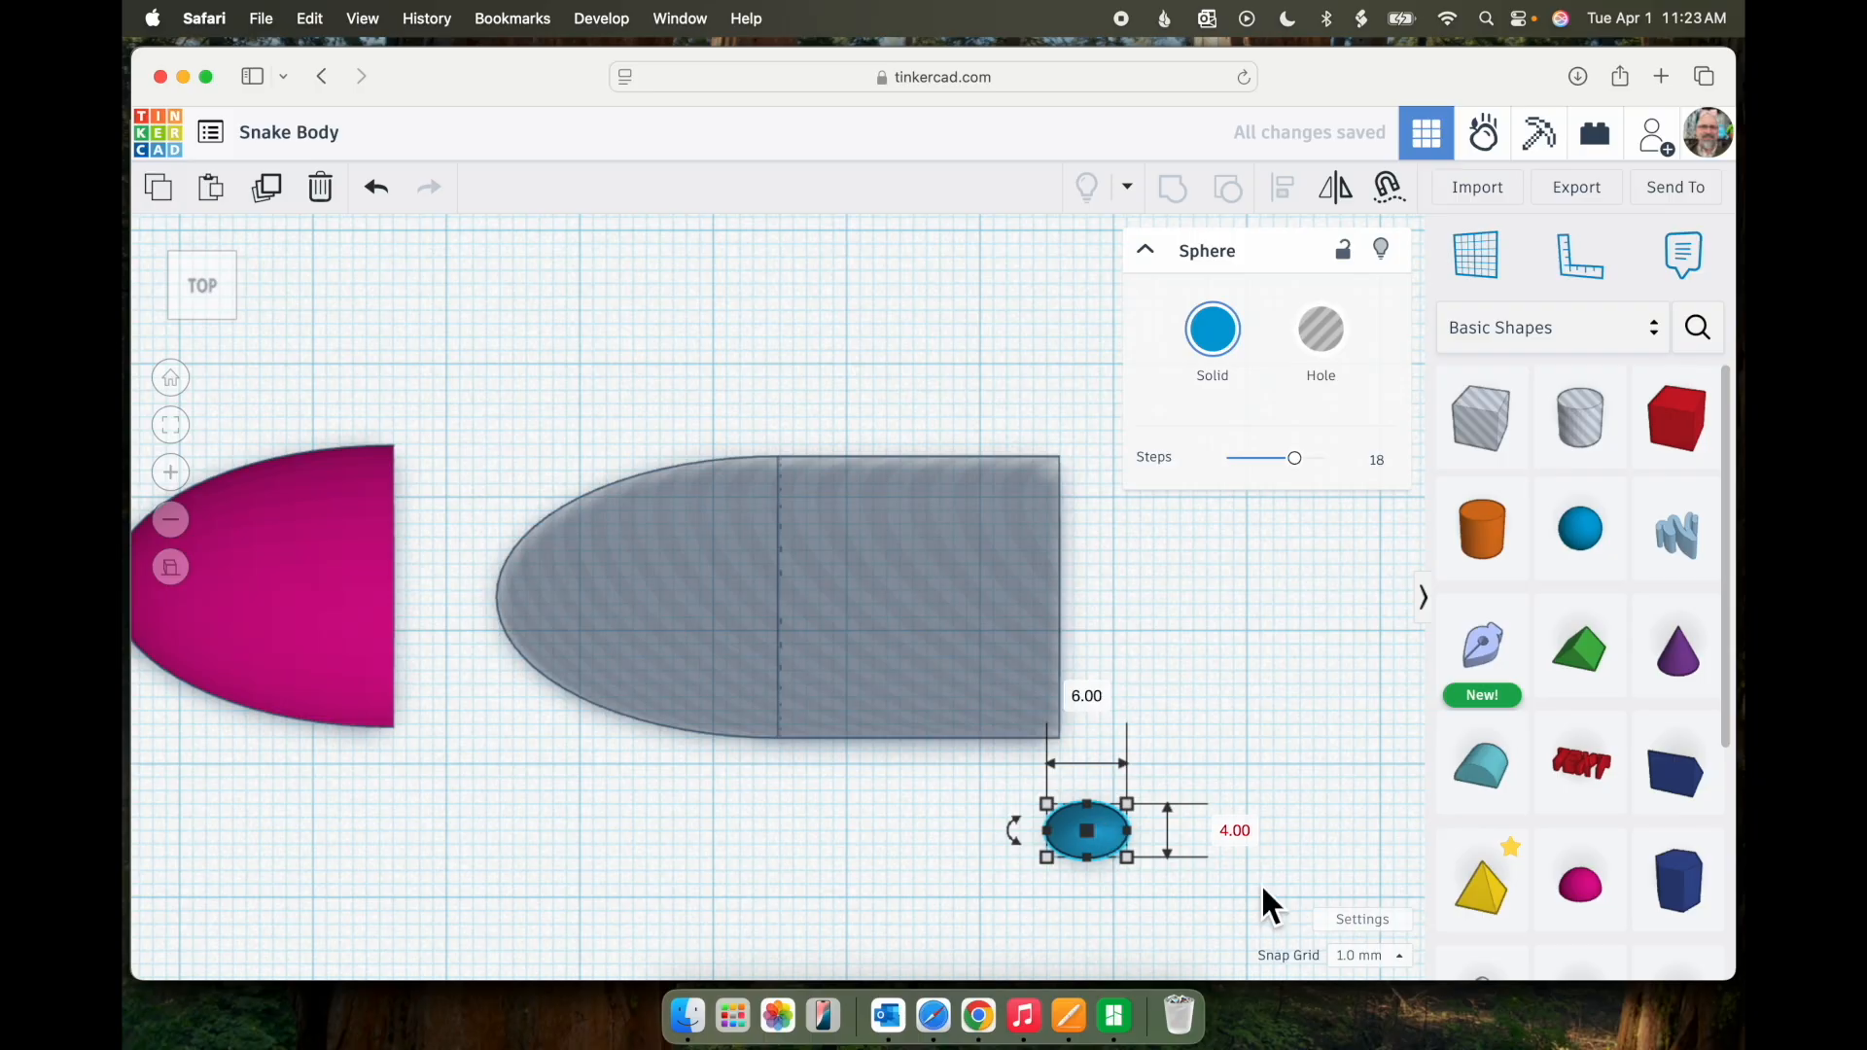
left_click_drag(1113, 848, 1109, 615)
- Set the small sphere's height to 4 mm
left_click(1198, 606)
right_click_drag(1200, 605, 1189, 564)
left_click(1095, 576)
left_click(1191, 620)
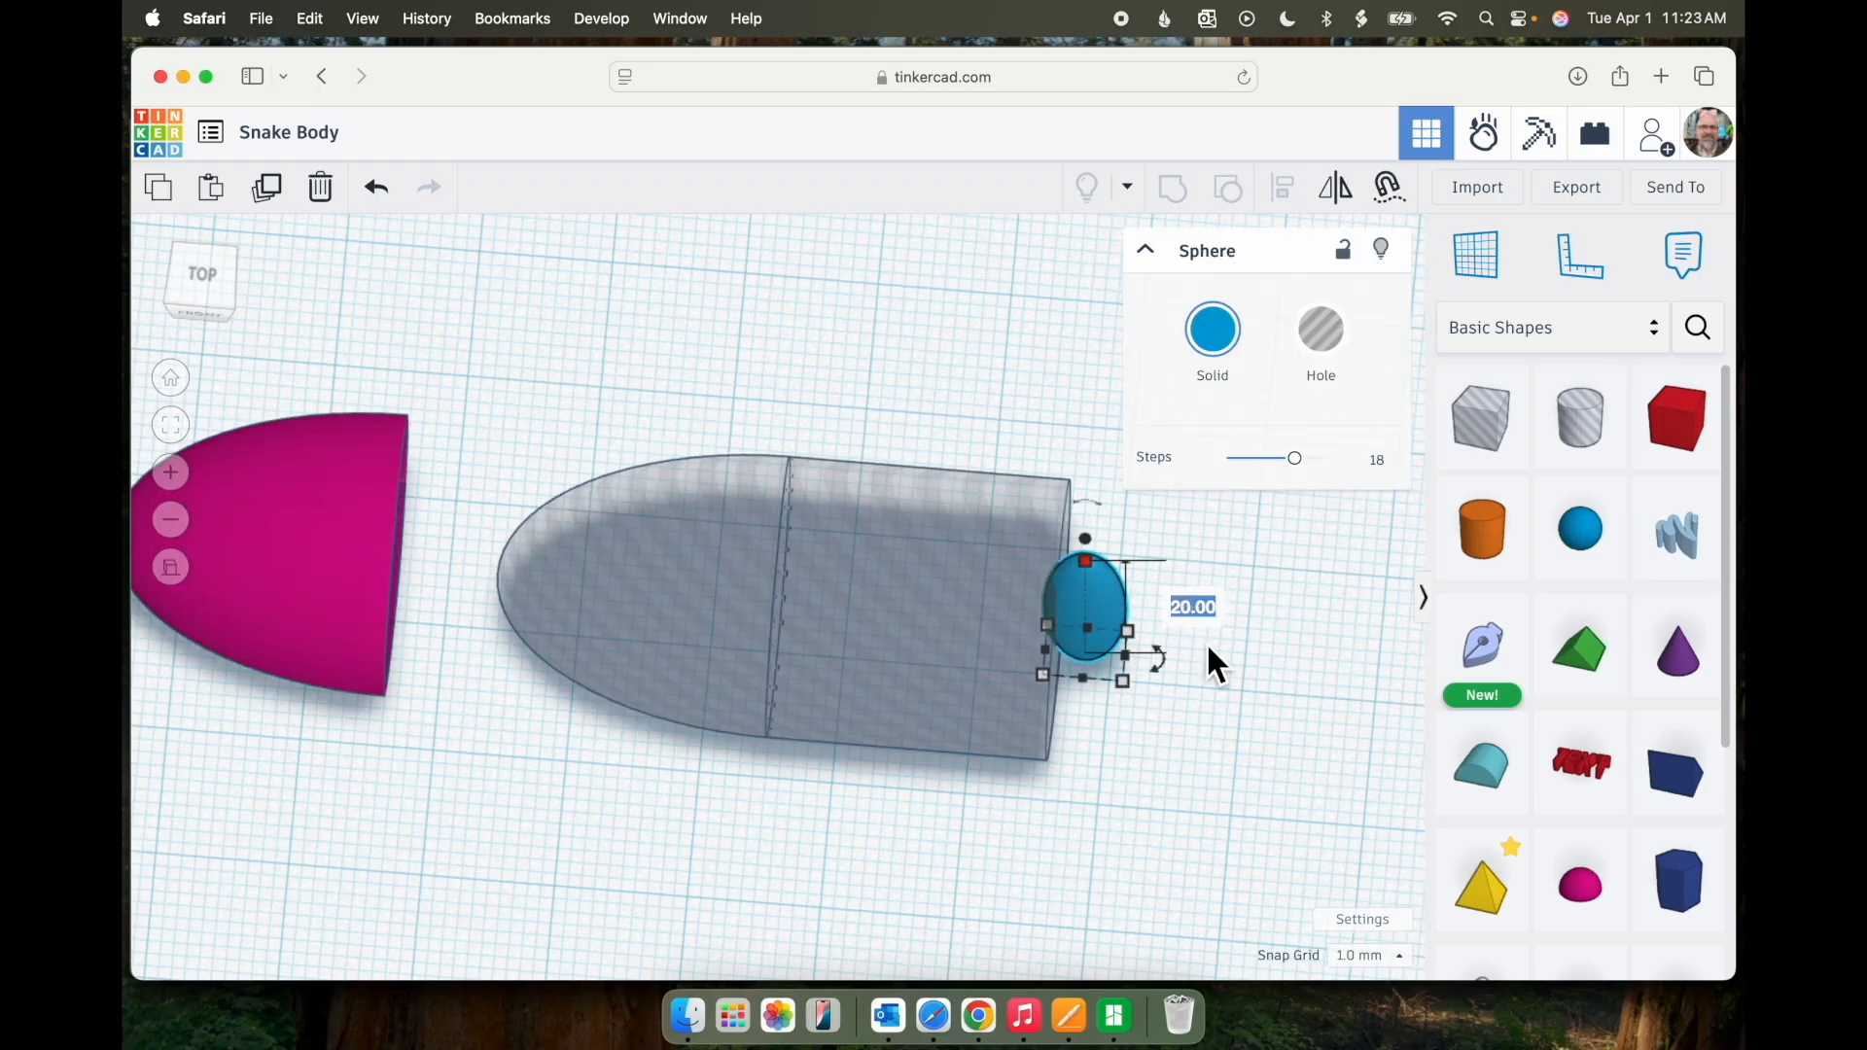
type("5")
key("Return")
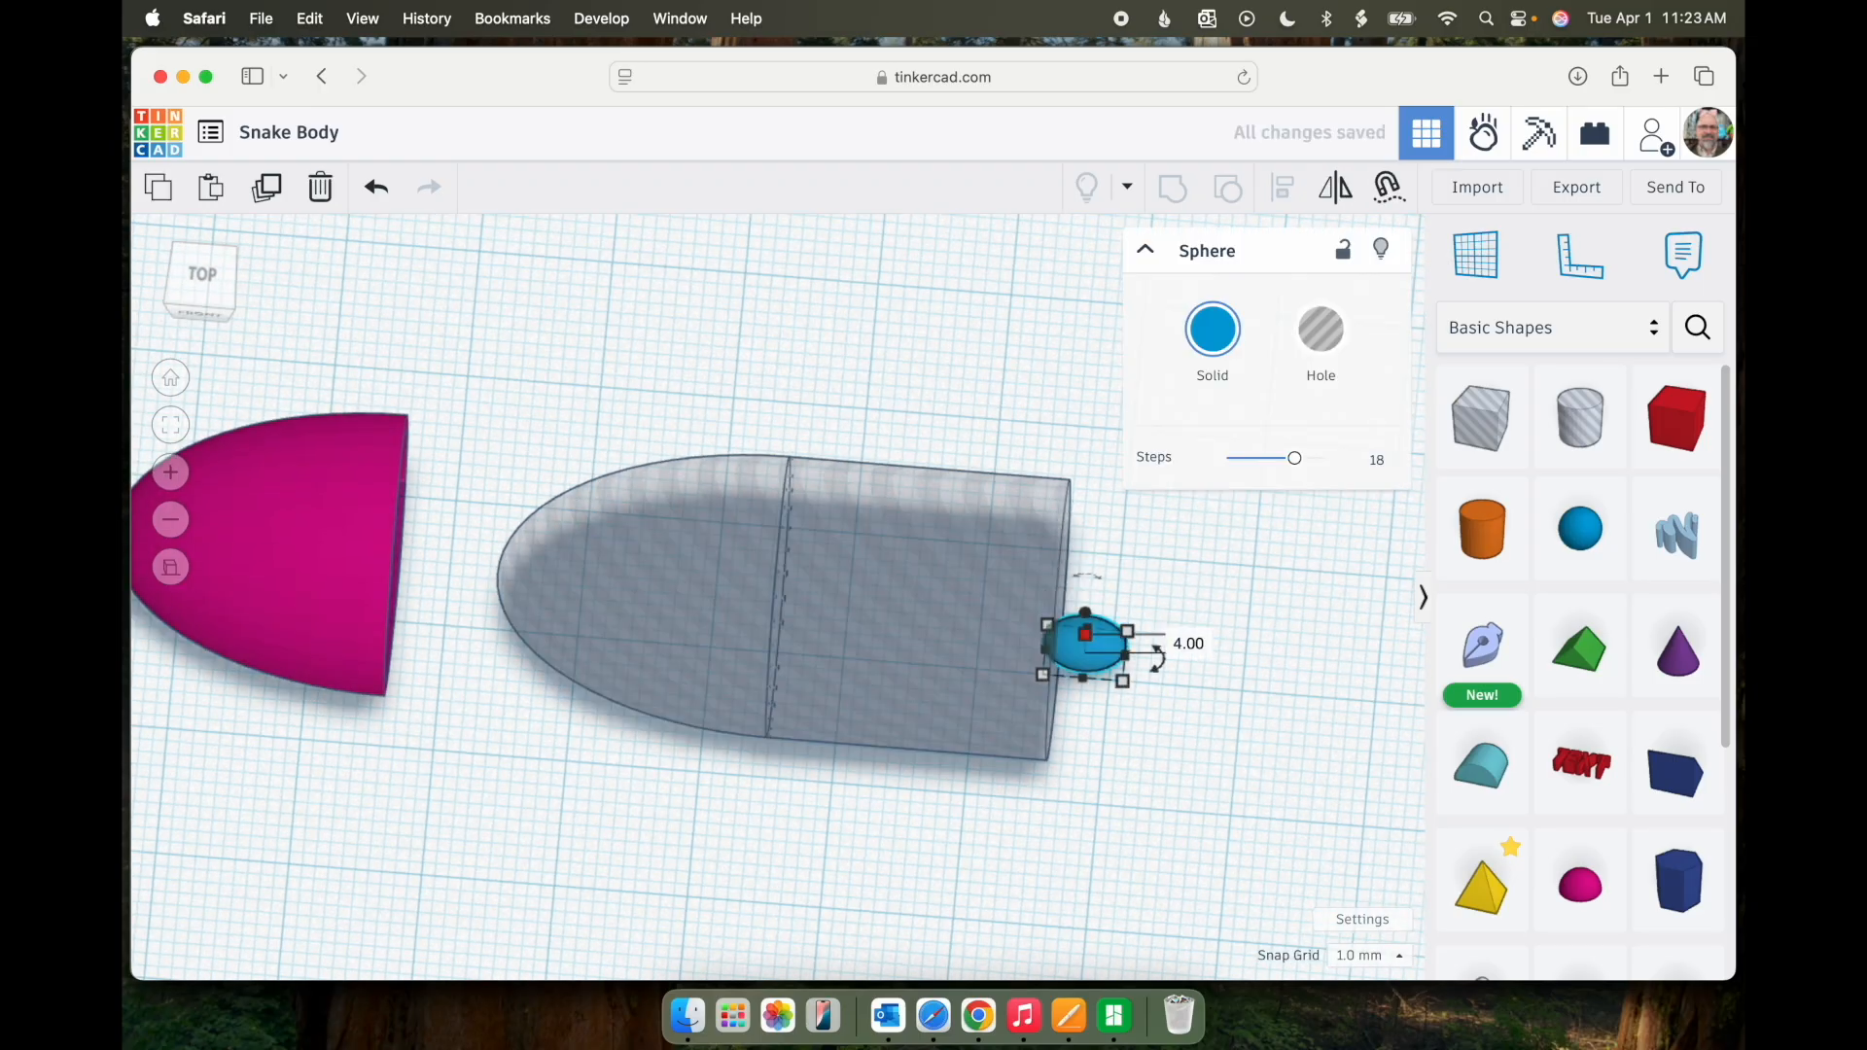
- Align the small sphere with the top of the grouped hole, using the hole as the fixed reference
left_click(1222, 589)
left_click_drag(1218, 589, 1136, 716)
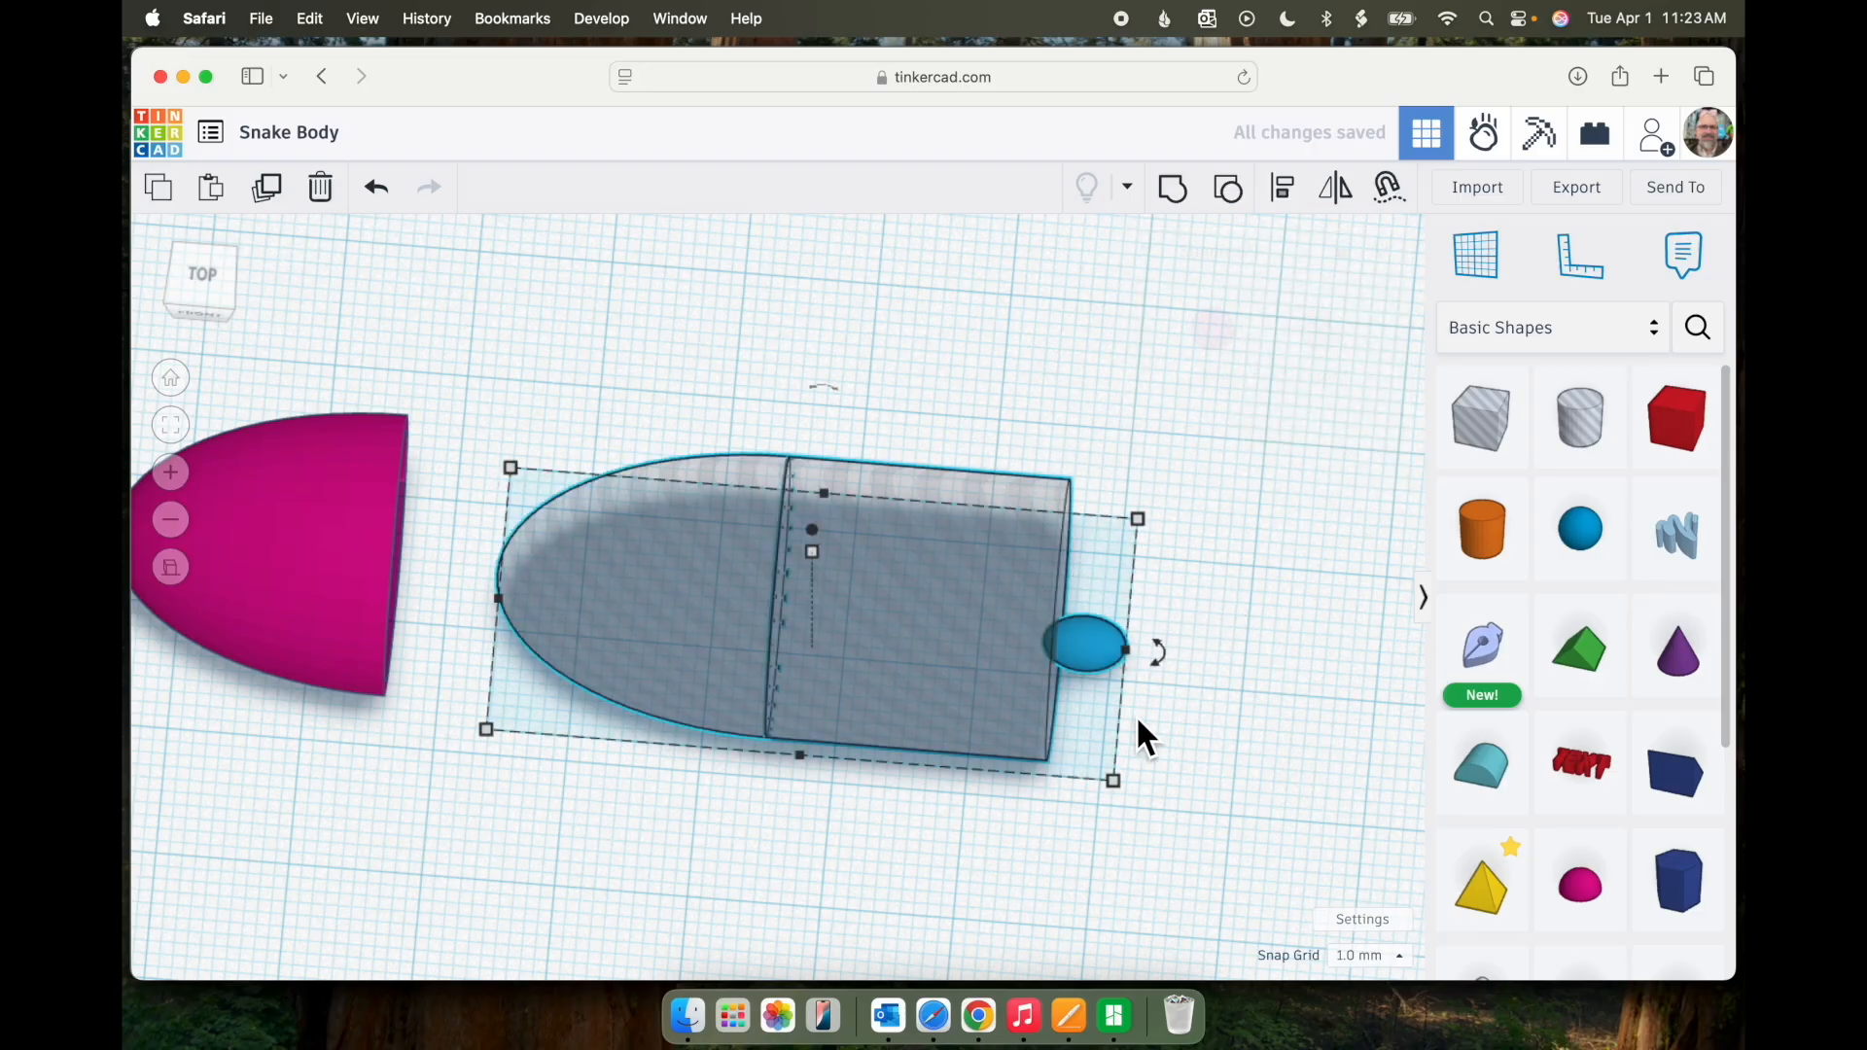
left_click(1283, 190)
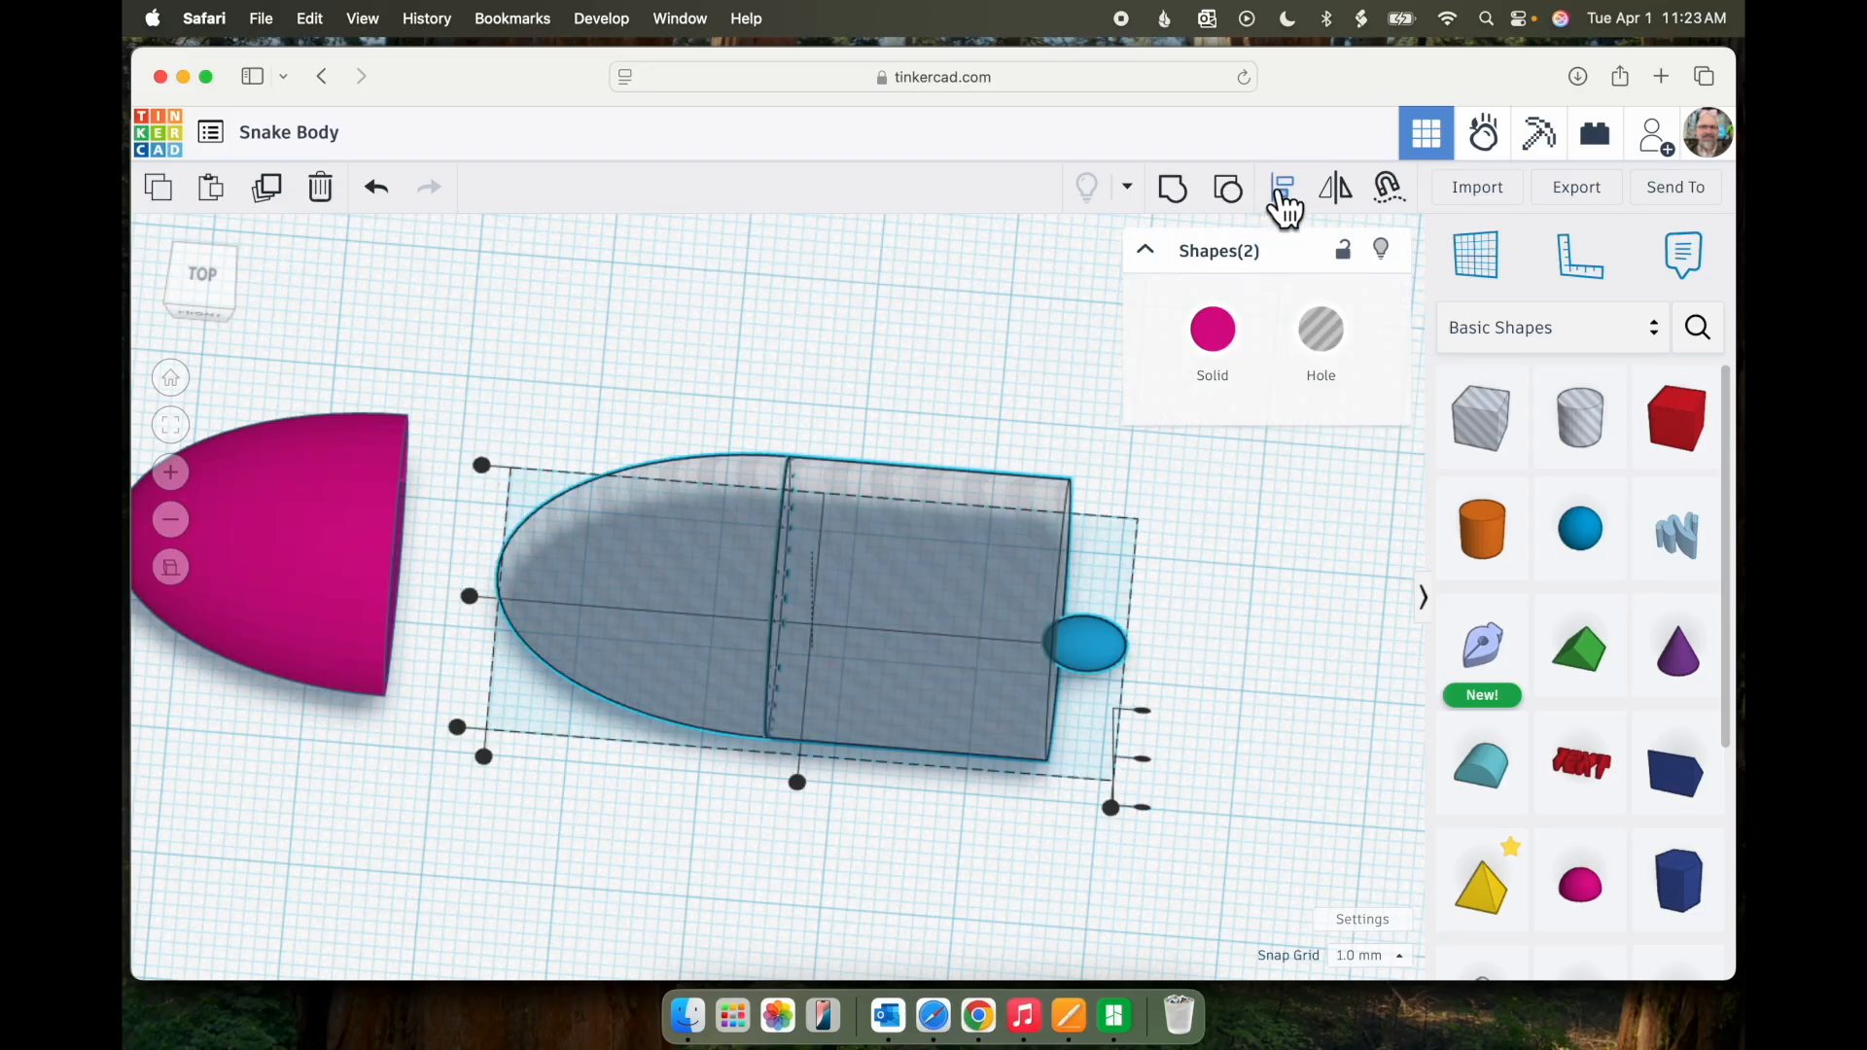
left_click(891, 567)
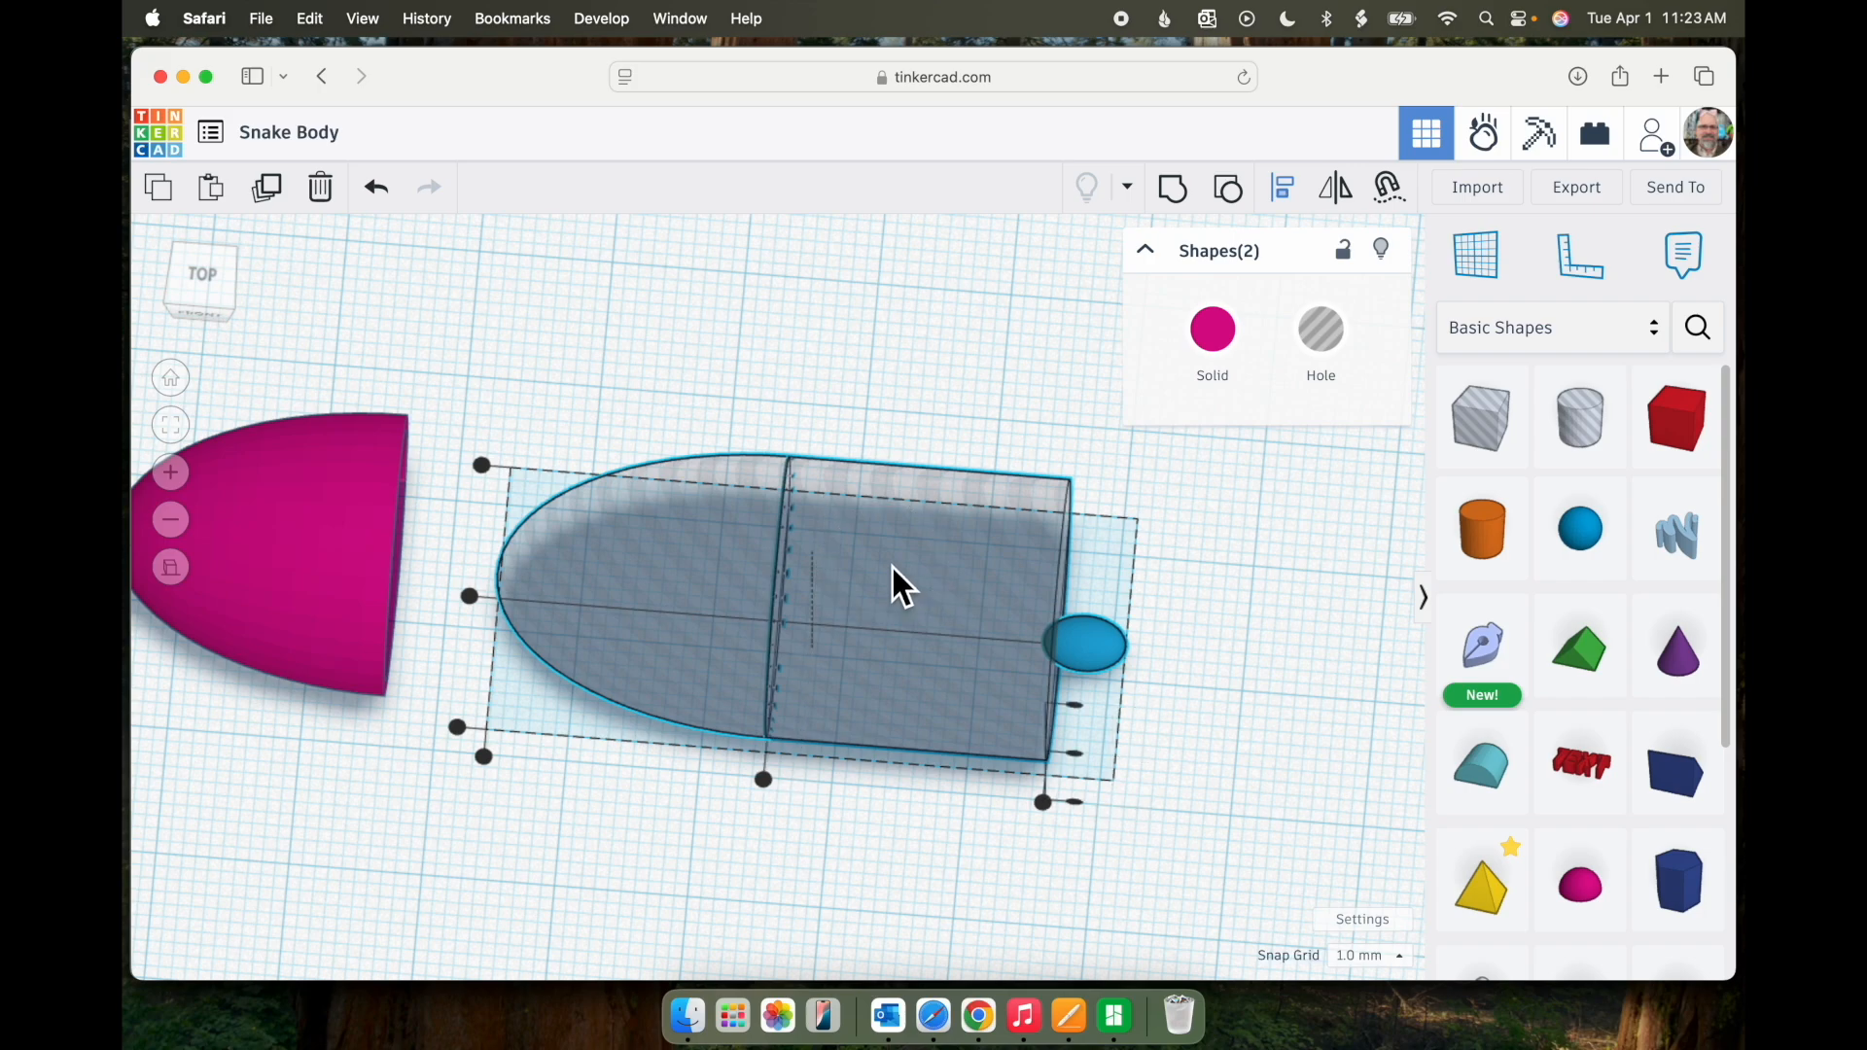
left_click(1077, 706)
left_click(1254, 627)
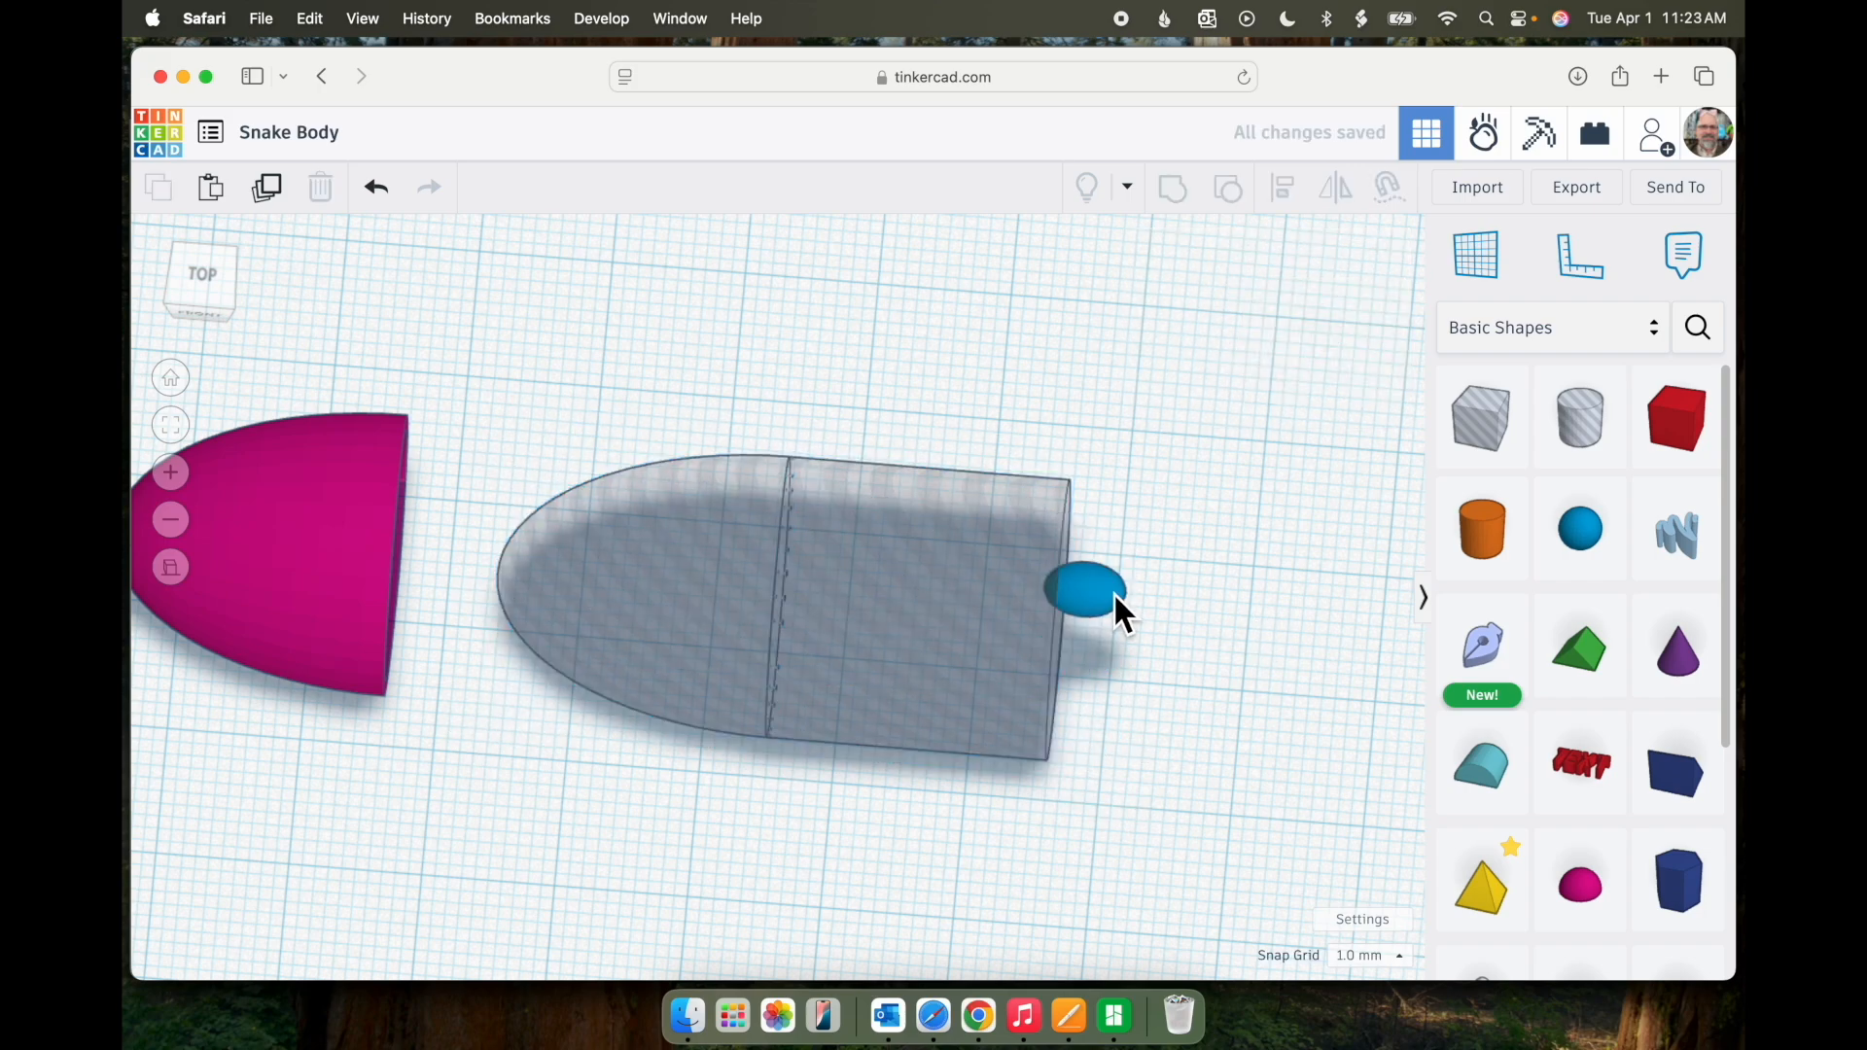
- Raise the small sphere to 14 mm above the workplane so its upper half sticks out of the hole
left_click(202, 311)
left_click(1112, 490)
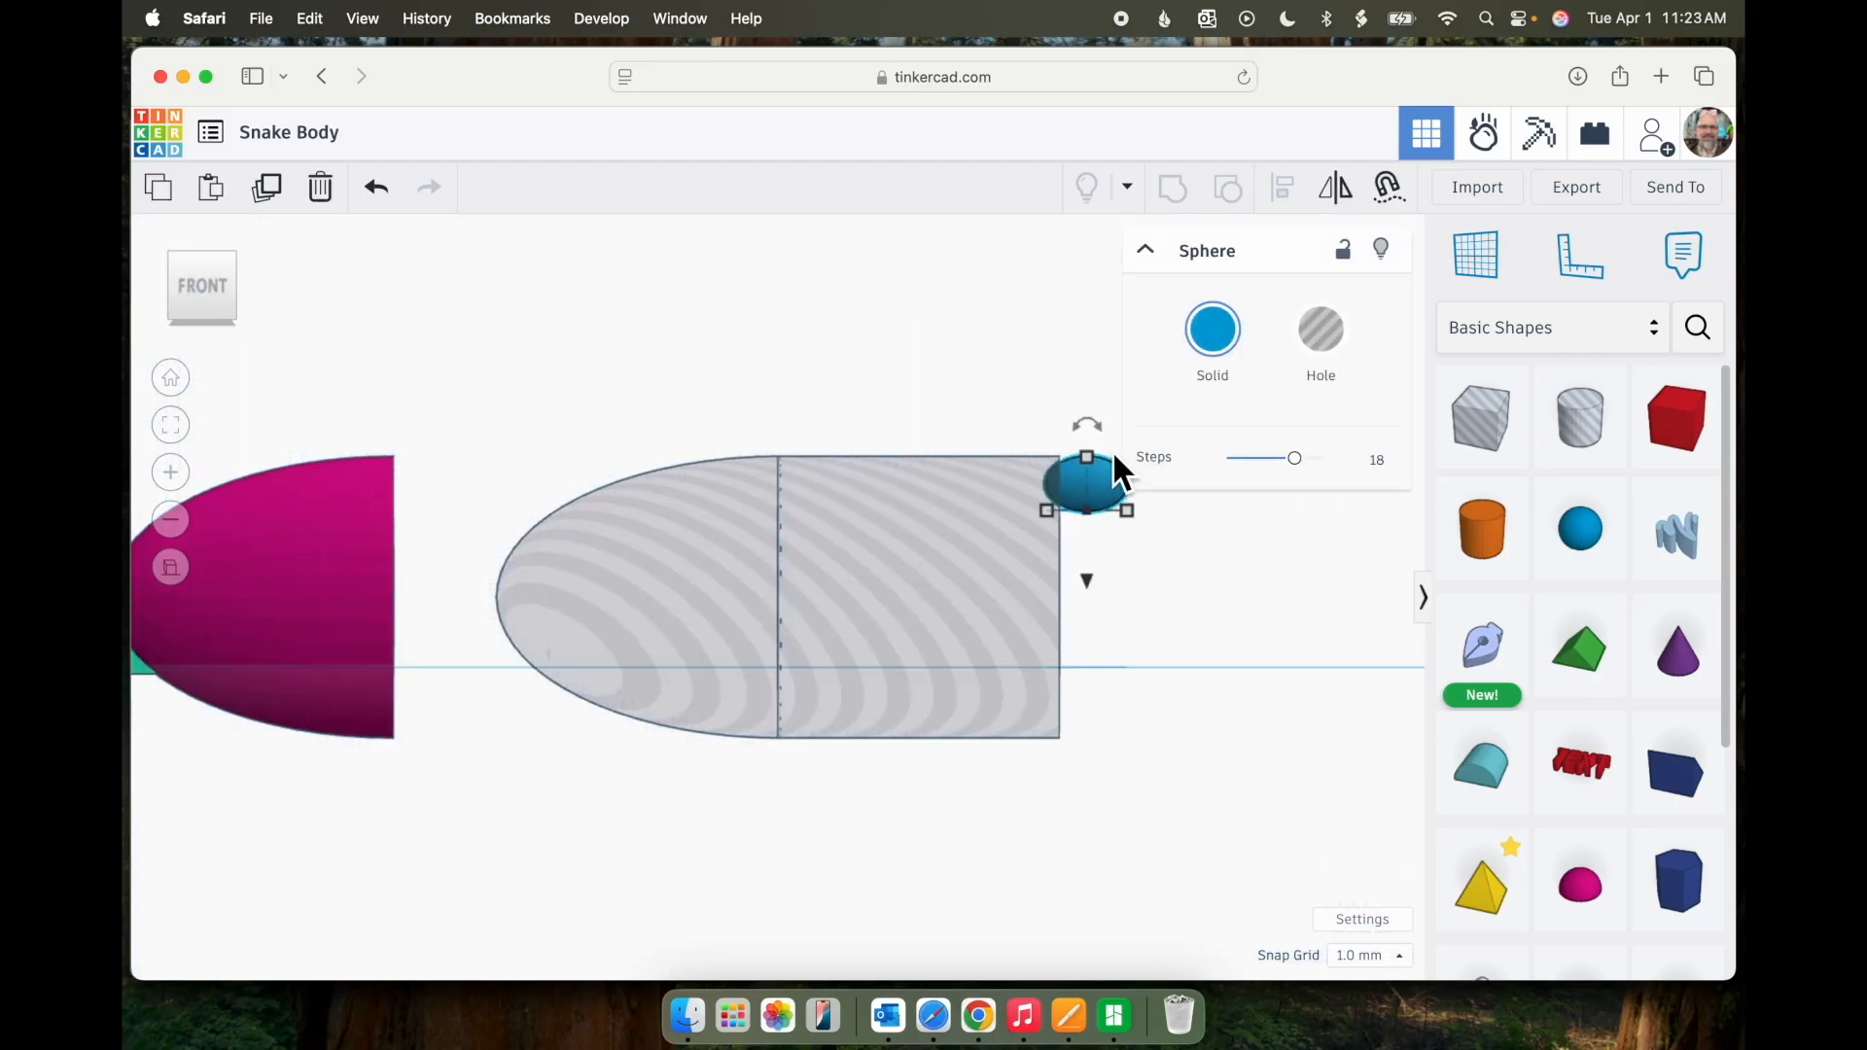
left_click_drag(1098, 581, 1094, 555)
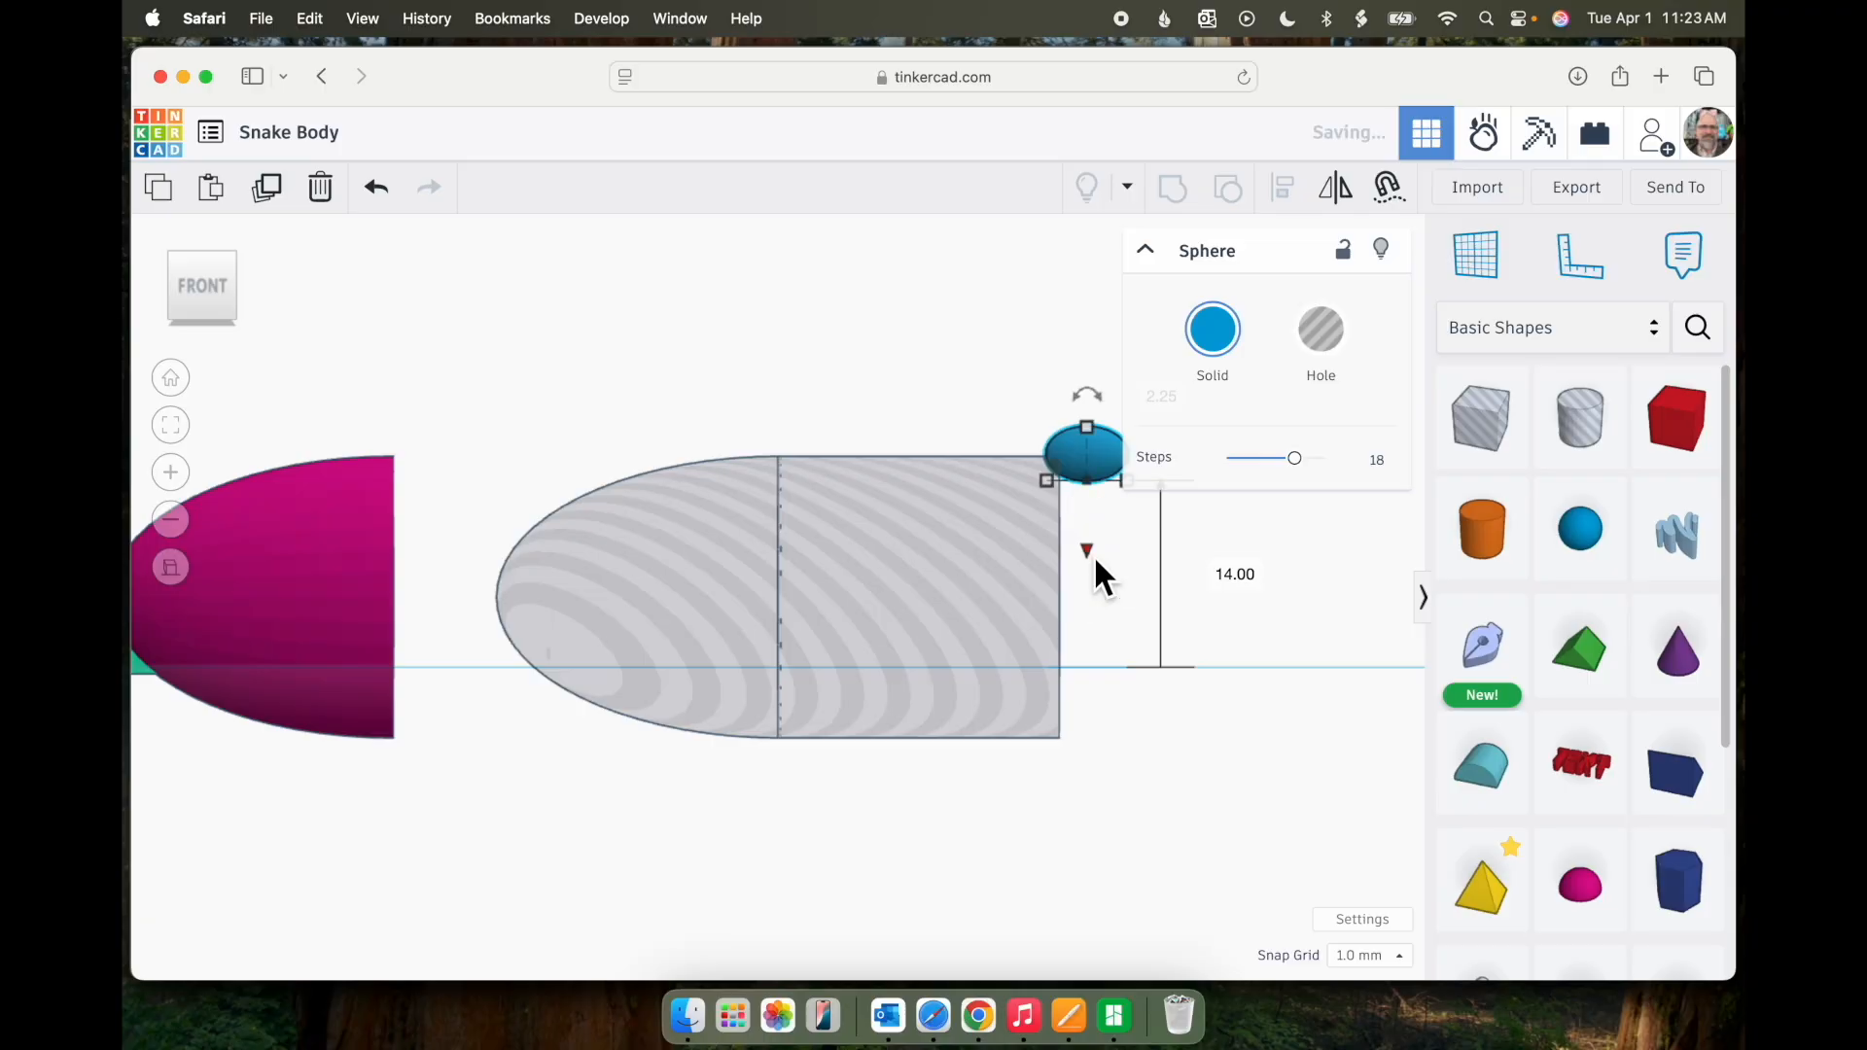
- Nudge the small sphere along the hole to the seam between the half sphere and the cylinder
key("Left")
key("Left")
key("Left")
key("Left")
key("Left")
key("Left")
key("Left")
key("Left")
key("Left")
key("Left")
key("Left")
key("Left")
key("Left")
key("Left")
key("Left")
key("Left")
key("Left")
key("Left")
key("Left")
key("Left")
key("Left")
key("Left")
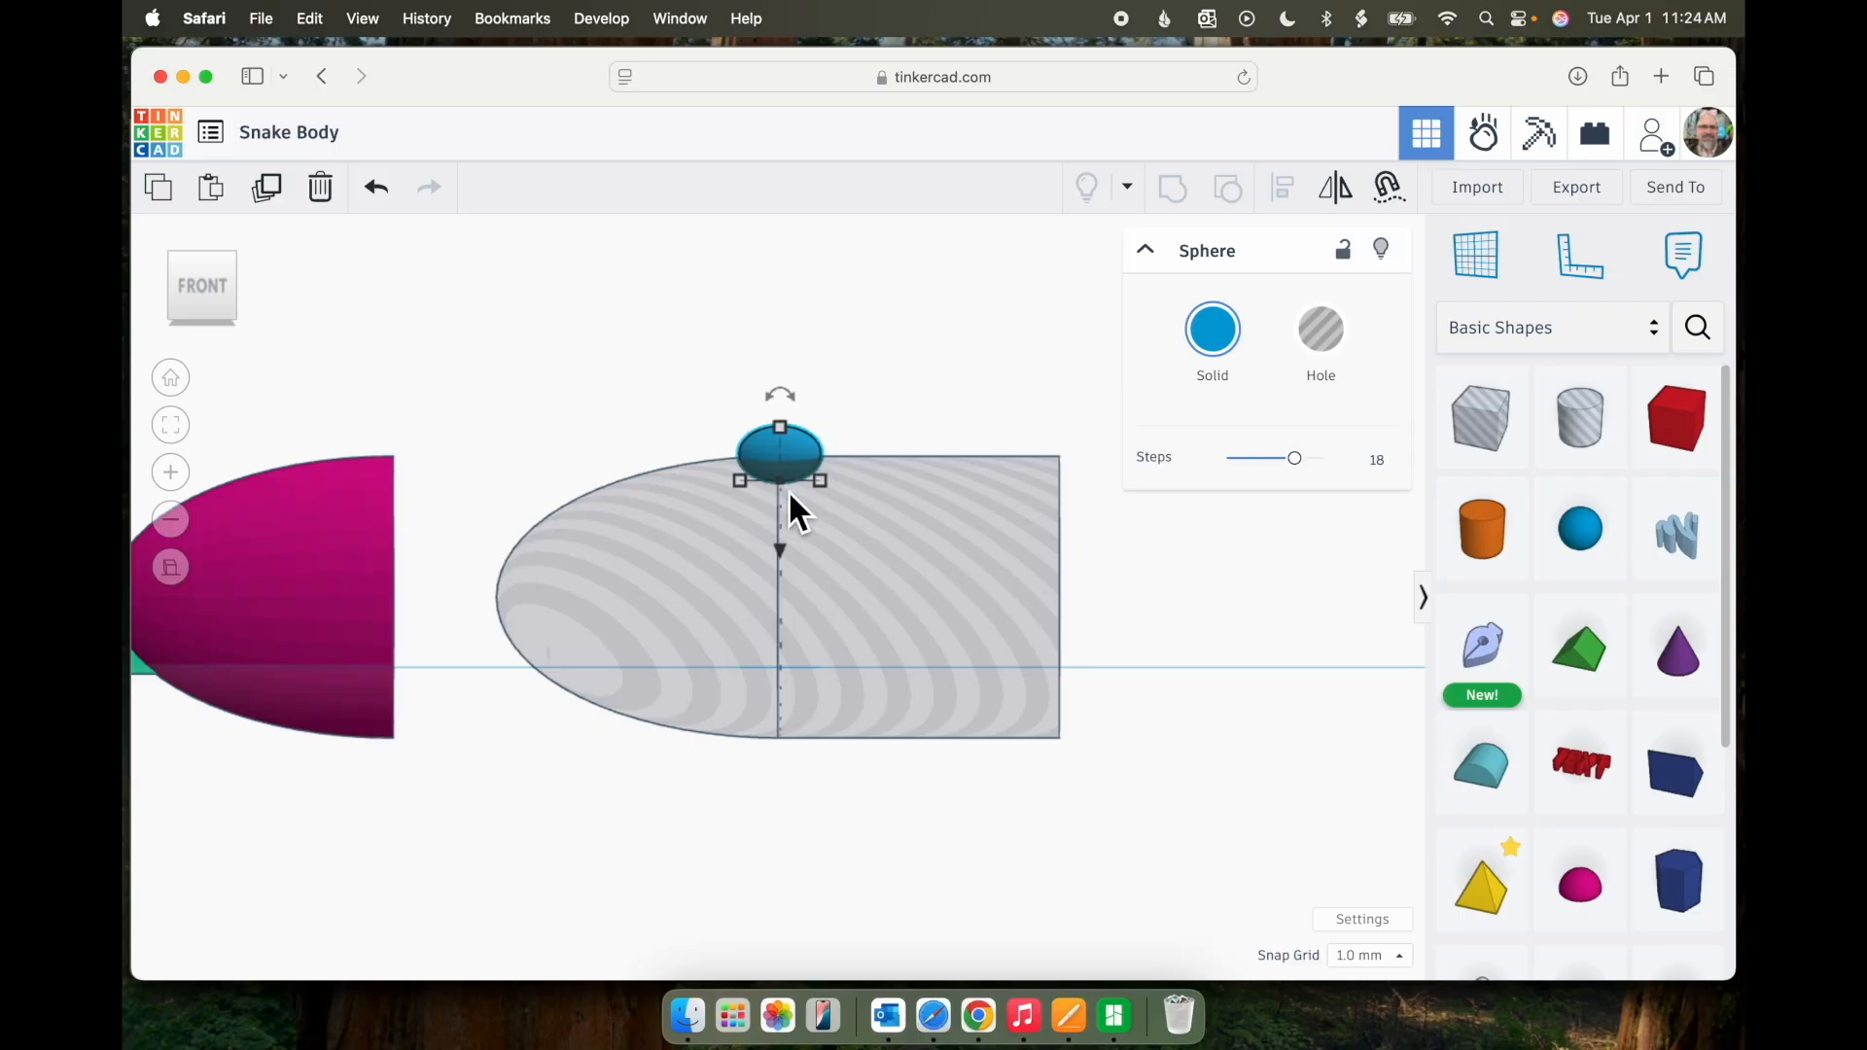
- Center the small sphere across the width of the grouped hole with Align
right_click_drag(955, 324, 957, 587)
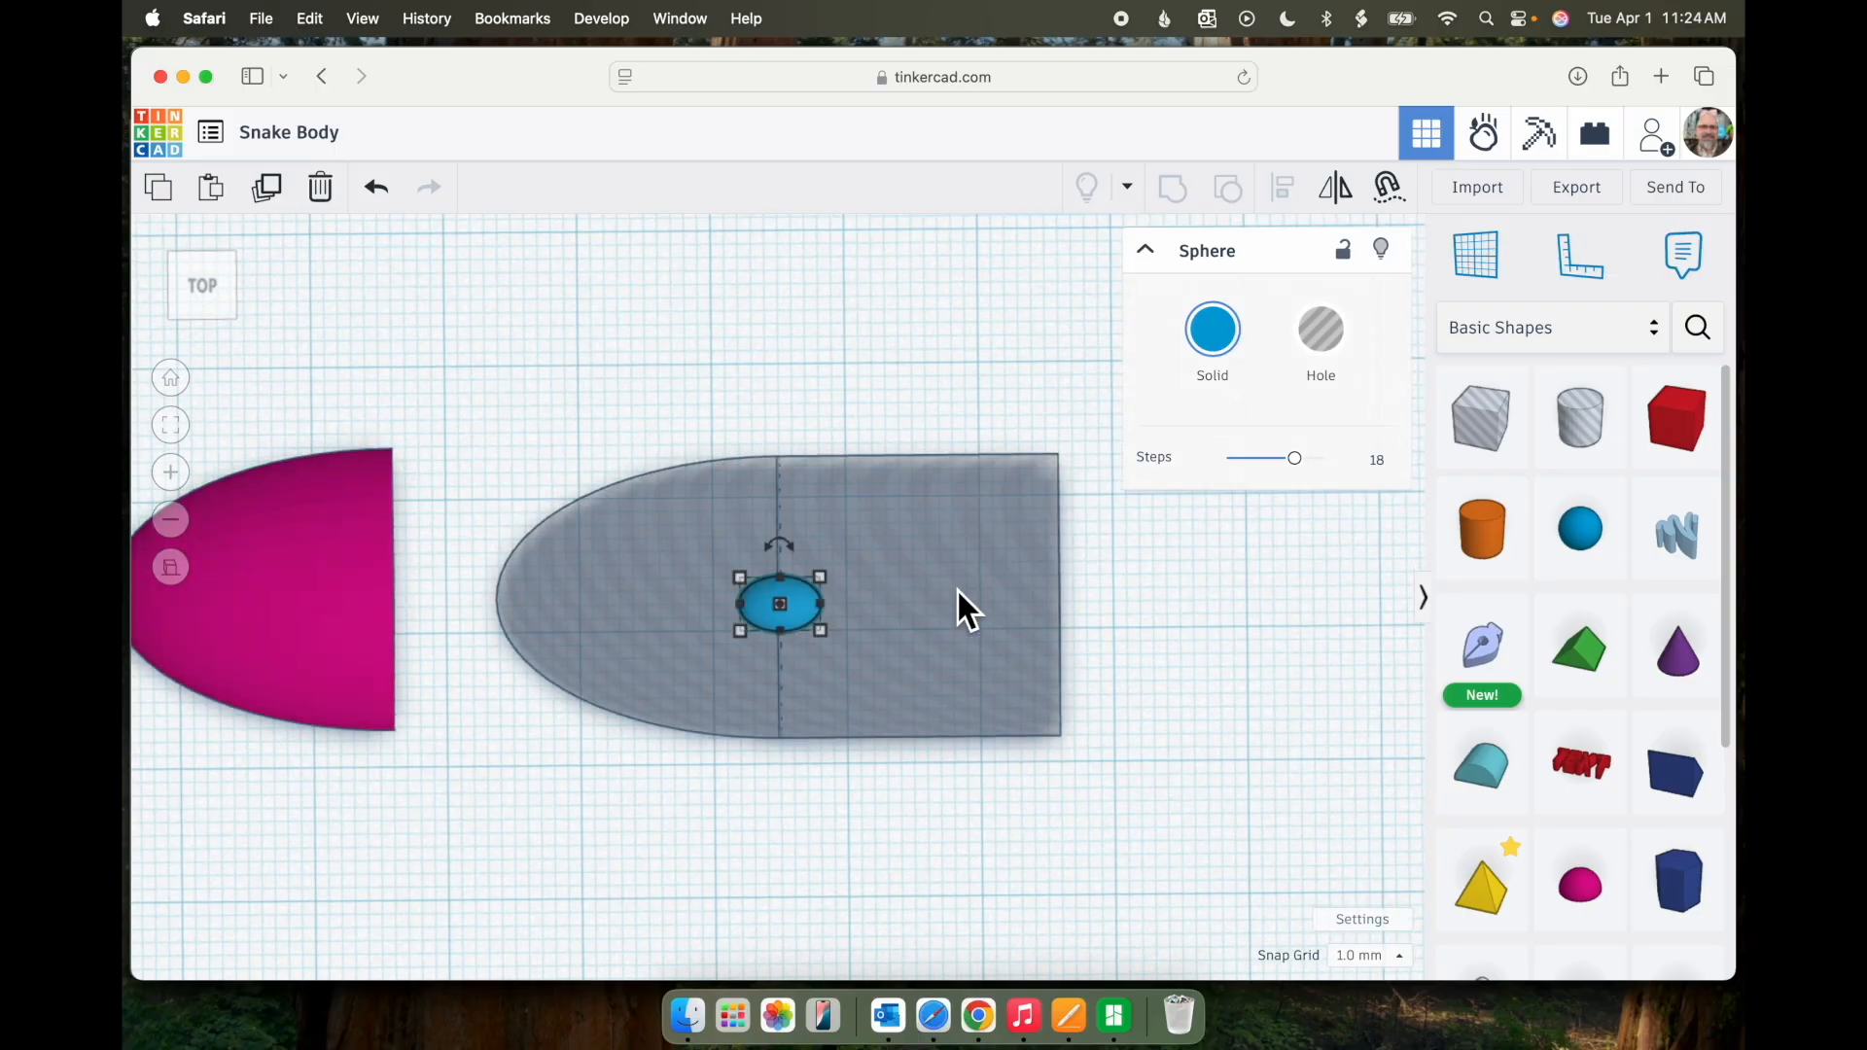
left_click(887, 725, "shift")
left_click(1283, 195)
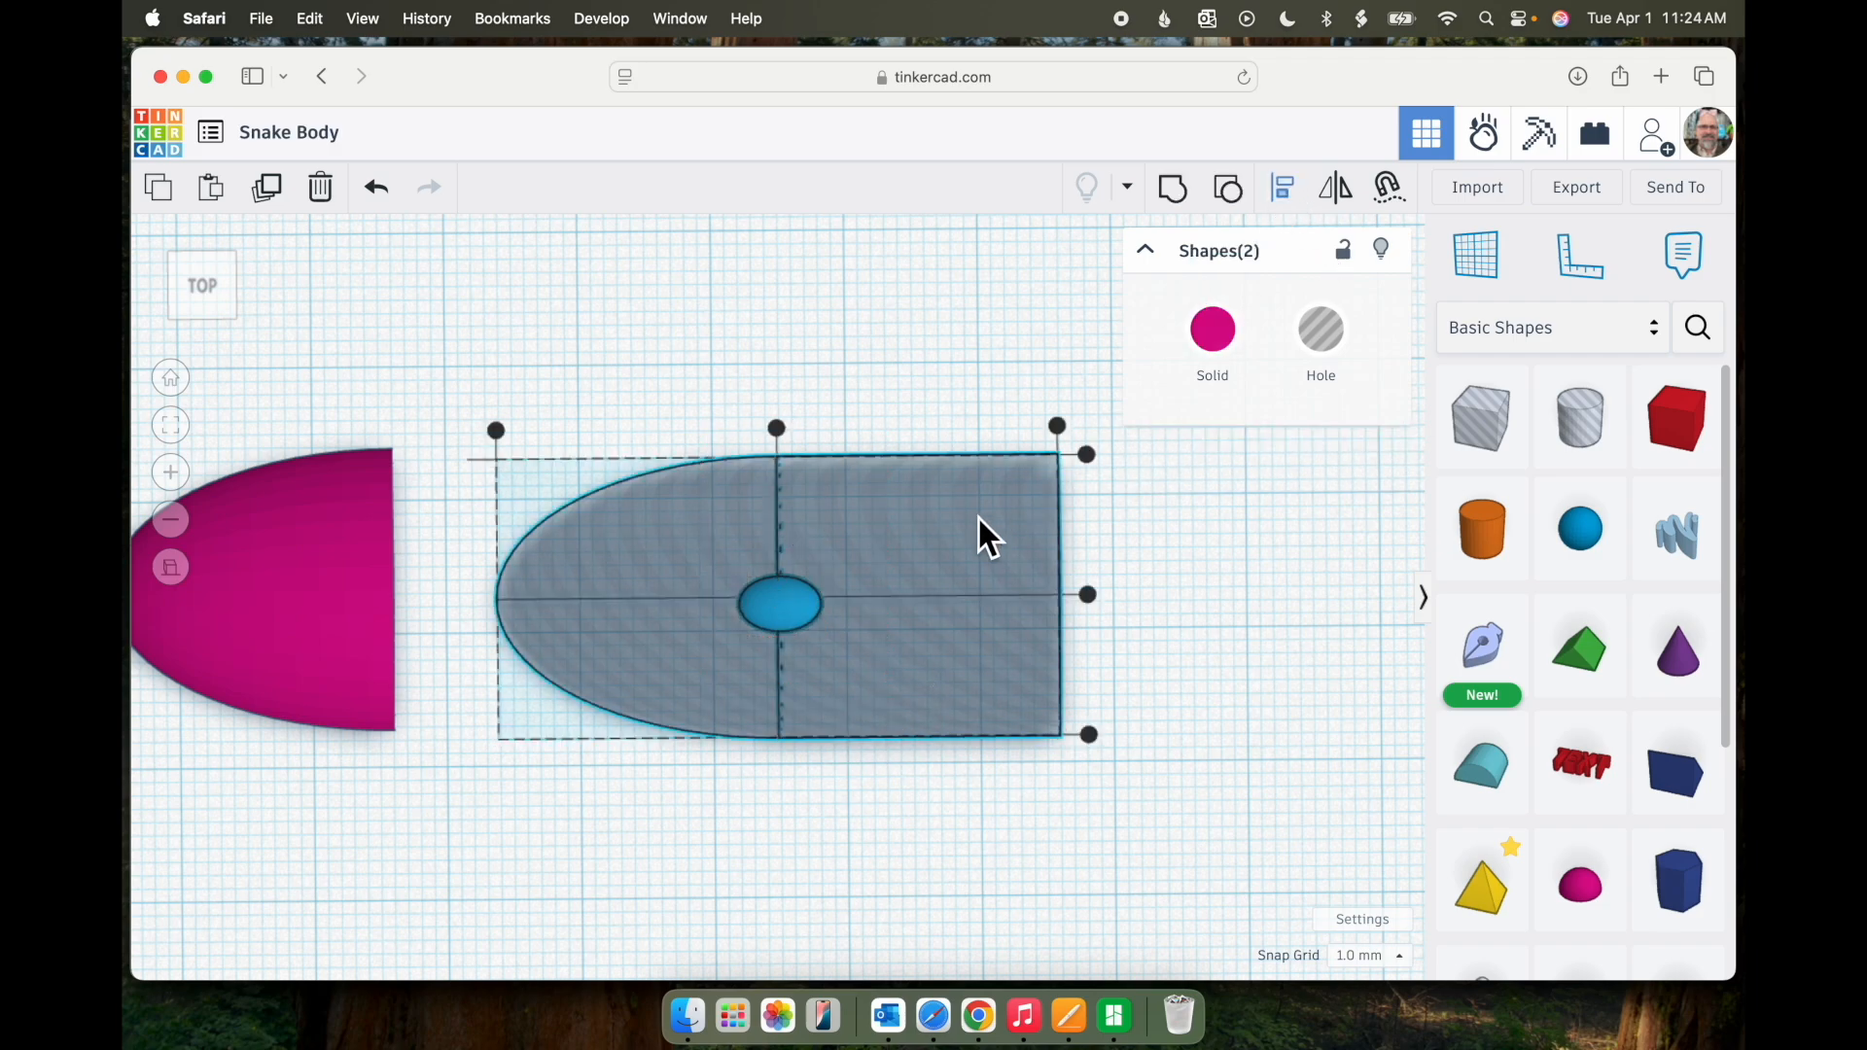
left_click(1088, 594)
left_click(1244, 619)
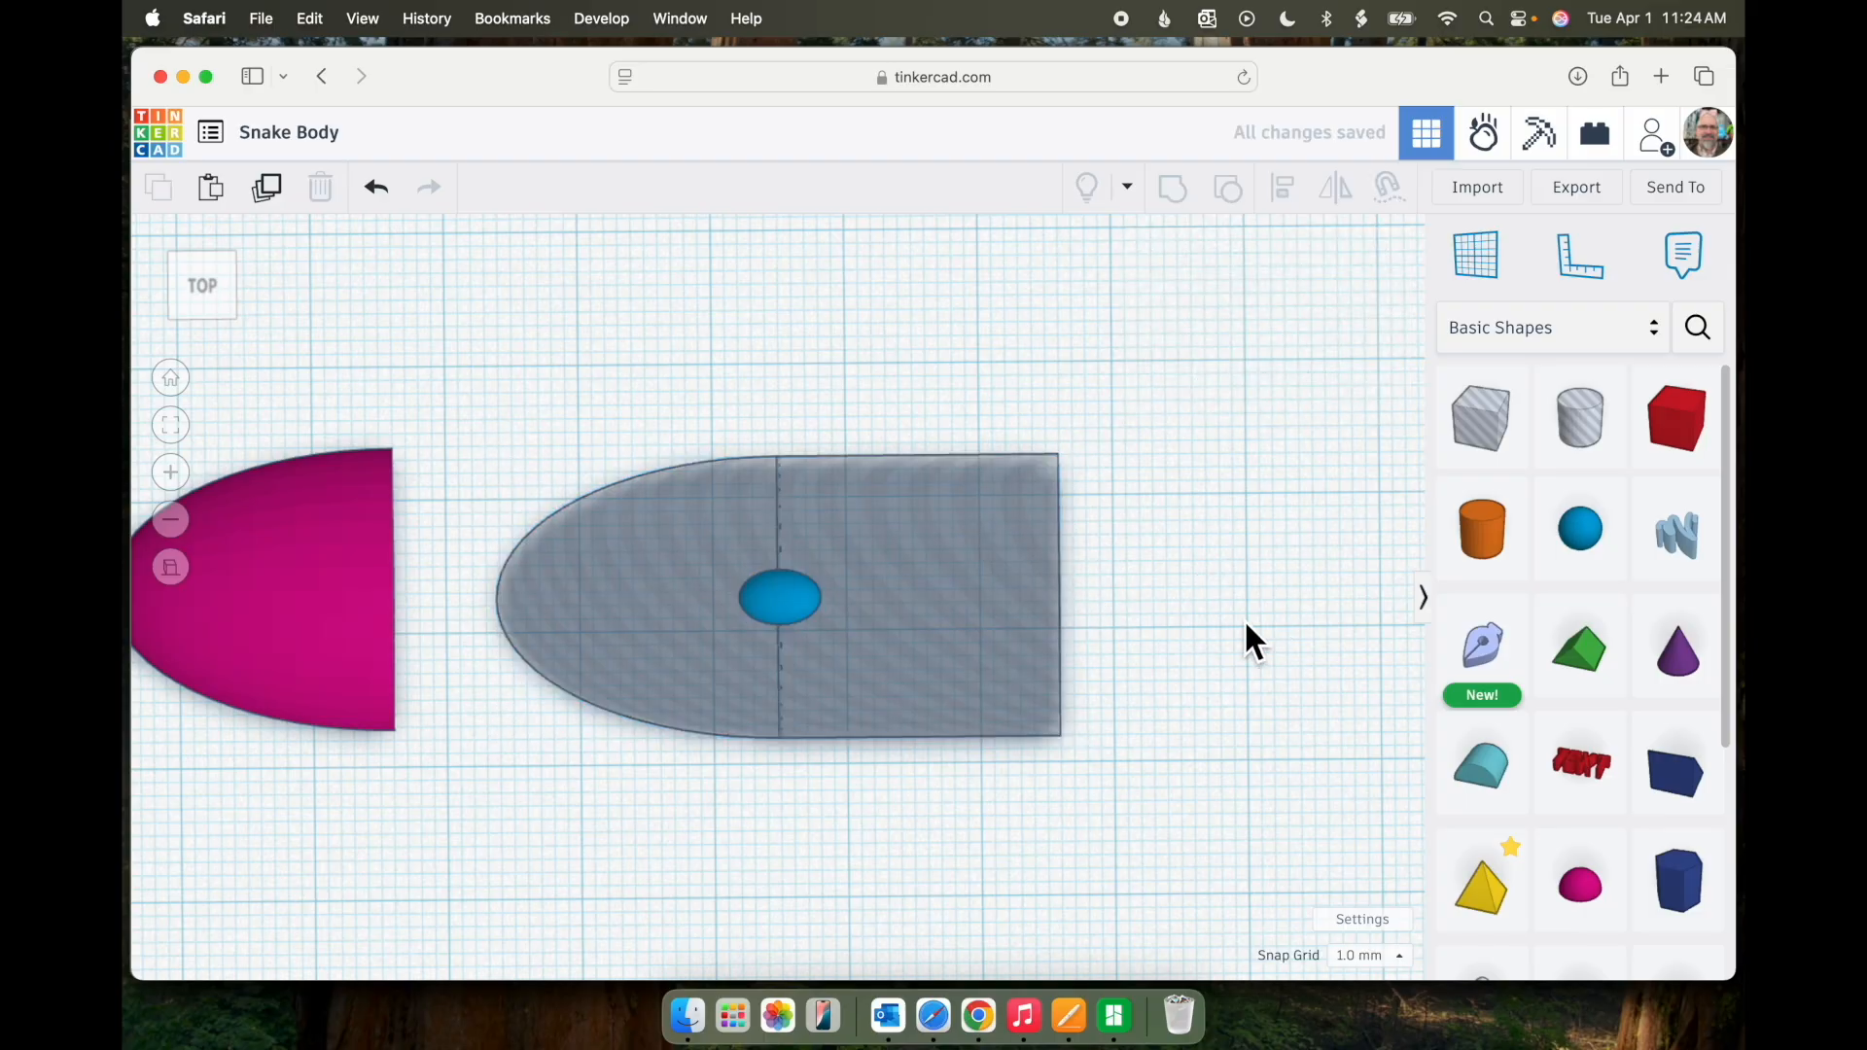
- Duplicate the small sphere and move the copy straight down to the hole's bottom edge at the seam
right_click_drag(1244, 619, 1251, 387)
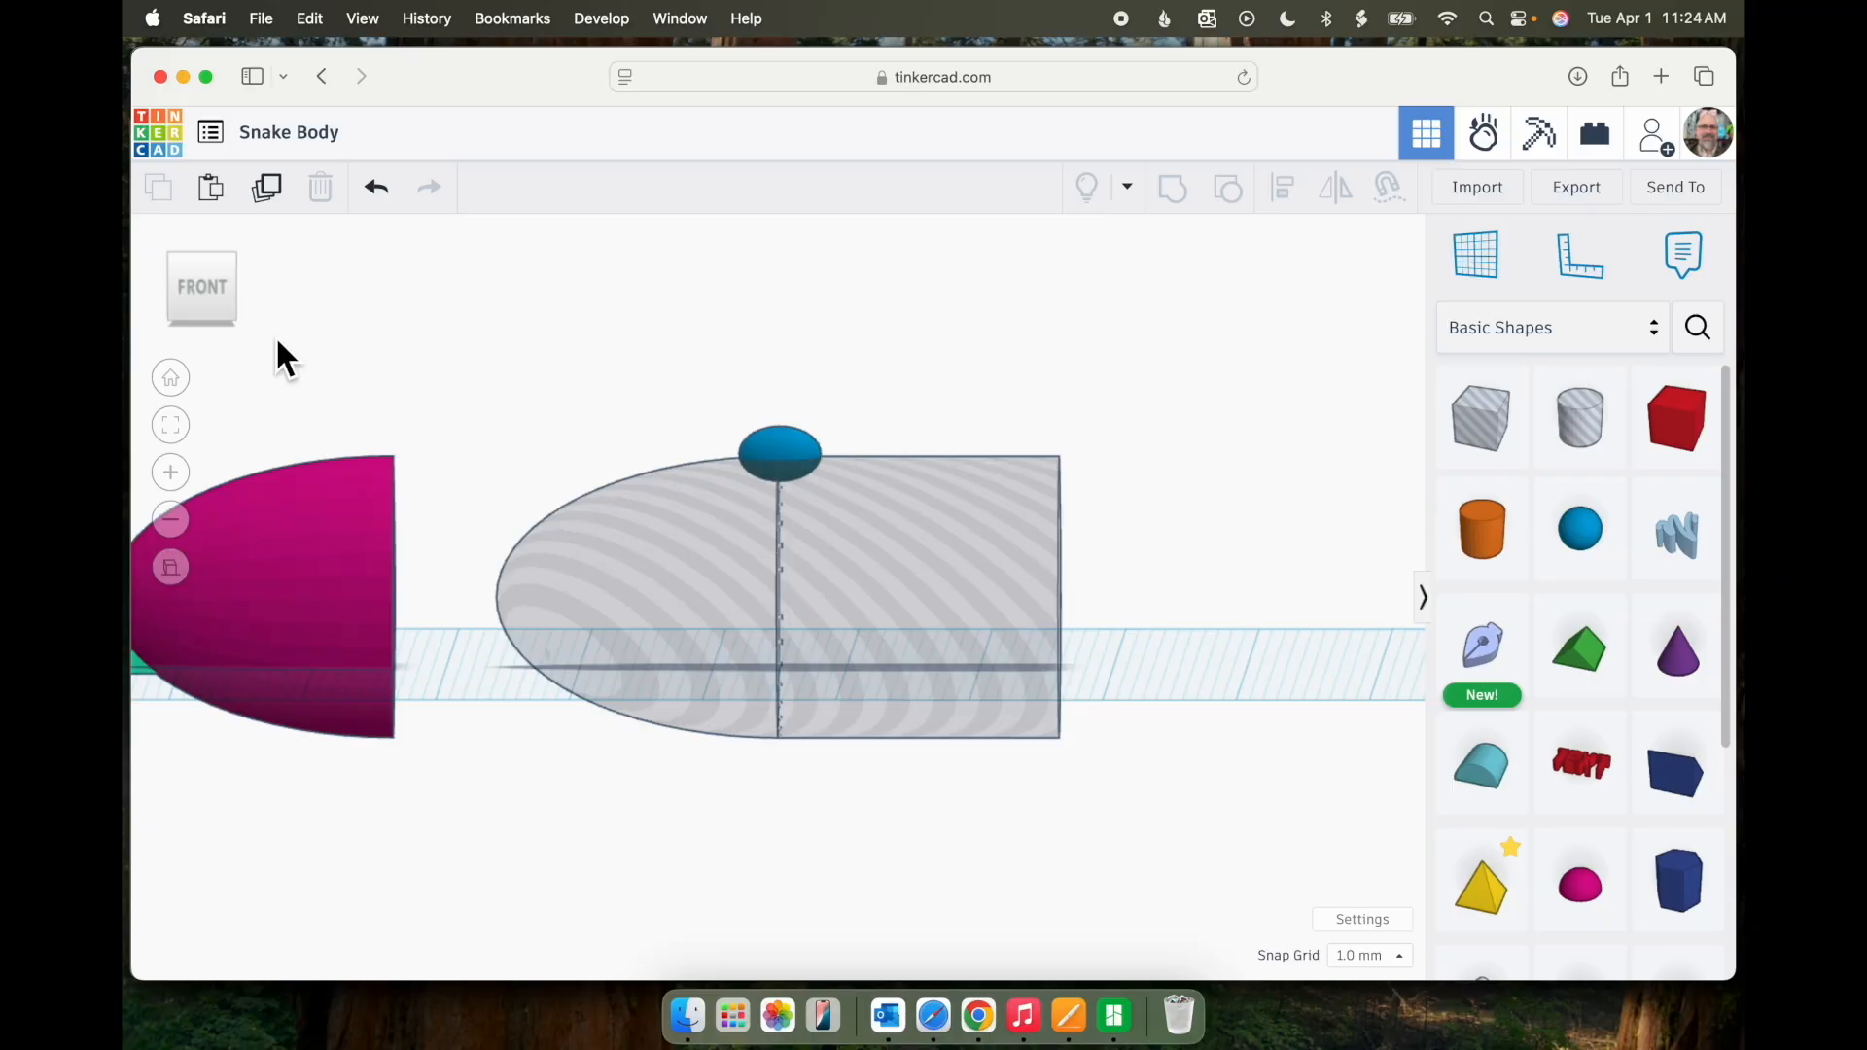
left_click(201, 290)
left_click(788, 445)
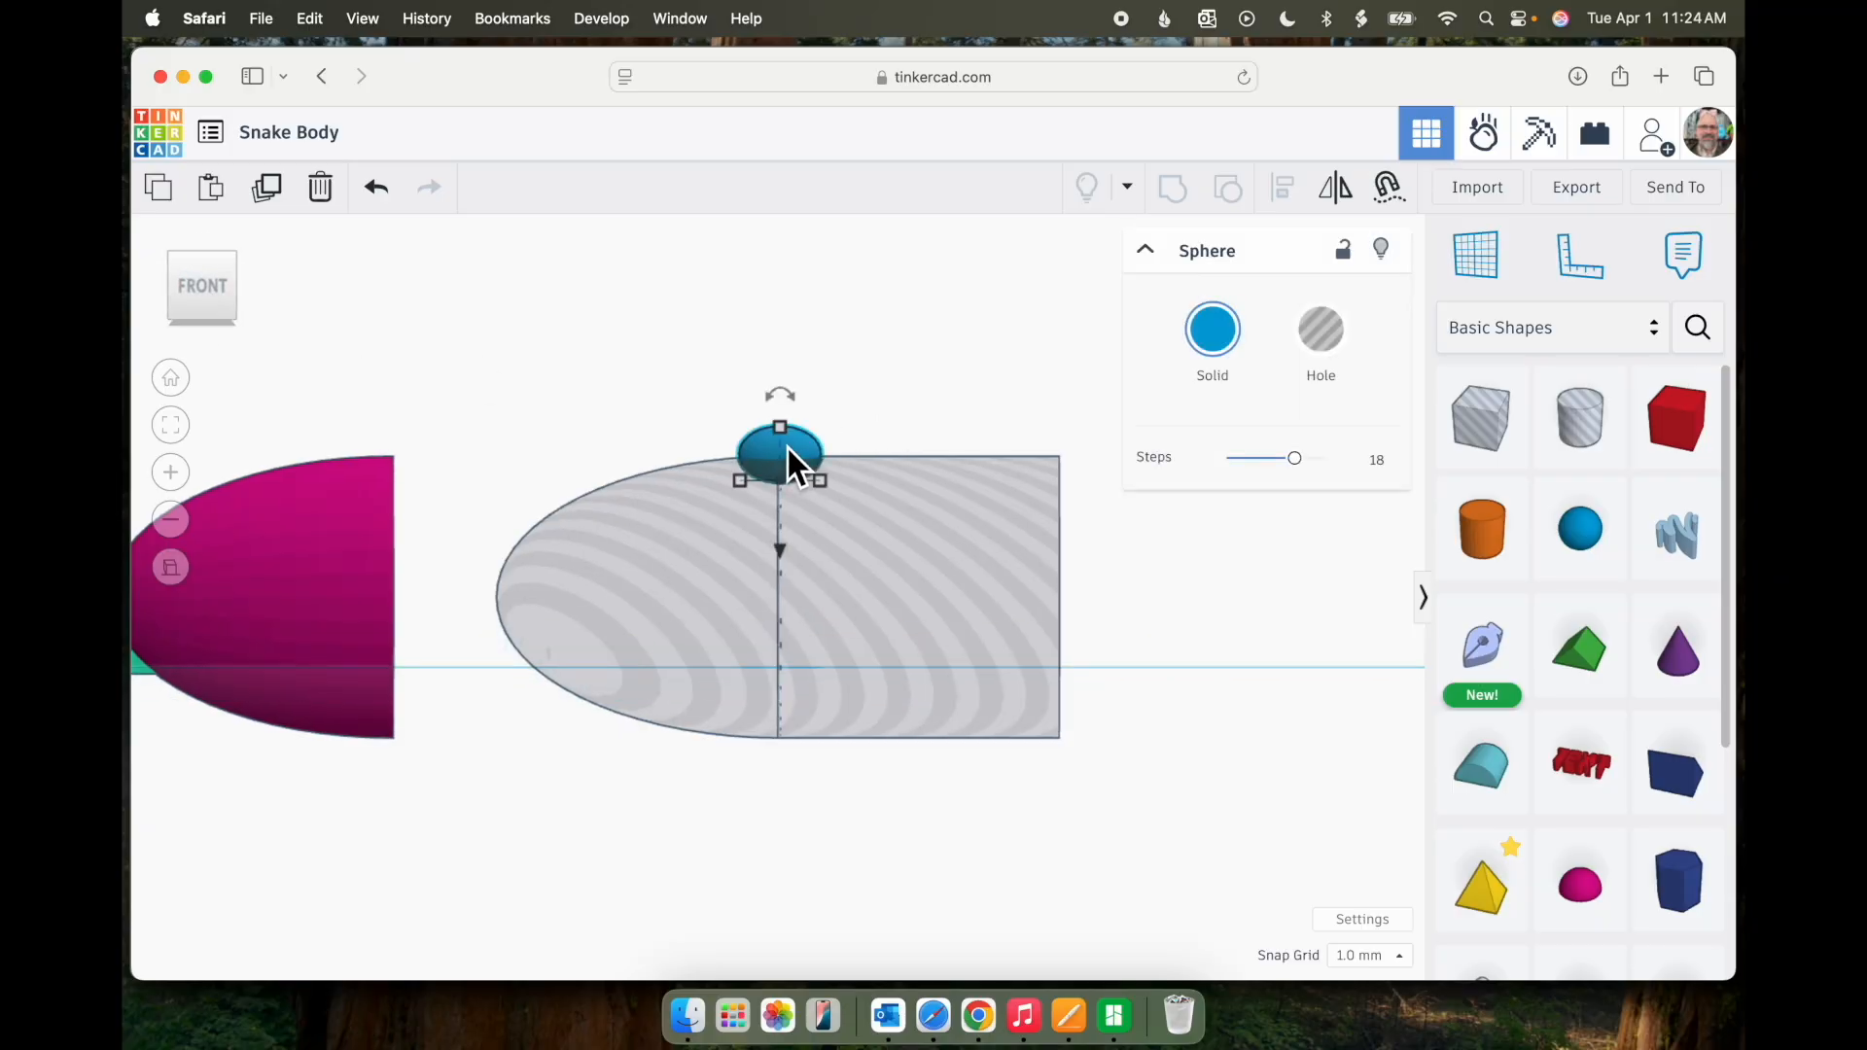
left_click(273, 193)
key("d")
left_click_drag(784, 745, 779, 844)
left_click(1132, 766)
- Hide the four shapes of the original snake segment beside the hole
right_click_drag(1132, 767, 1118, 807)
left_click_drag(249, 449, 455, 732)
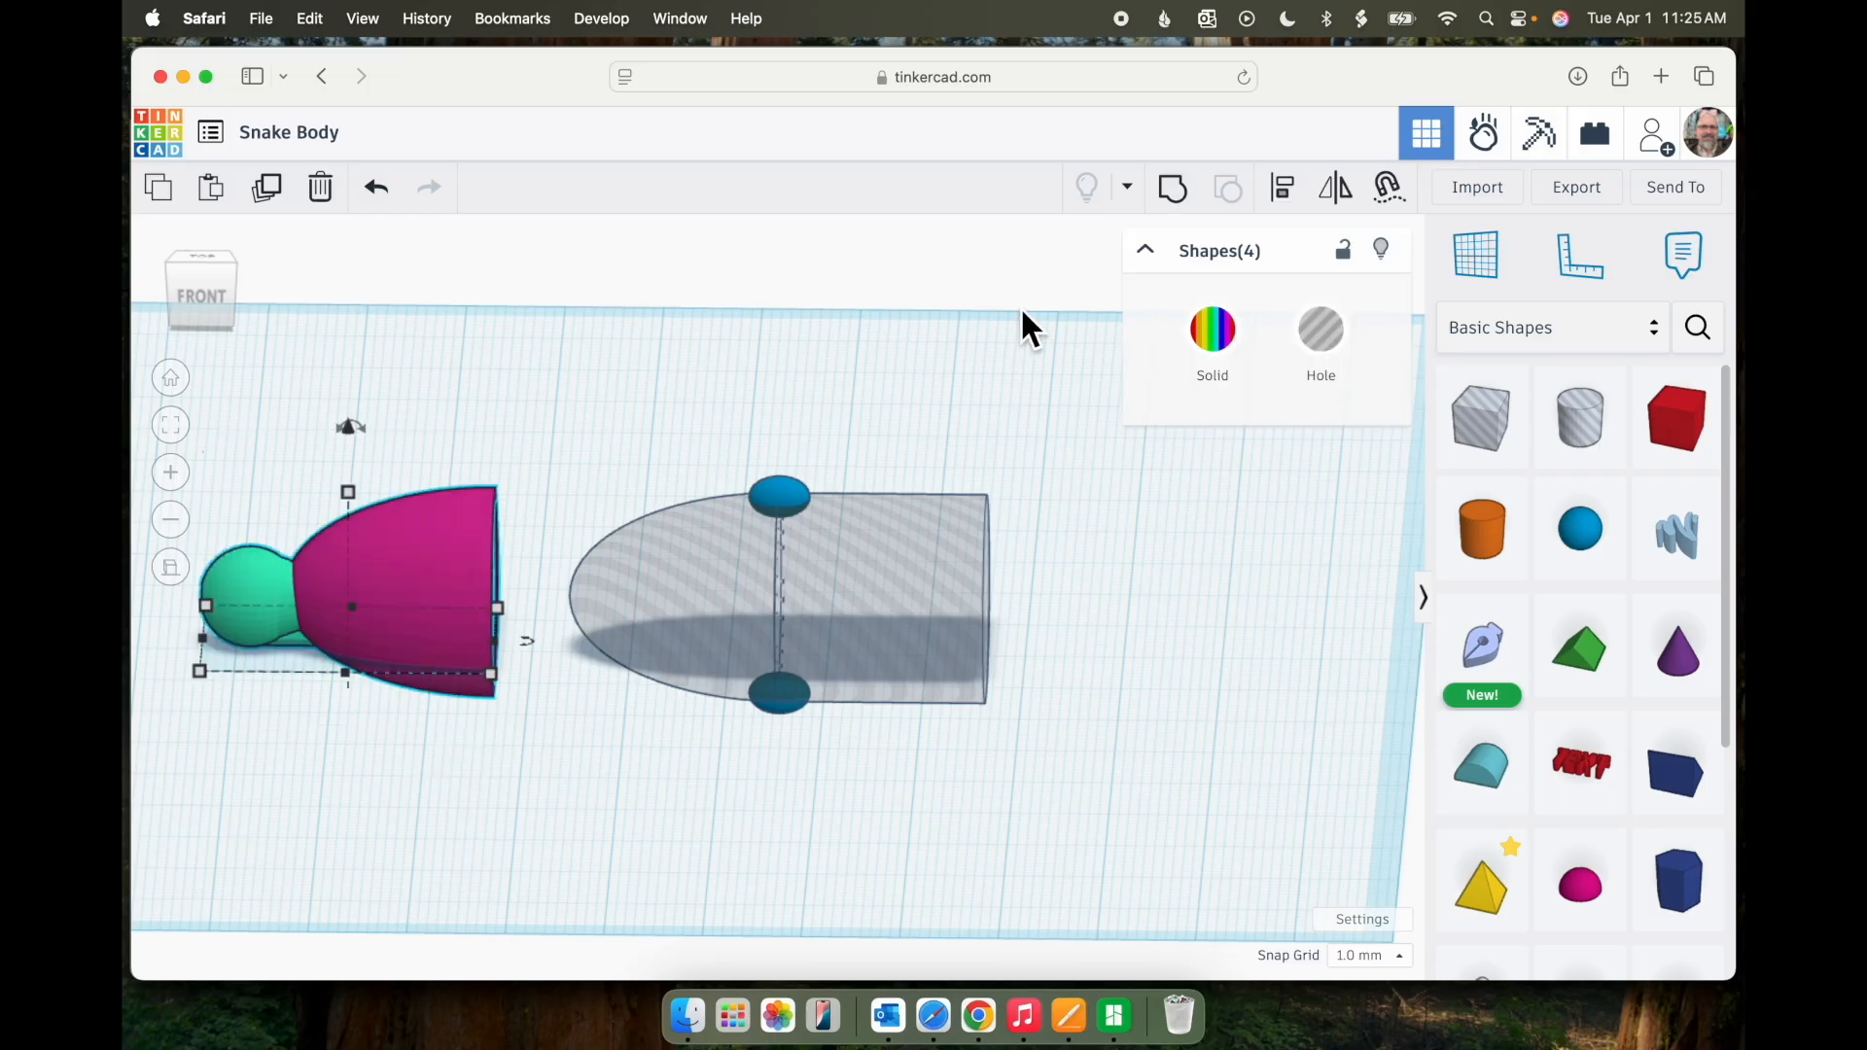
left_click(1380, 249)
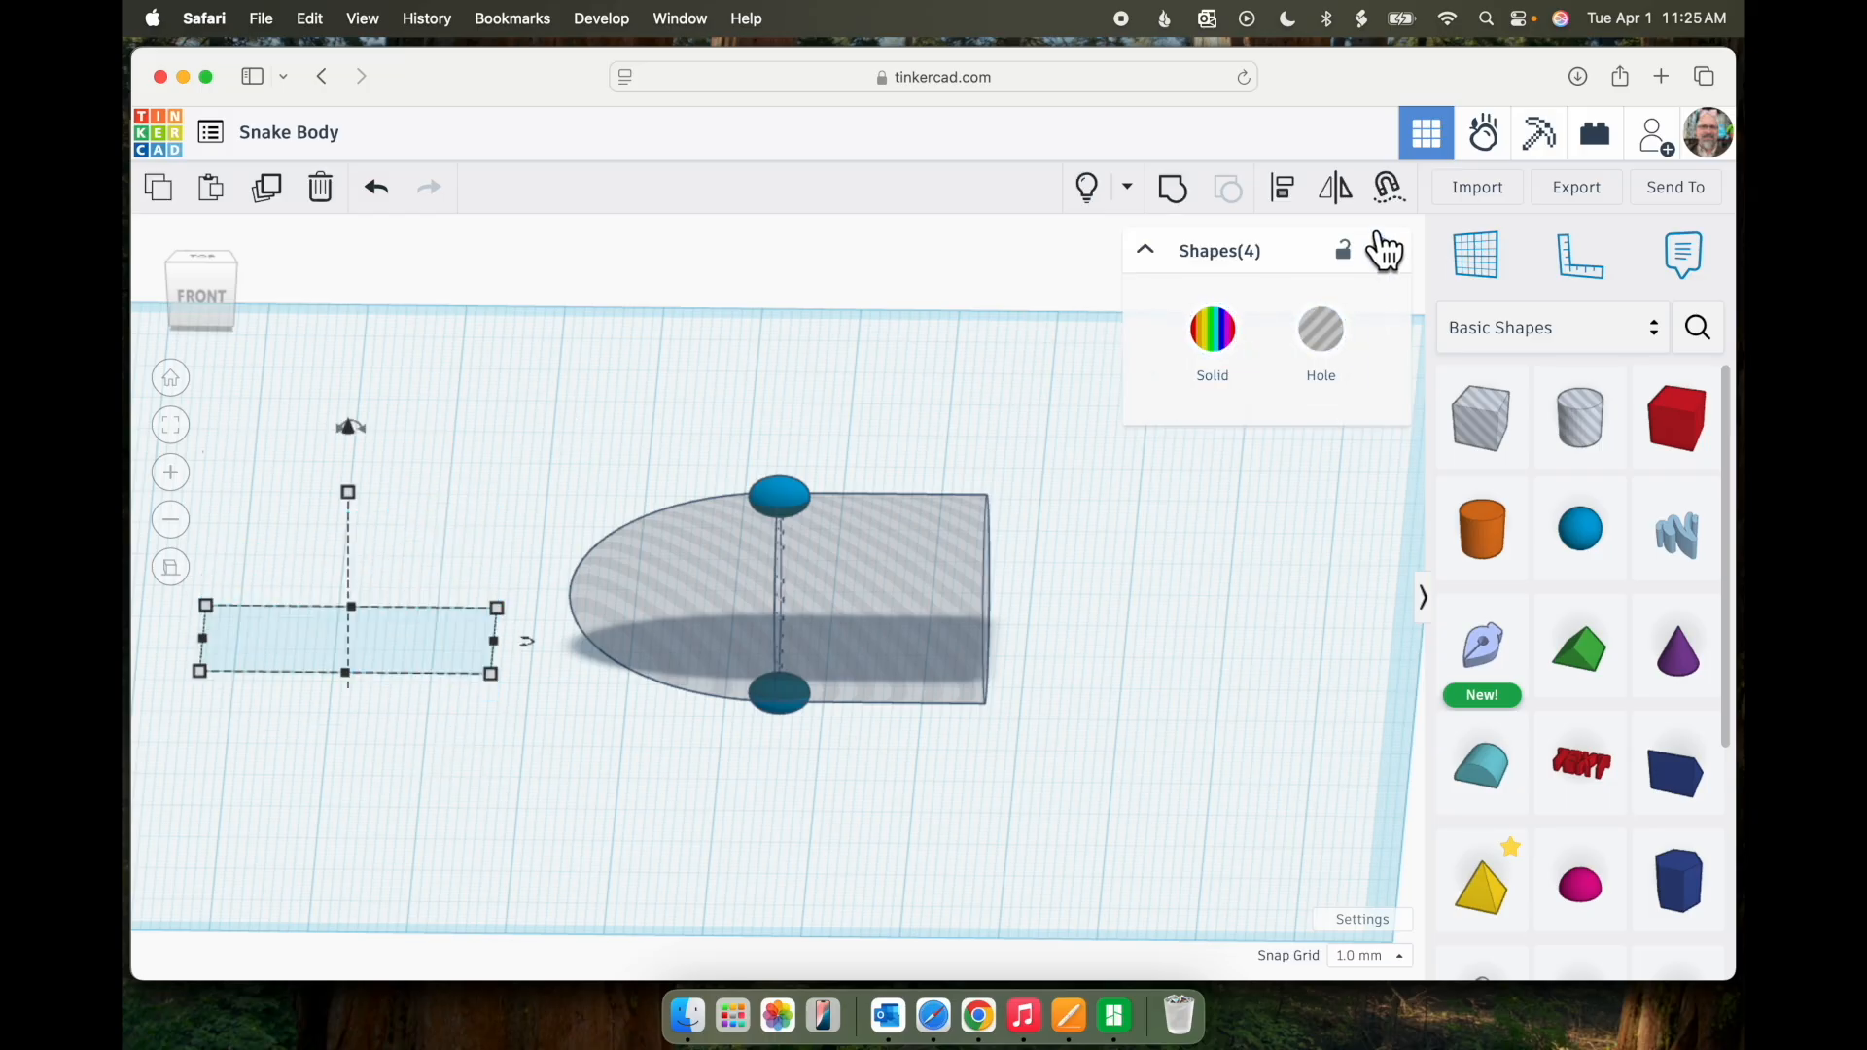
- Group the upper and lower small spheres into one shape and duplicate the pair in place
left_click(203, 296)
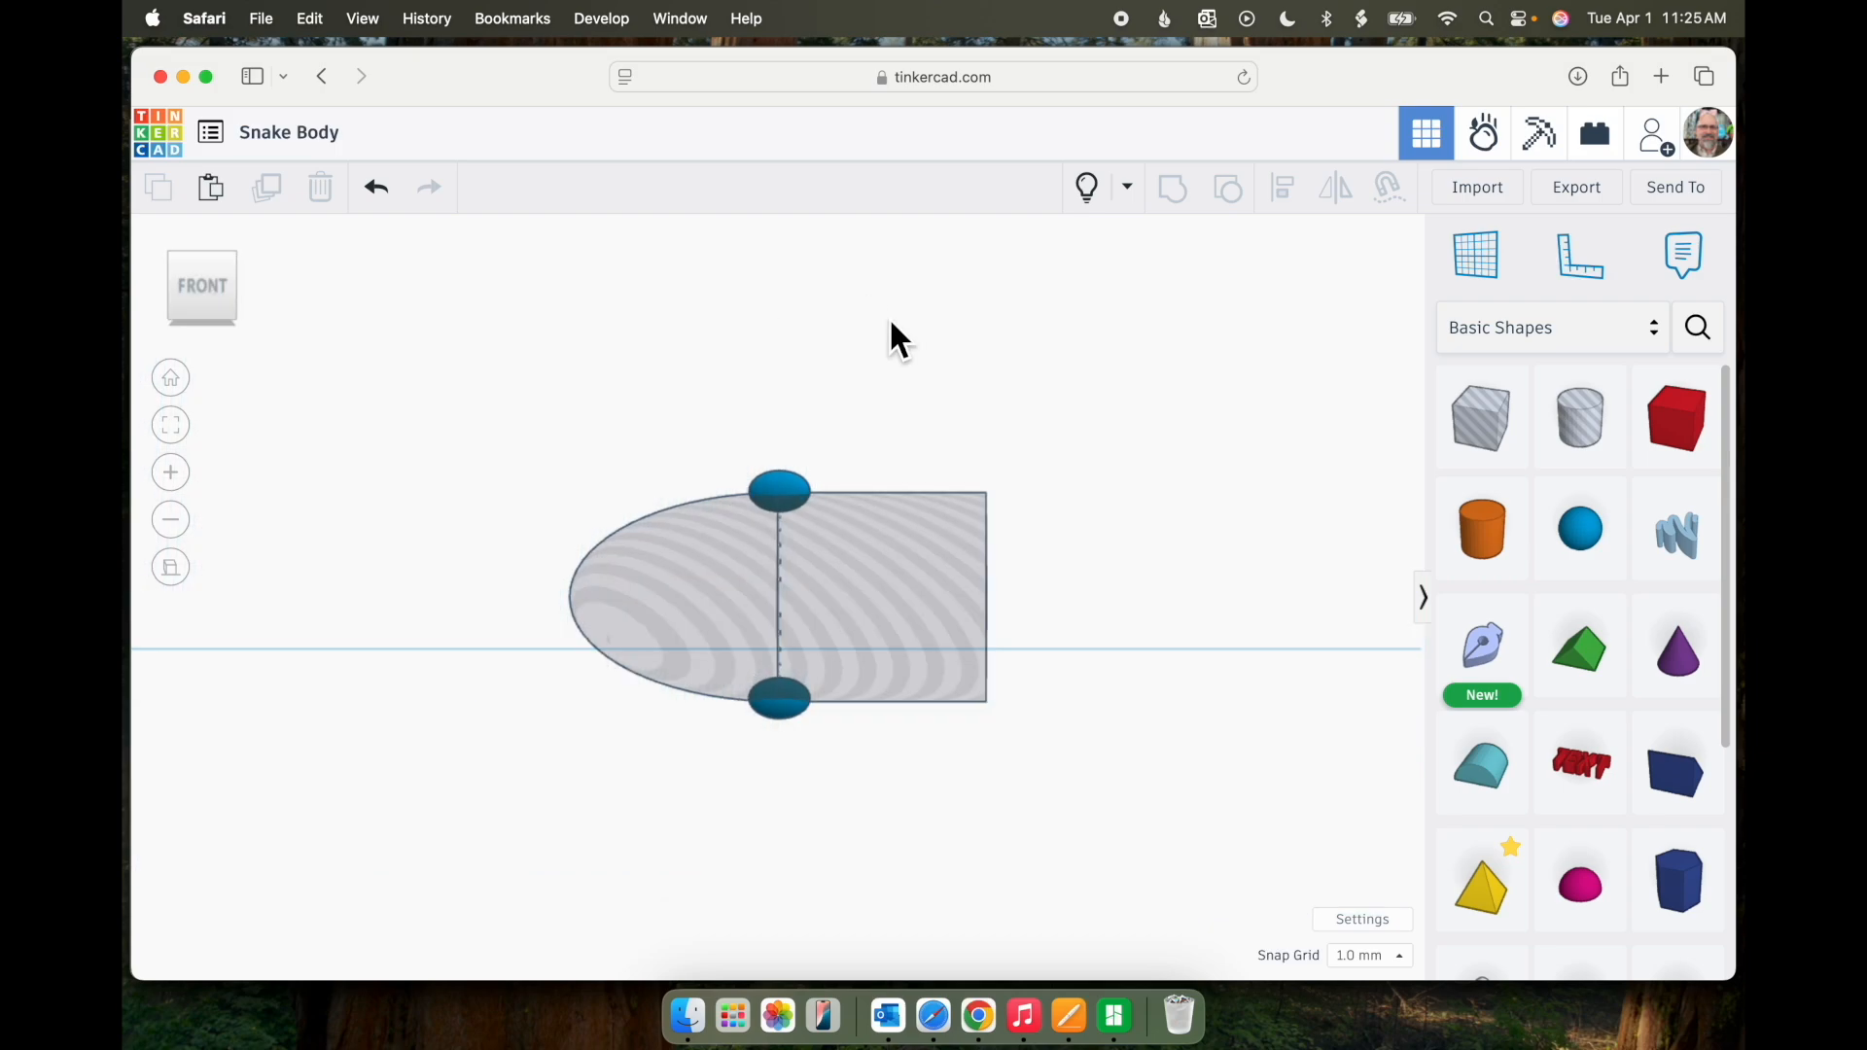
left_click(791, 488)
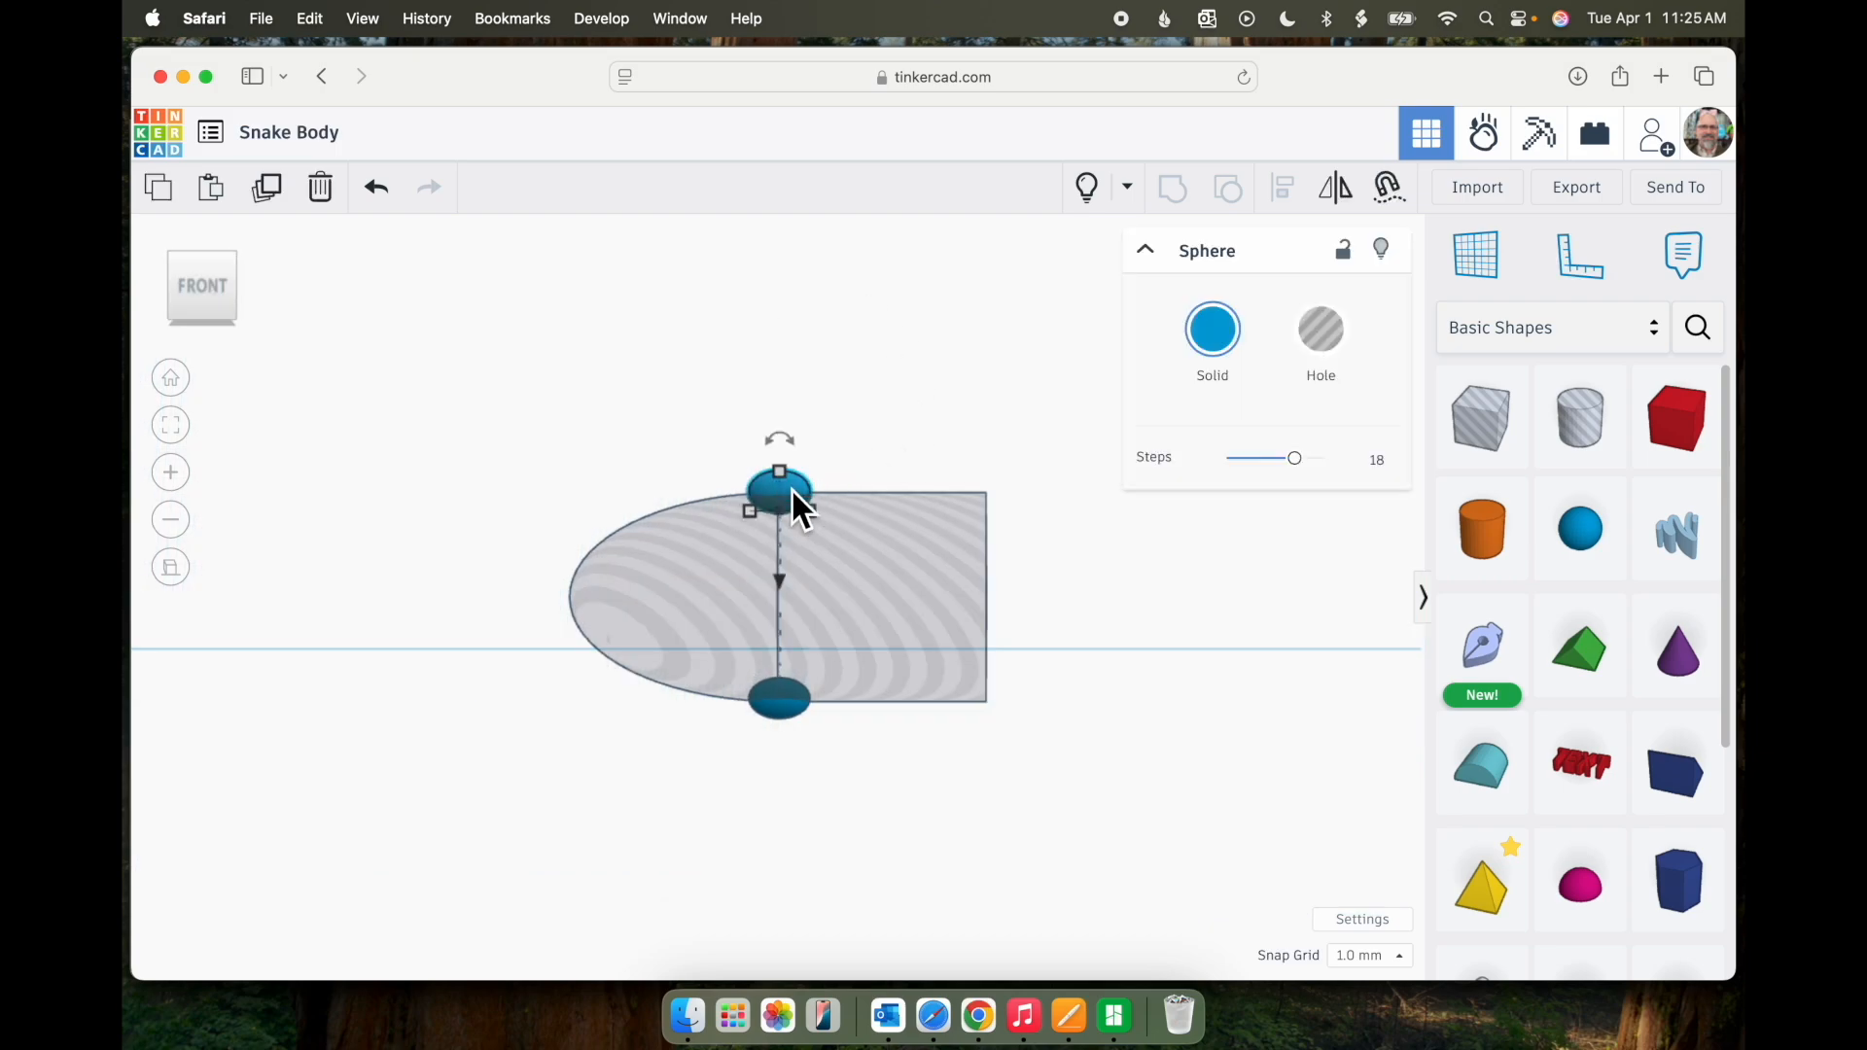
left_click(784, 712, "shift")
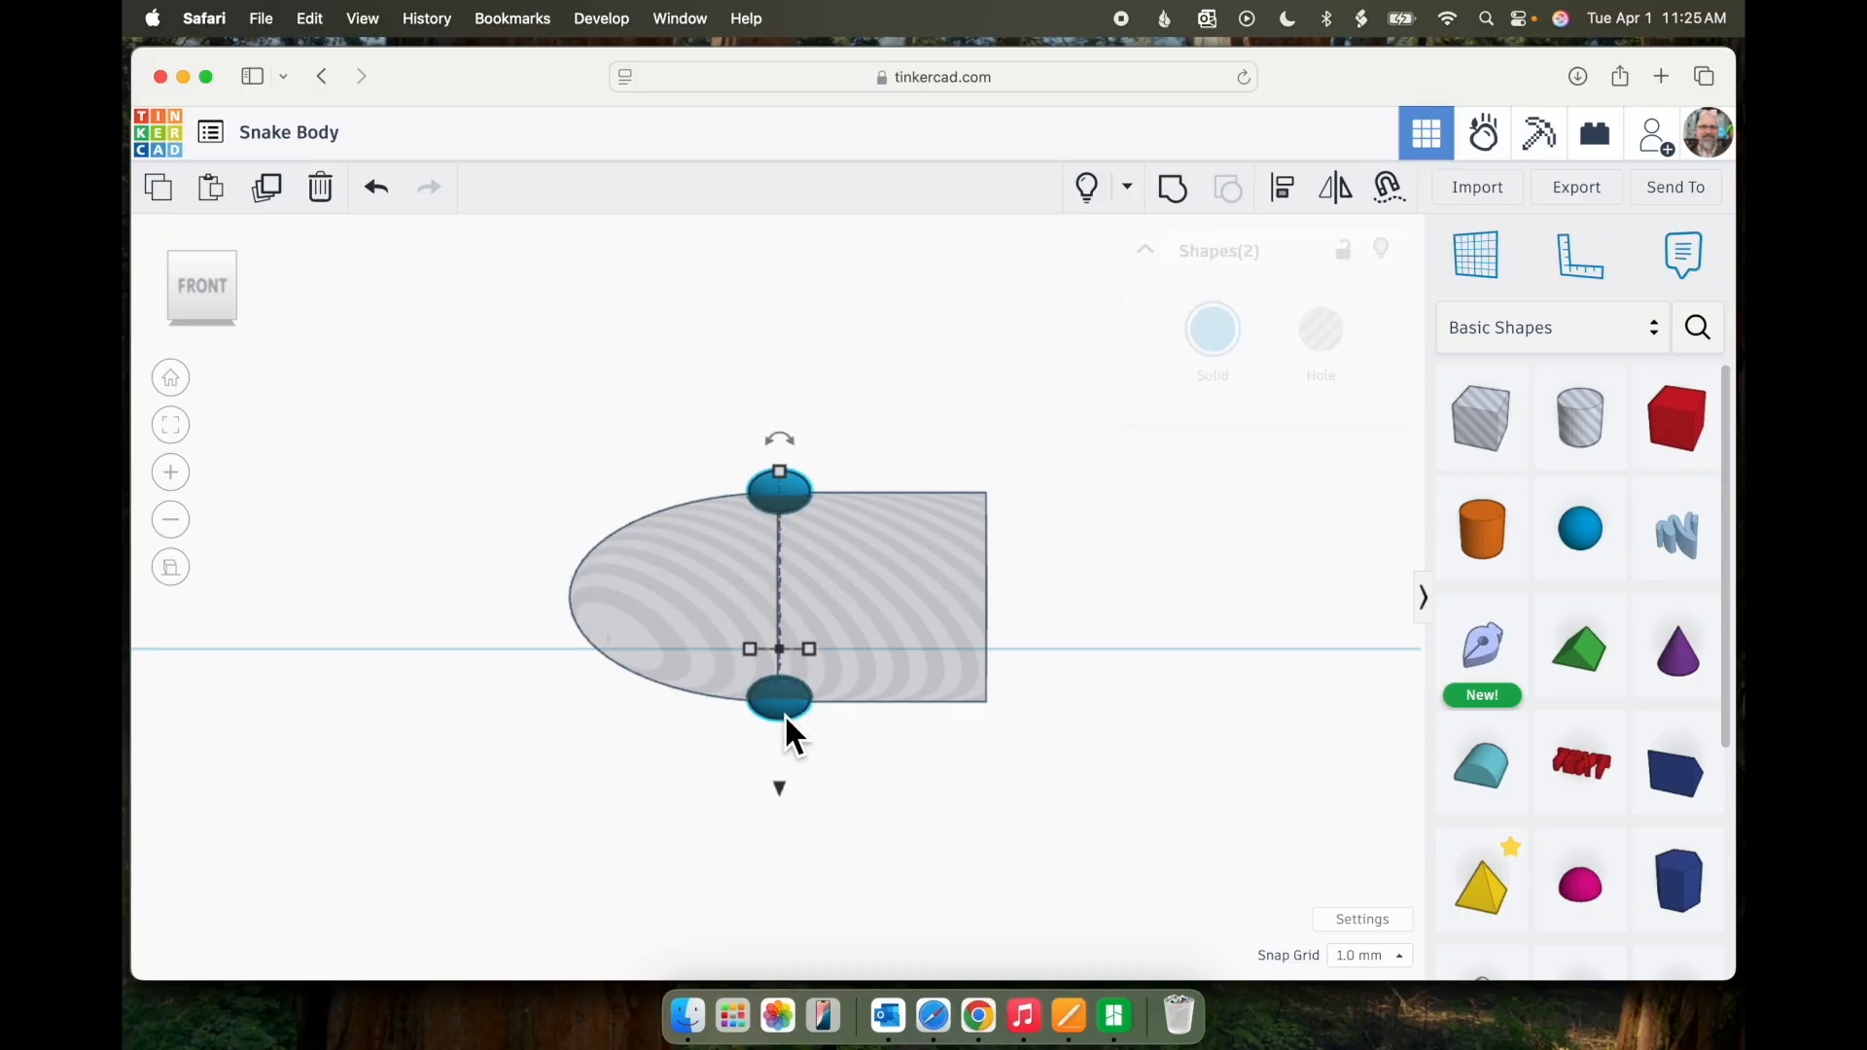
left_click(267, 187)
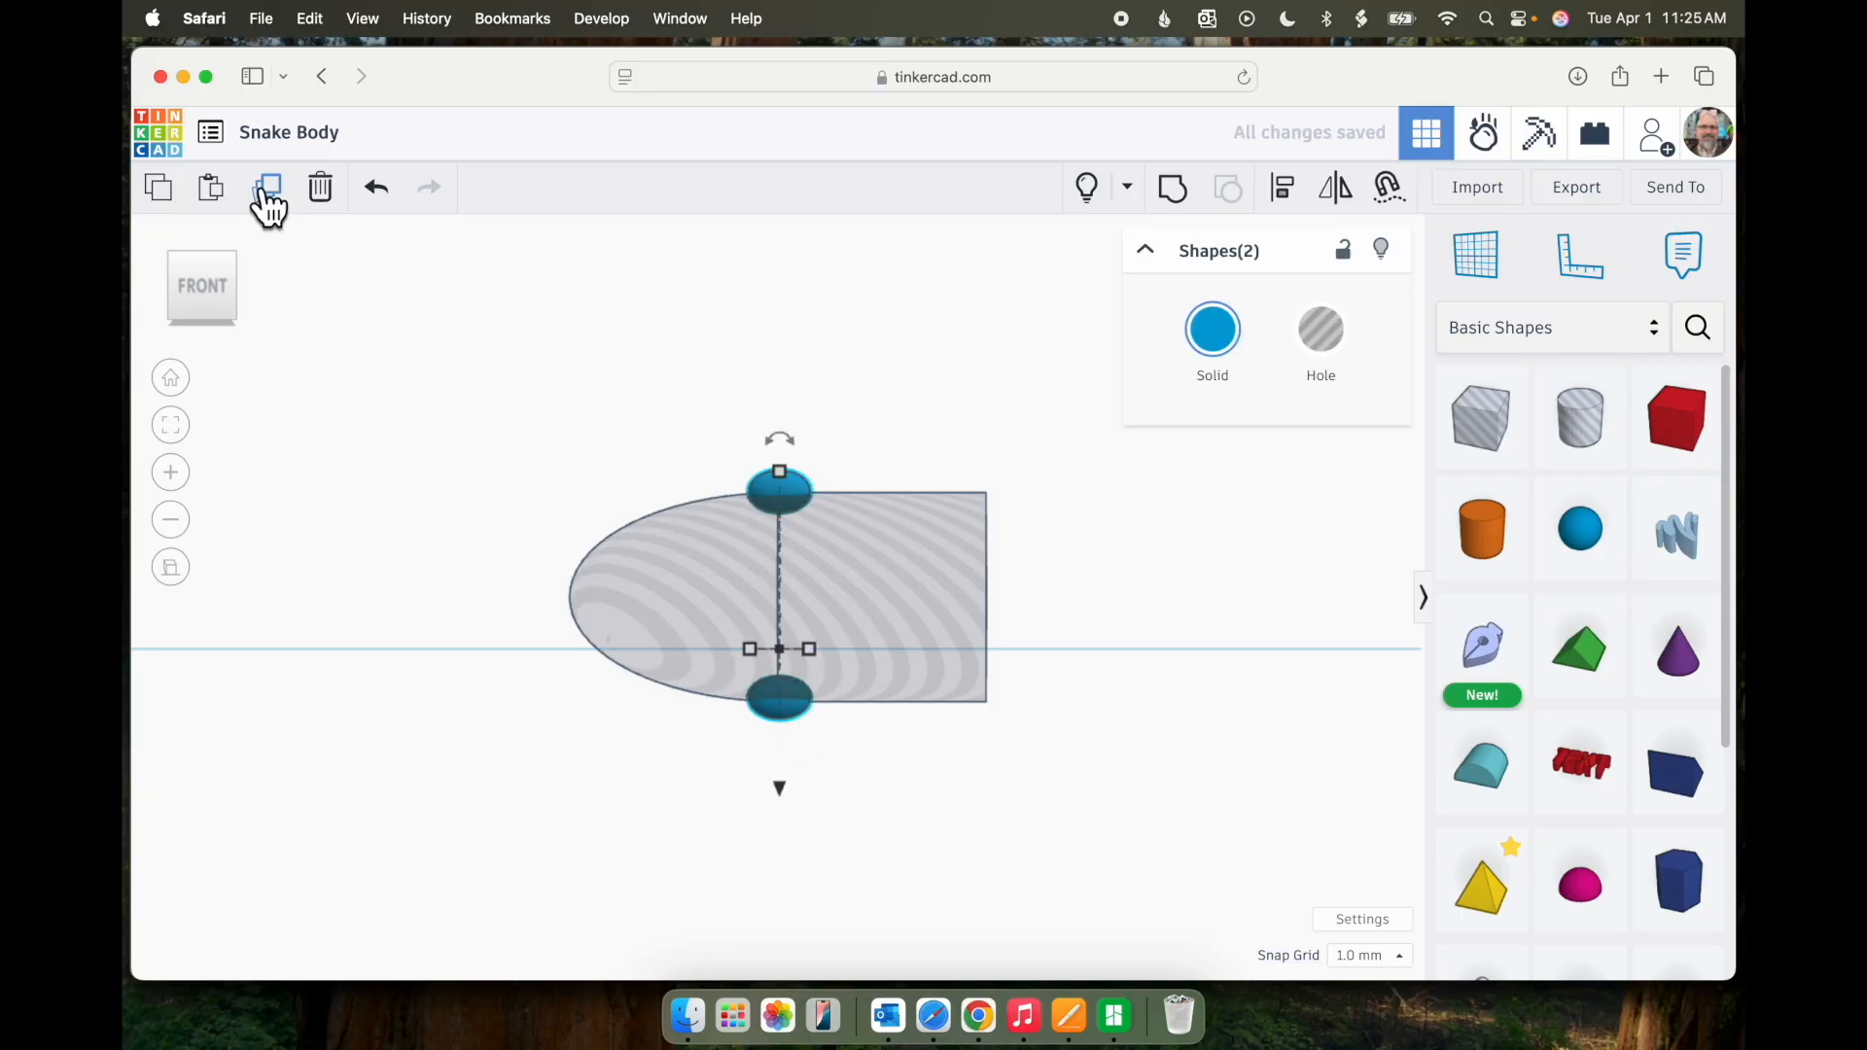
left_click(248, 286)
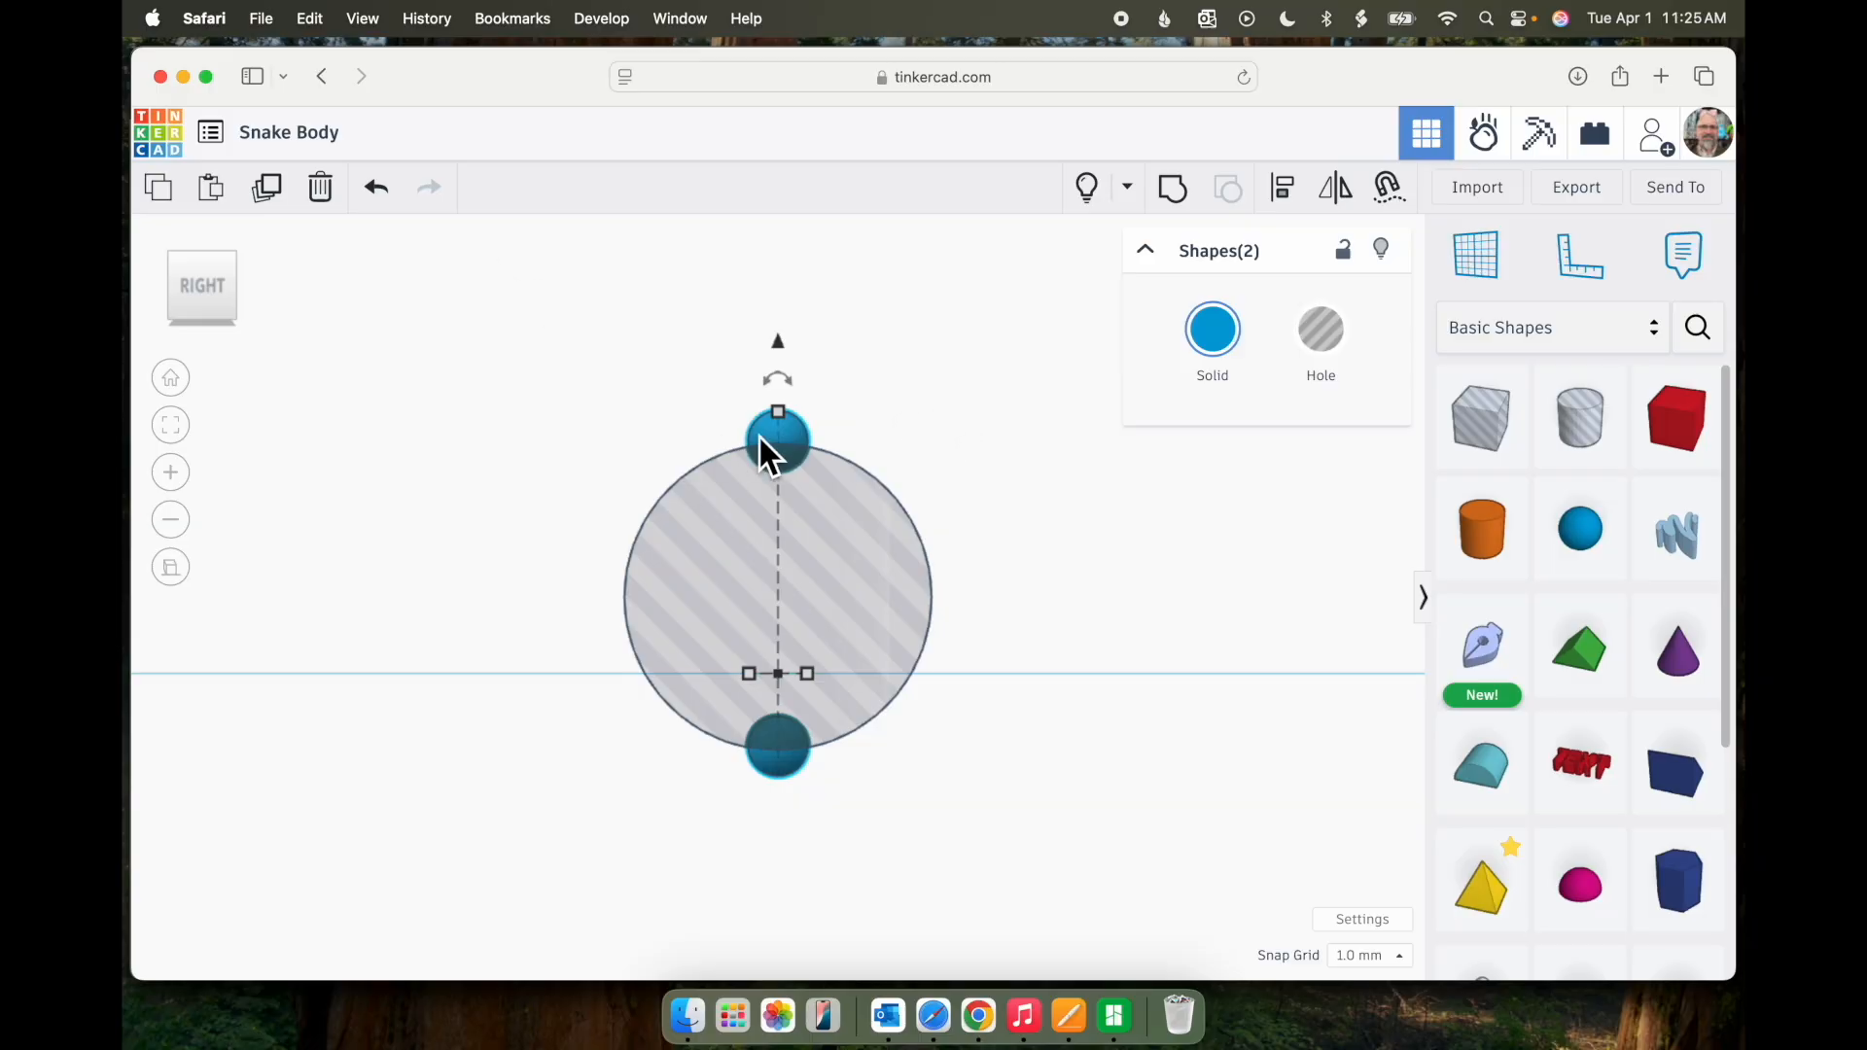
left_click(269, 188)
key("ctrl+g")
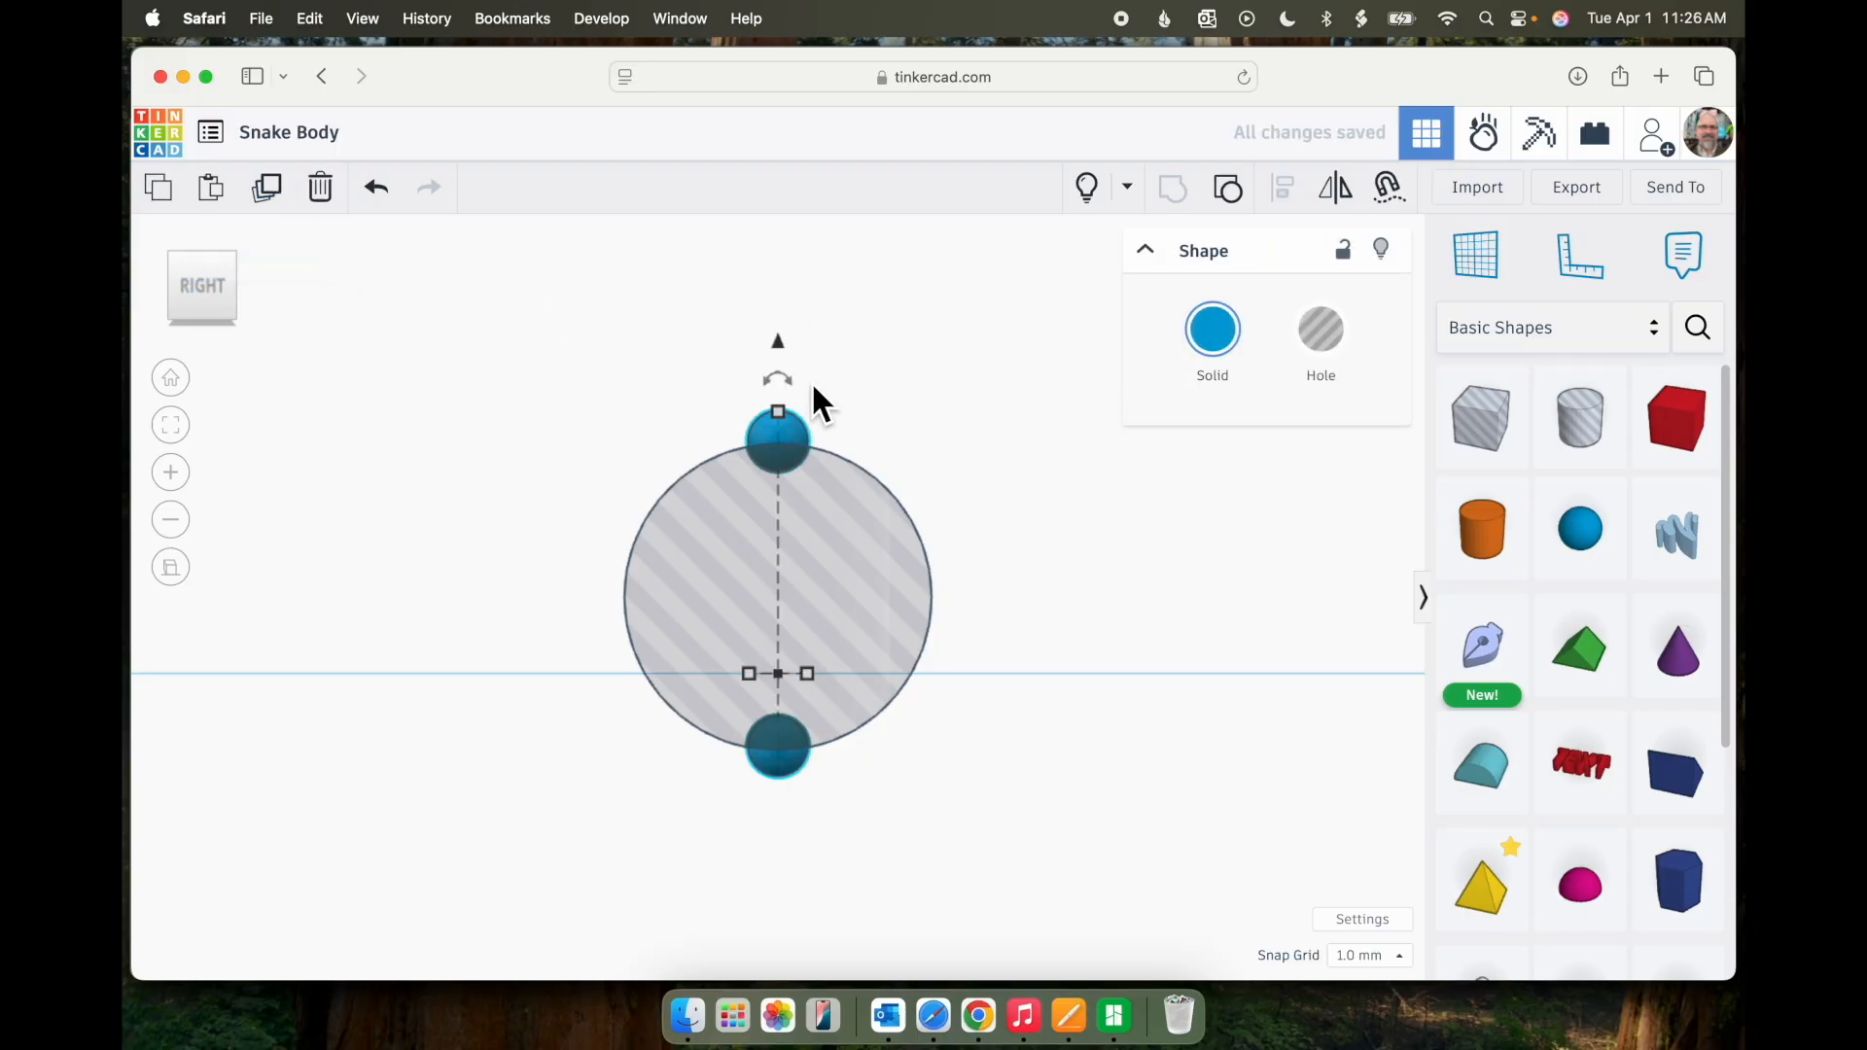
- Rotate the duplicated sphere pair 12° around the hole's axis and repeat the duplication until the spheres form a closed ring
left_click_drag(789, 382, 865, 247)
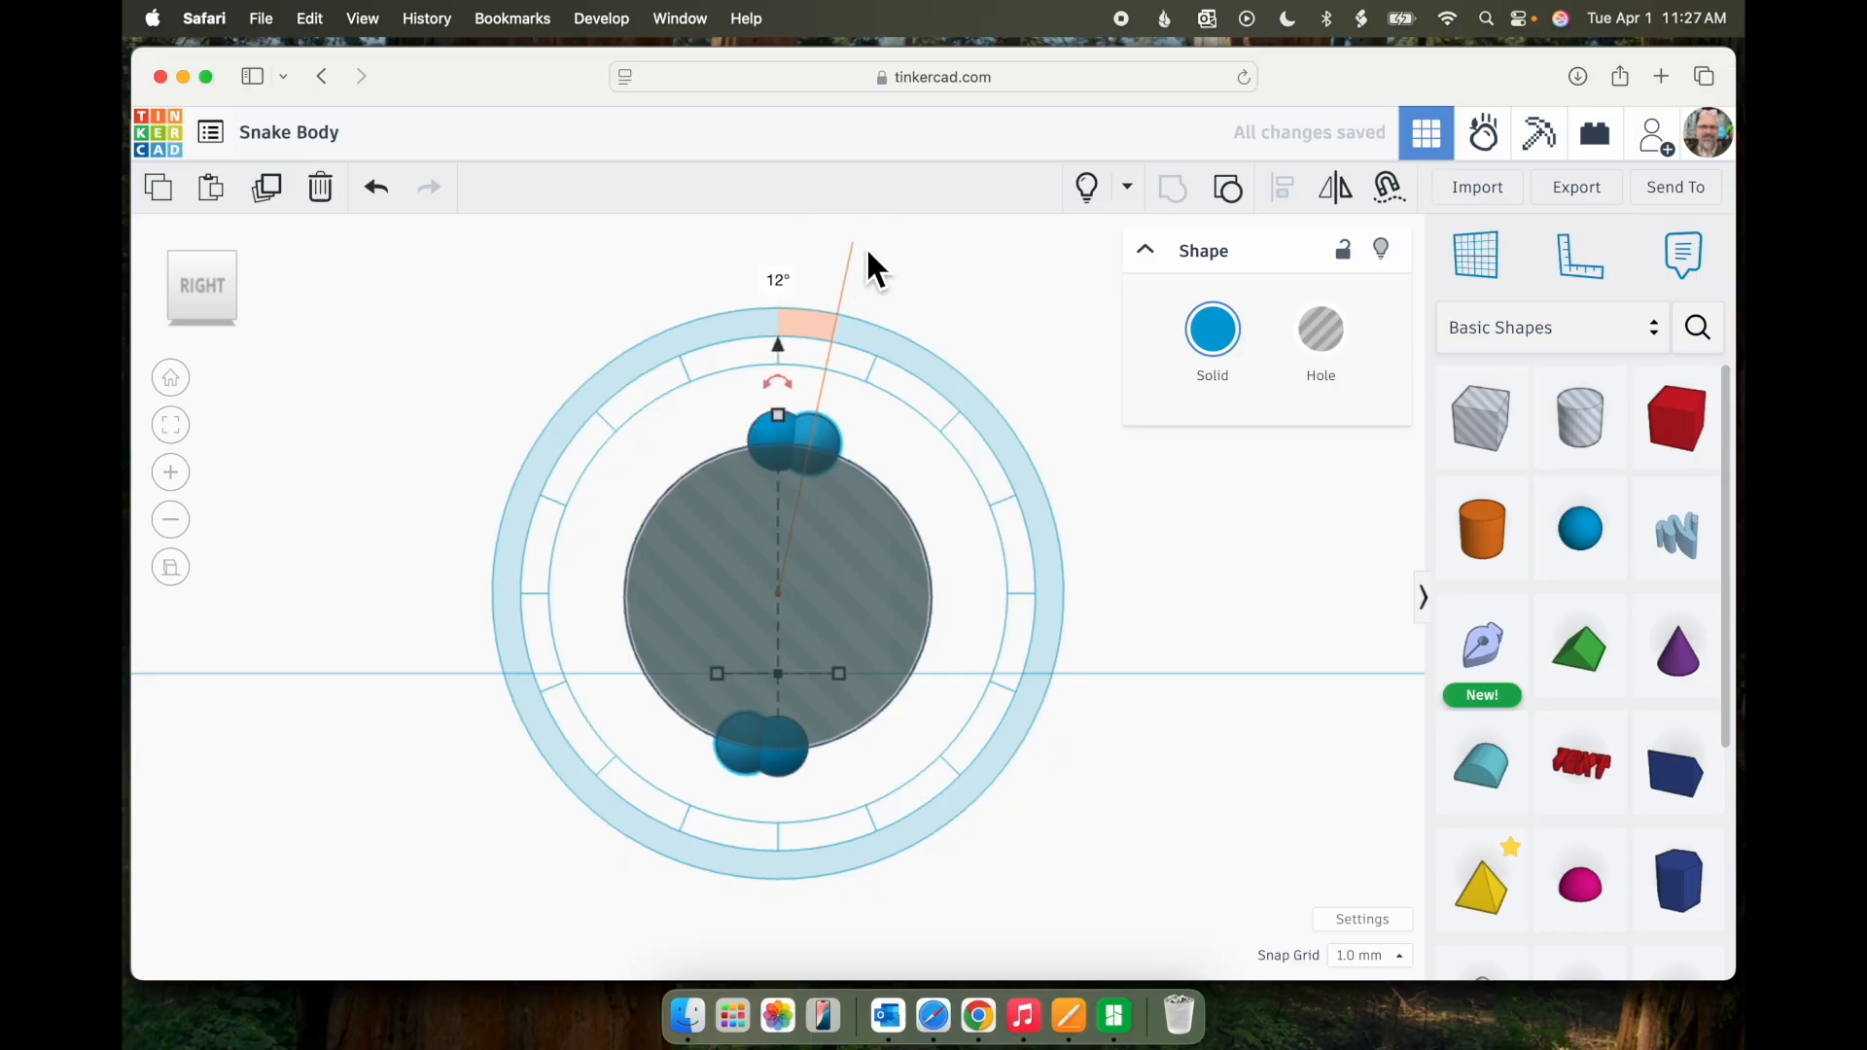
left_click(270, 193)
left_click(270, 192)
left_click(270, 191)
left_click(270, 192)
left_click(270, 191)
left_click(270, 191)
left_click(270, 191)
left_click(270, 192)
left_click(270, 192)
left_click(270, 191)
left_click(270, 192)
left_click(270, 192)
left_click(271, 192)
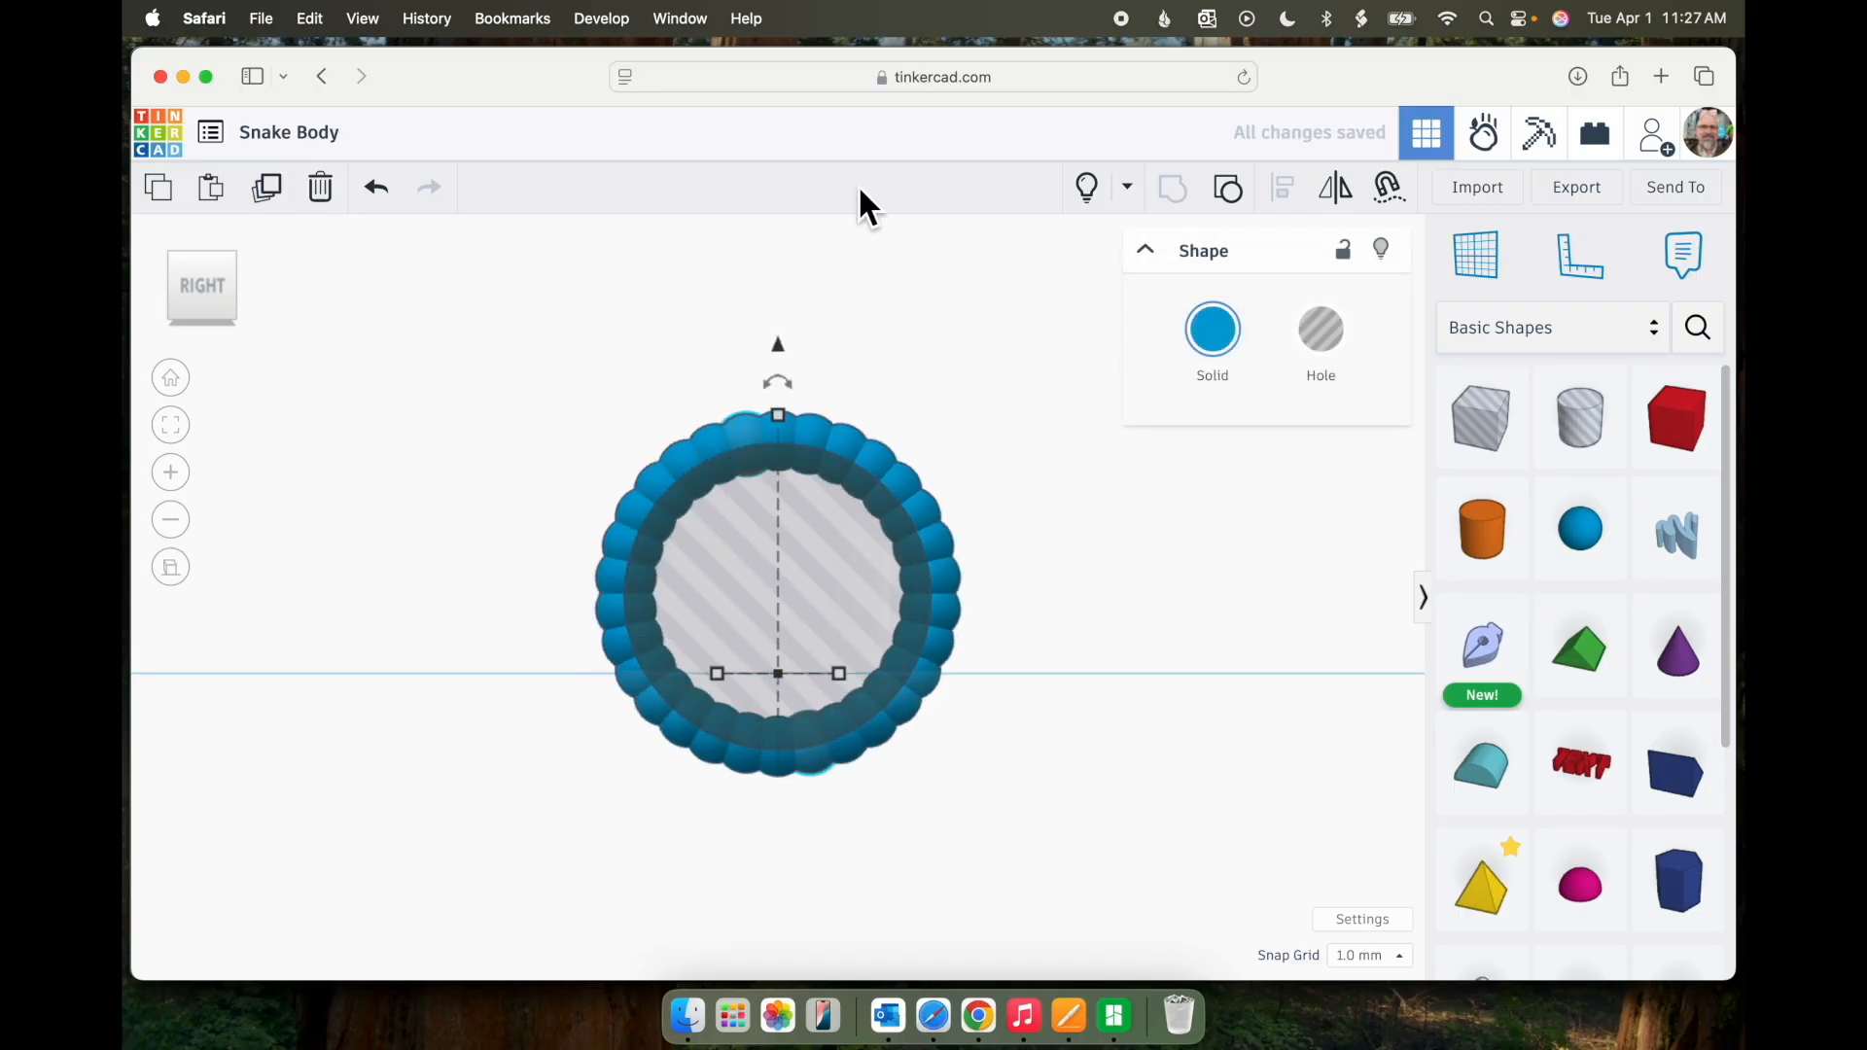
- Group all the spheres of the ring into one shape, leaving the hole out of the group
right_click_drag(937, 396, 738, 344)
left_click_drag(713, 374, 874, 805)
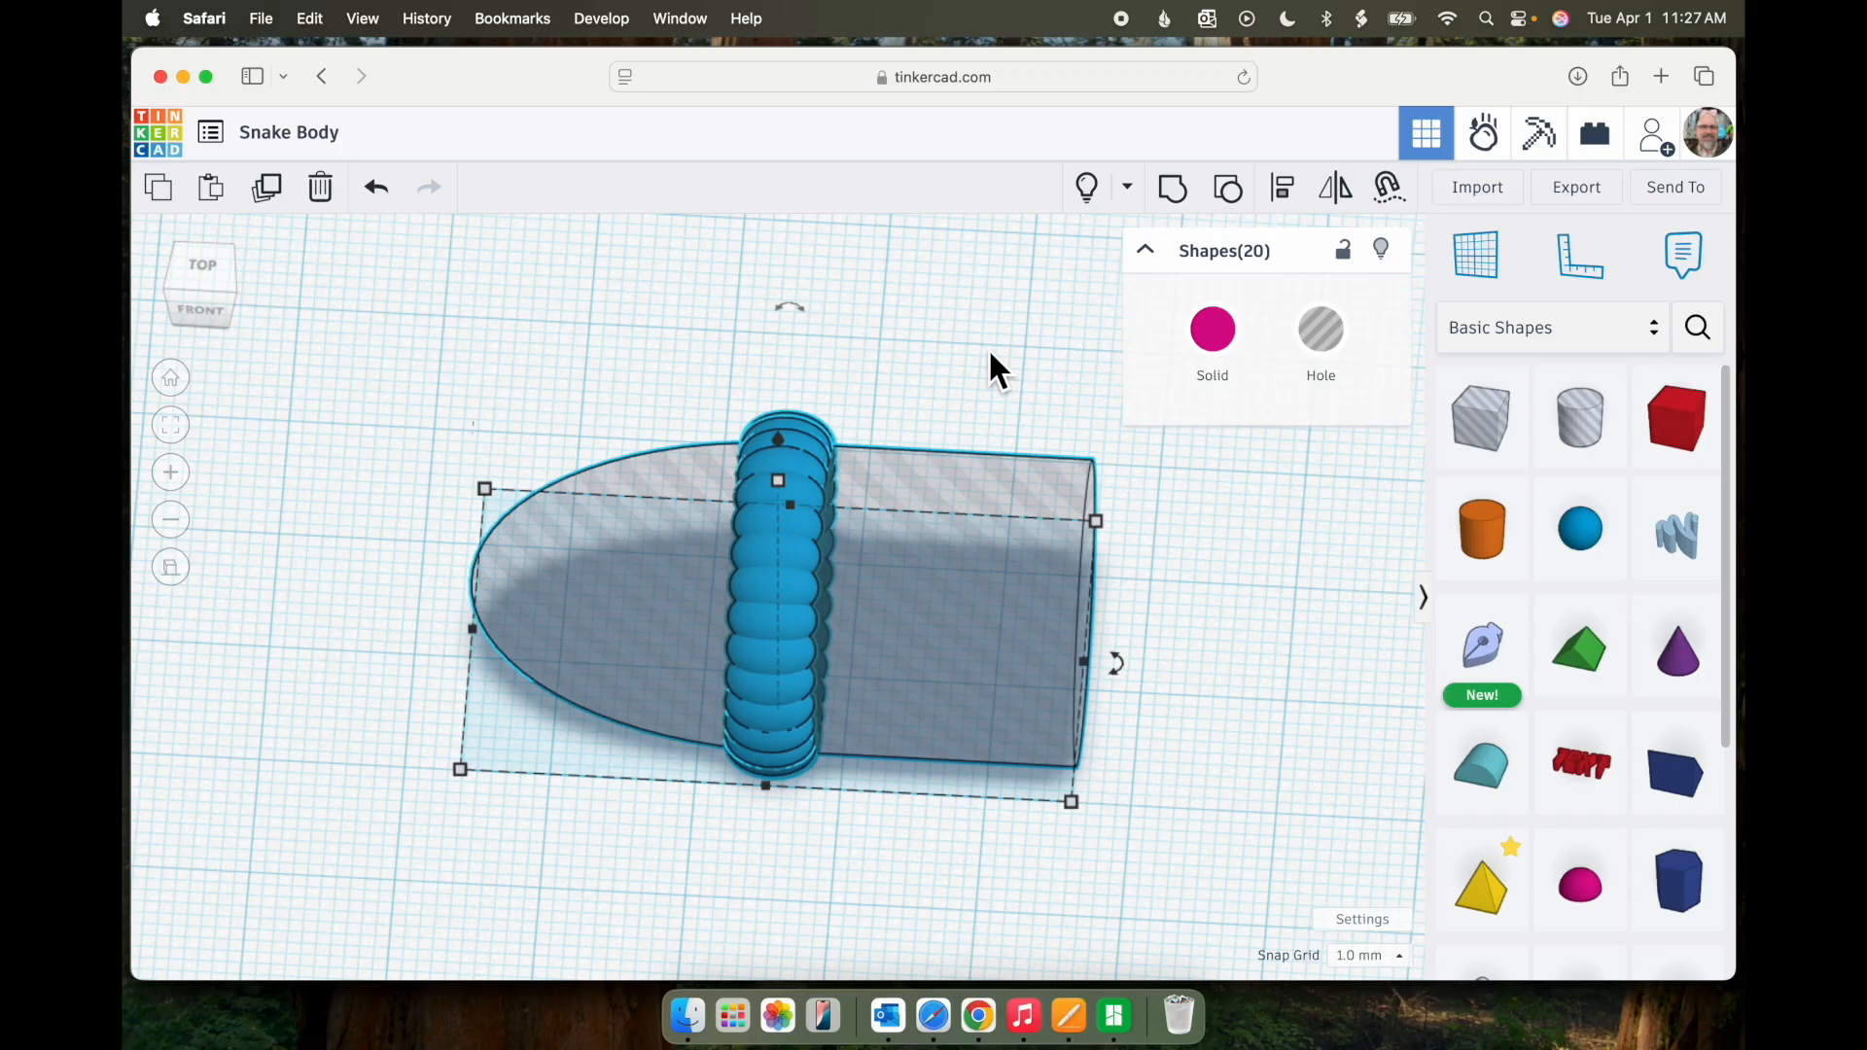
left_click(631, 571, "shift")
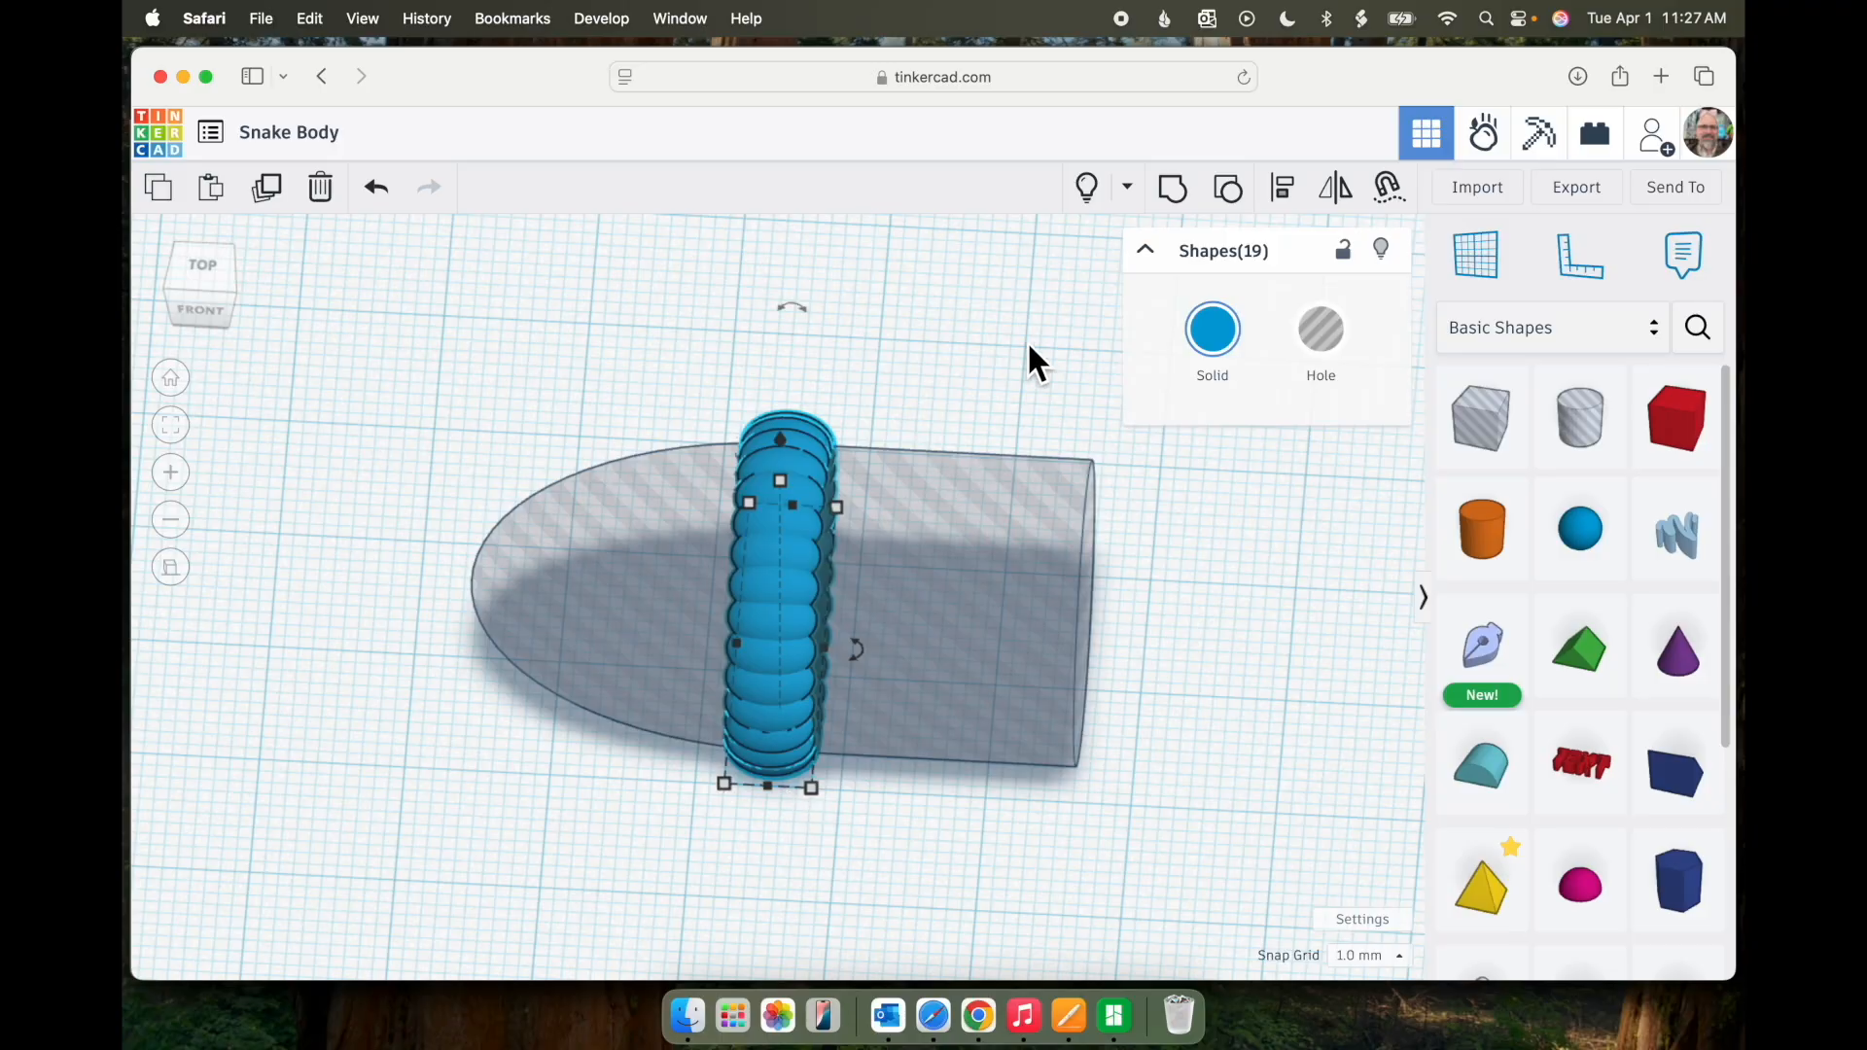
left_click(1173, 189)
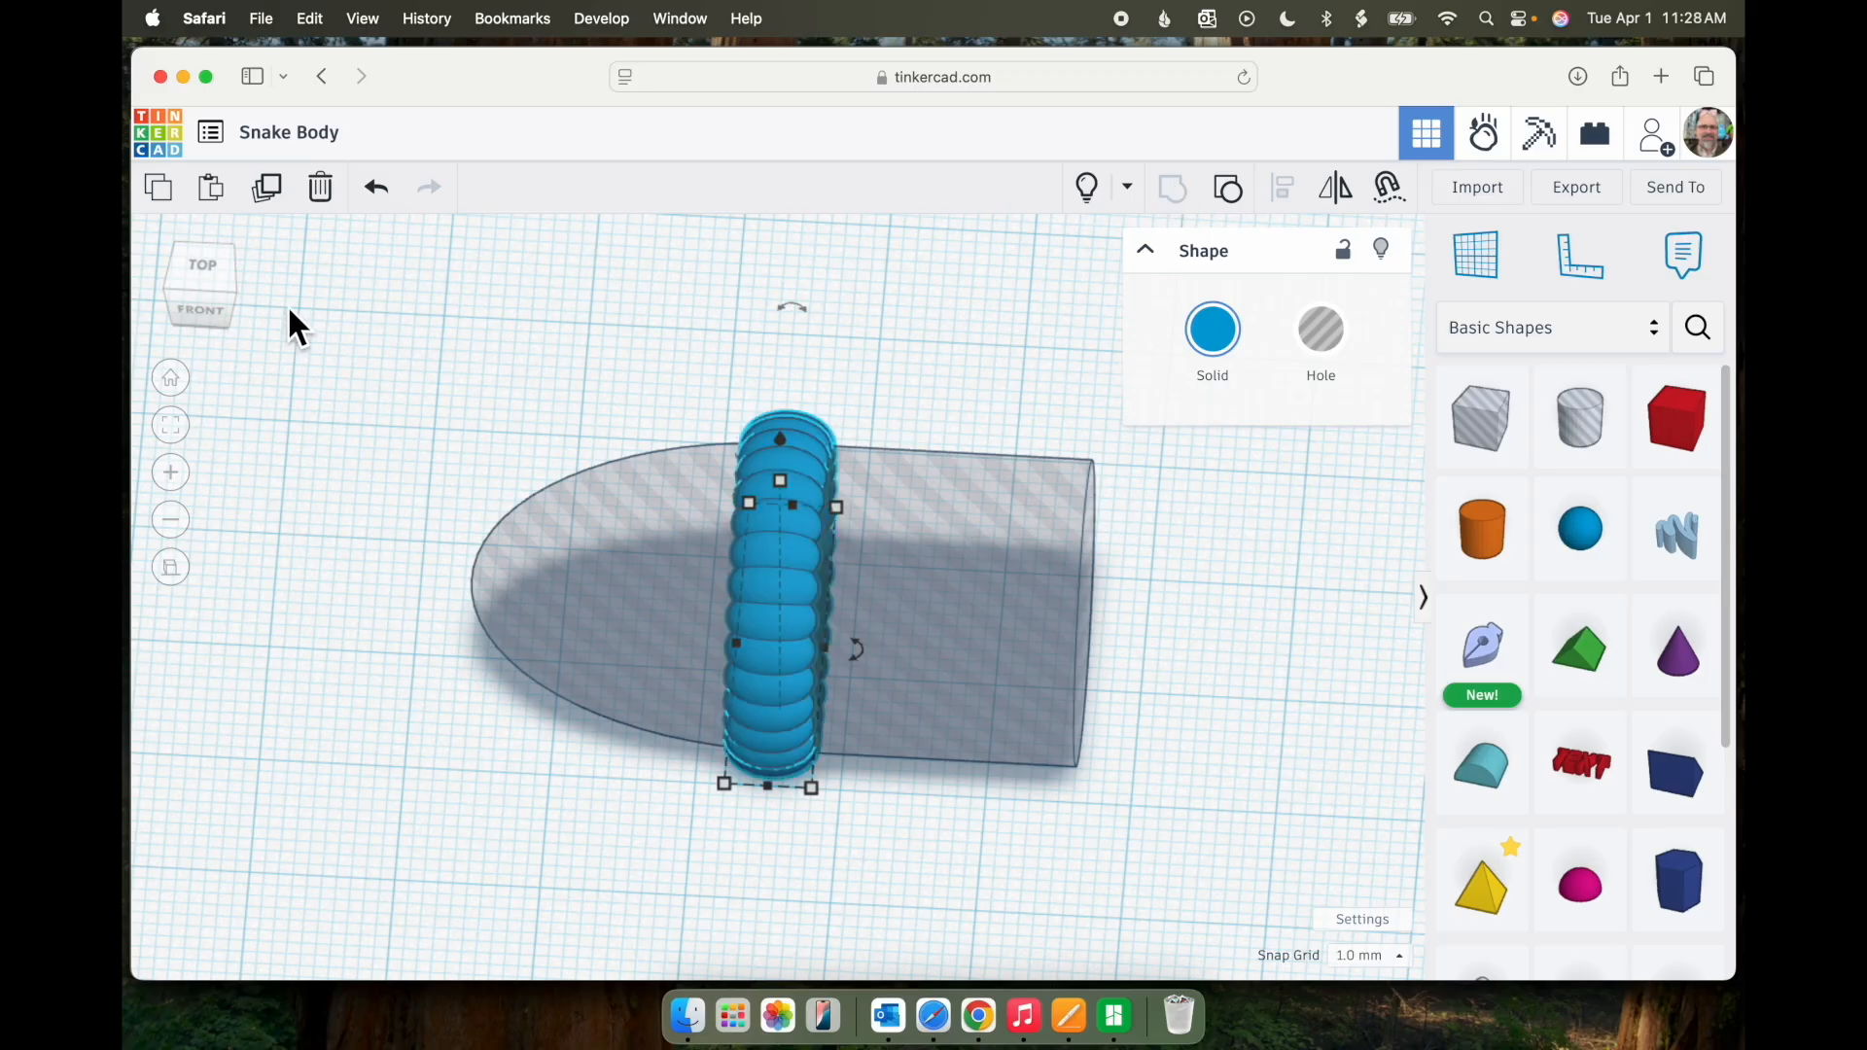
- Duplicate the sphere ring and, with the snap grid at 1.0 mm, nudge the copy two steps toward the rounded end
right_click_drag(416, 749, 564, 725)
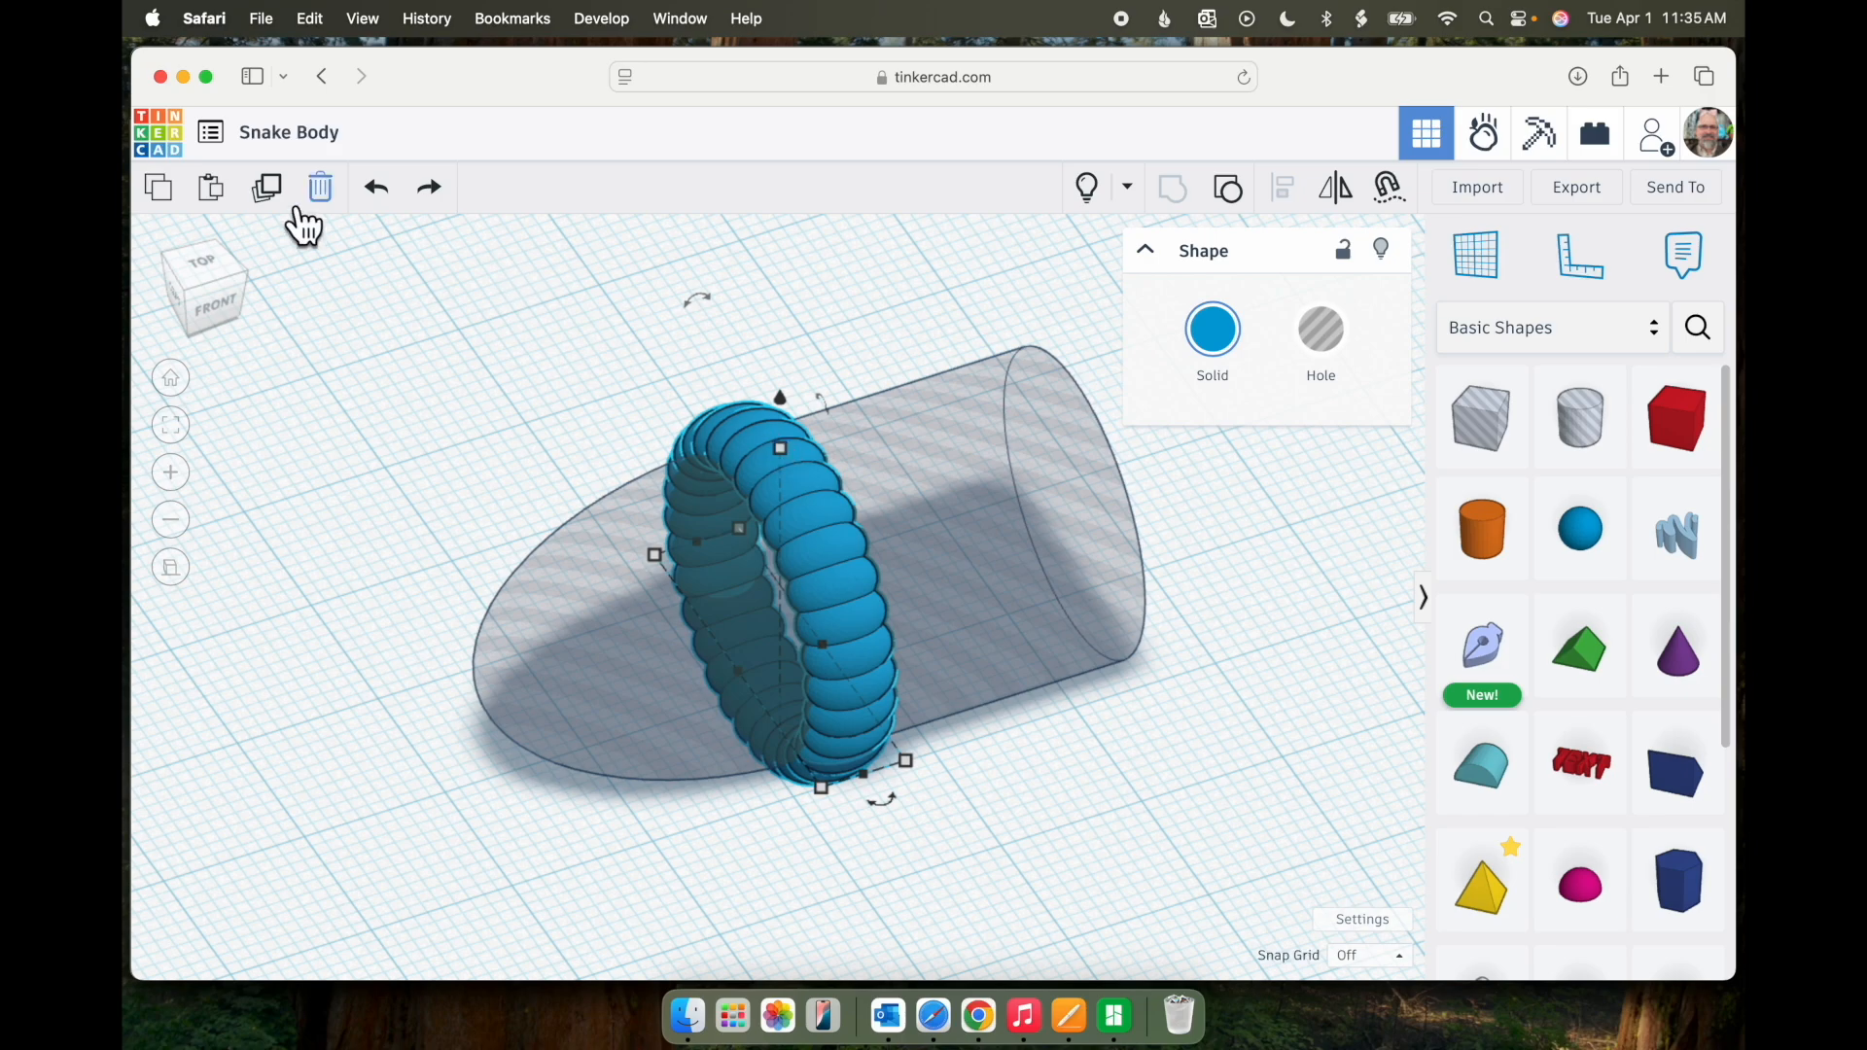
left_click(269, 191)
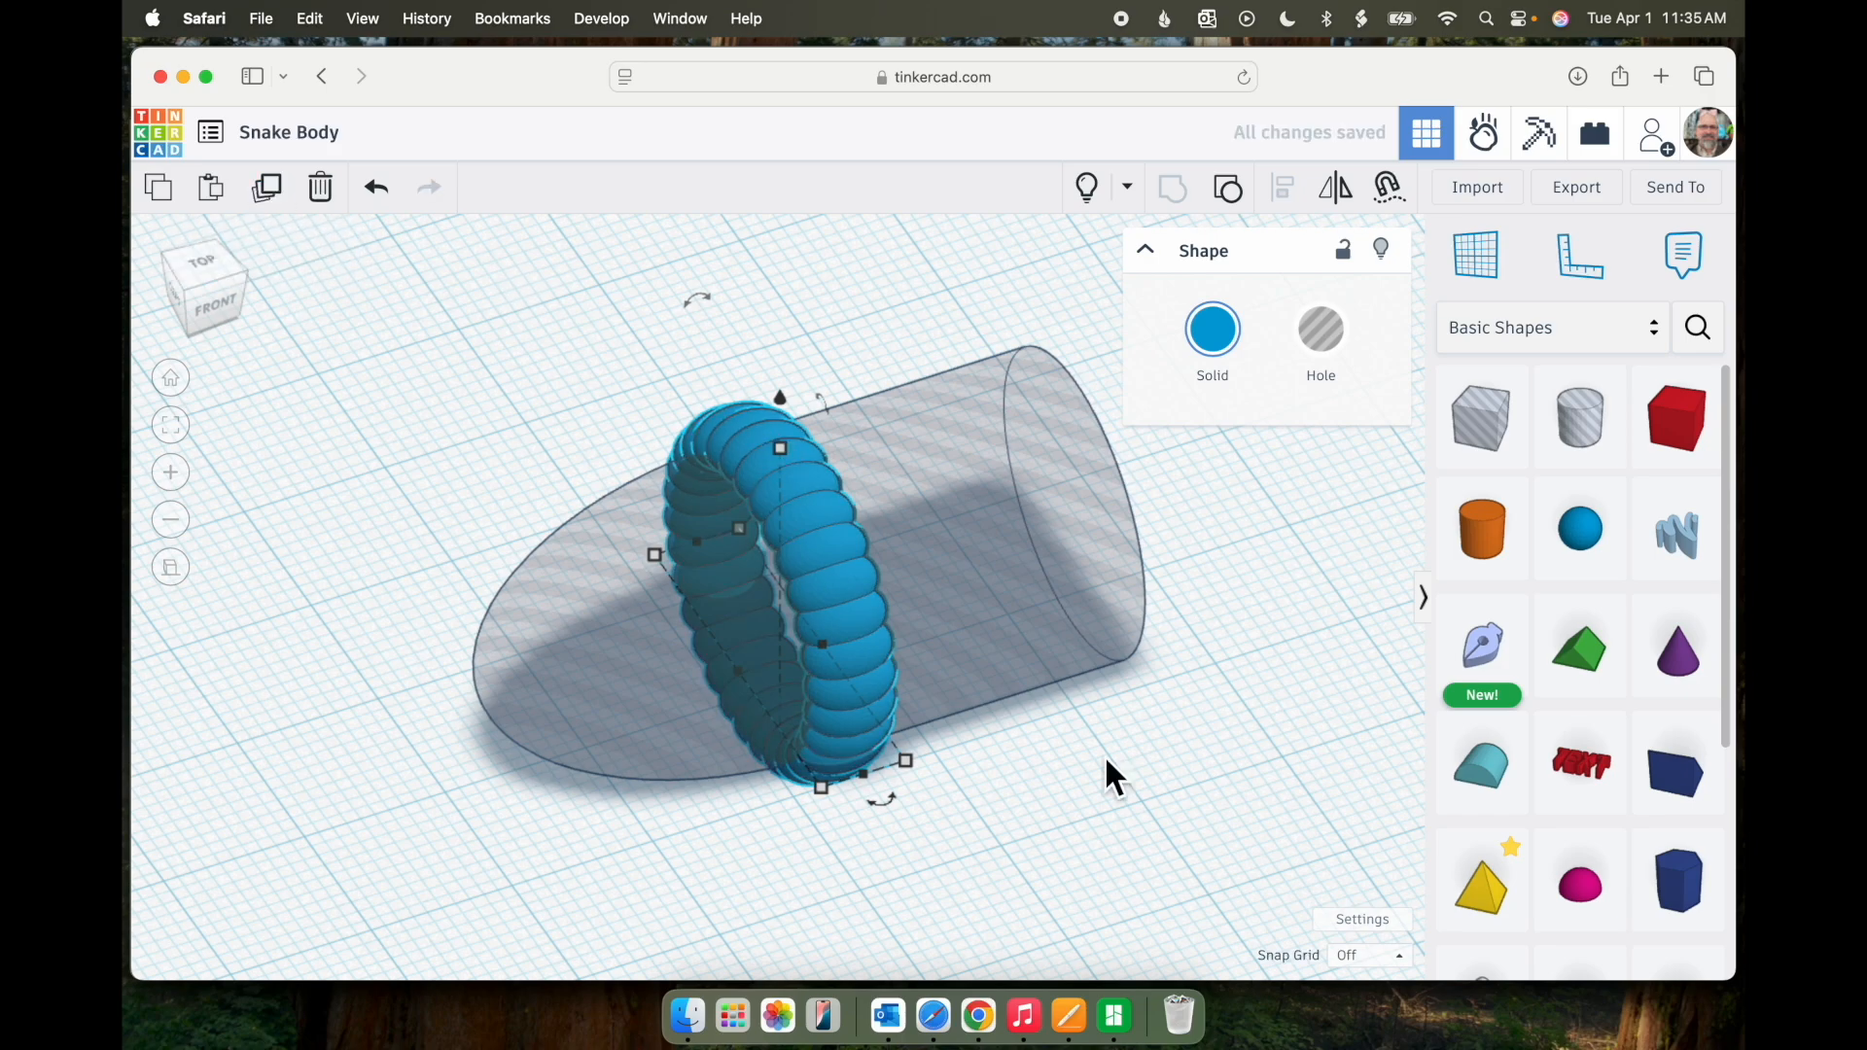
left_click(1366, 956)
left_click(1373, 827)
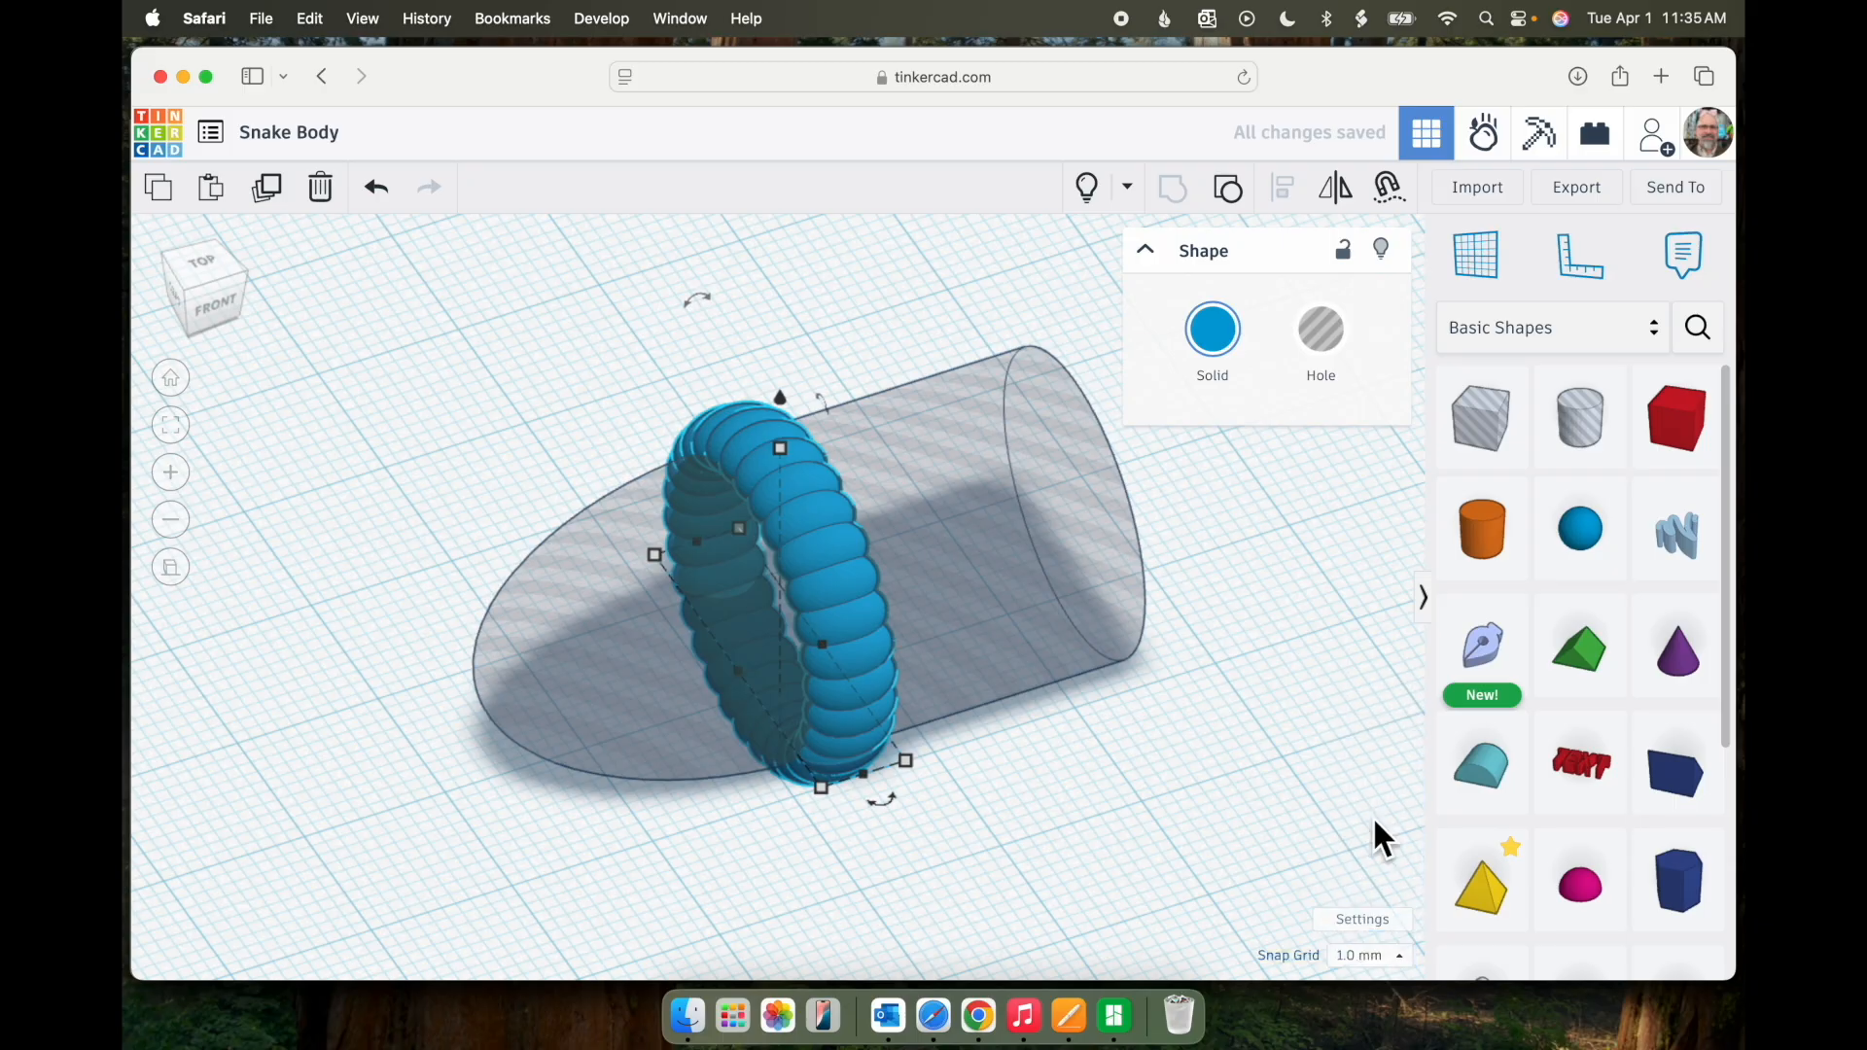
key("Left")
key("Left")
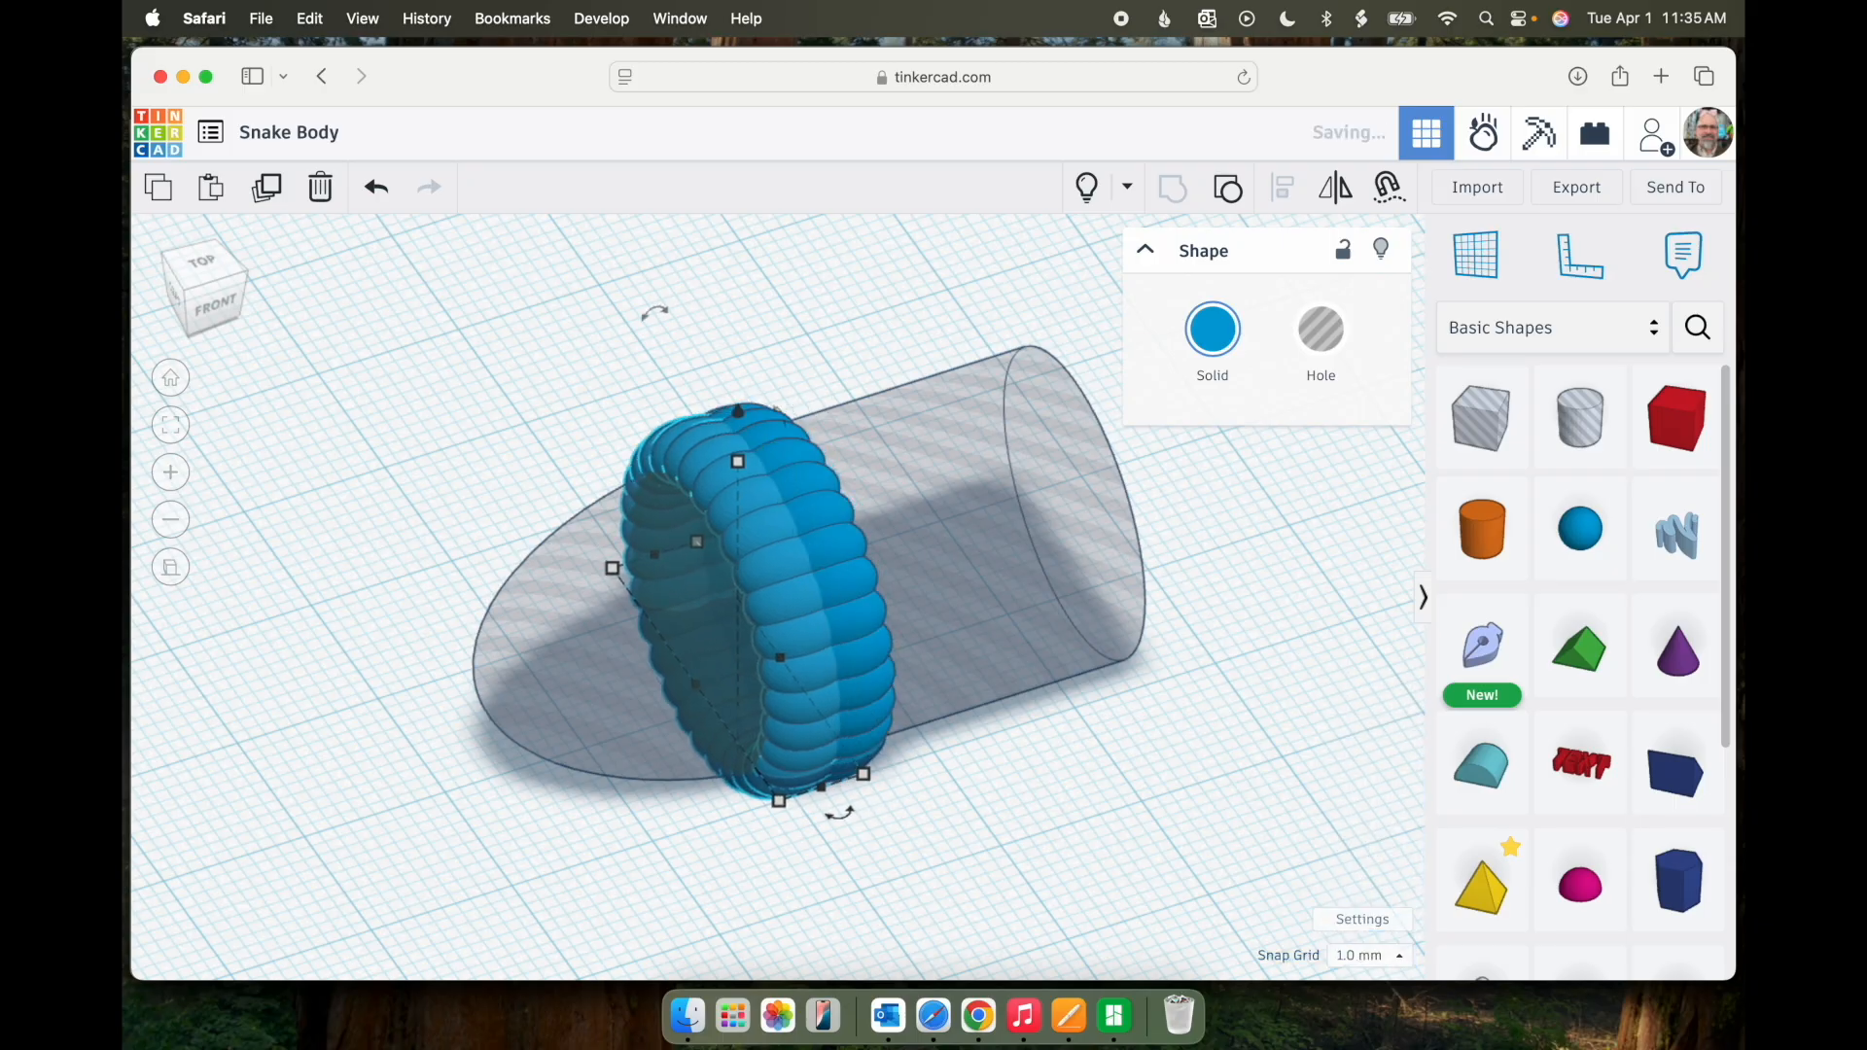
- Turn off grid snapping and rotate the ring copy slightly so its spheres sit between those of the first ring
left_click(1376, 958)
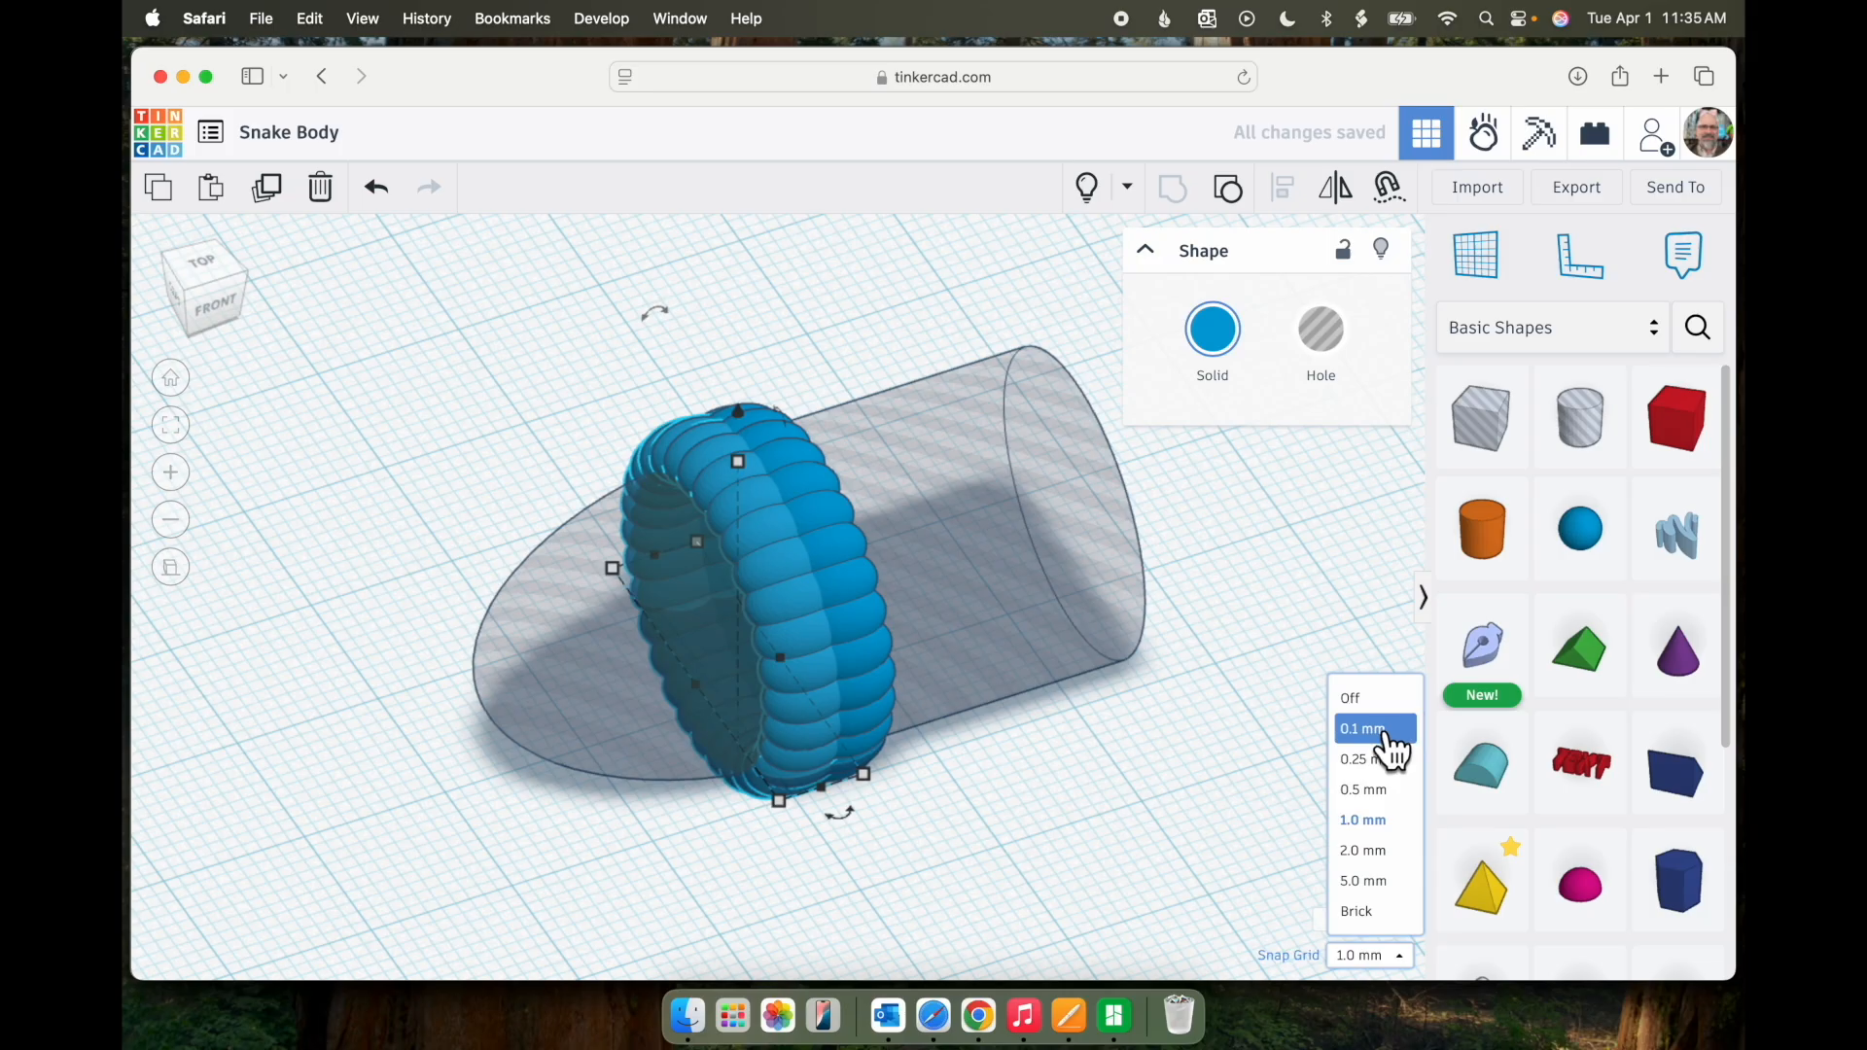
left_click(1327, 697)
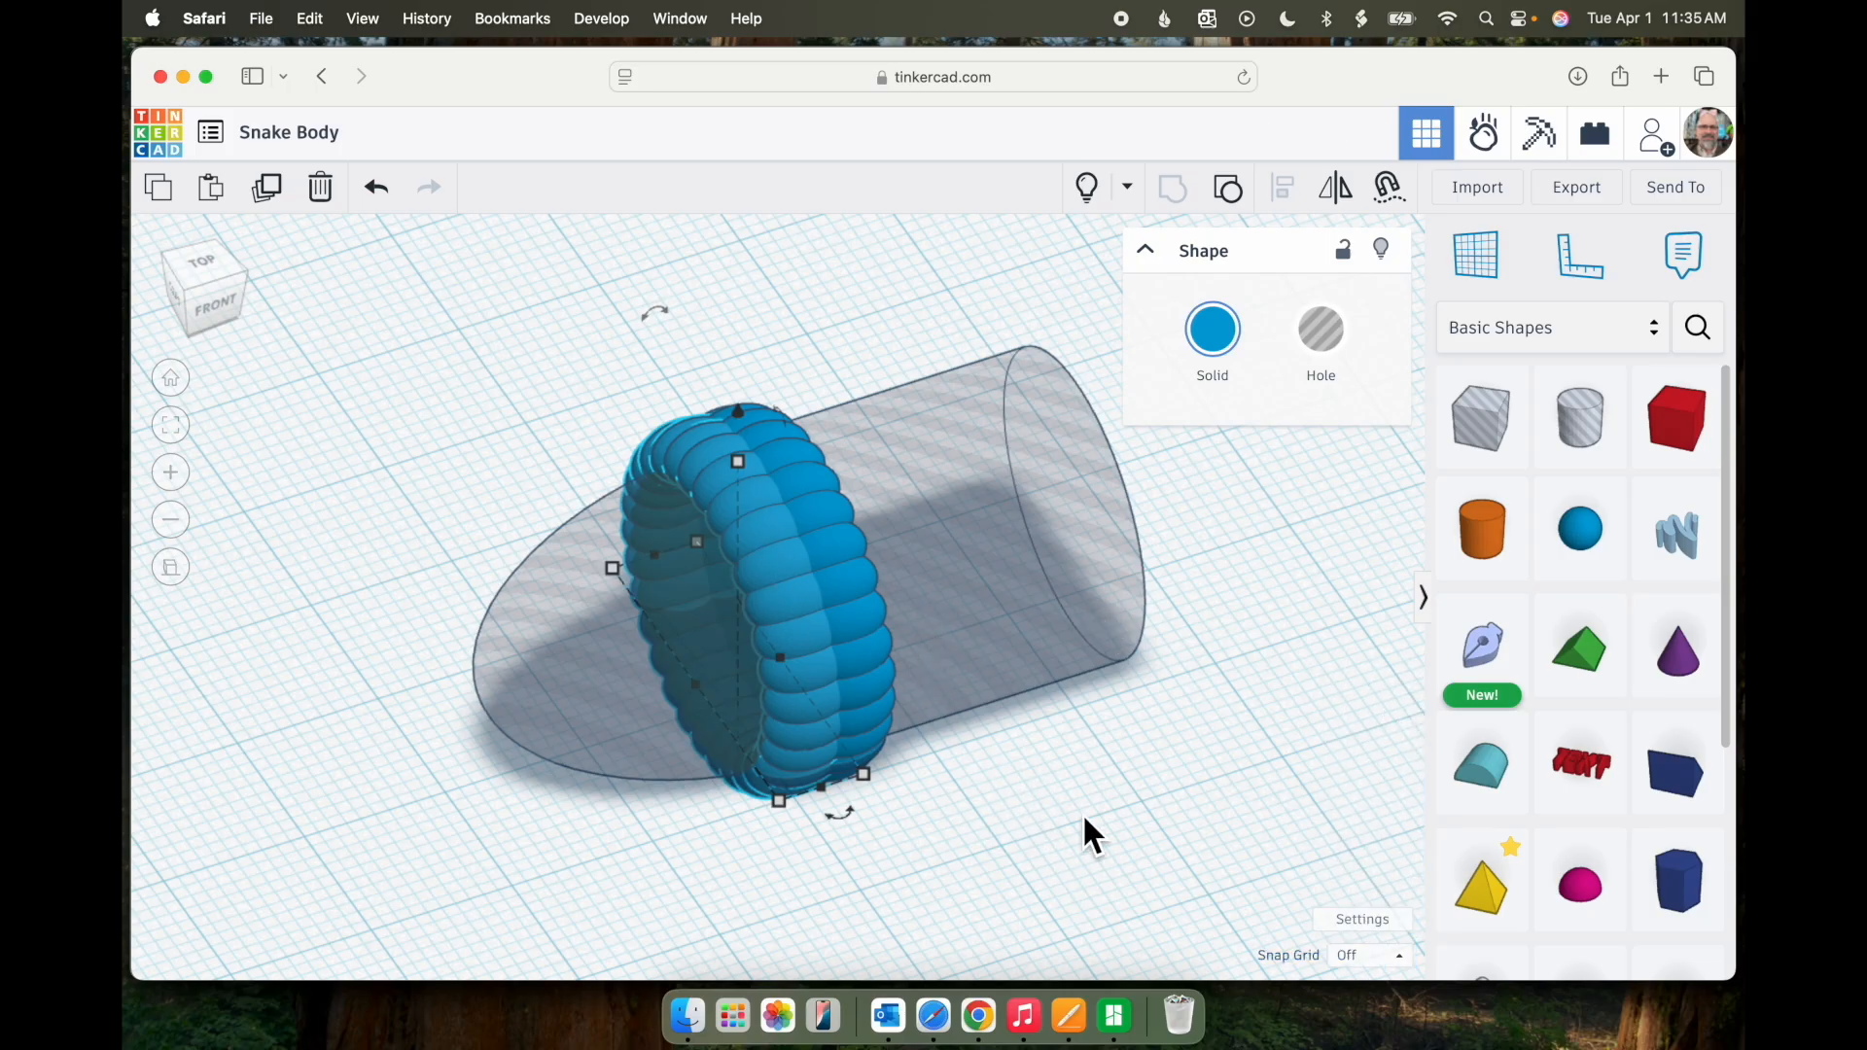
right_click_drag(1082, 813, 1202, 819)
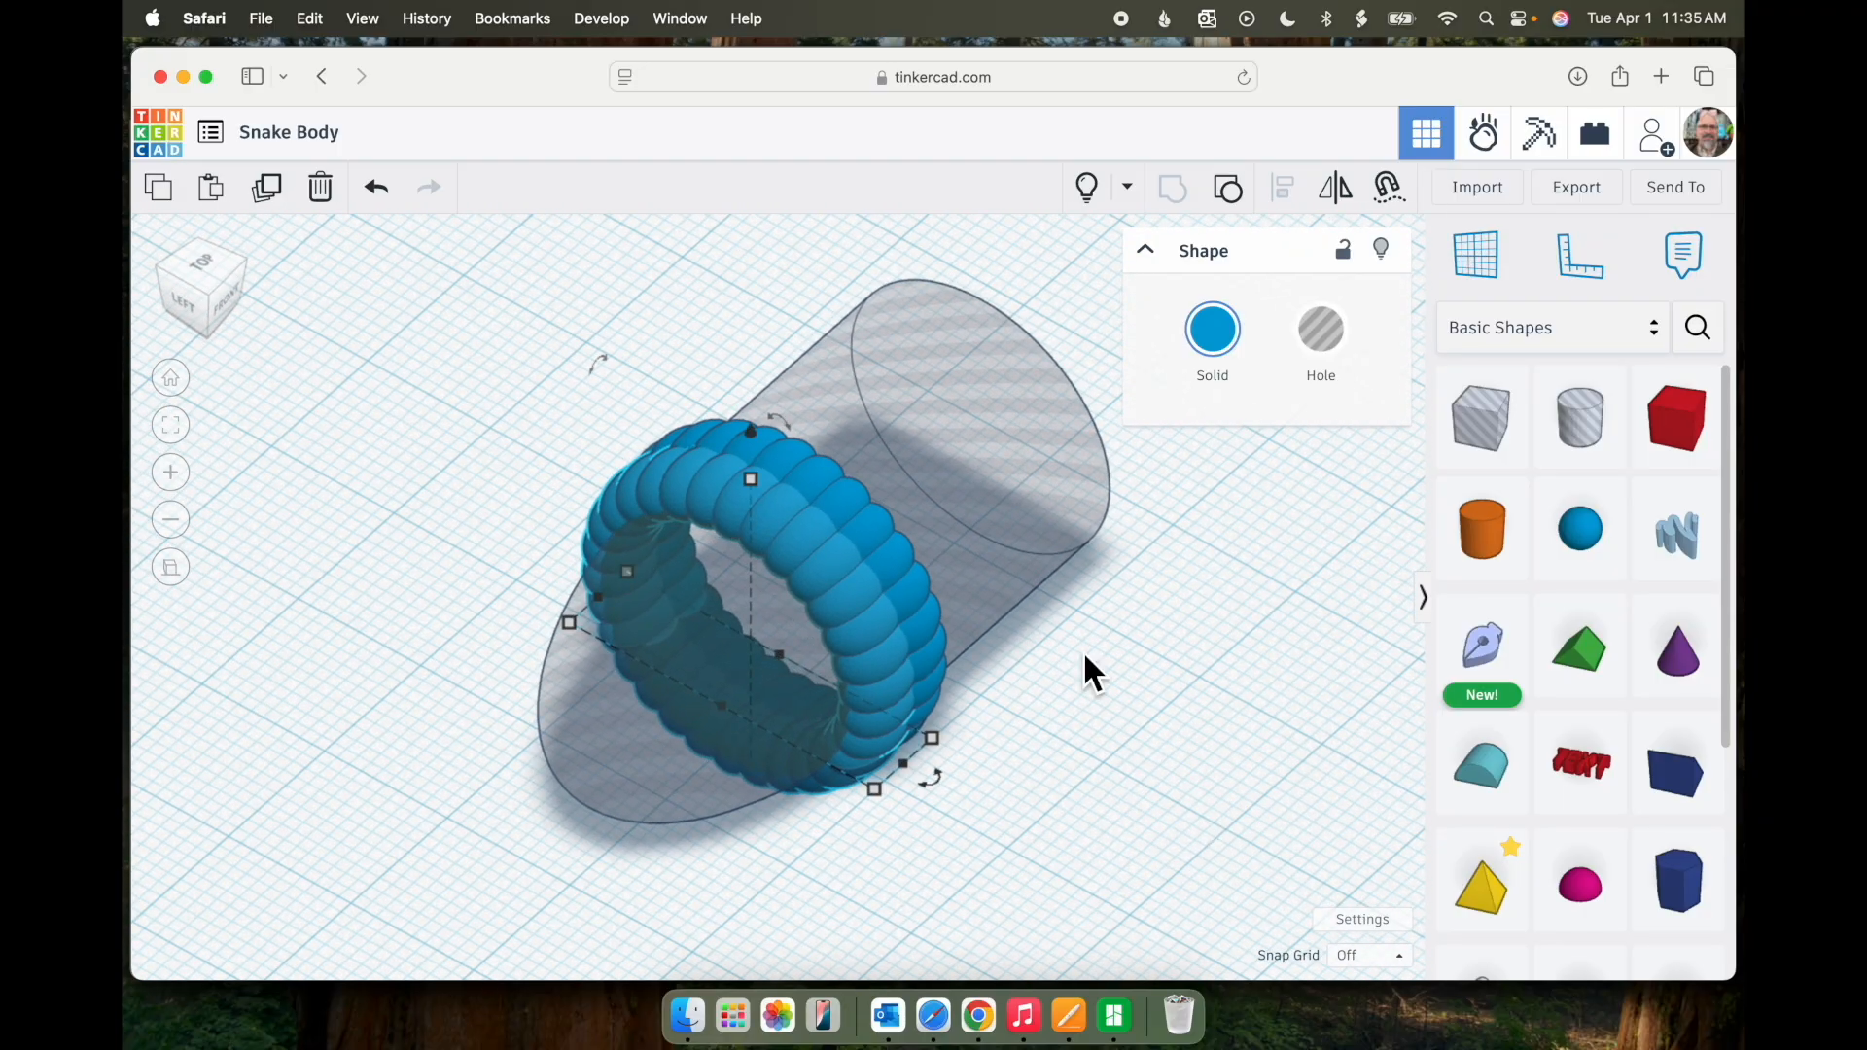
mouse_move(794, 432)
left_click_drag(790, 423, 825, 311)
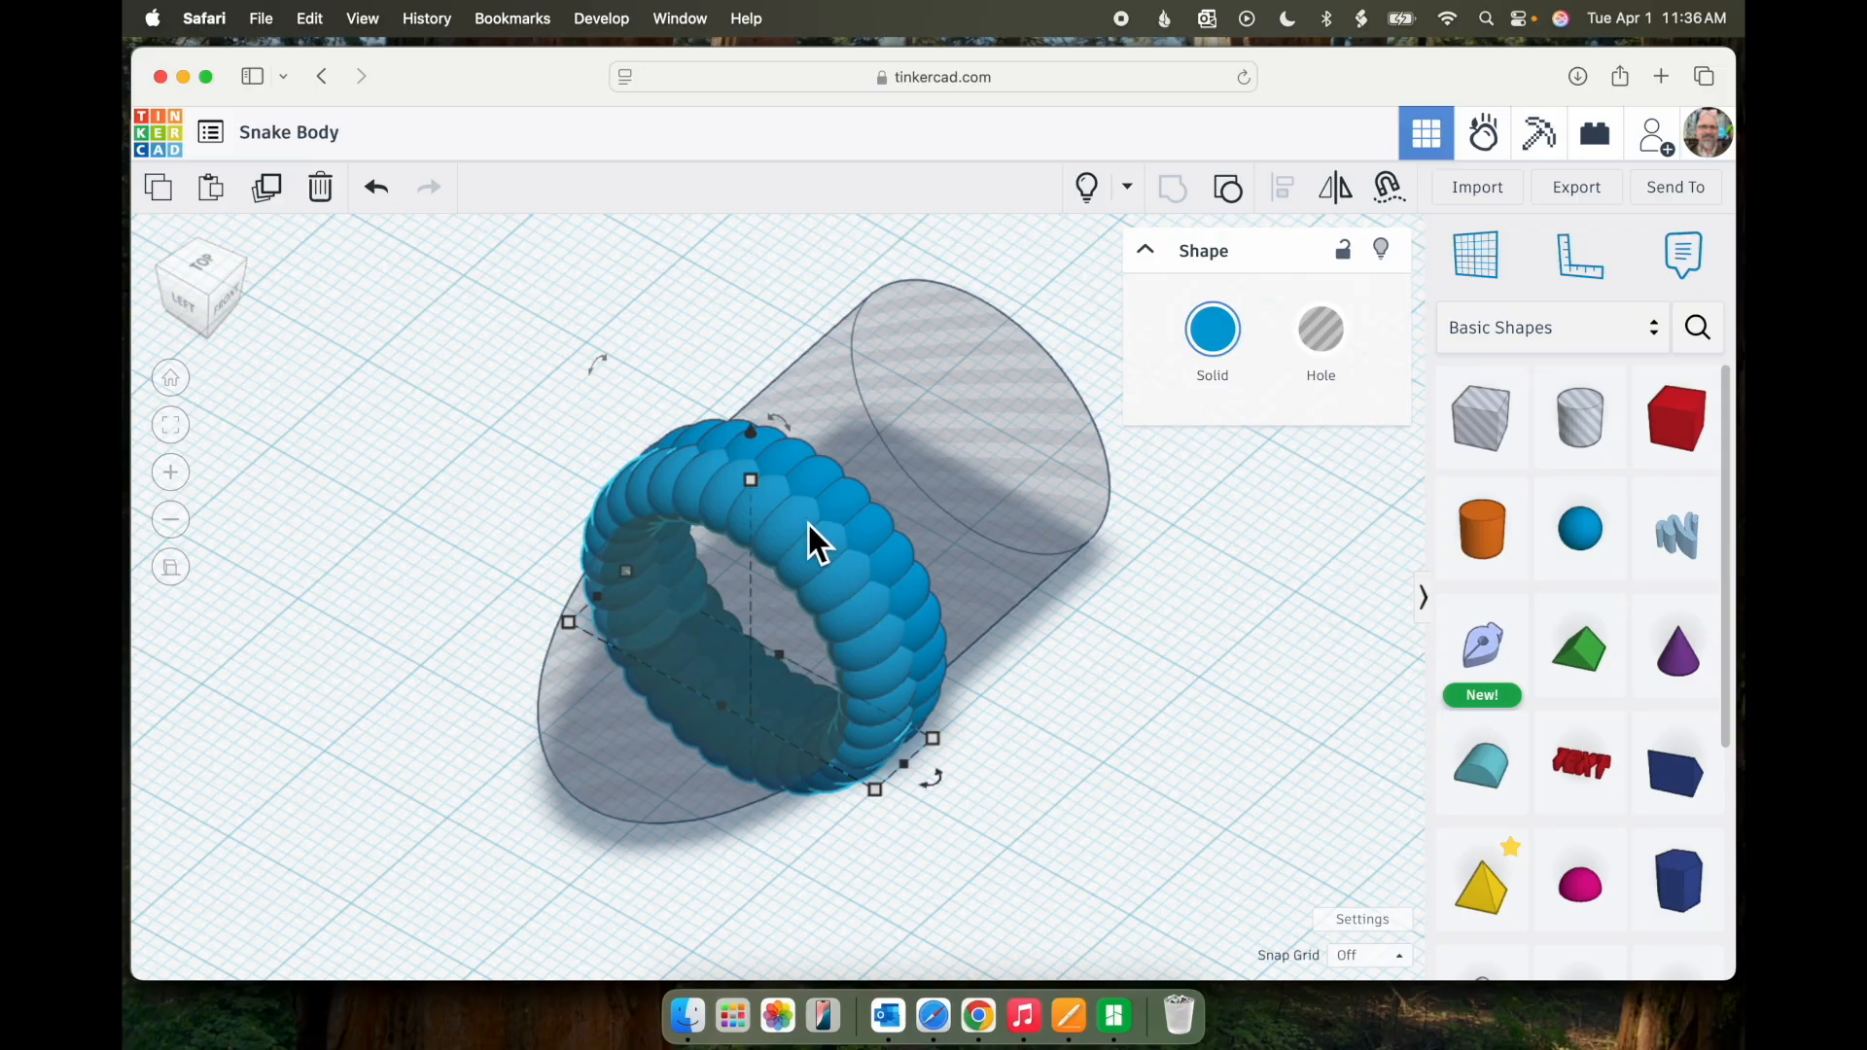
- Shrink the ring copy slightly to follow the taper and repeat the duplication to add more rings toward the rounded end
left_click_drag(757, 486, 761, 495)
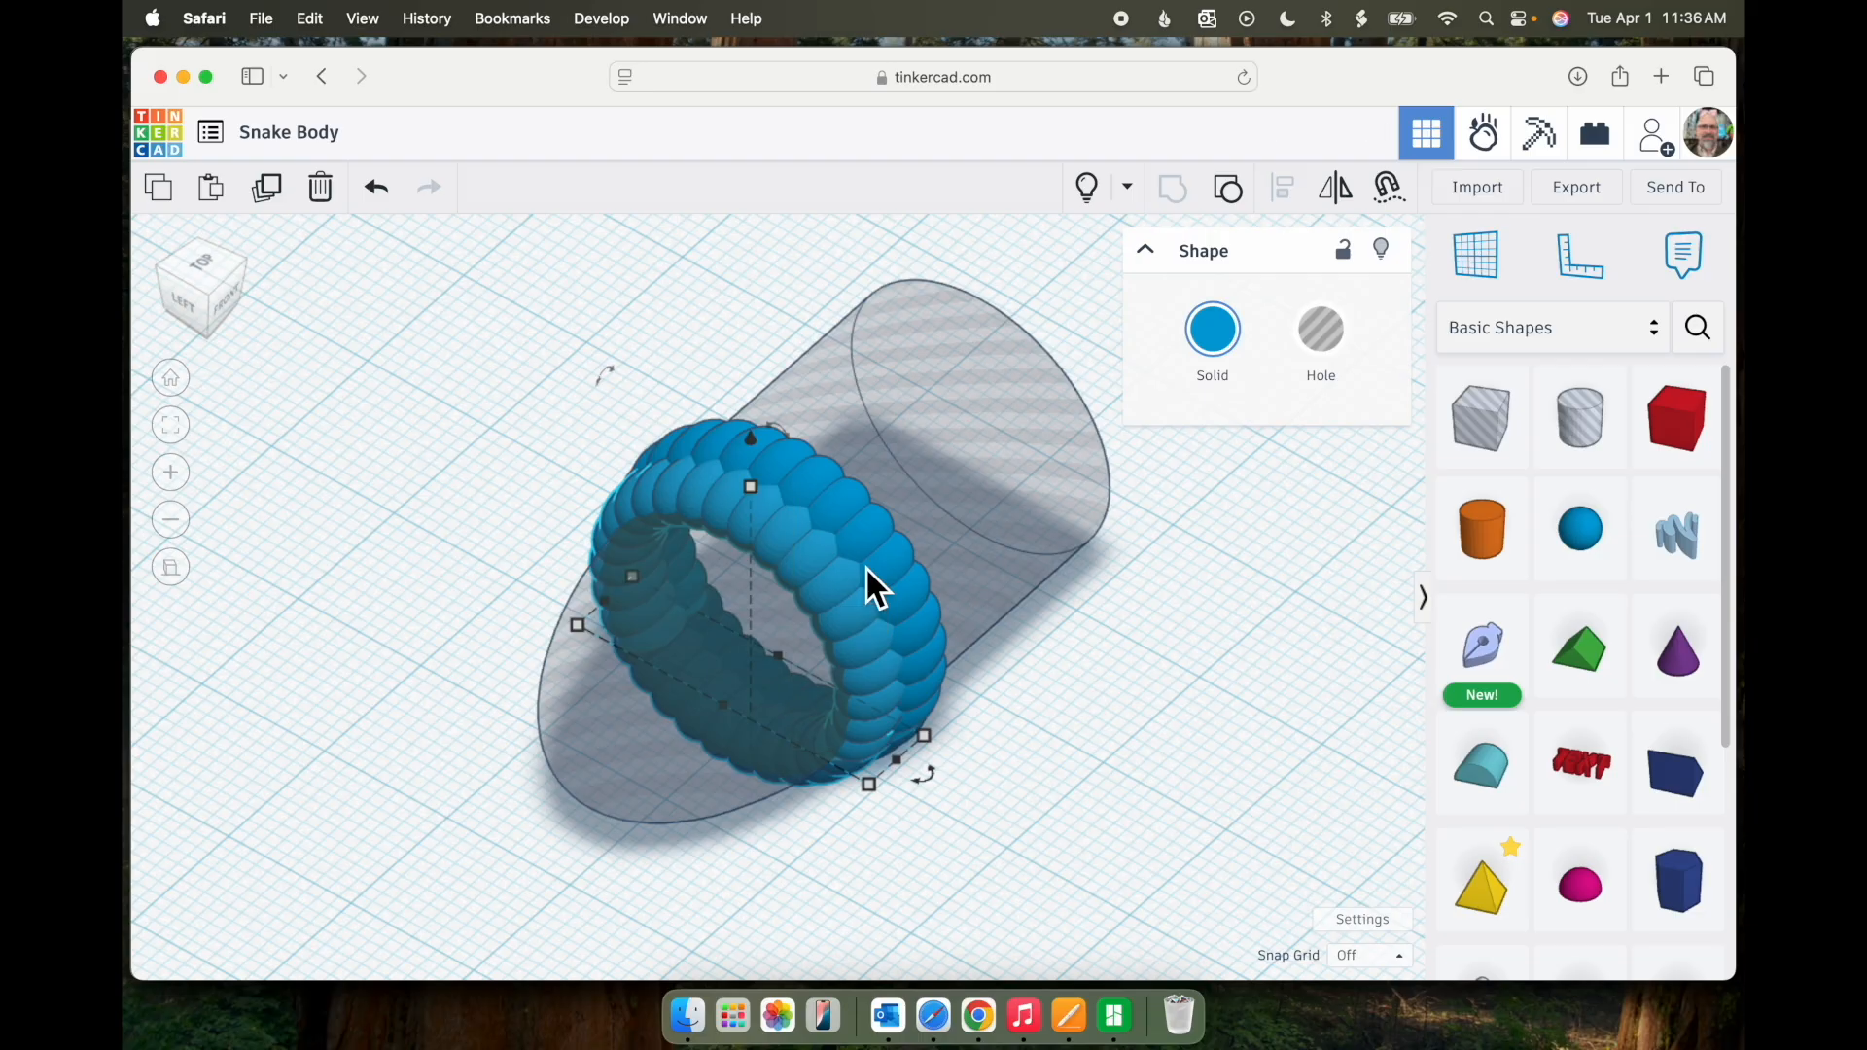
left_click(270, 191)
left_click(270, 191)
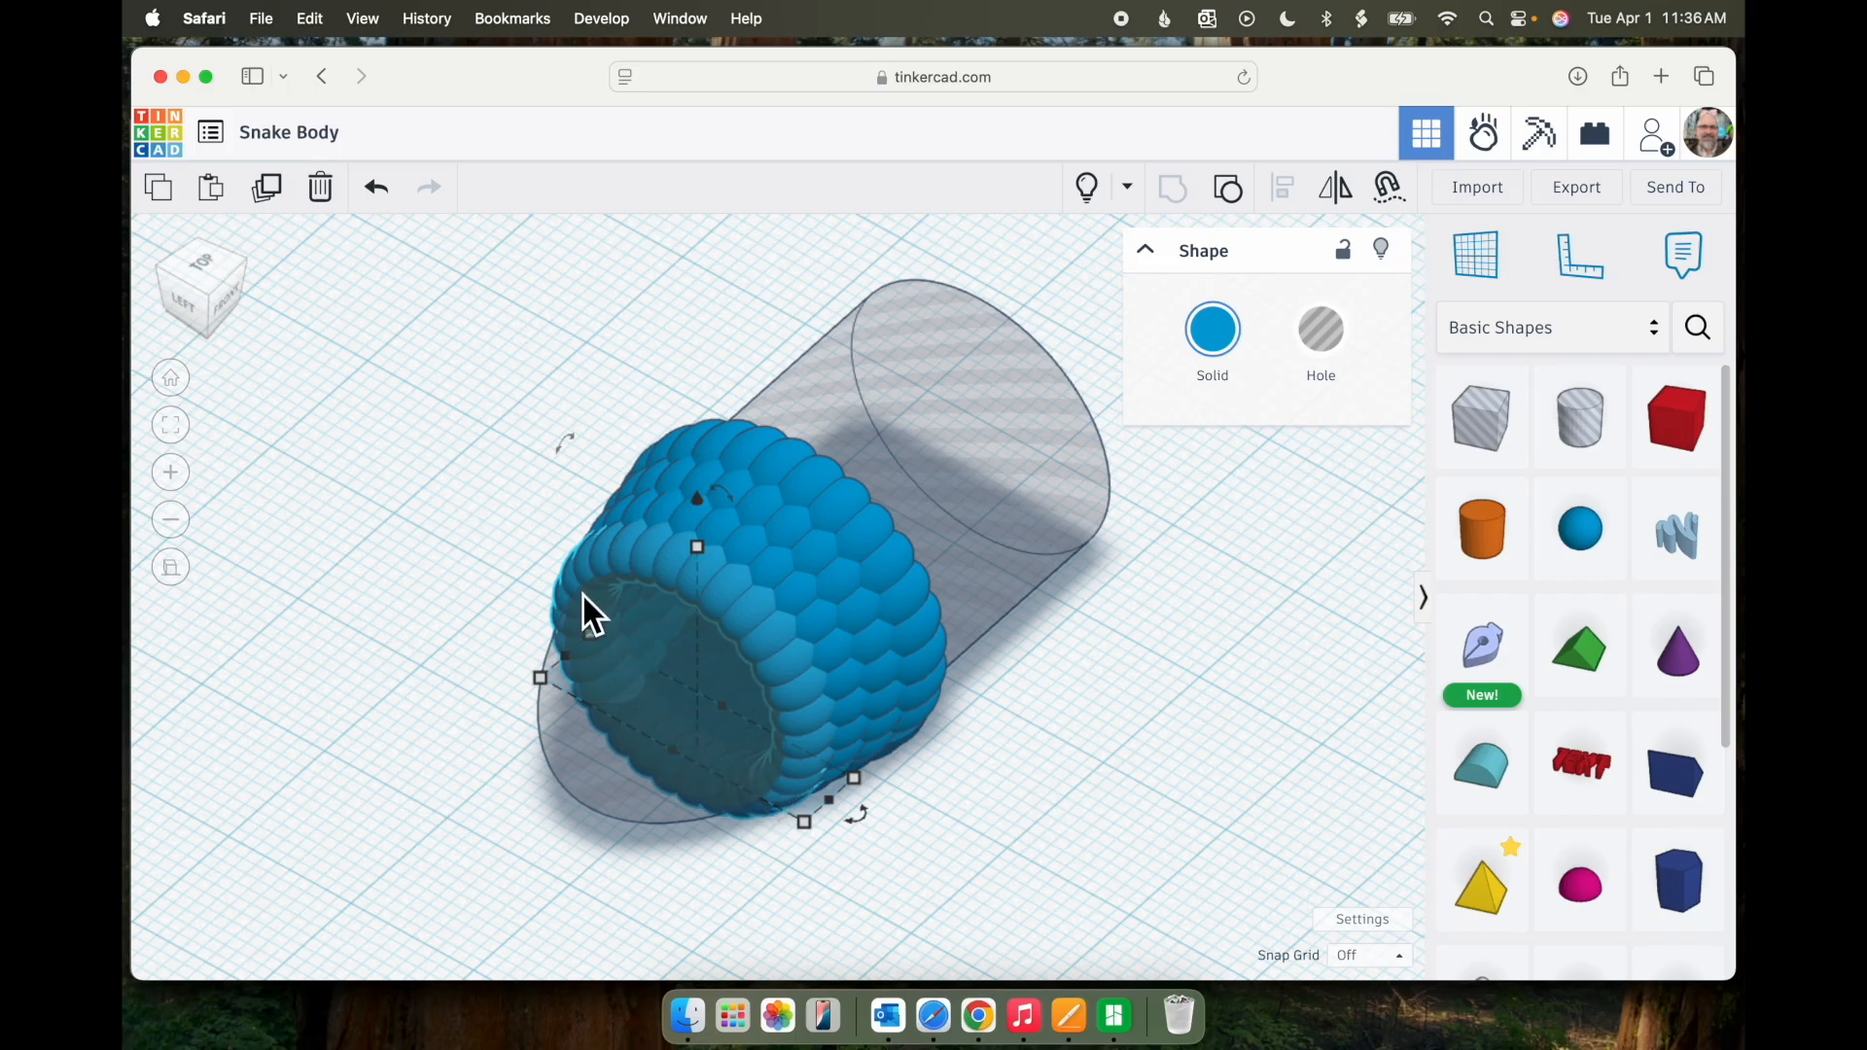
- Repeat the ring duplication three more times toward the rounded end and shrink the last ring to about 17.1 mm high
left_click(269, 190)
left_click(269, 192)
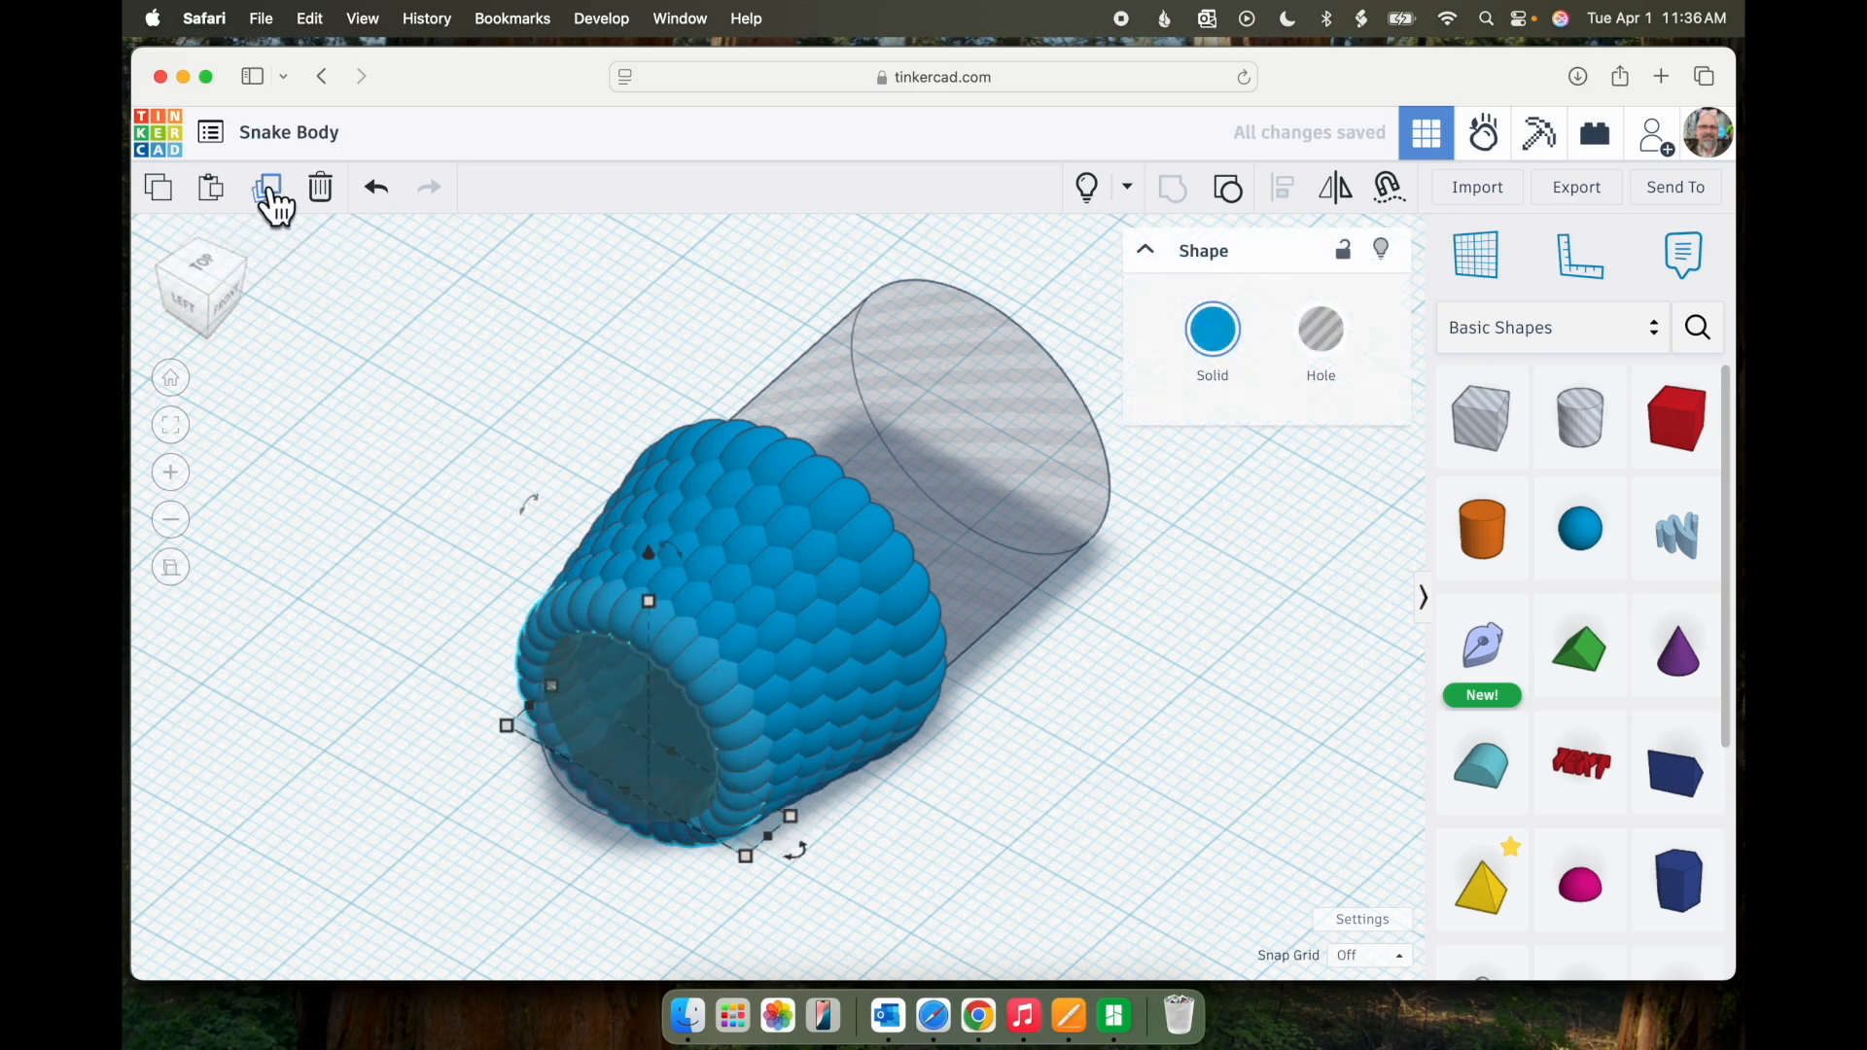
left_click(272, 192)
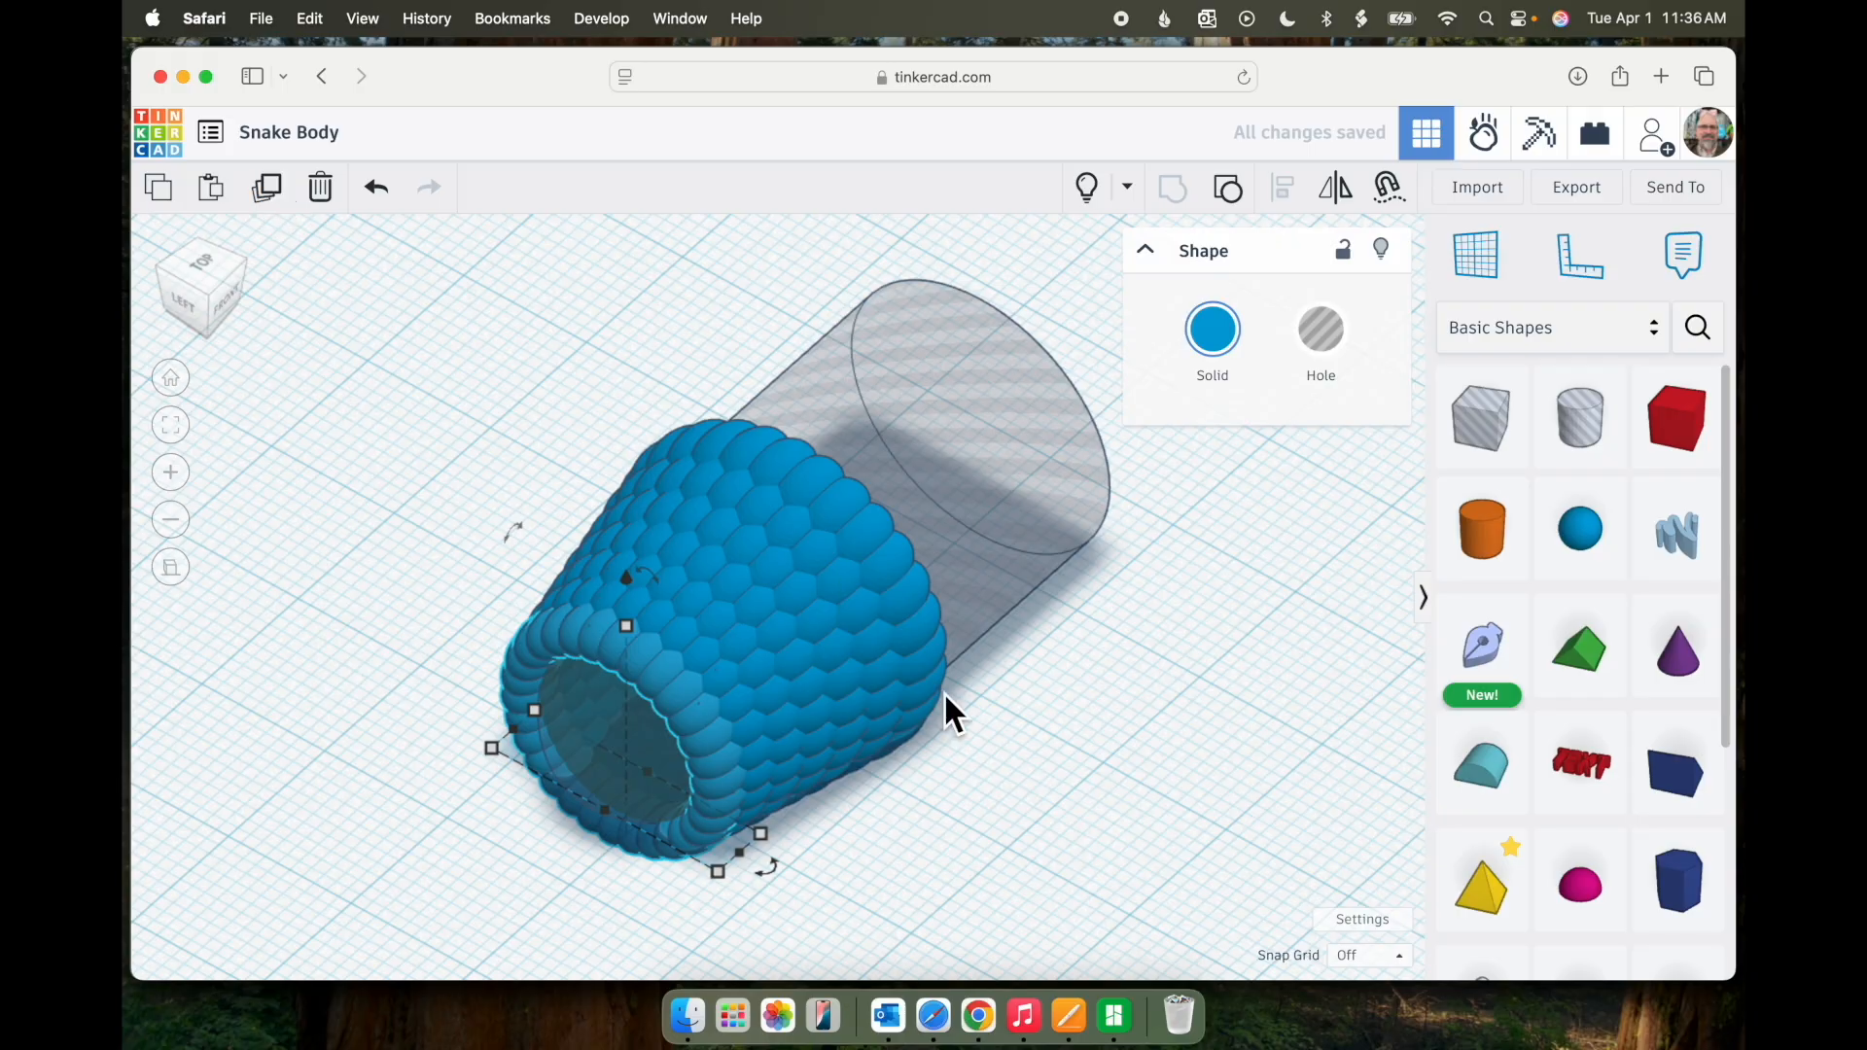
scroll(943, 692, "up", 5)
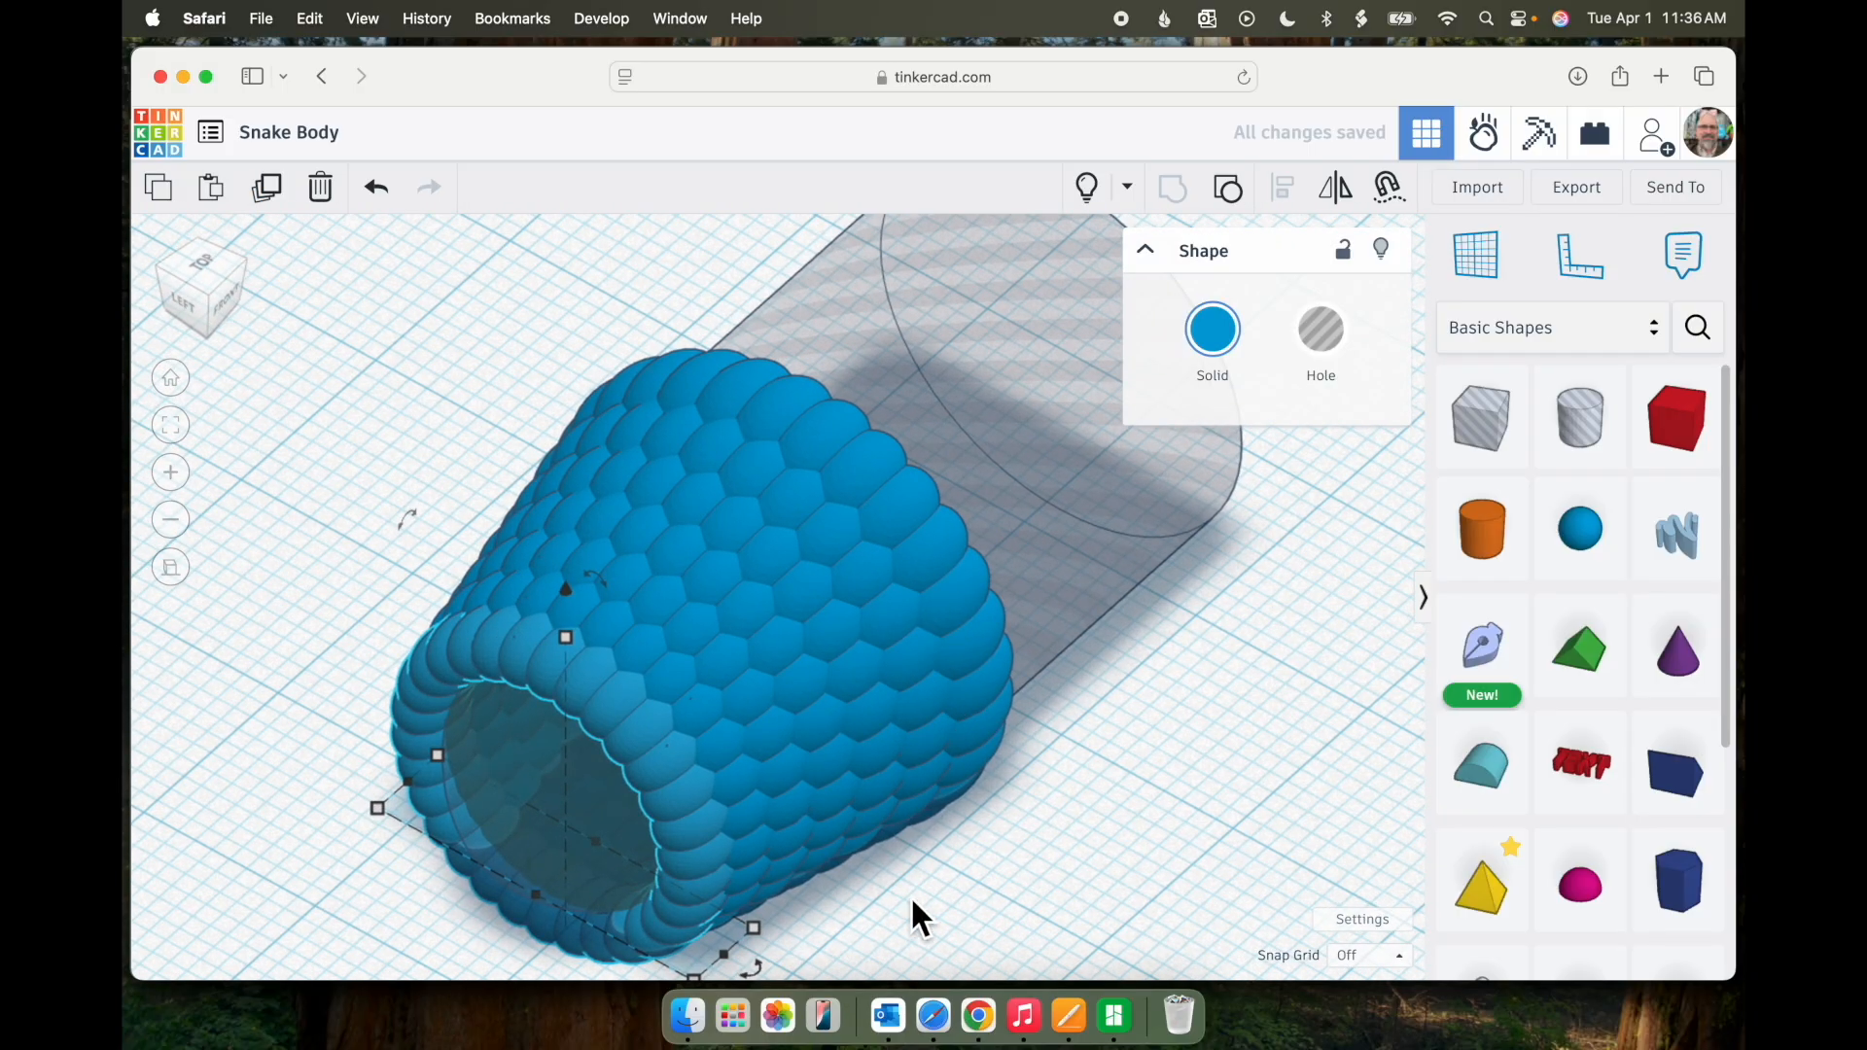
mouse_move(576, 646)
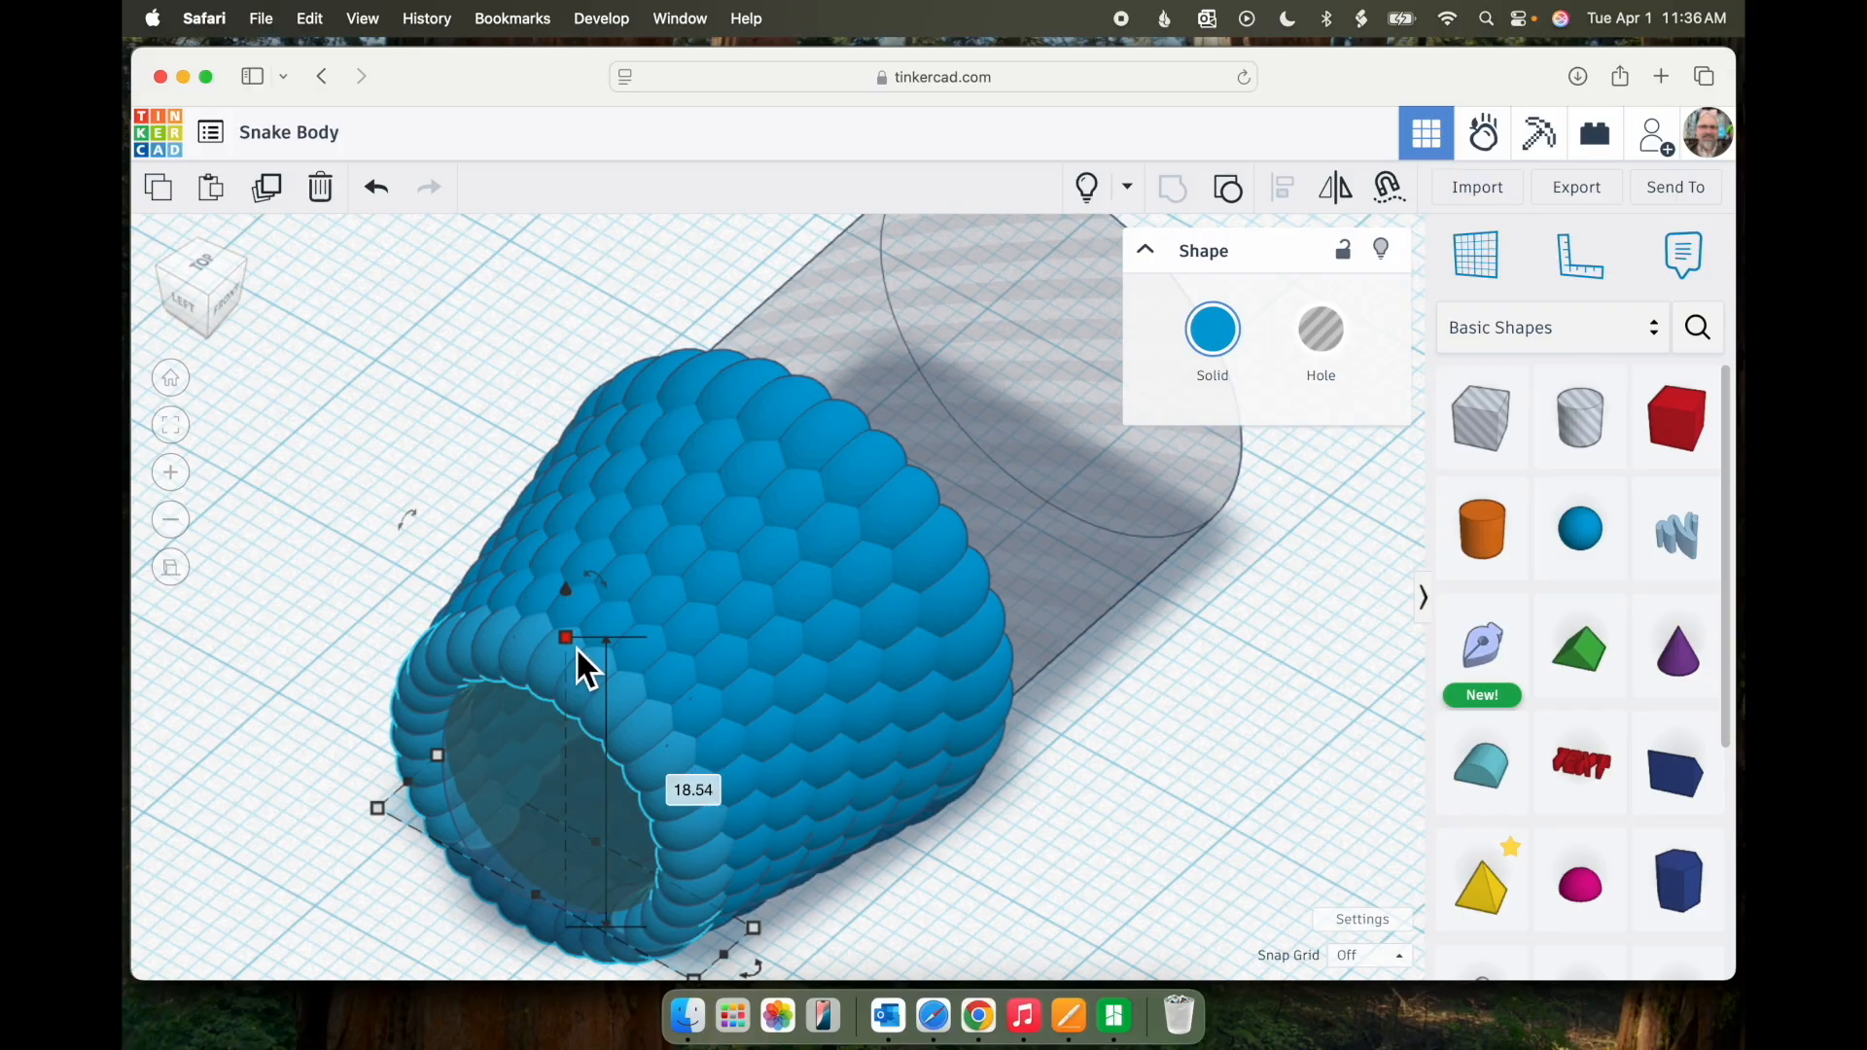
left_click_drag(575, 646, 576, 659)
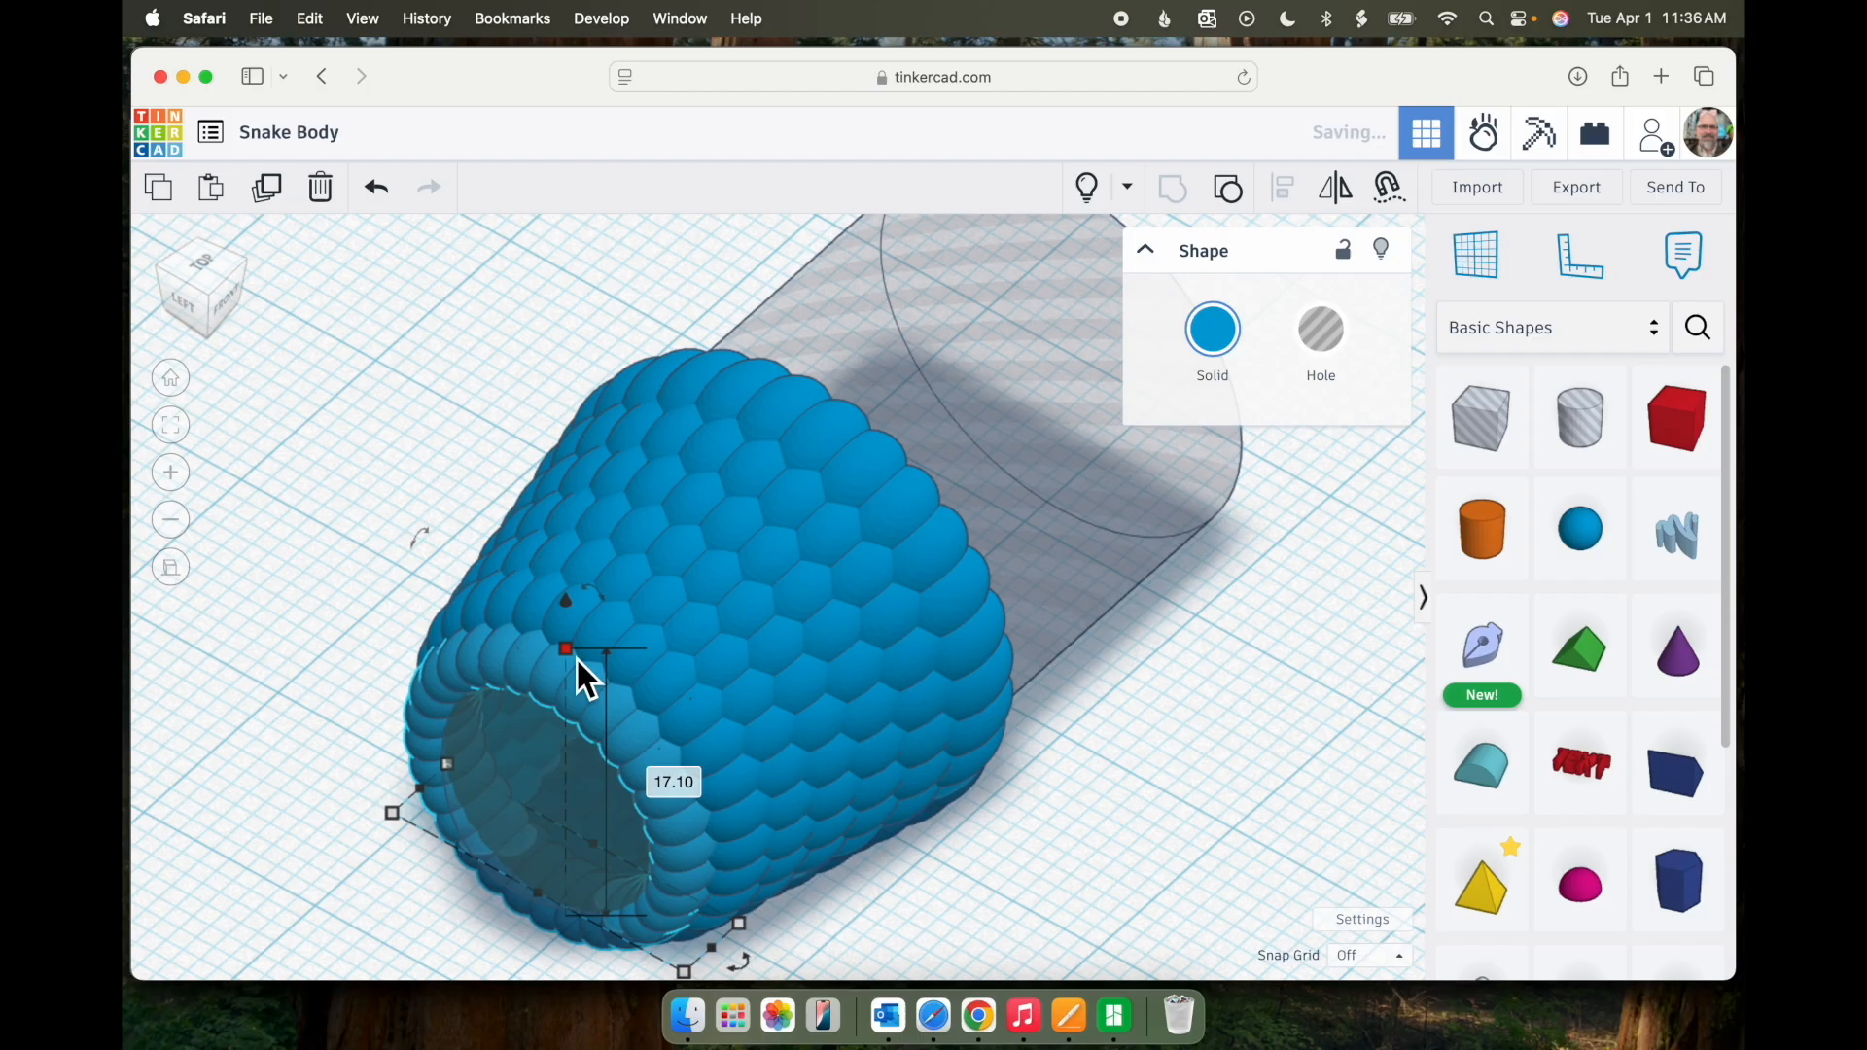
- Duplicate the end ring once more and shrink the copy to about 13.6 mm high to follow the taper
left_click(271, 188)
right_click_drag(1037, 860, 405, 709)
right_click_drag(637, 904, 718, 869)
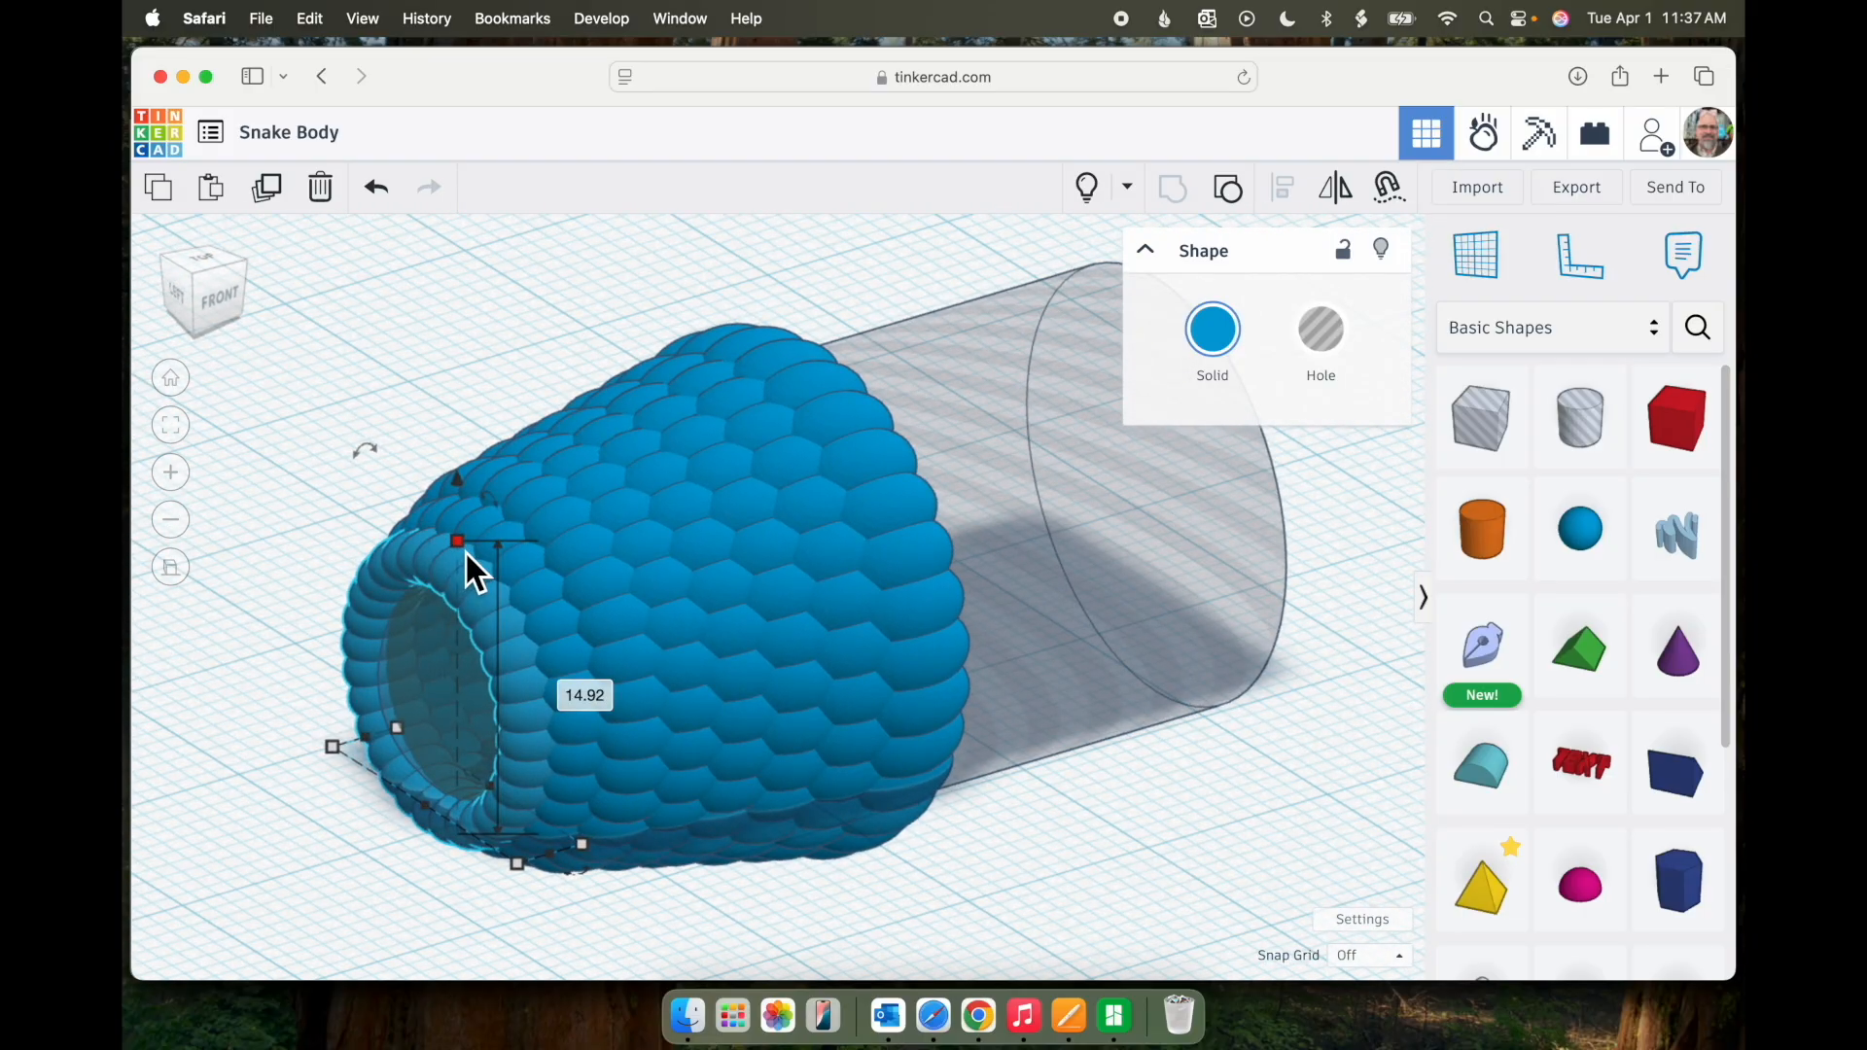
left_click_drag(465, 552, 465, 564)
scroll(1108, 863, "down", 3)
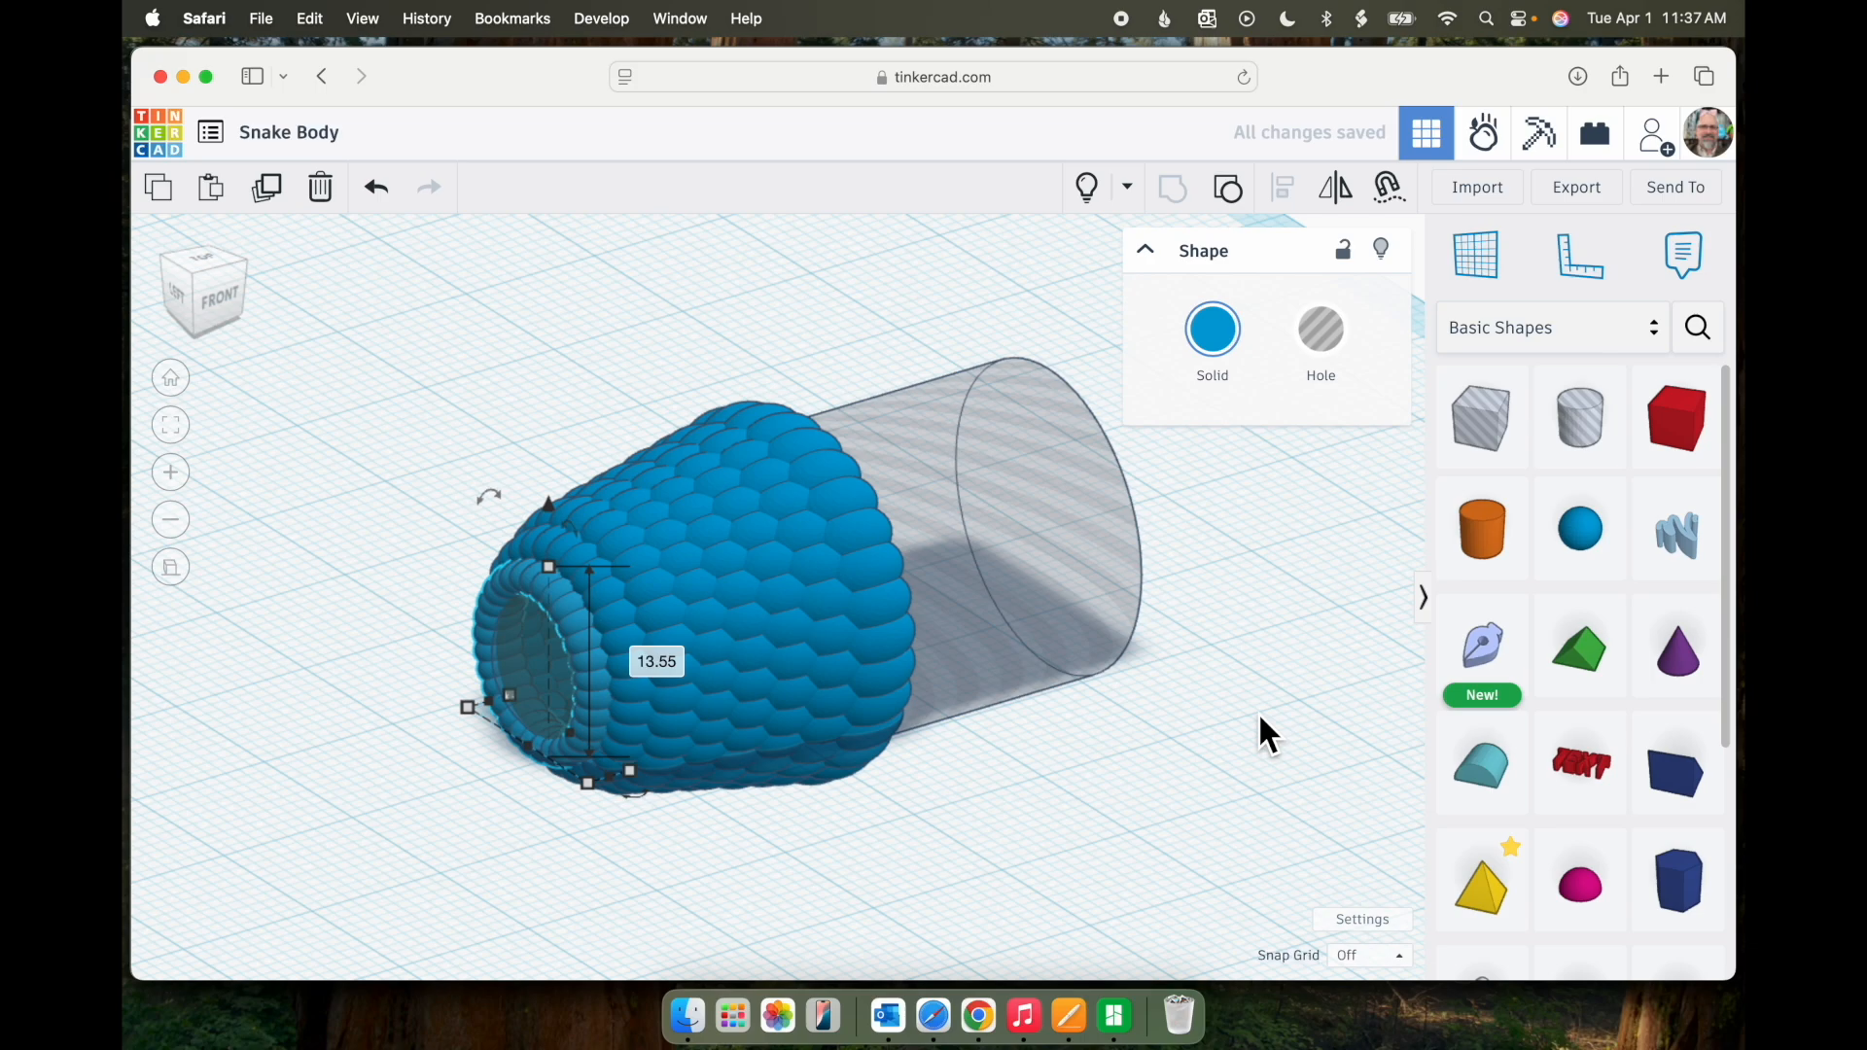
- Select all the scale rings together with the hole shape and group them into one hollow scale shell
right_click_drag(1259, 711, 1105, 888)
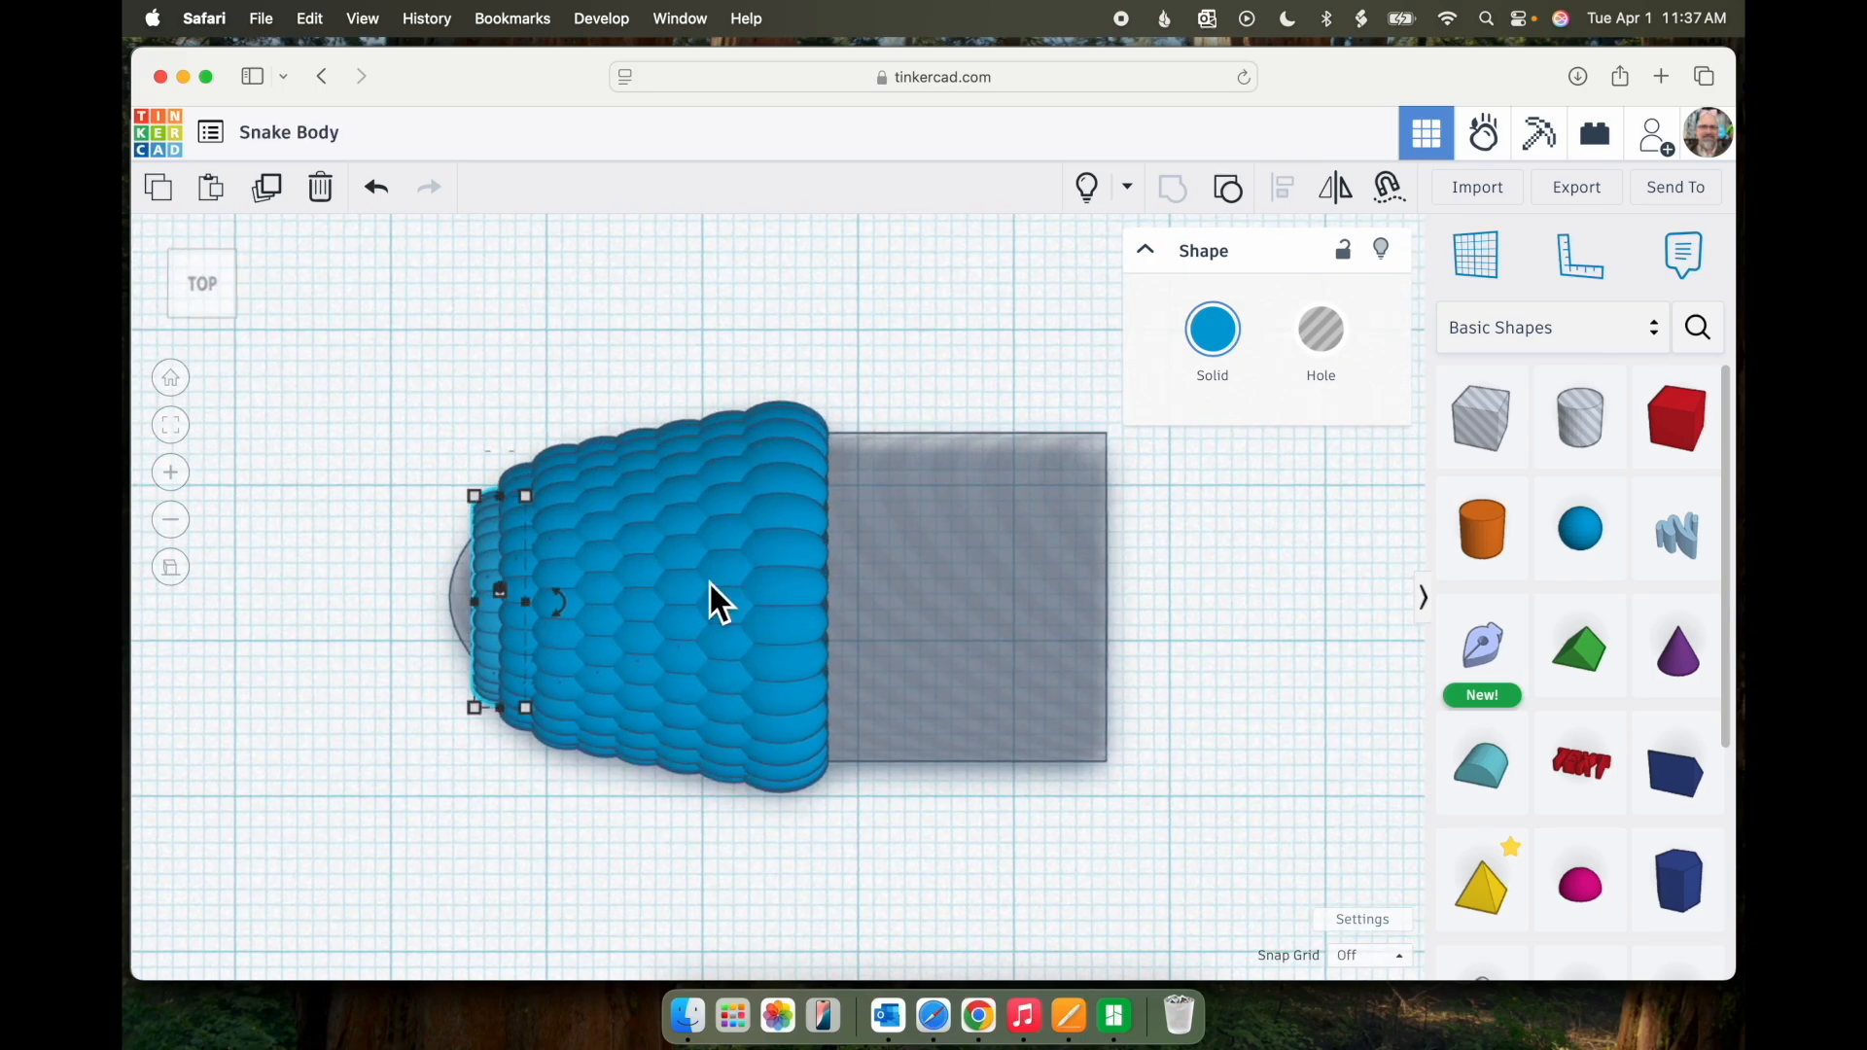
left_click_drag(434, 428, 930, 849)
left_click(1174, 192)
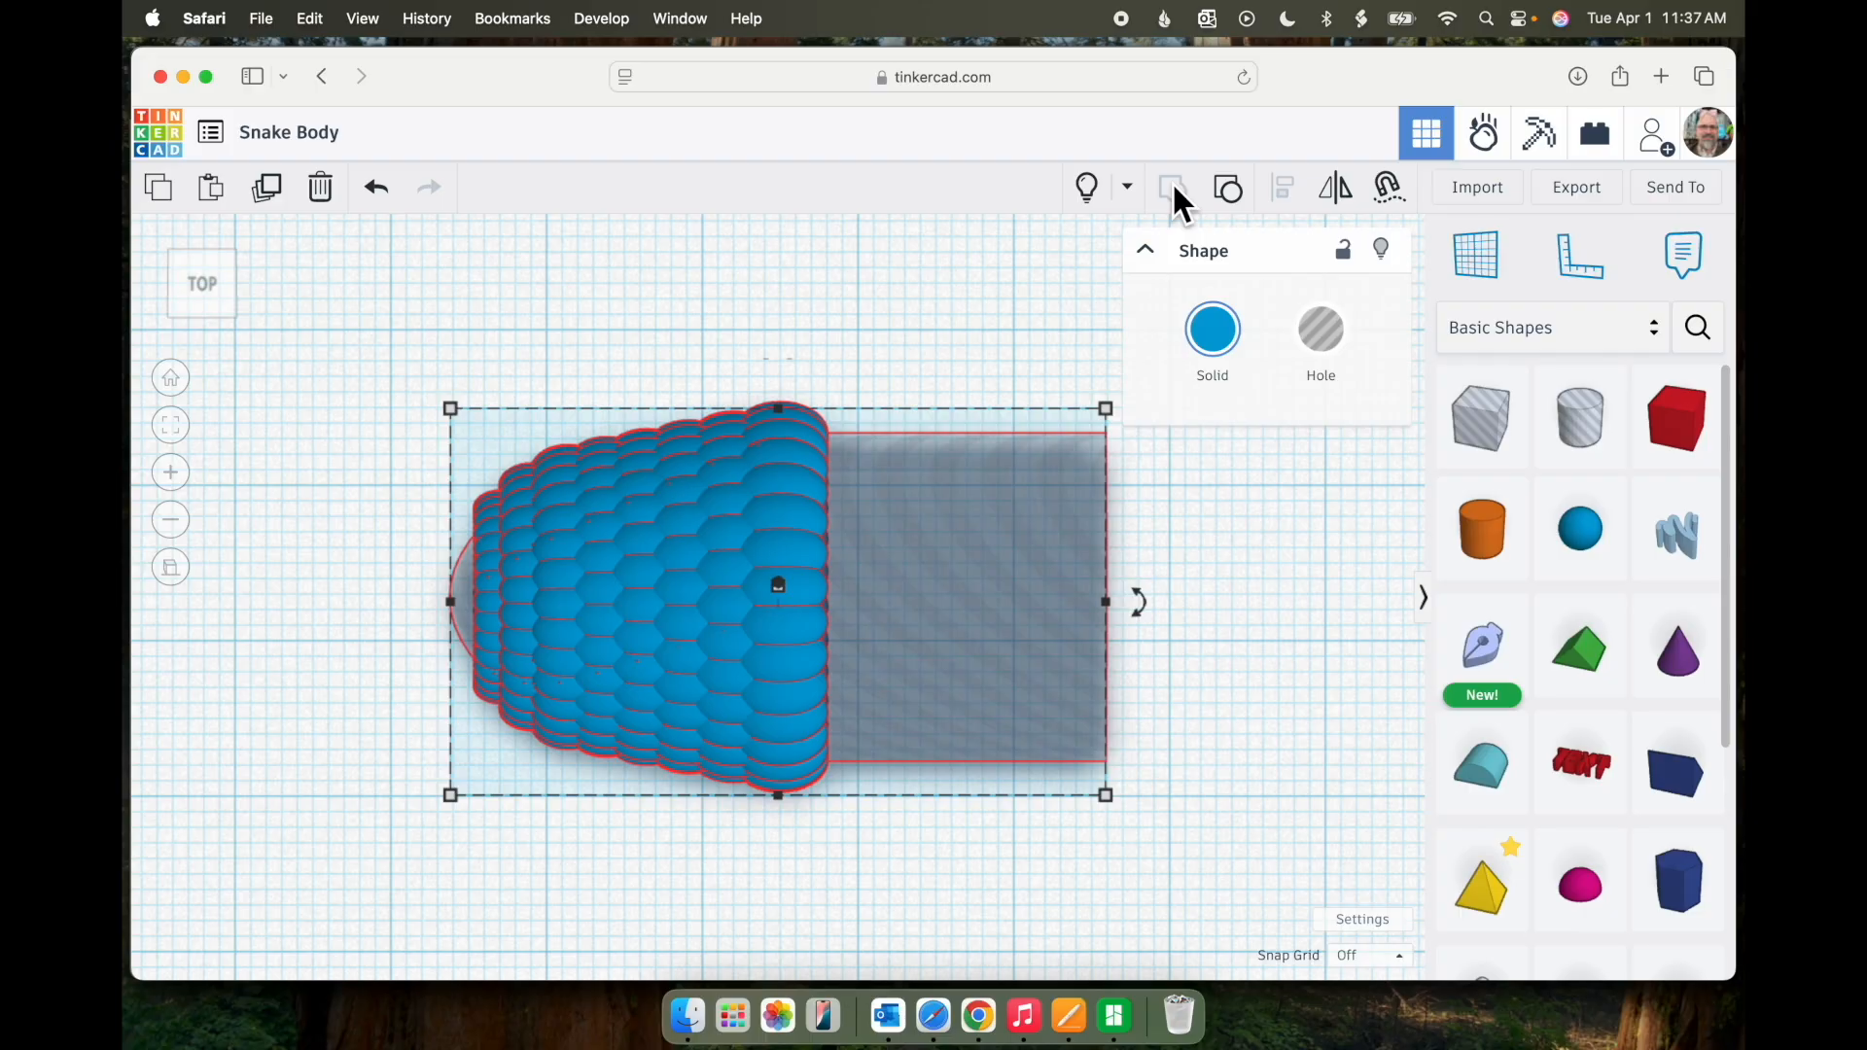
scroll(976, 550, "down", 3)
scroll(976, 551, "down", 5)
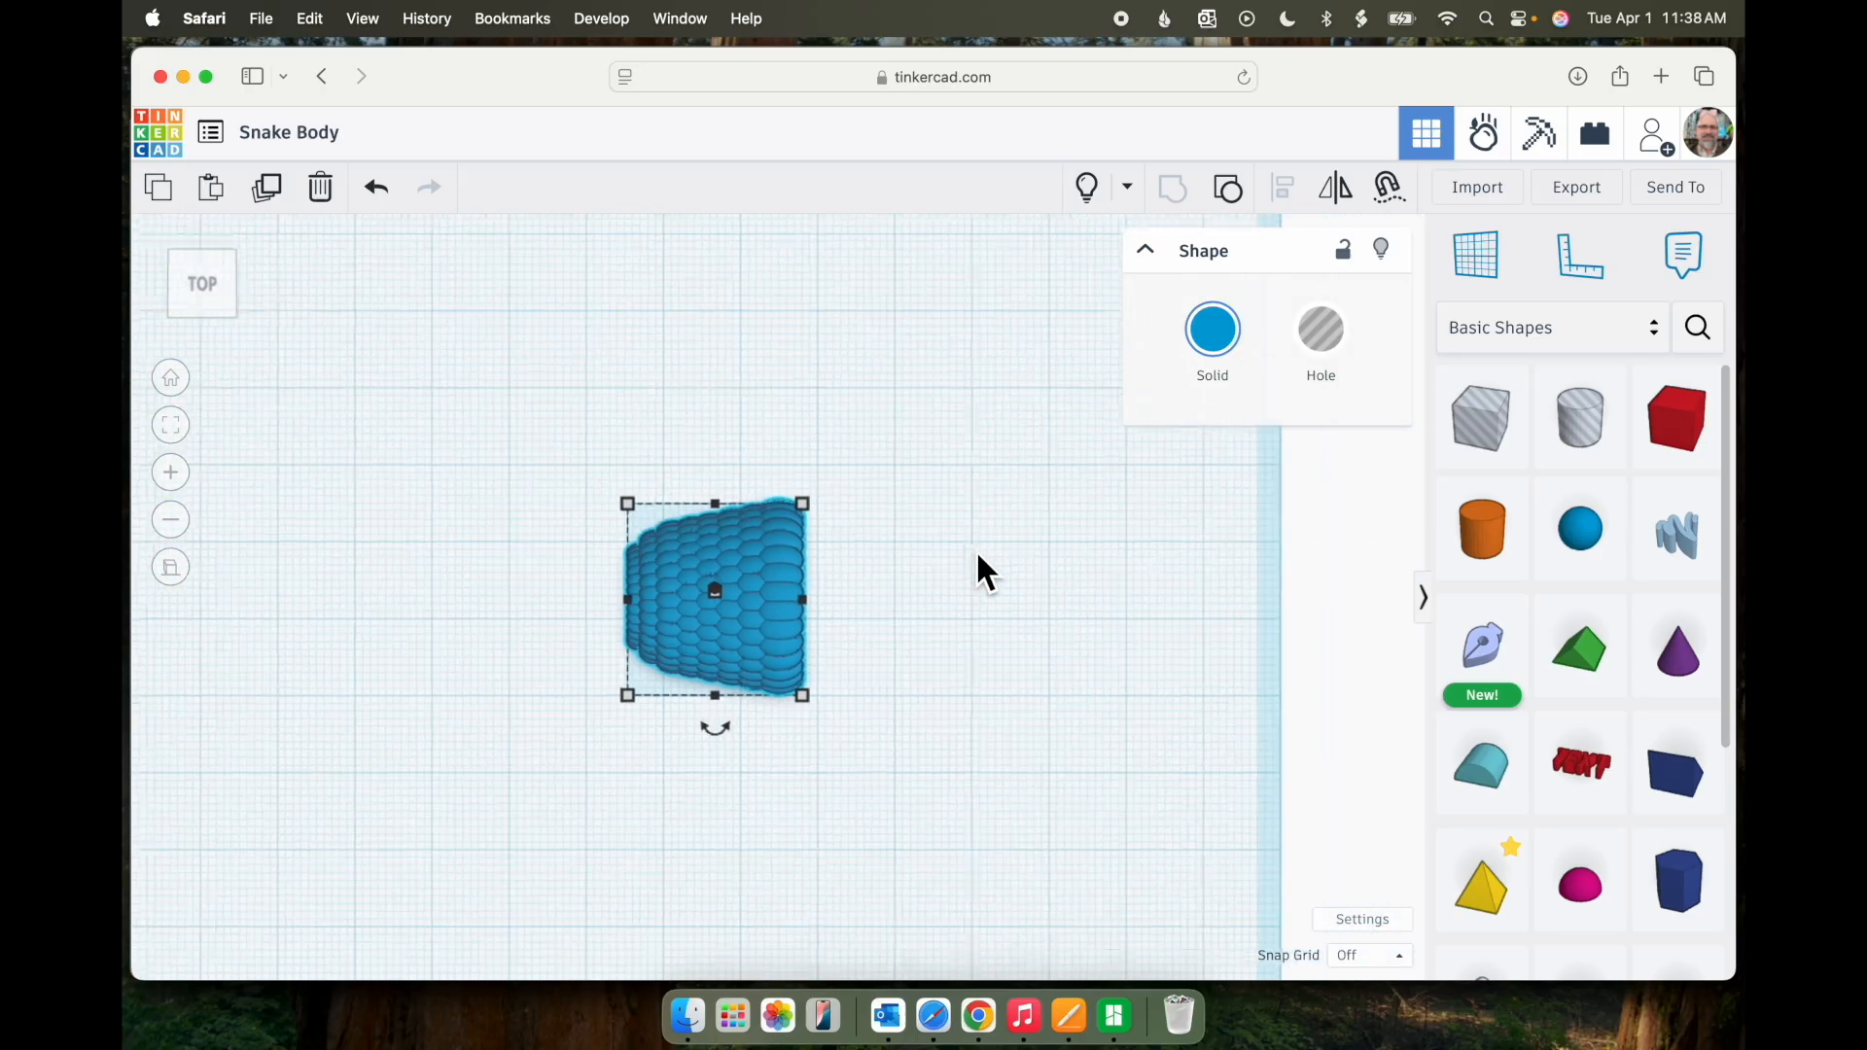
- Show all hidden shapes and align the scale shell to the magenta body's centre, both front to back and in height
left_click(1088, 187)
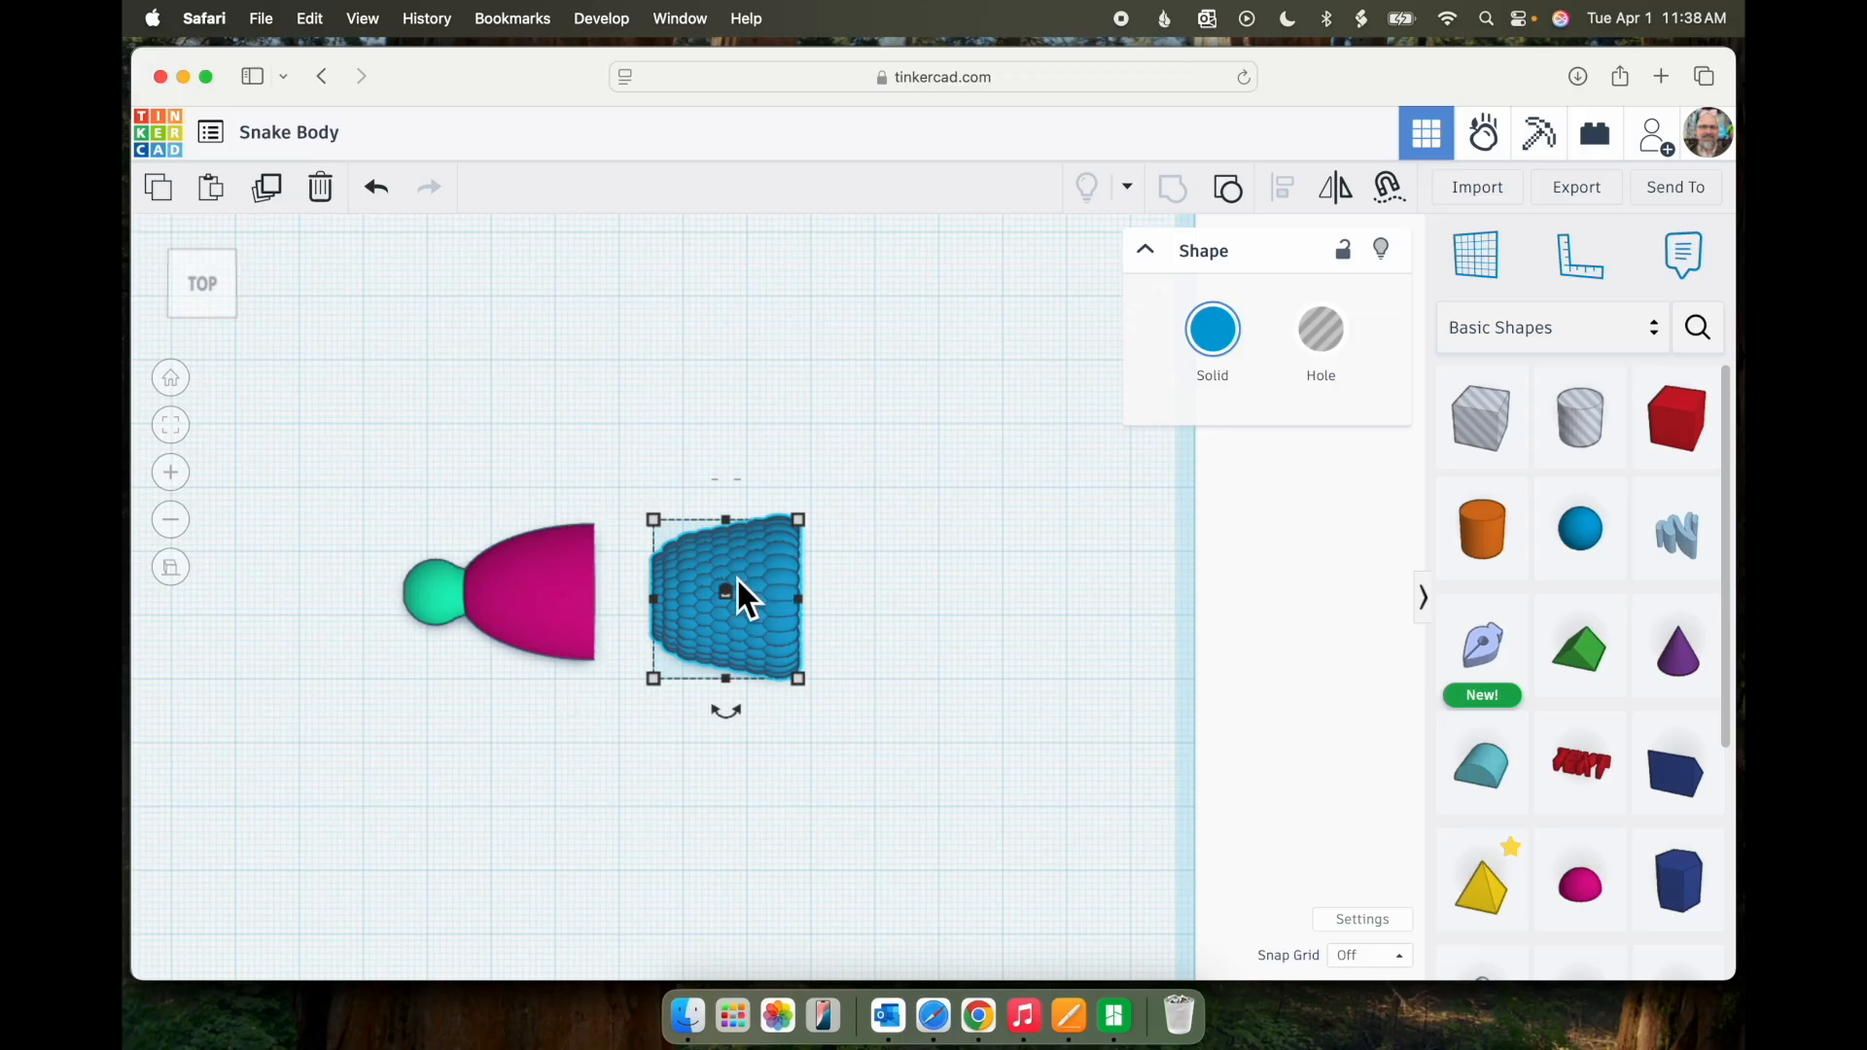
left_click(550, 603, "shift")
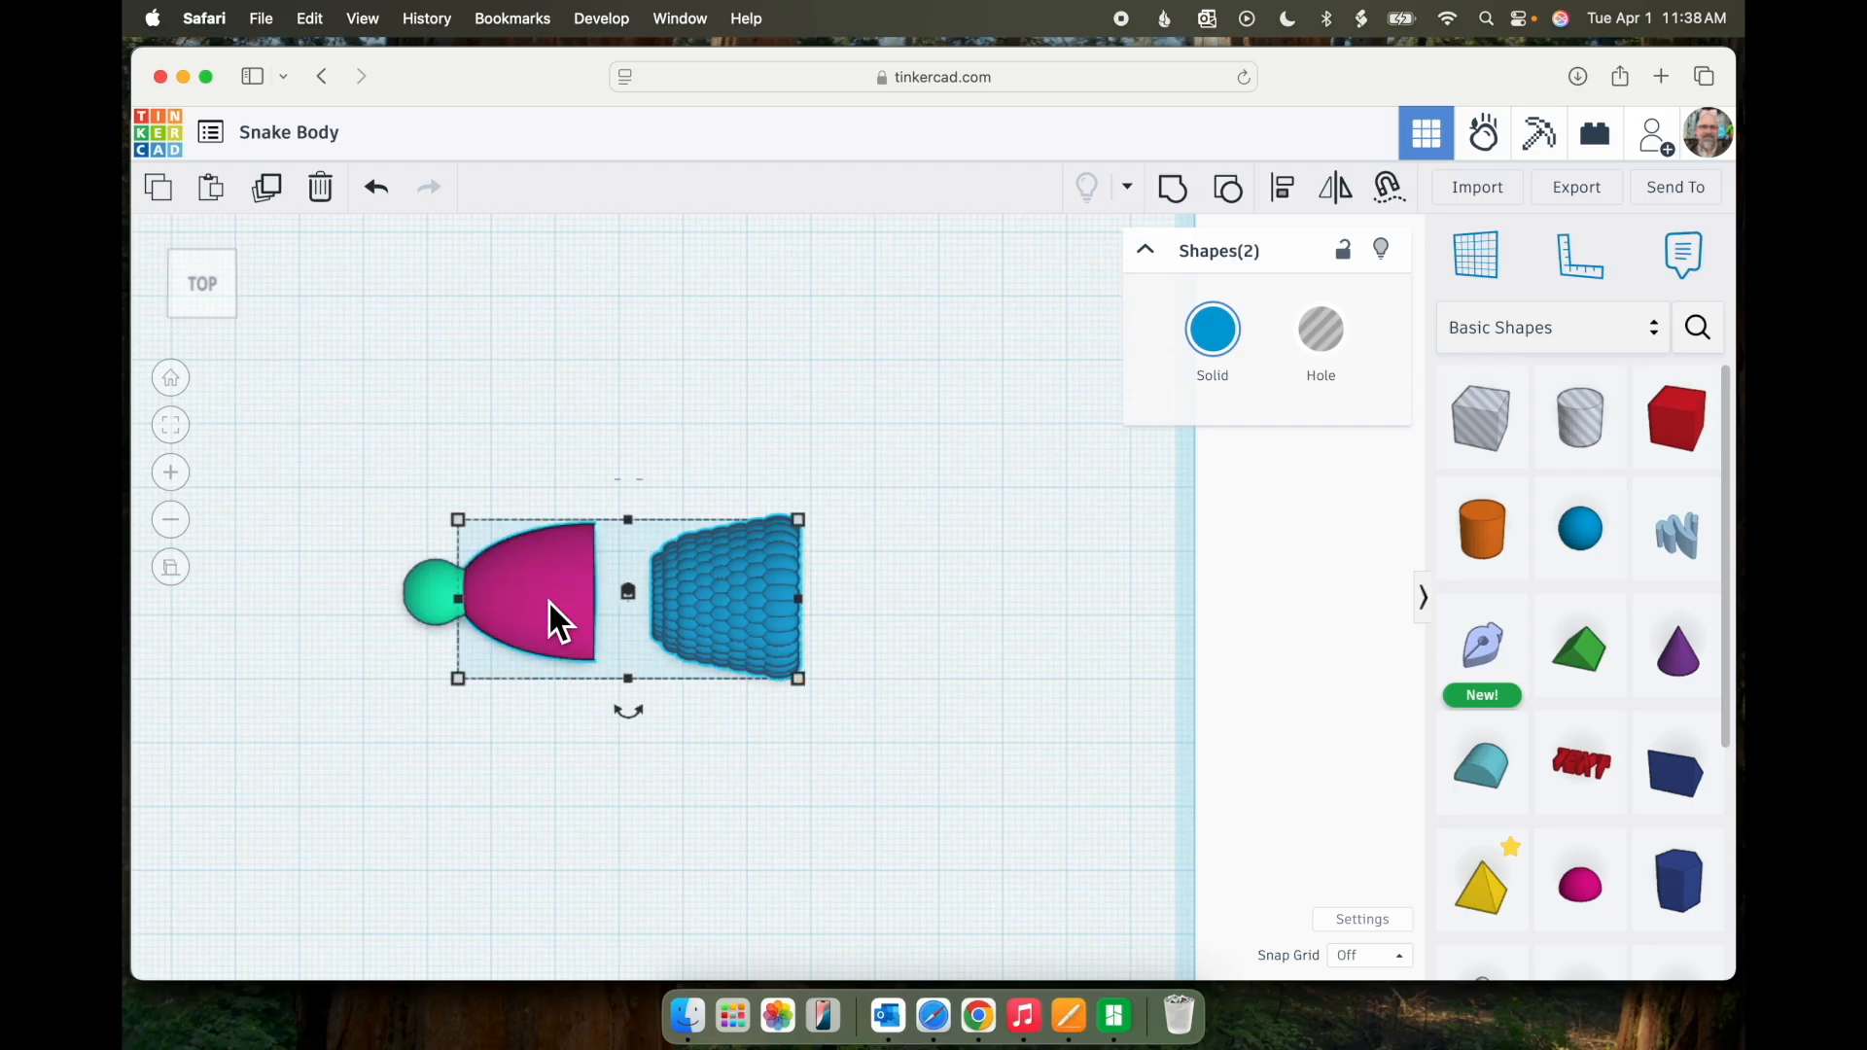
left_click(1284, 186)
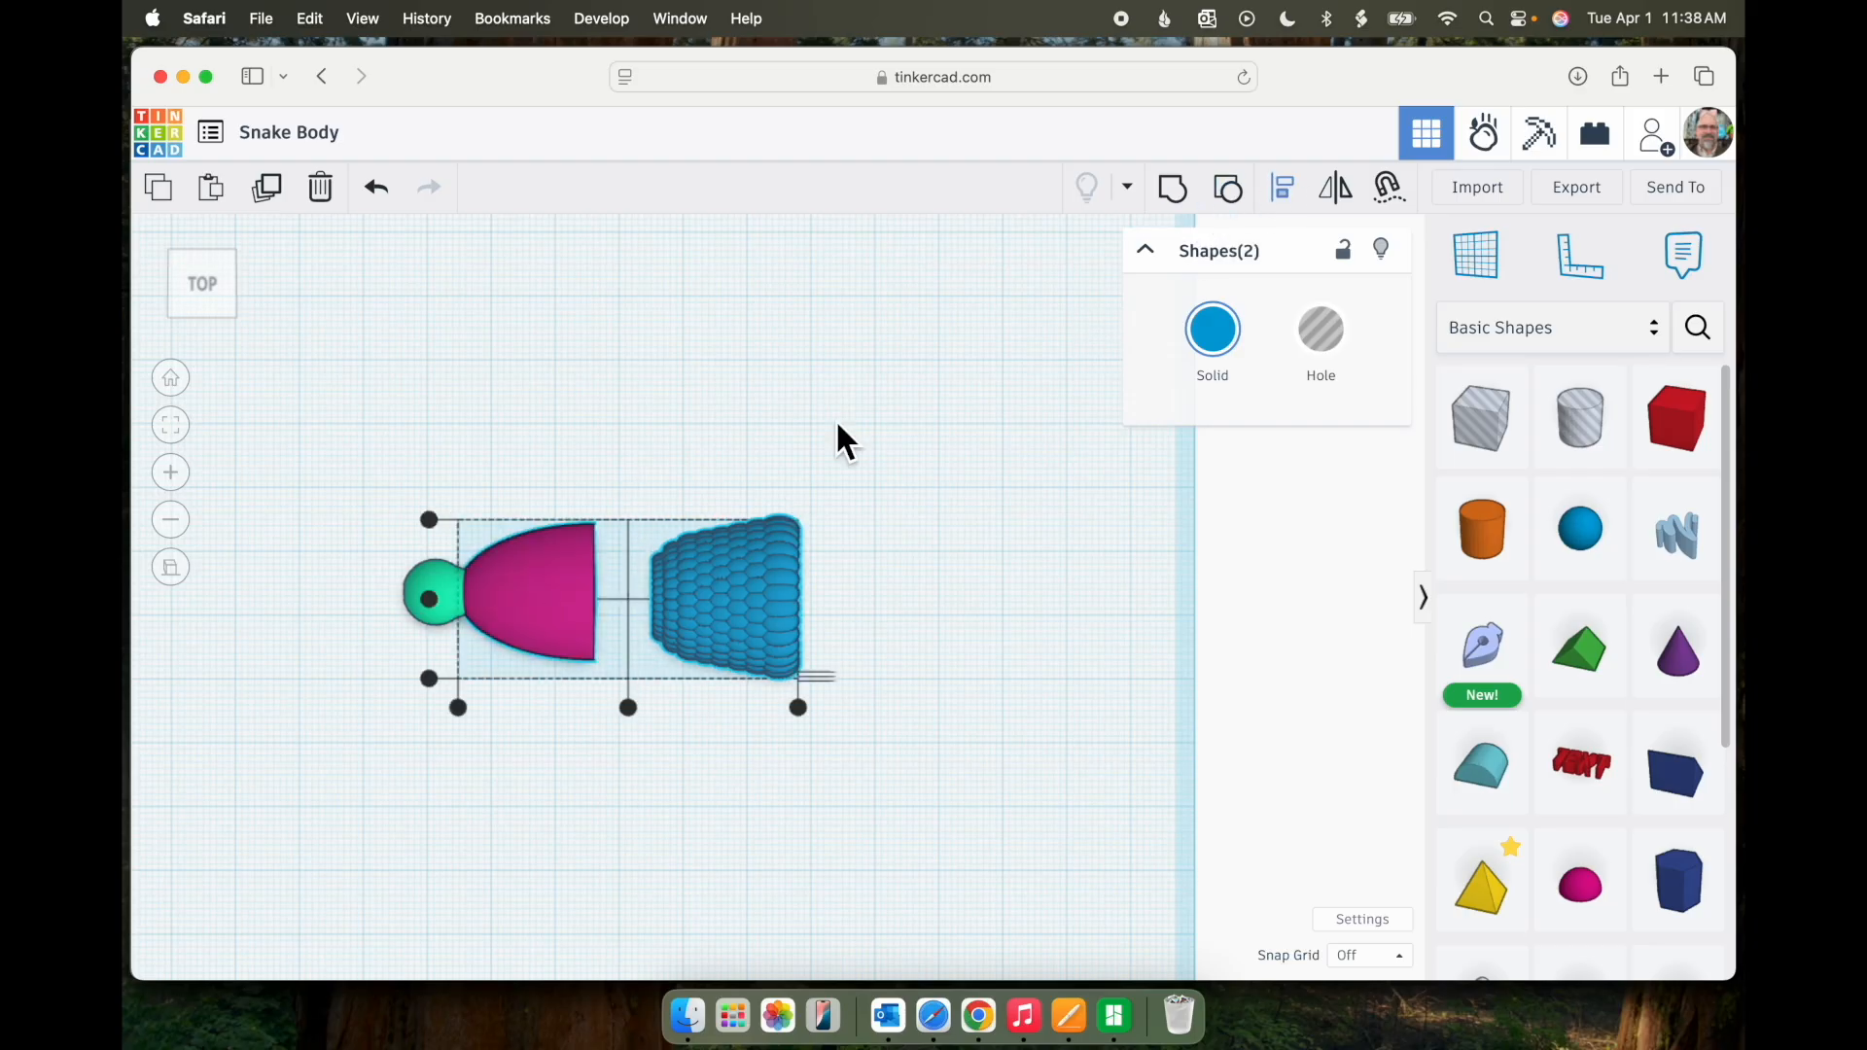
left_click(563, 562)
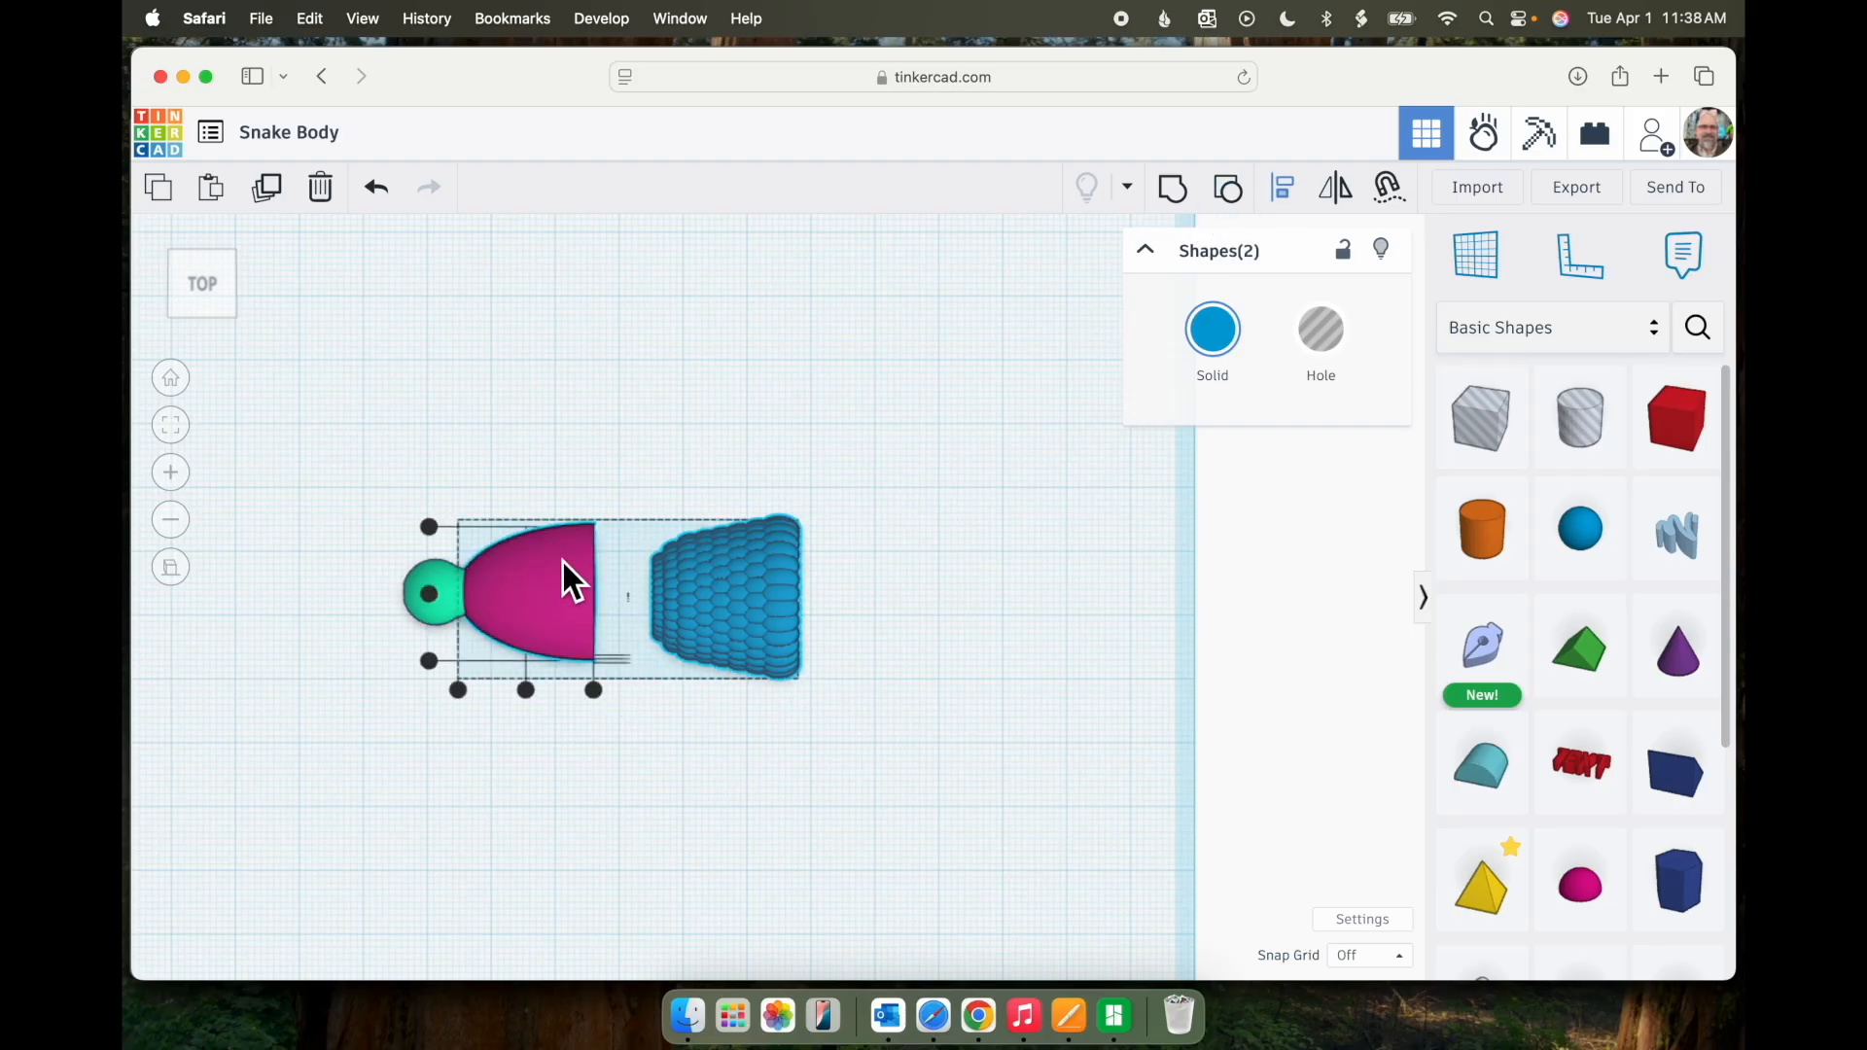
left_click(430, 594)
right_click_drag(1062, 819, 1041, 645)
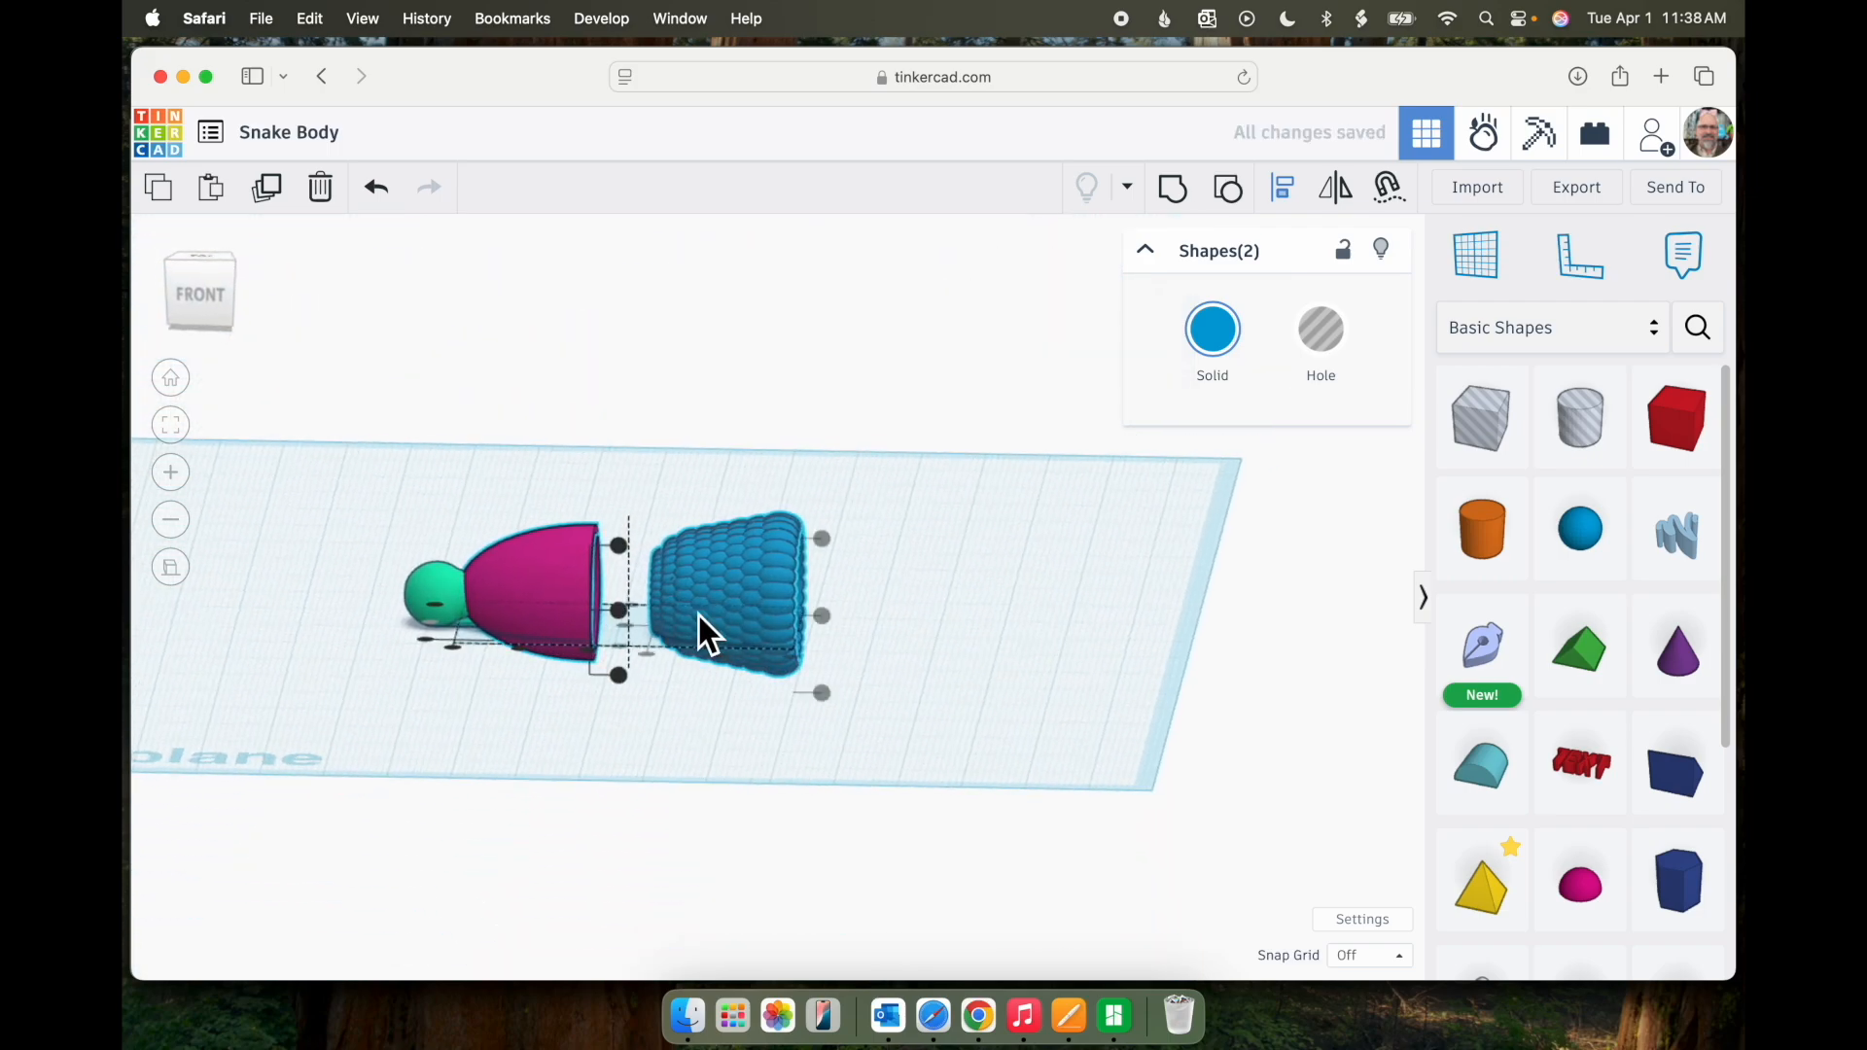
left_click(620, 611)
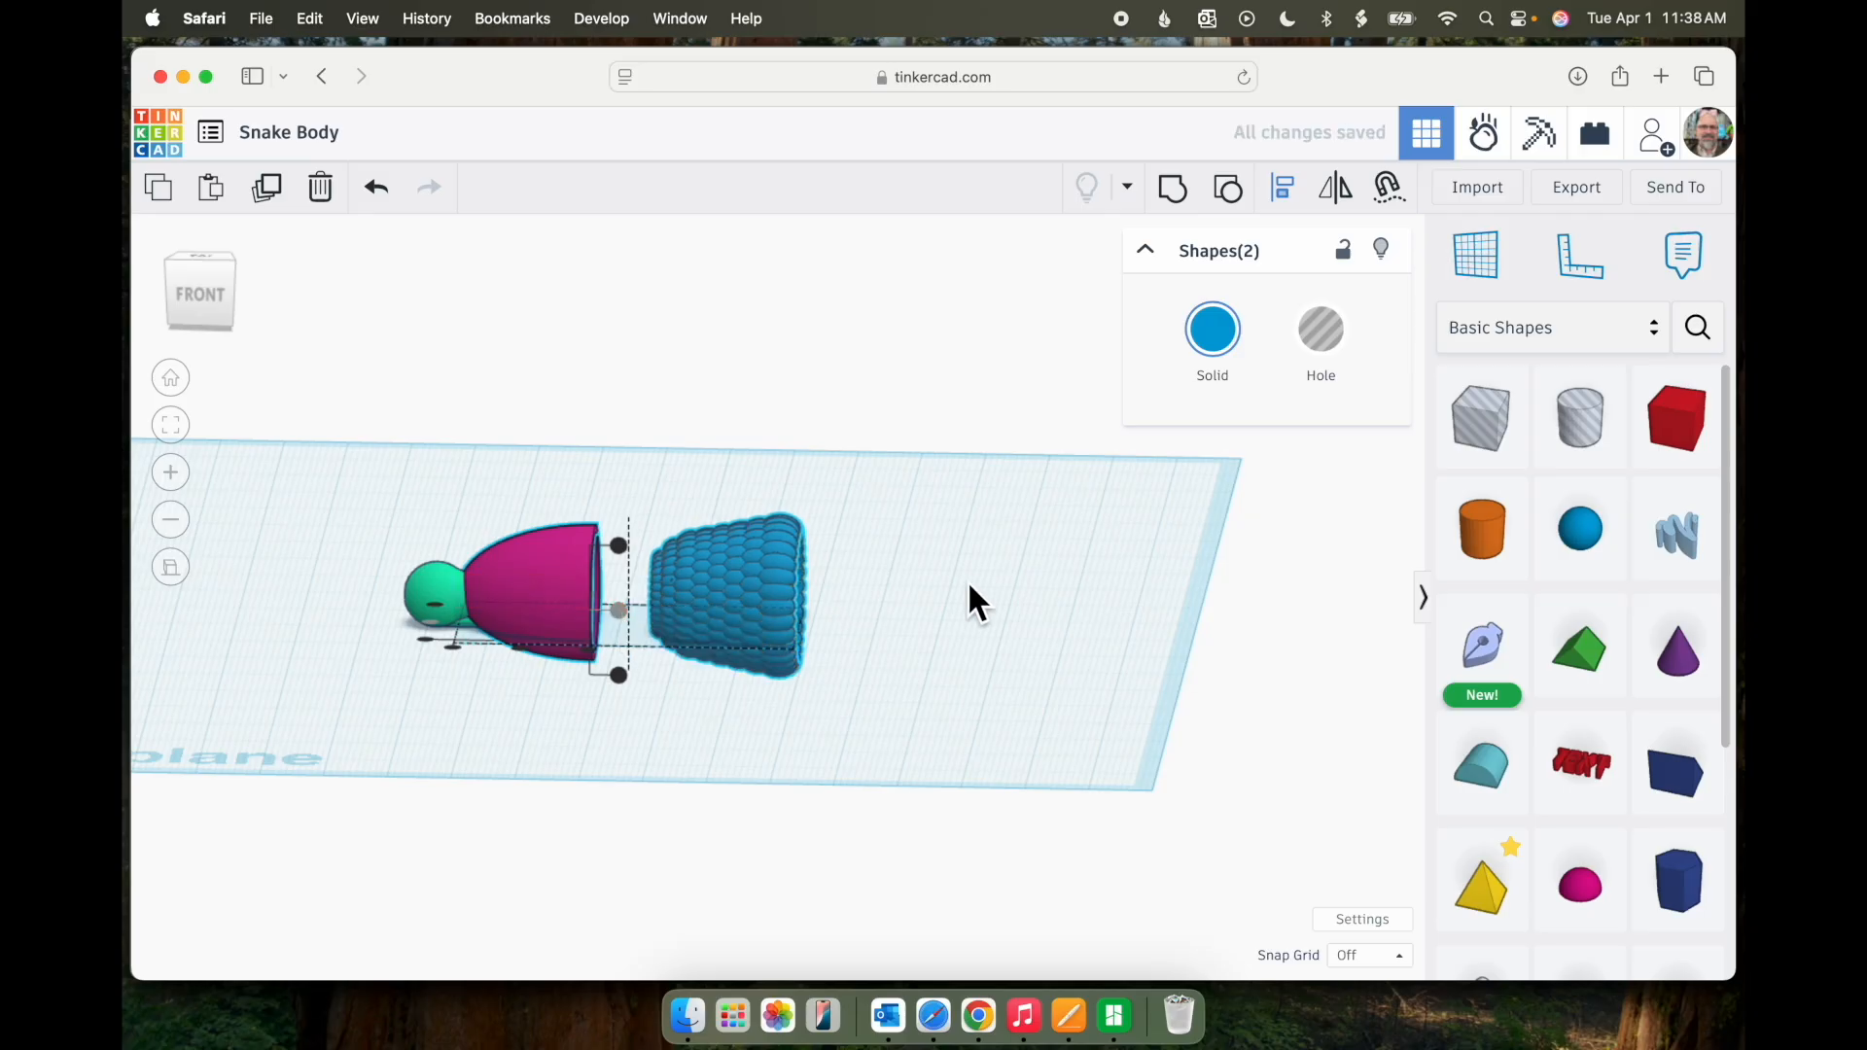
right_click_drag(957, 591, 983, 681)
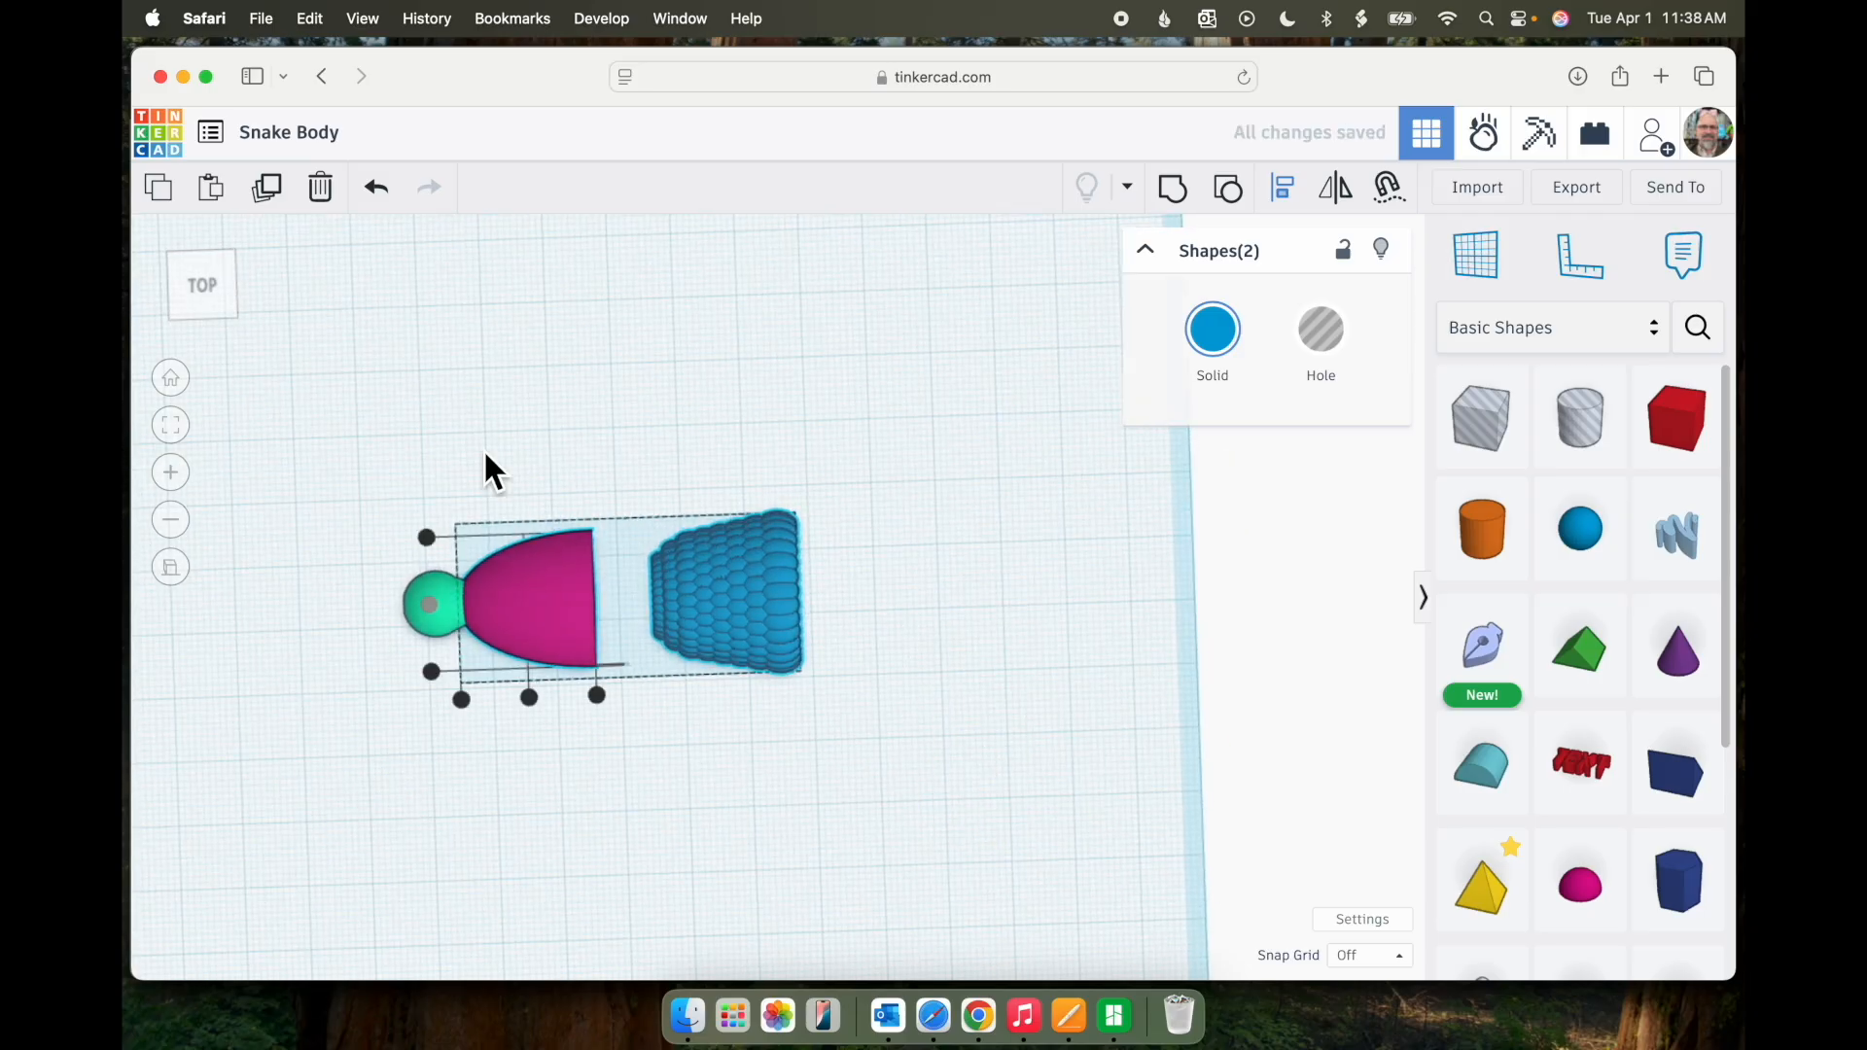
left_click(203, 288)
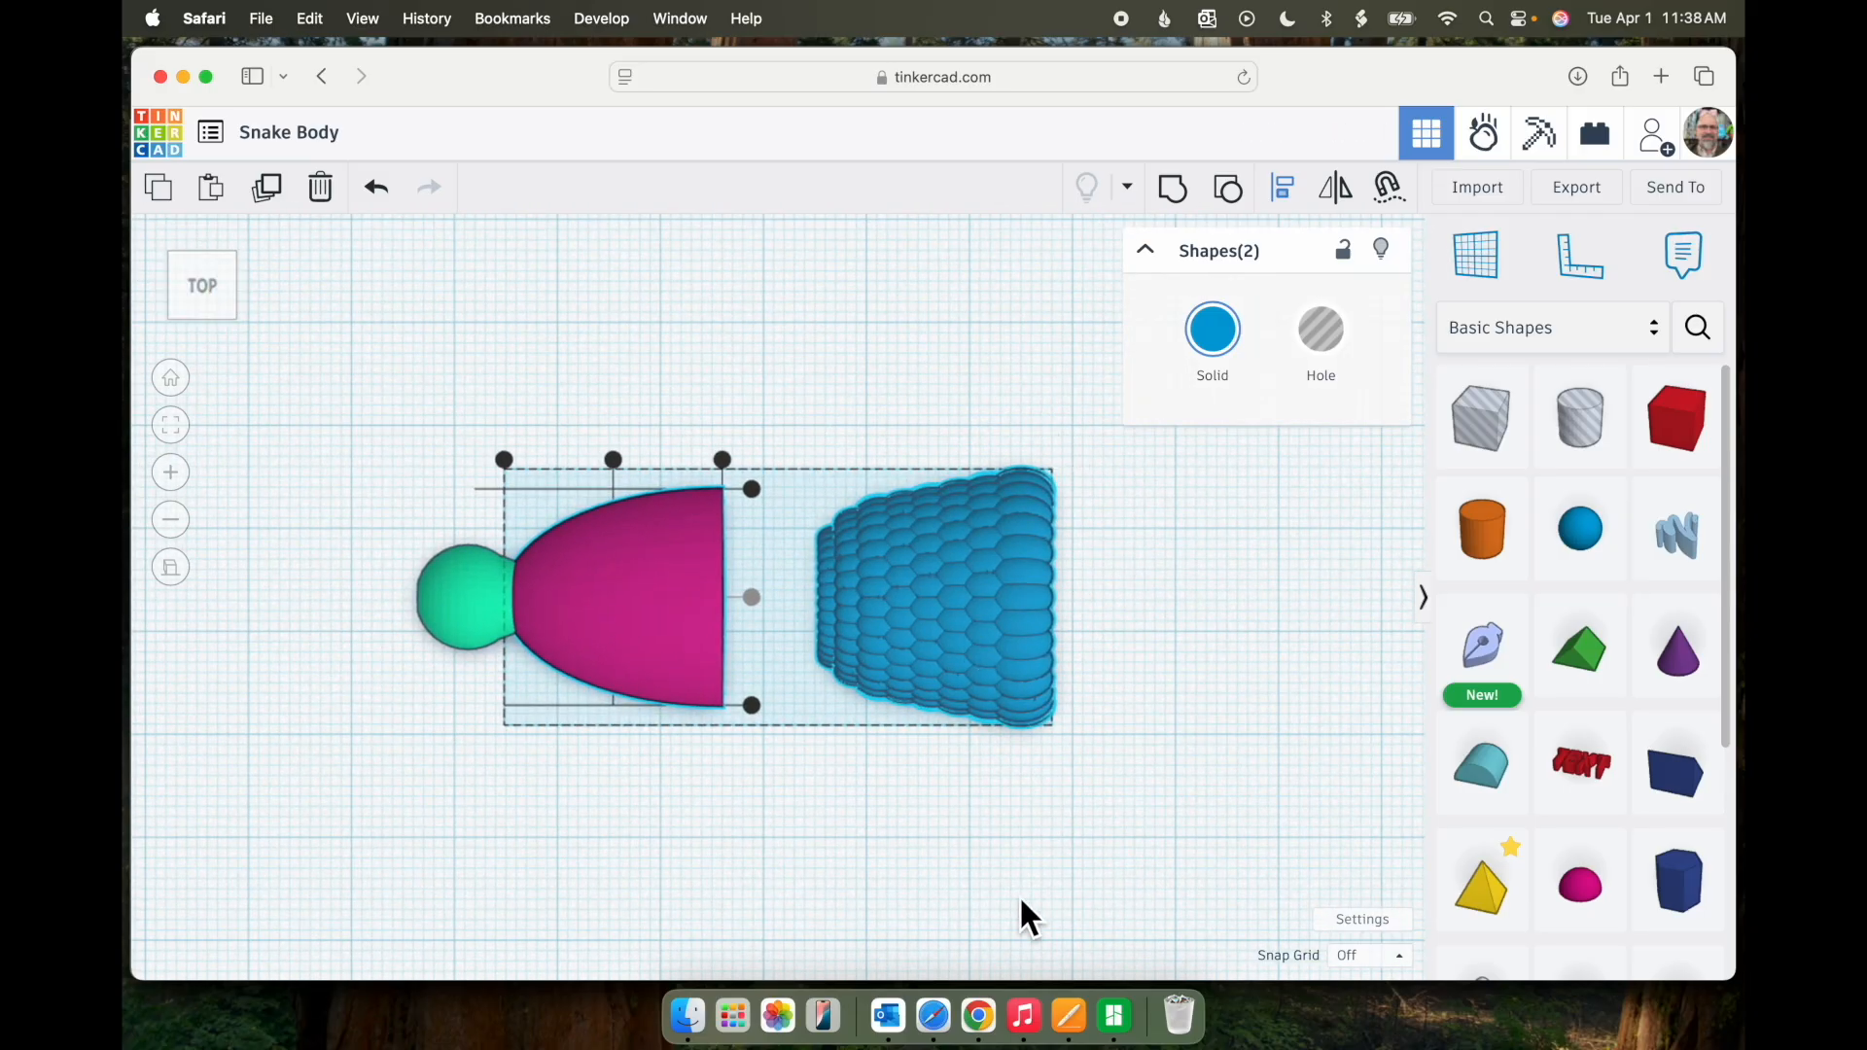
left_click(946, 811)
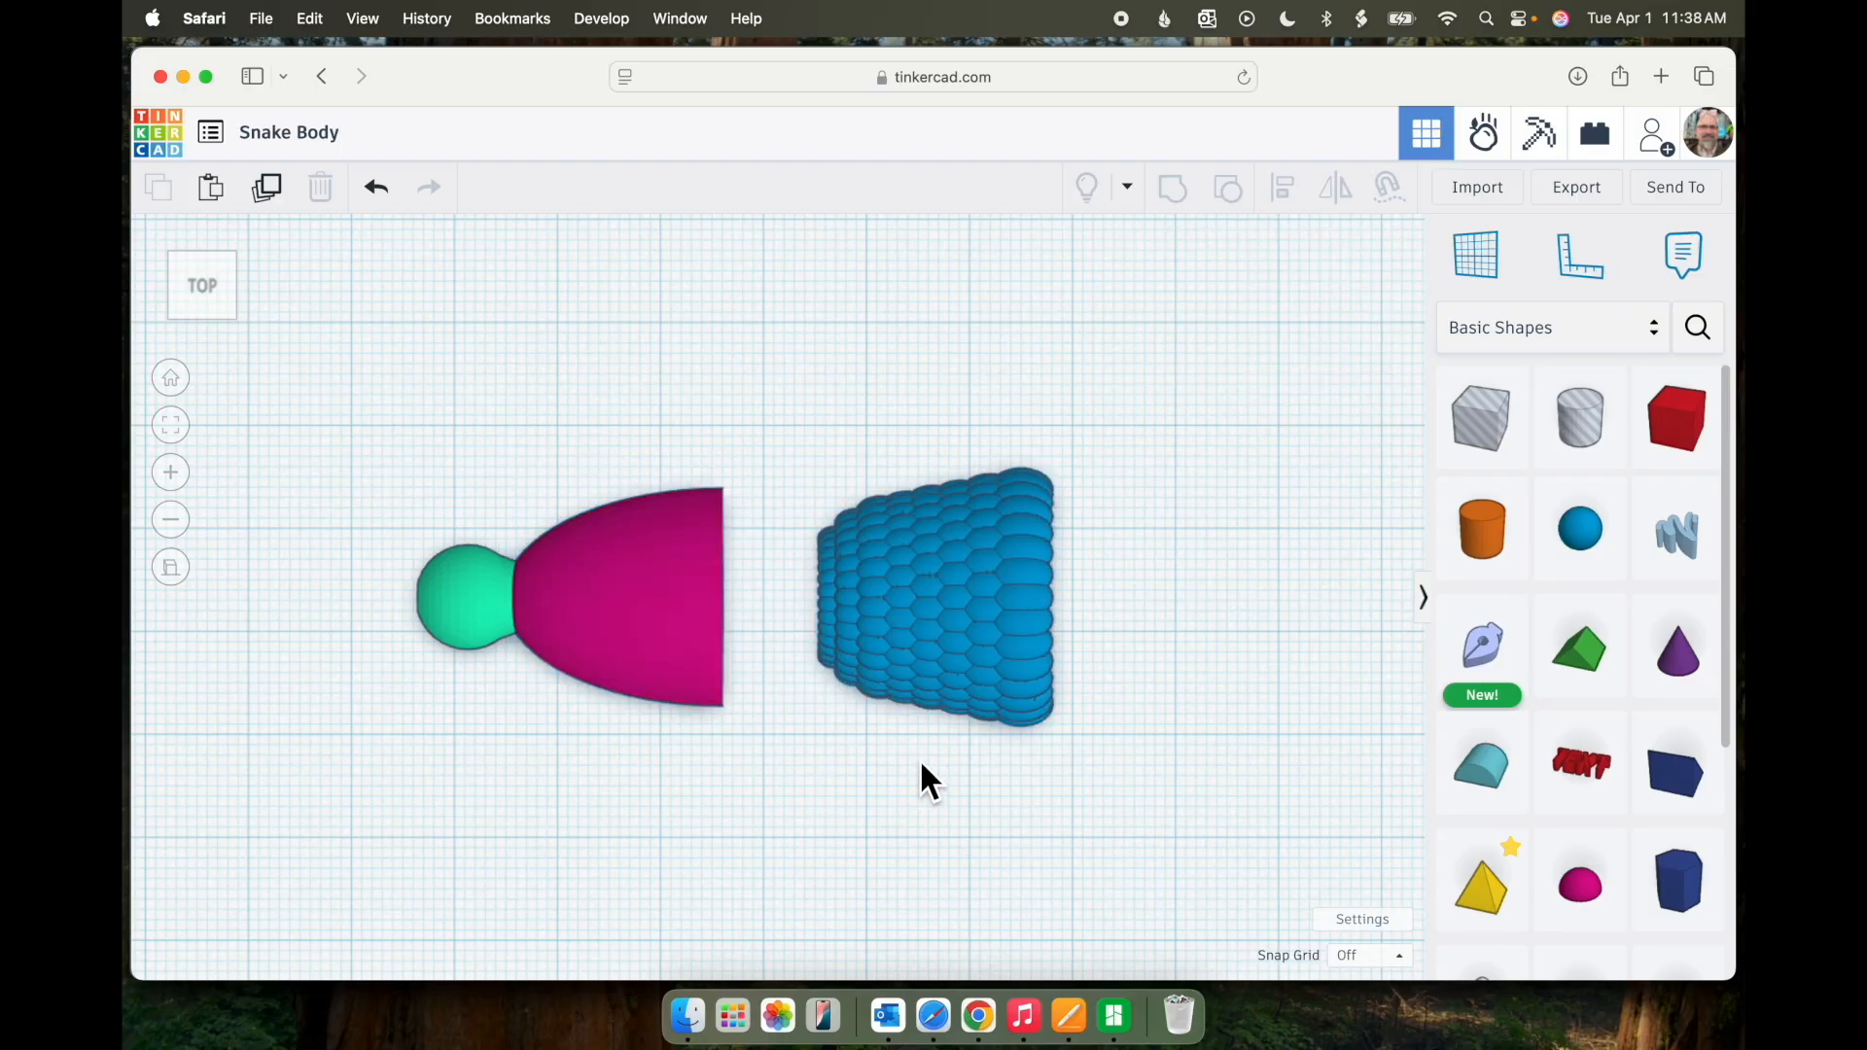
- Make the scale shell transparent, nudge it over the magenta body with the snap grid at 1.0 mm, and make it opaque again
left_click(991, 607)
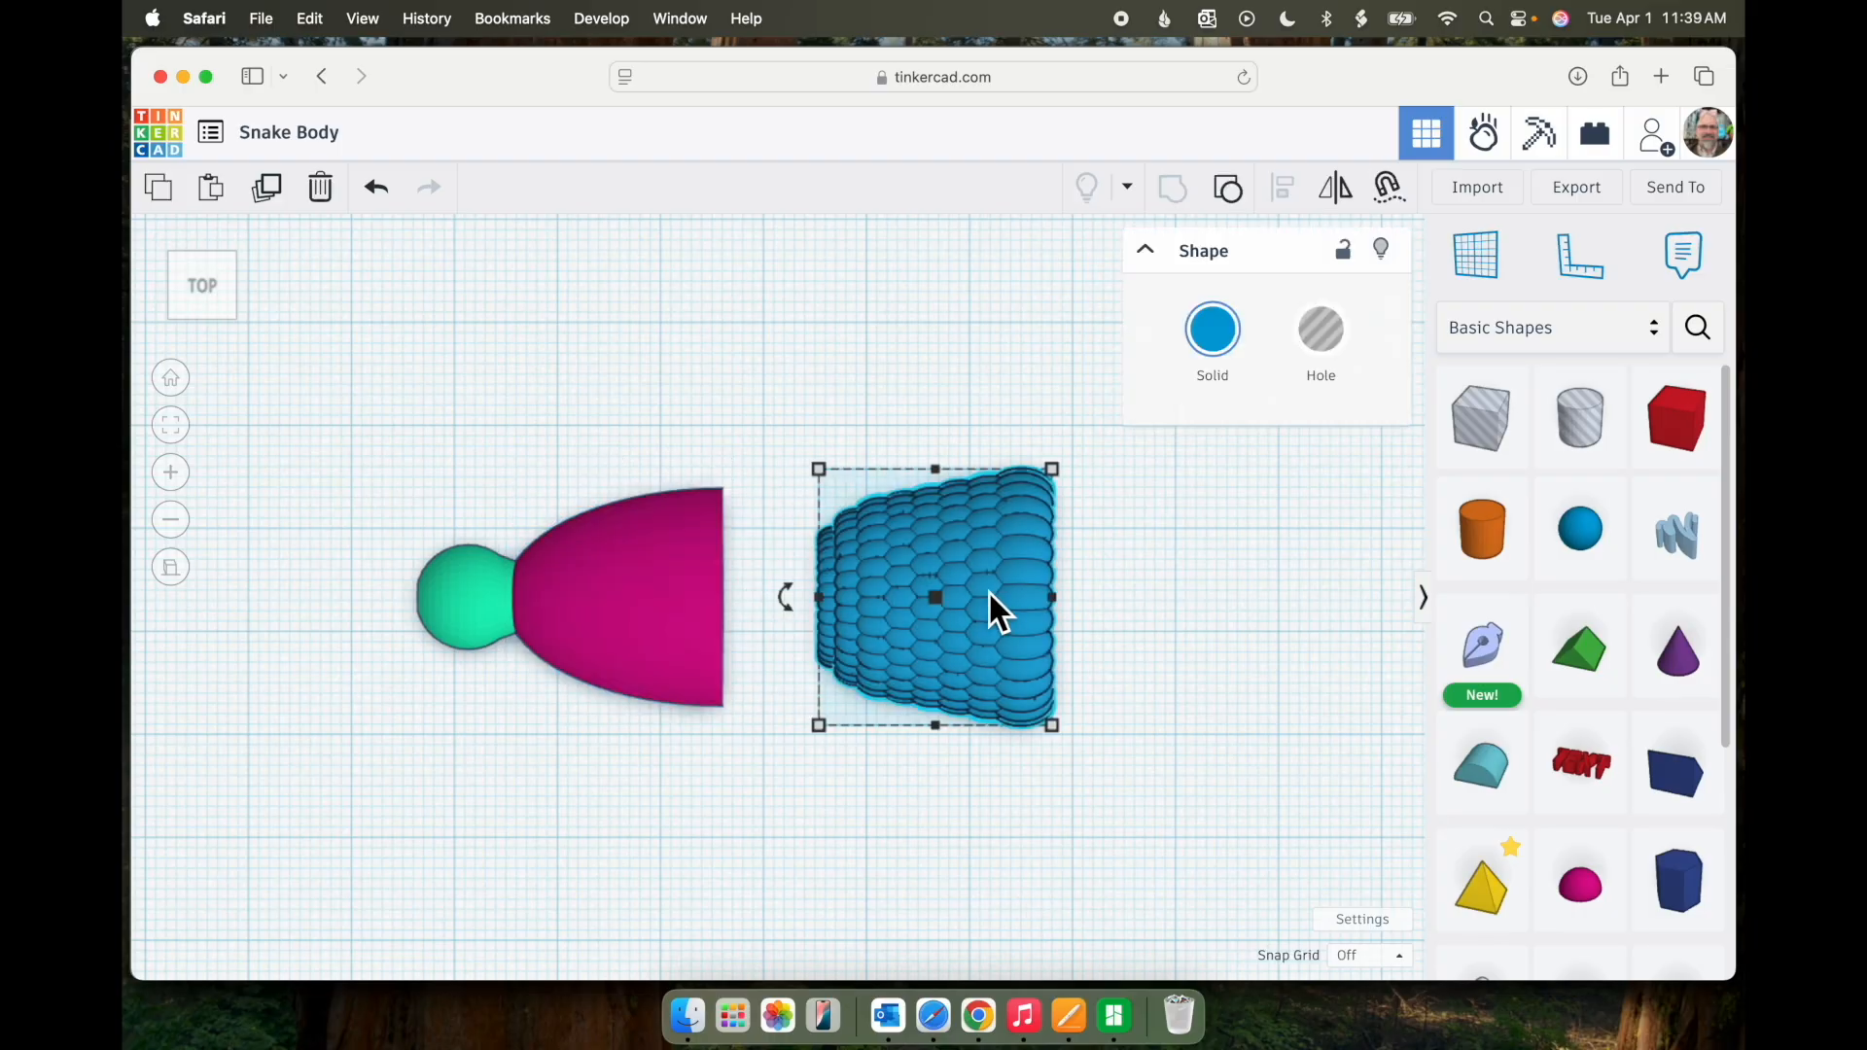
key("super+d")
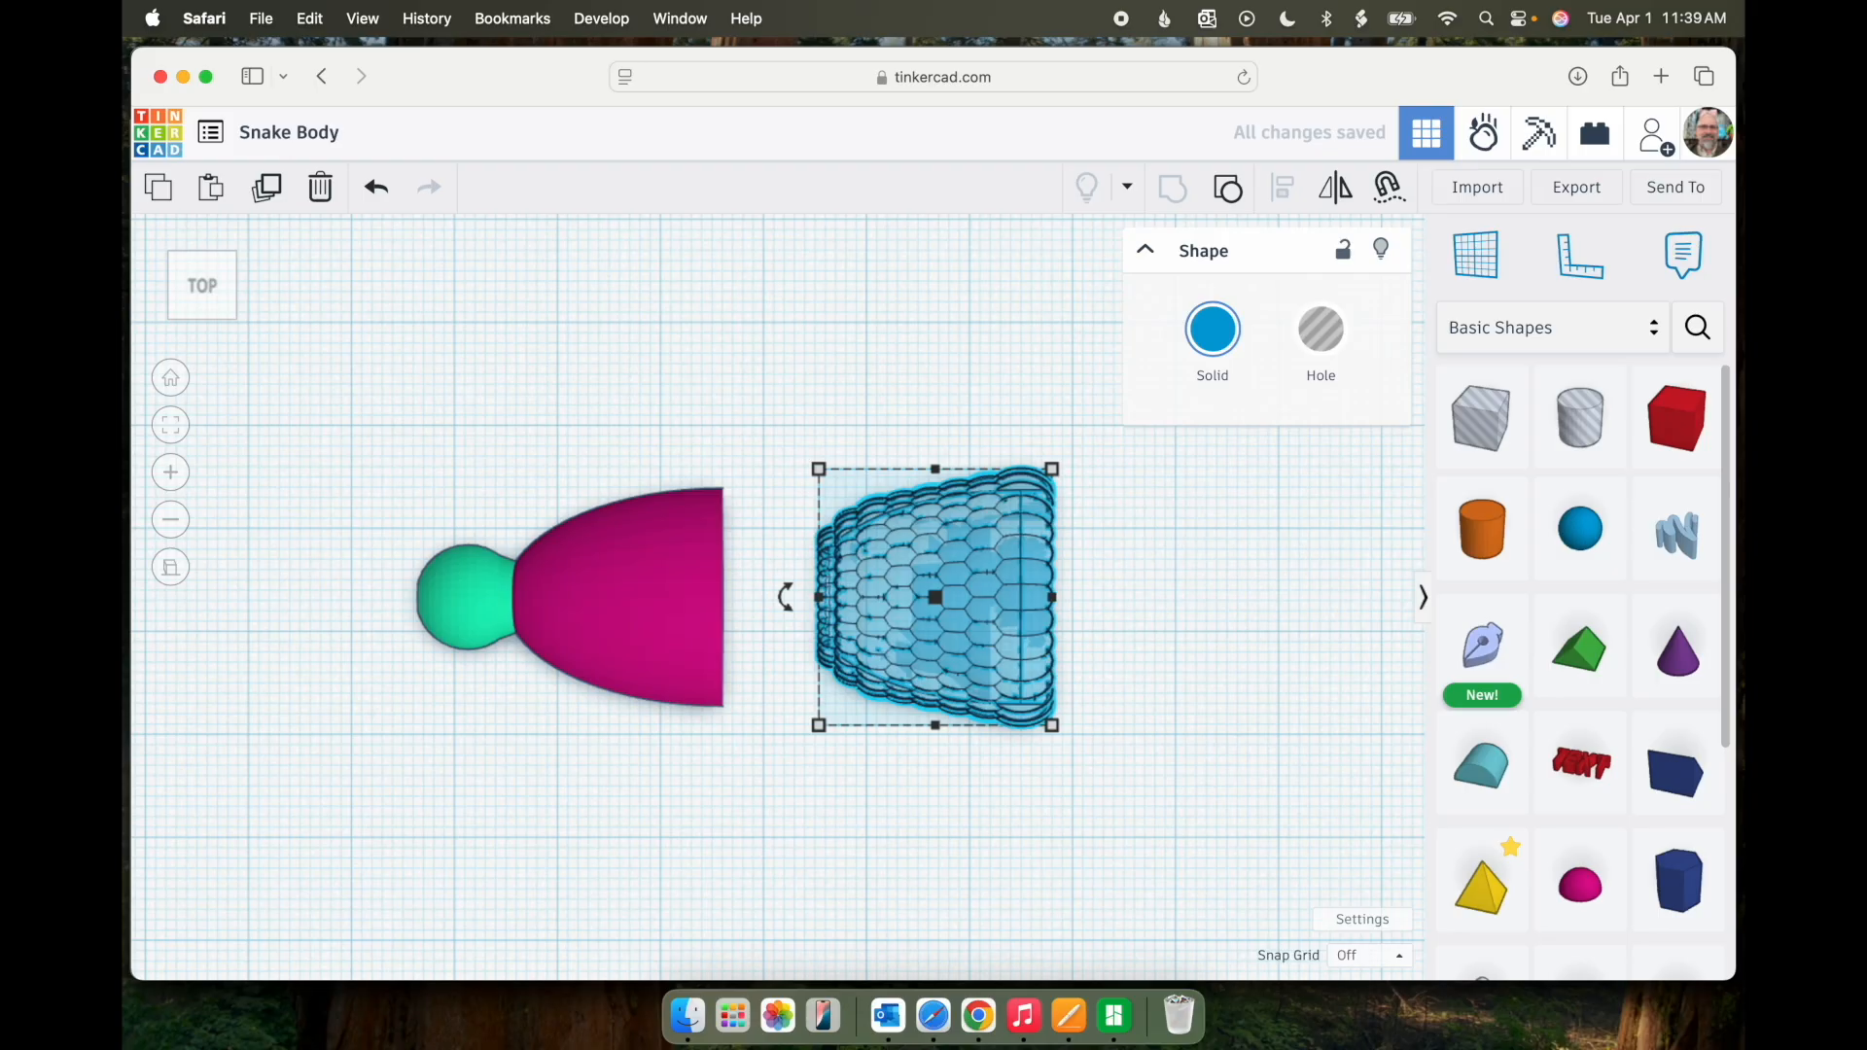
left_click(1391, 955)
left_click(1373, 823)
key("Left")
key("Left")
key("Left")
key("Left")
key("Left")
key("Left")
key("Left")
key("Left")
key("Left")
key("Left")
key("Left")
key("Left")
key("Left")
key("Left")
key("Left")
key("Left")
key("Left")
key("Left")
key("Left")
key("Left")
key("Left")
key("Left")
key("Left")
key("Left")
key("Left")
key("Left")
key("Left")
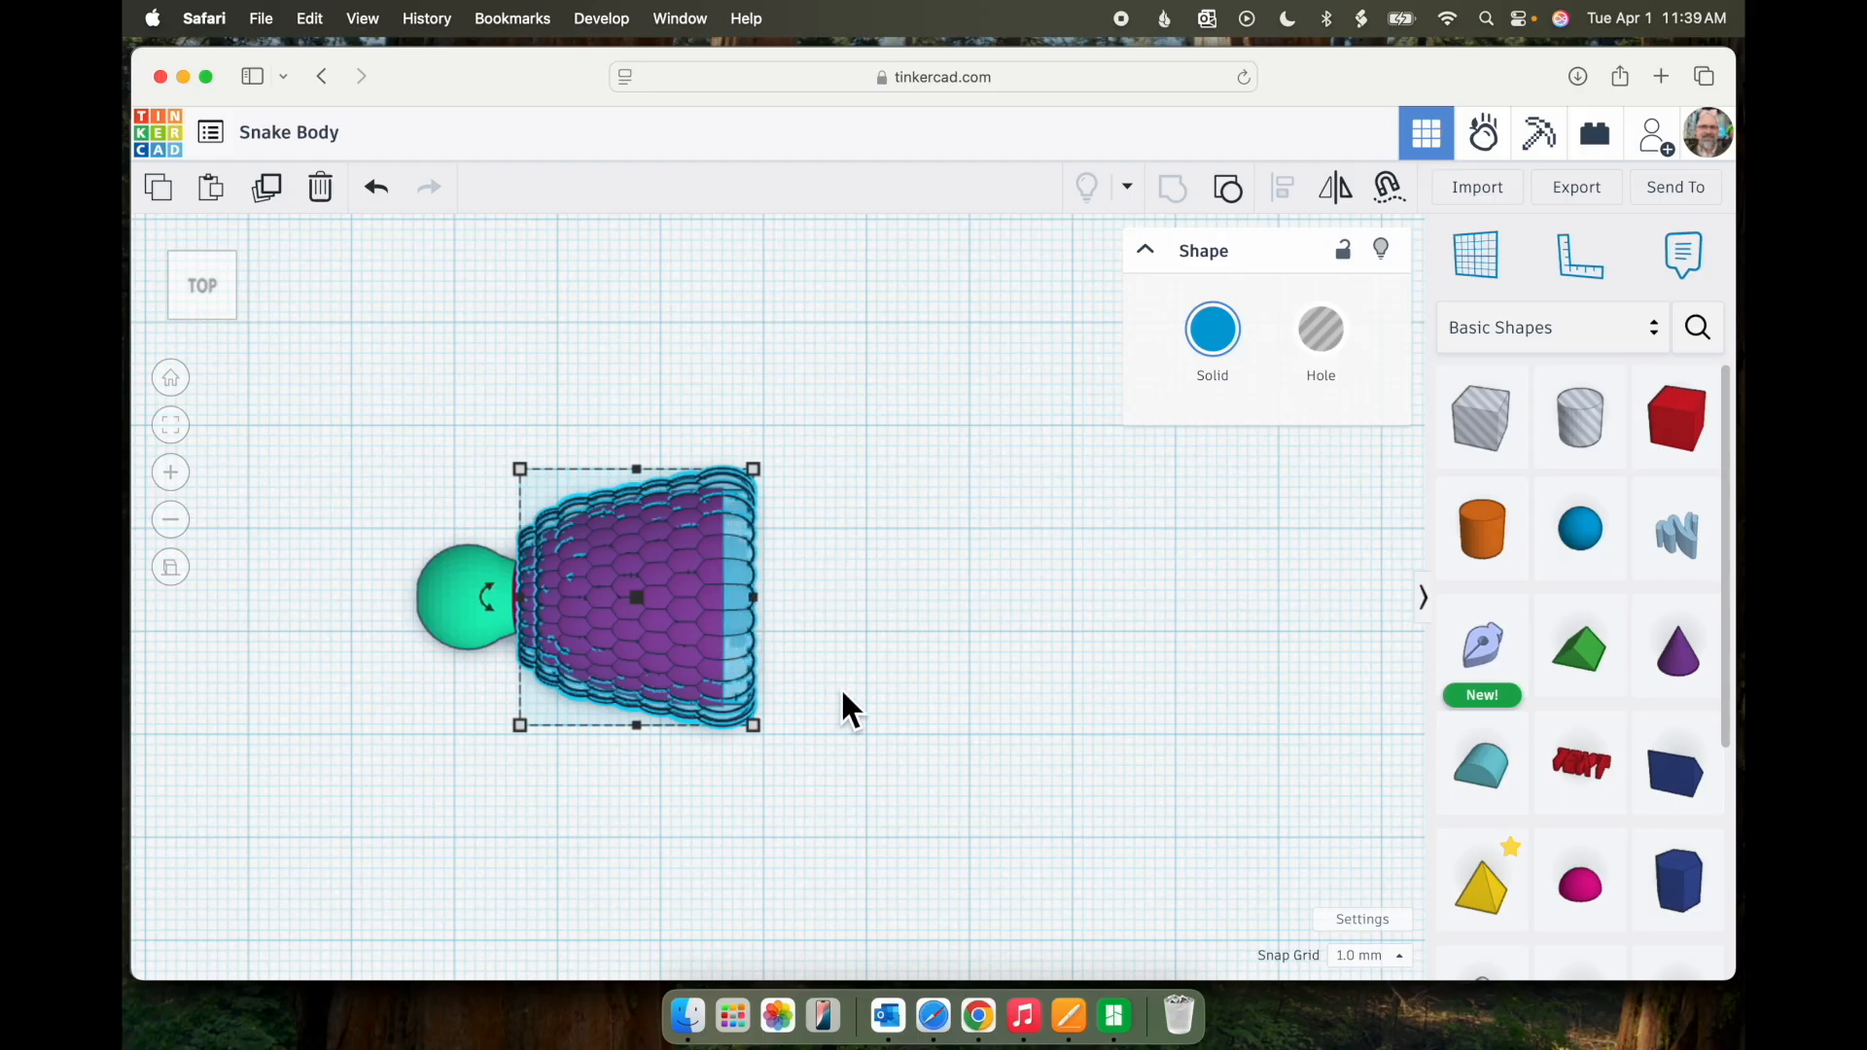
right_click_drag(859, 809, 1029, 687)
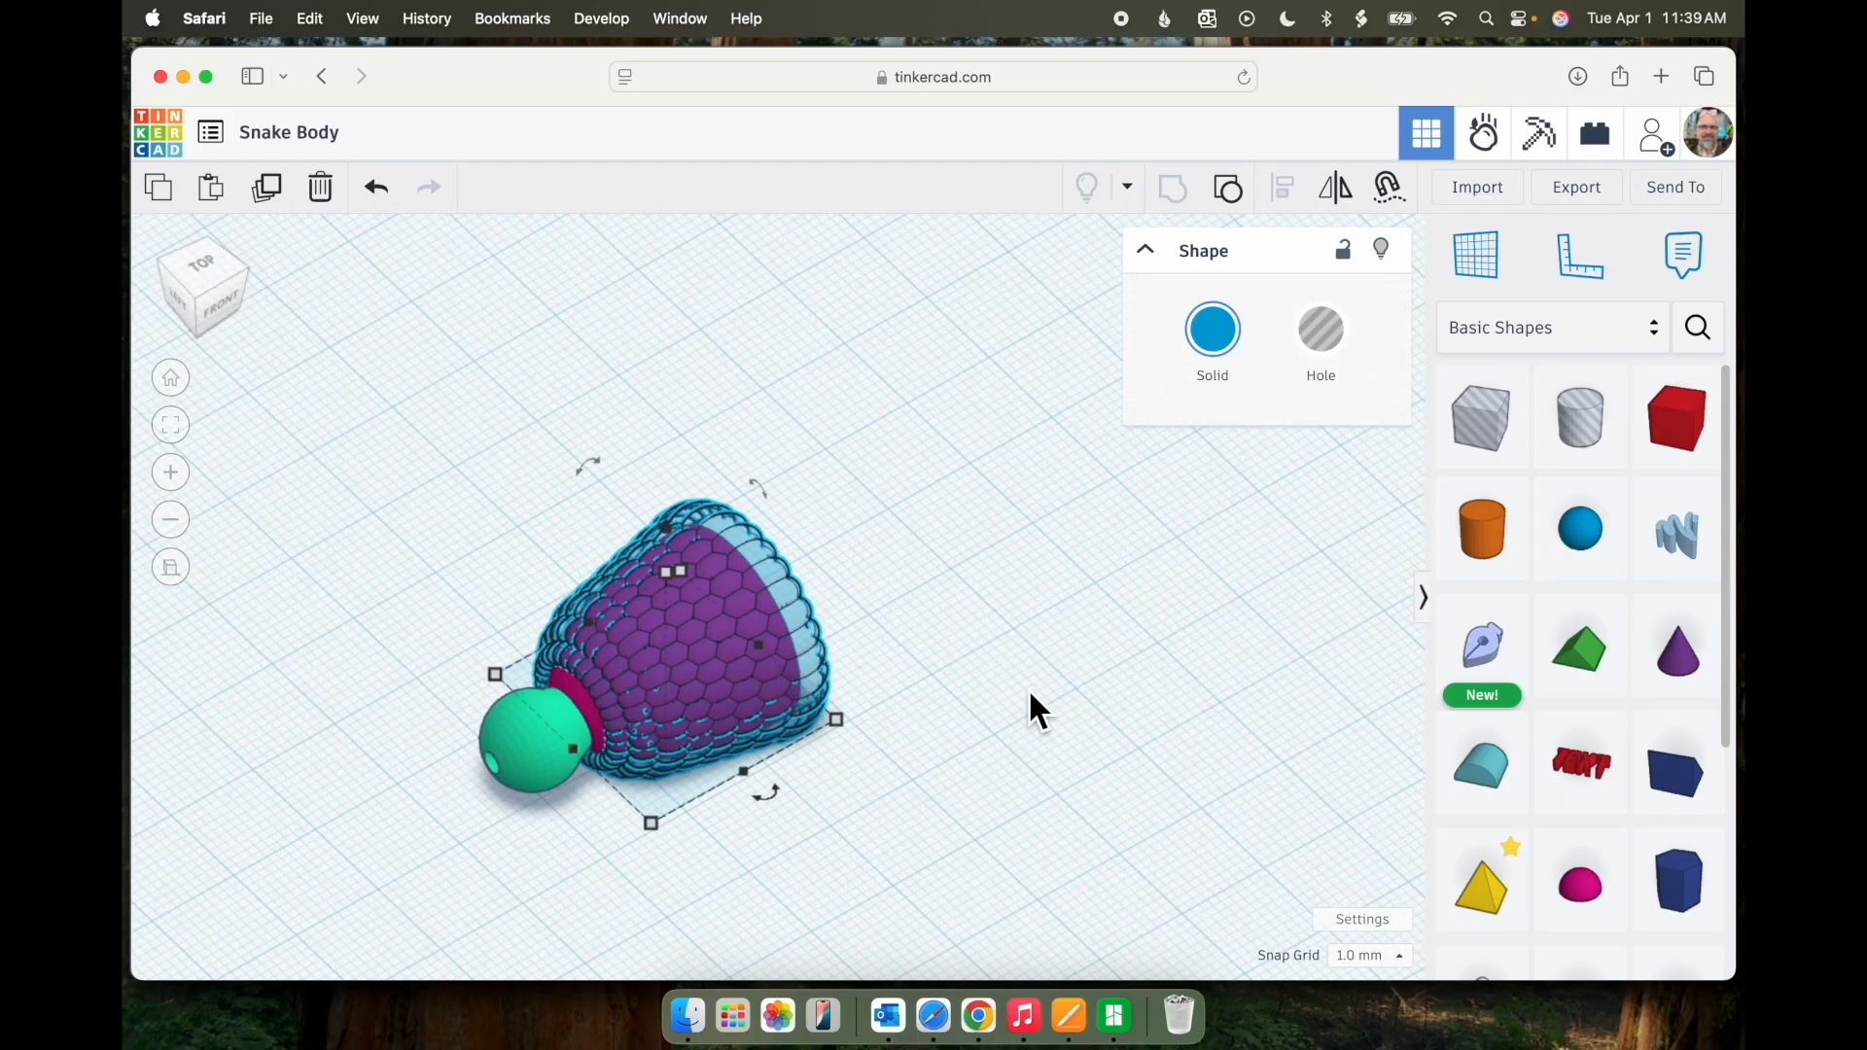
left_click(813, 625)
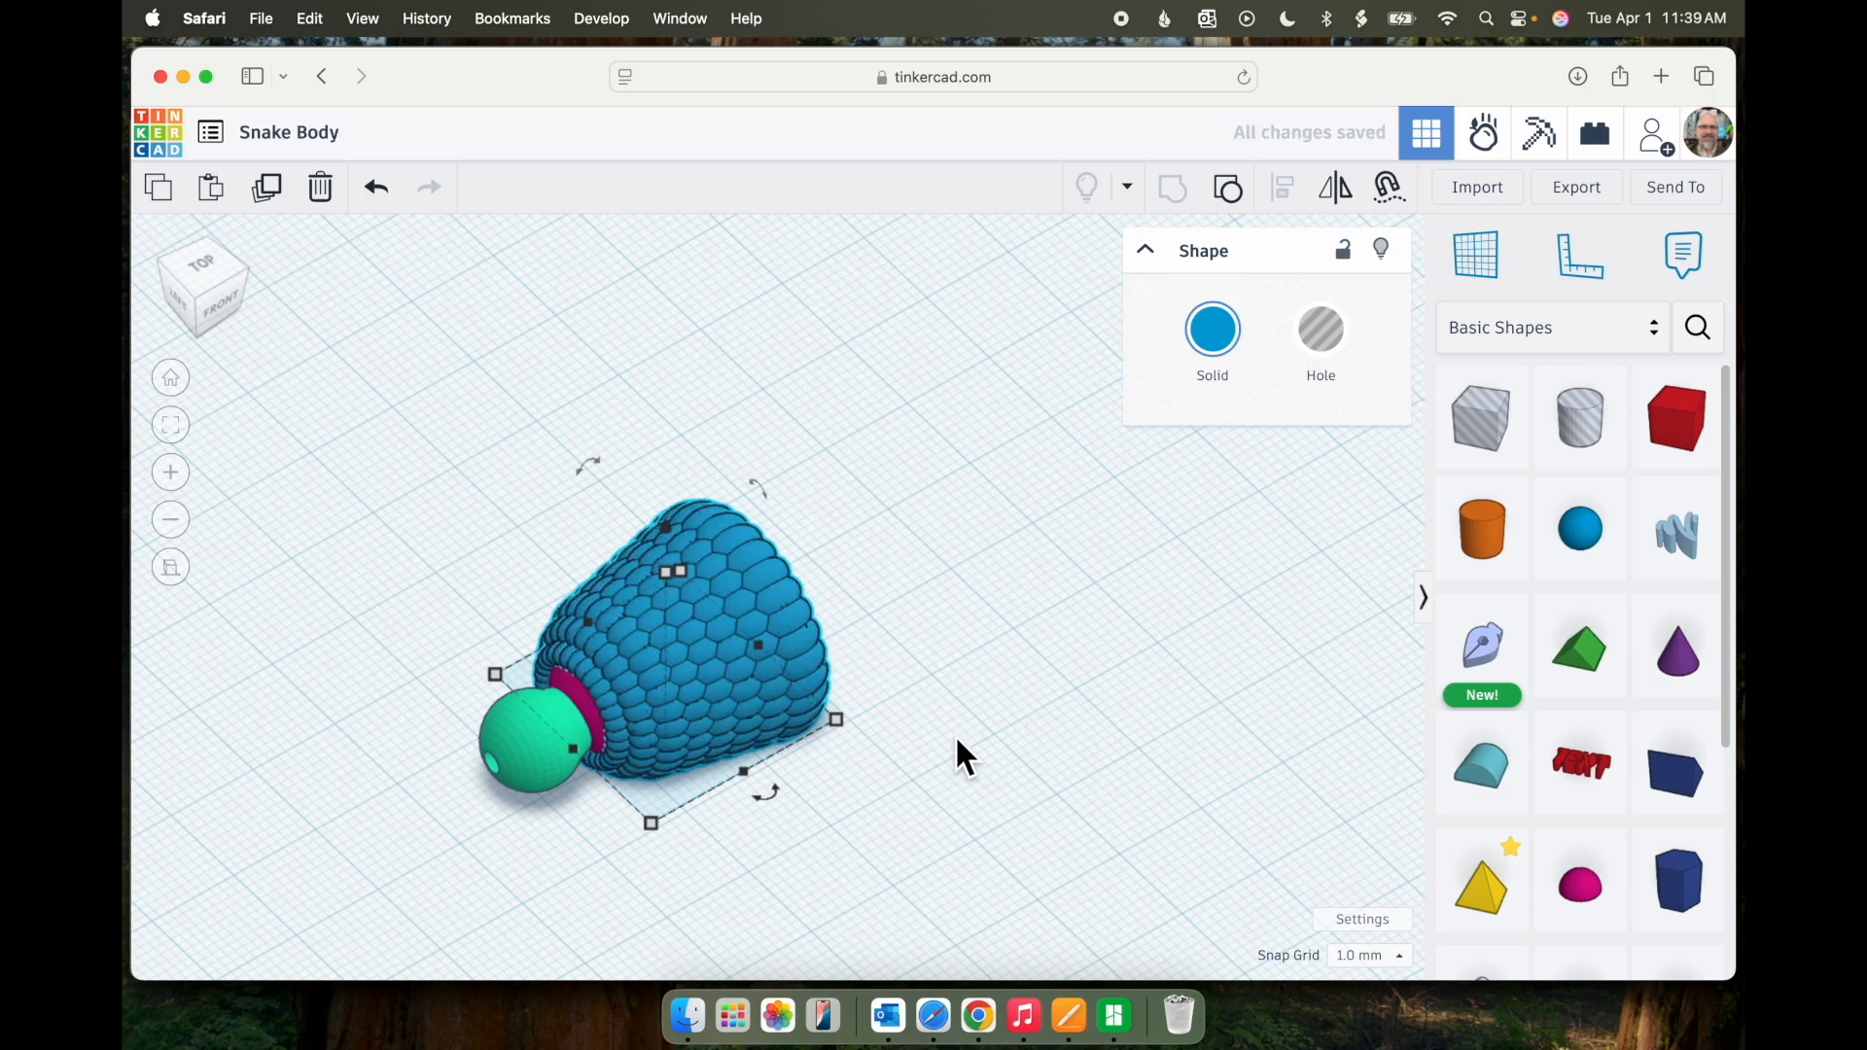
- Add a box hole, stretch it across the footprint of the ball and scaled body, and lower it 30 mm
right_click_drag(947, 751, 820, 884)
left_click(220, 272)
left_click_drag(1496, 421, 458, 546)
left_click_drag(564, 646, 792, 743)
right_click_drag(962, 761, 958, 559)
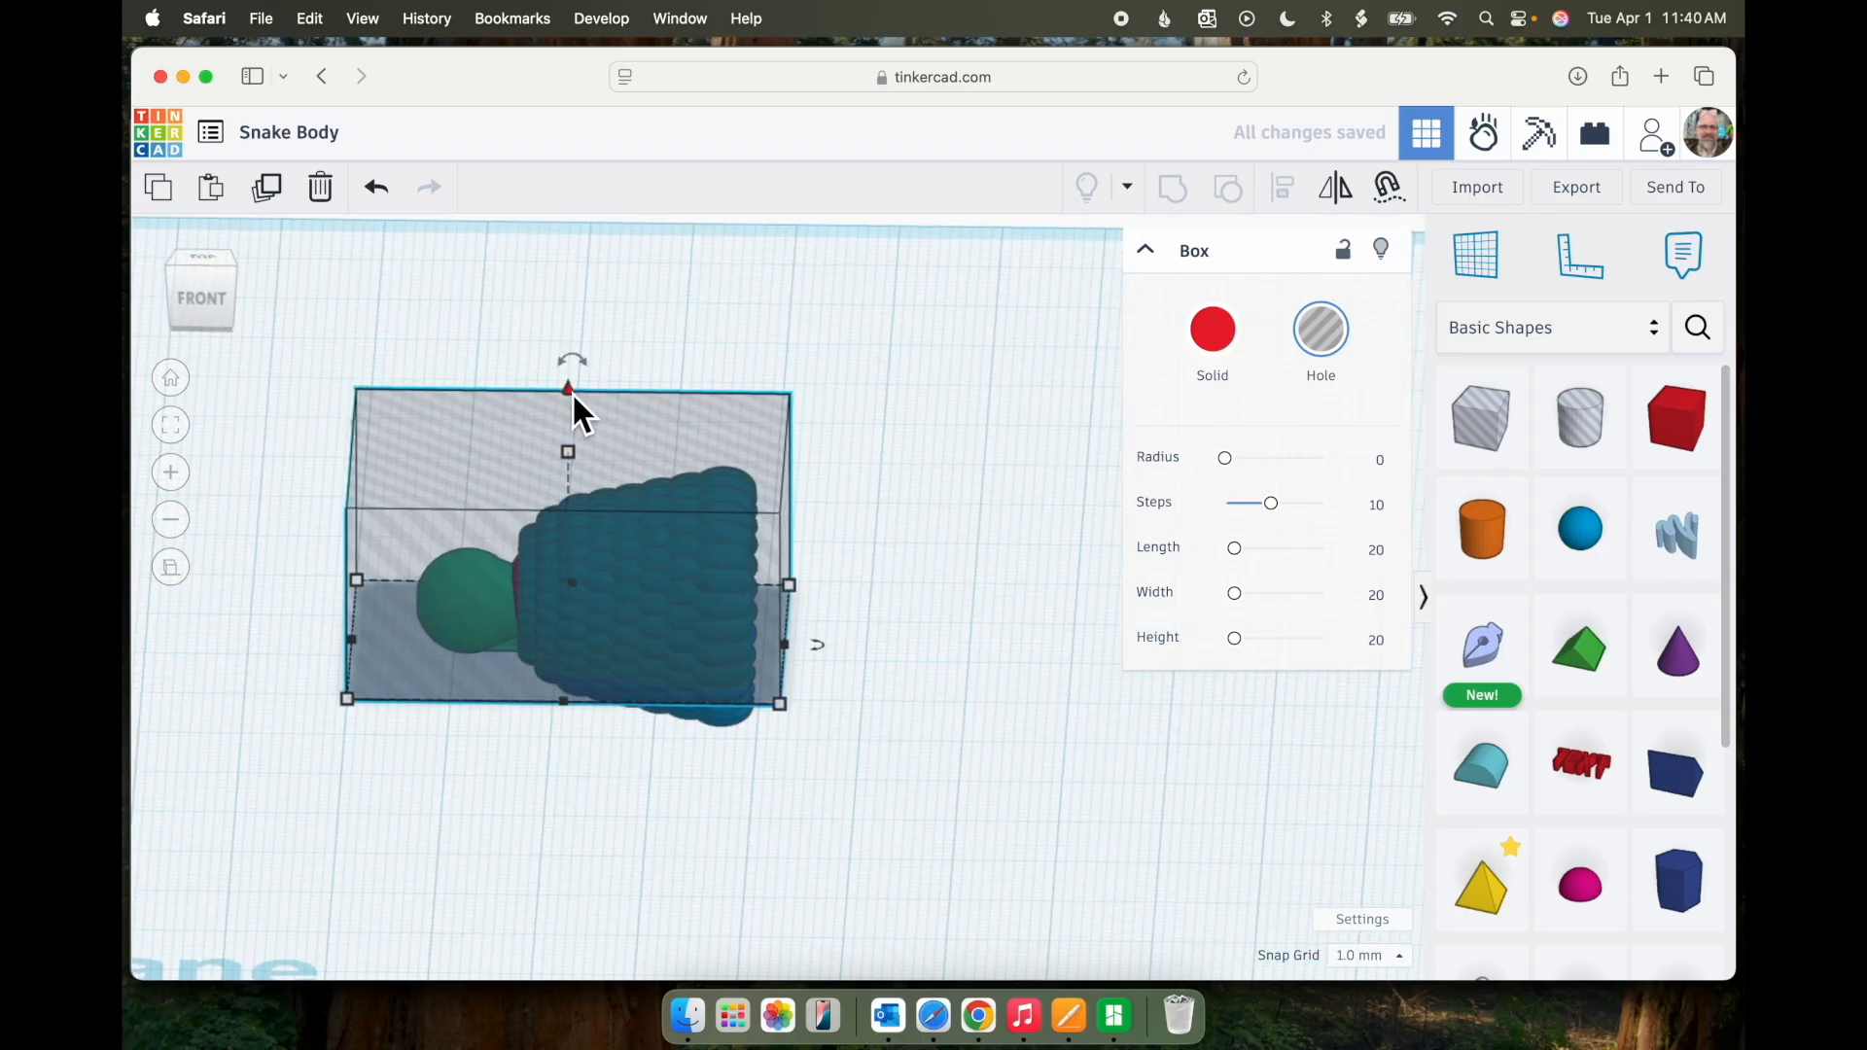
left_click_drag(569, 391, 981, 680)
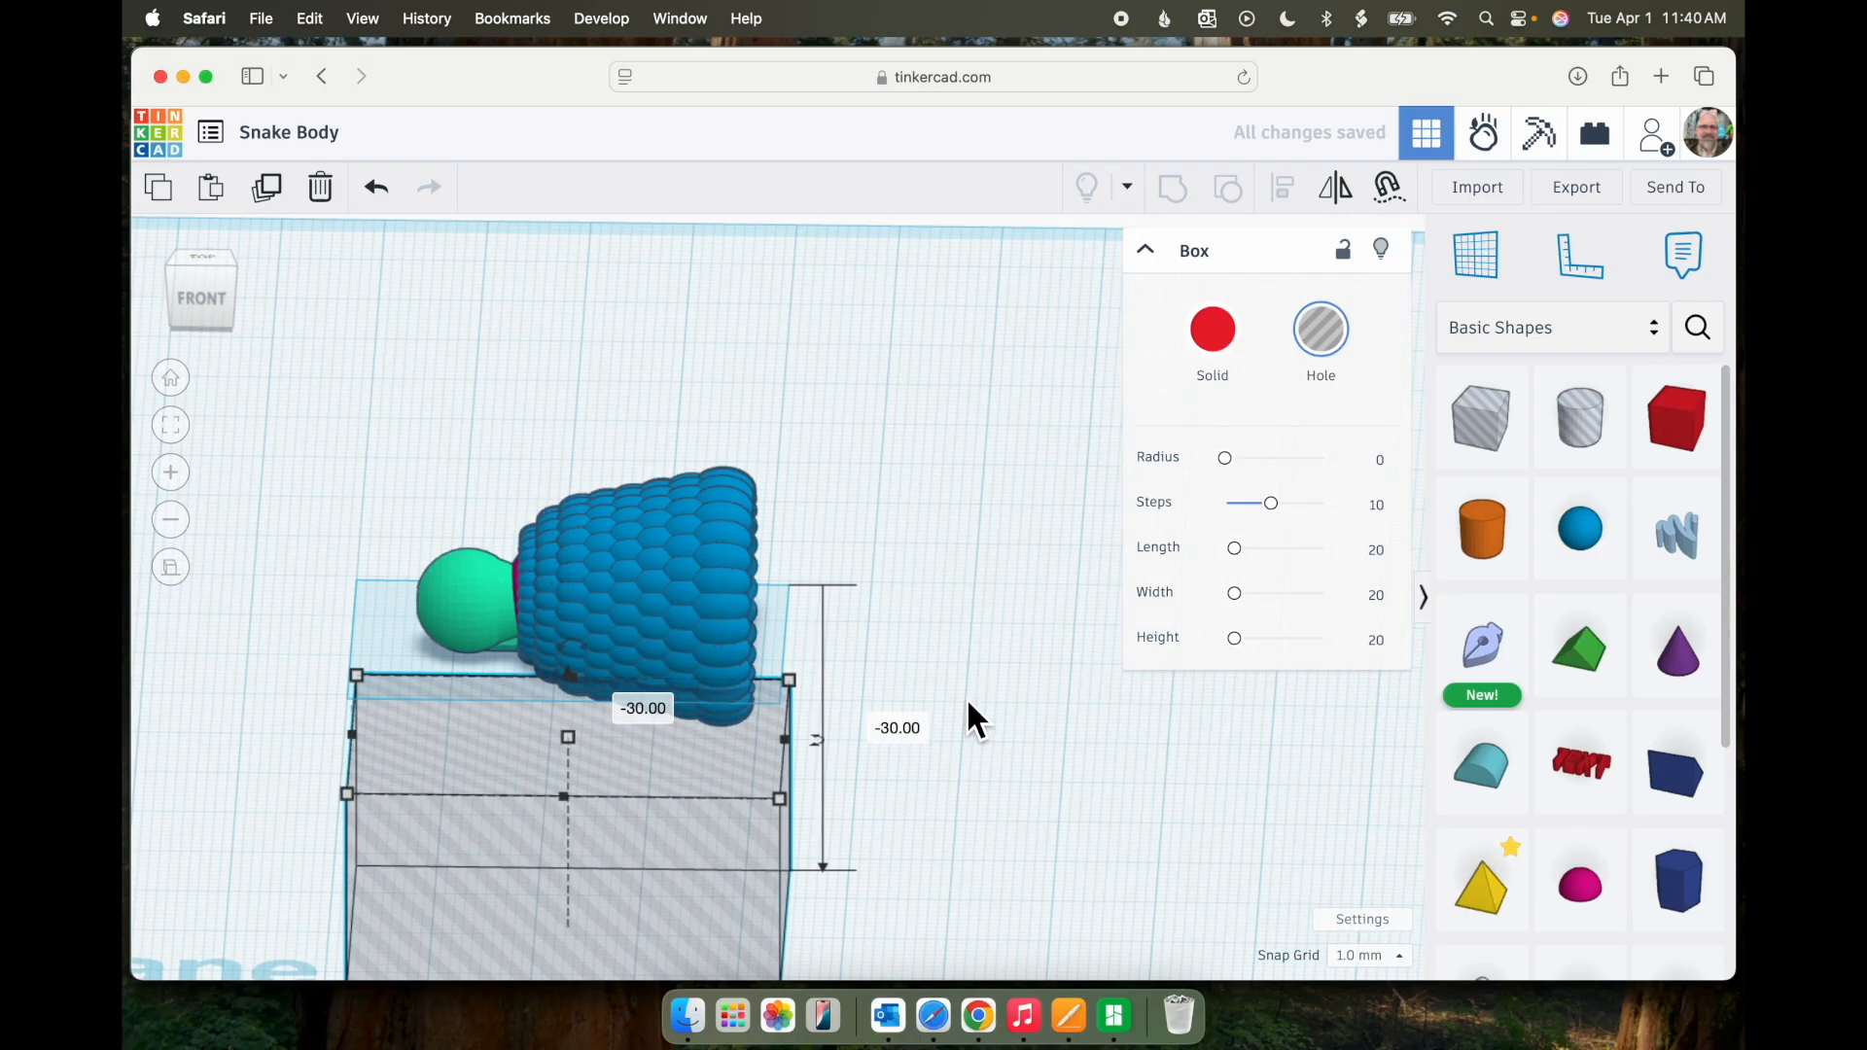
- Select every shape and group them so the lowered box hole trims the underside of the snake segment
right_click_drag(886, 714, 420, 399)
key("super+a")
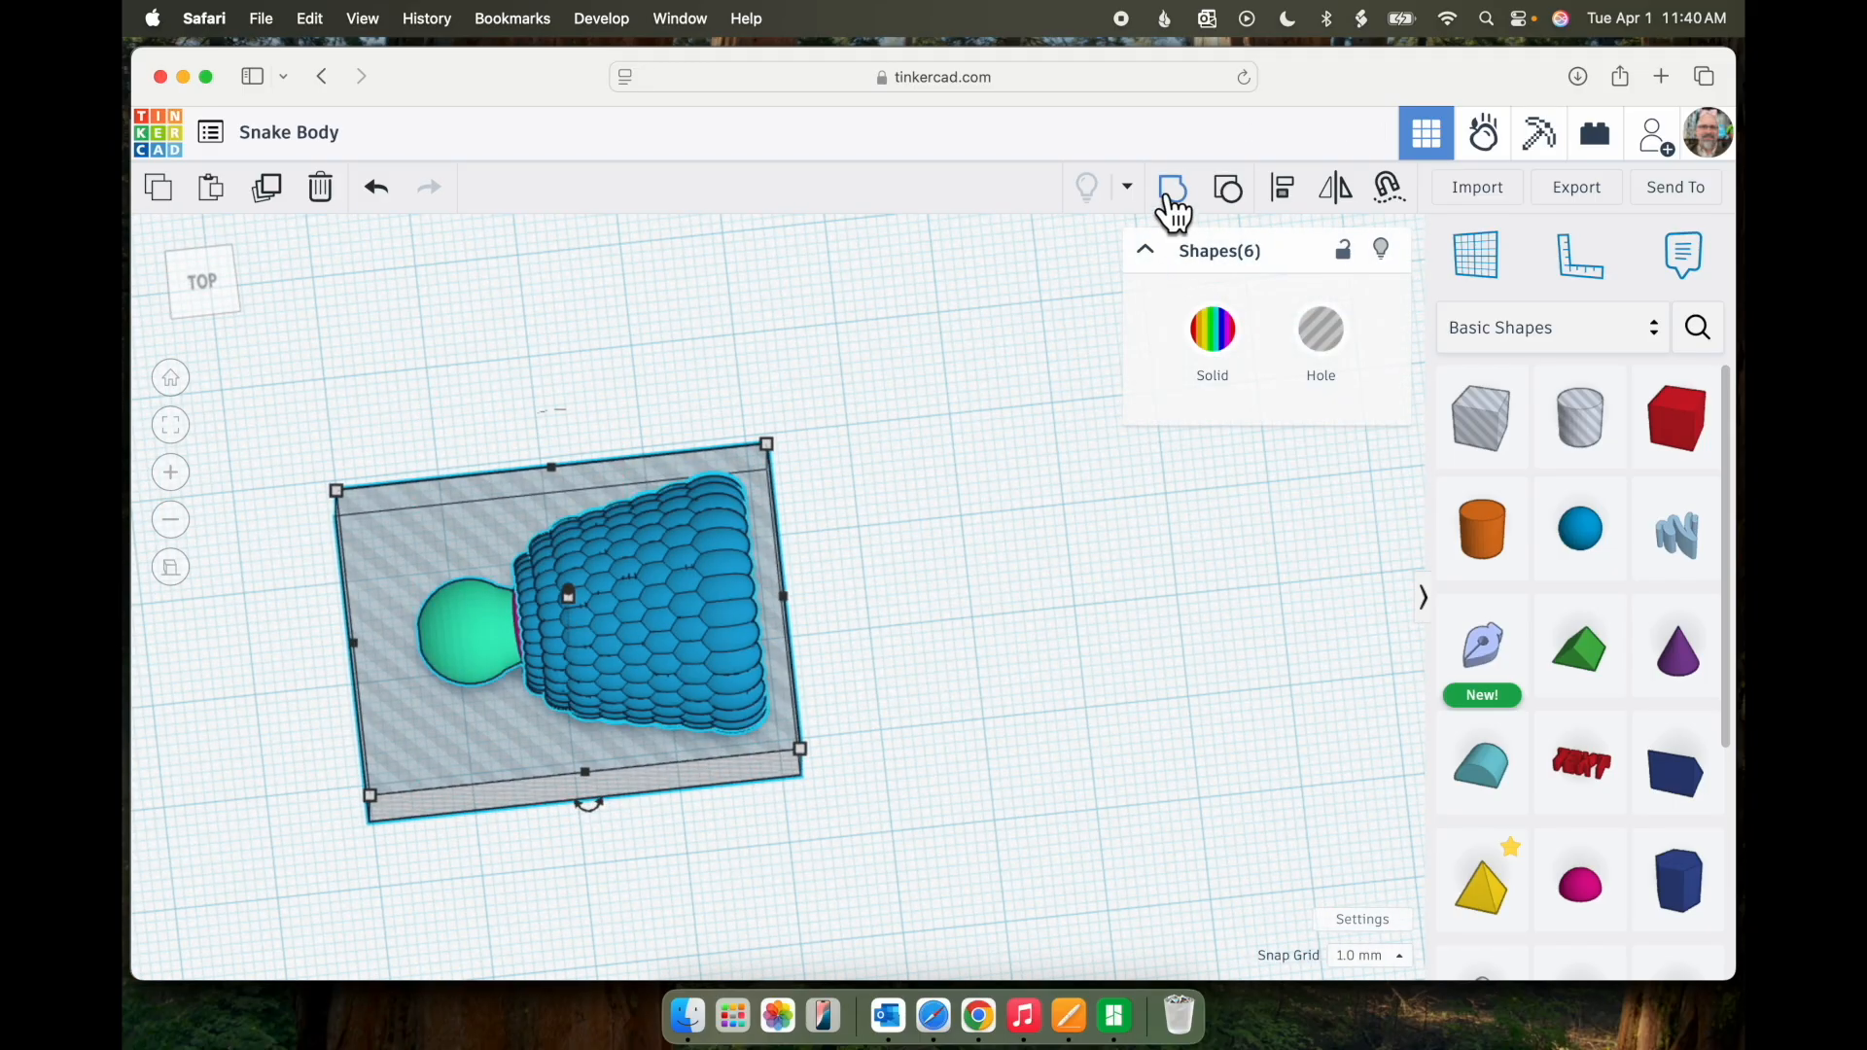
left_click(1172, 188)
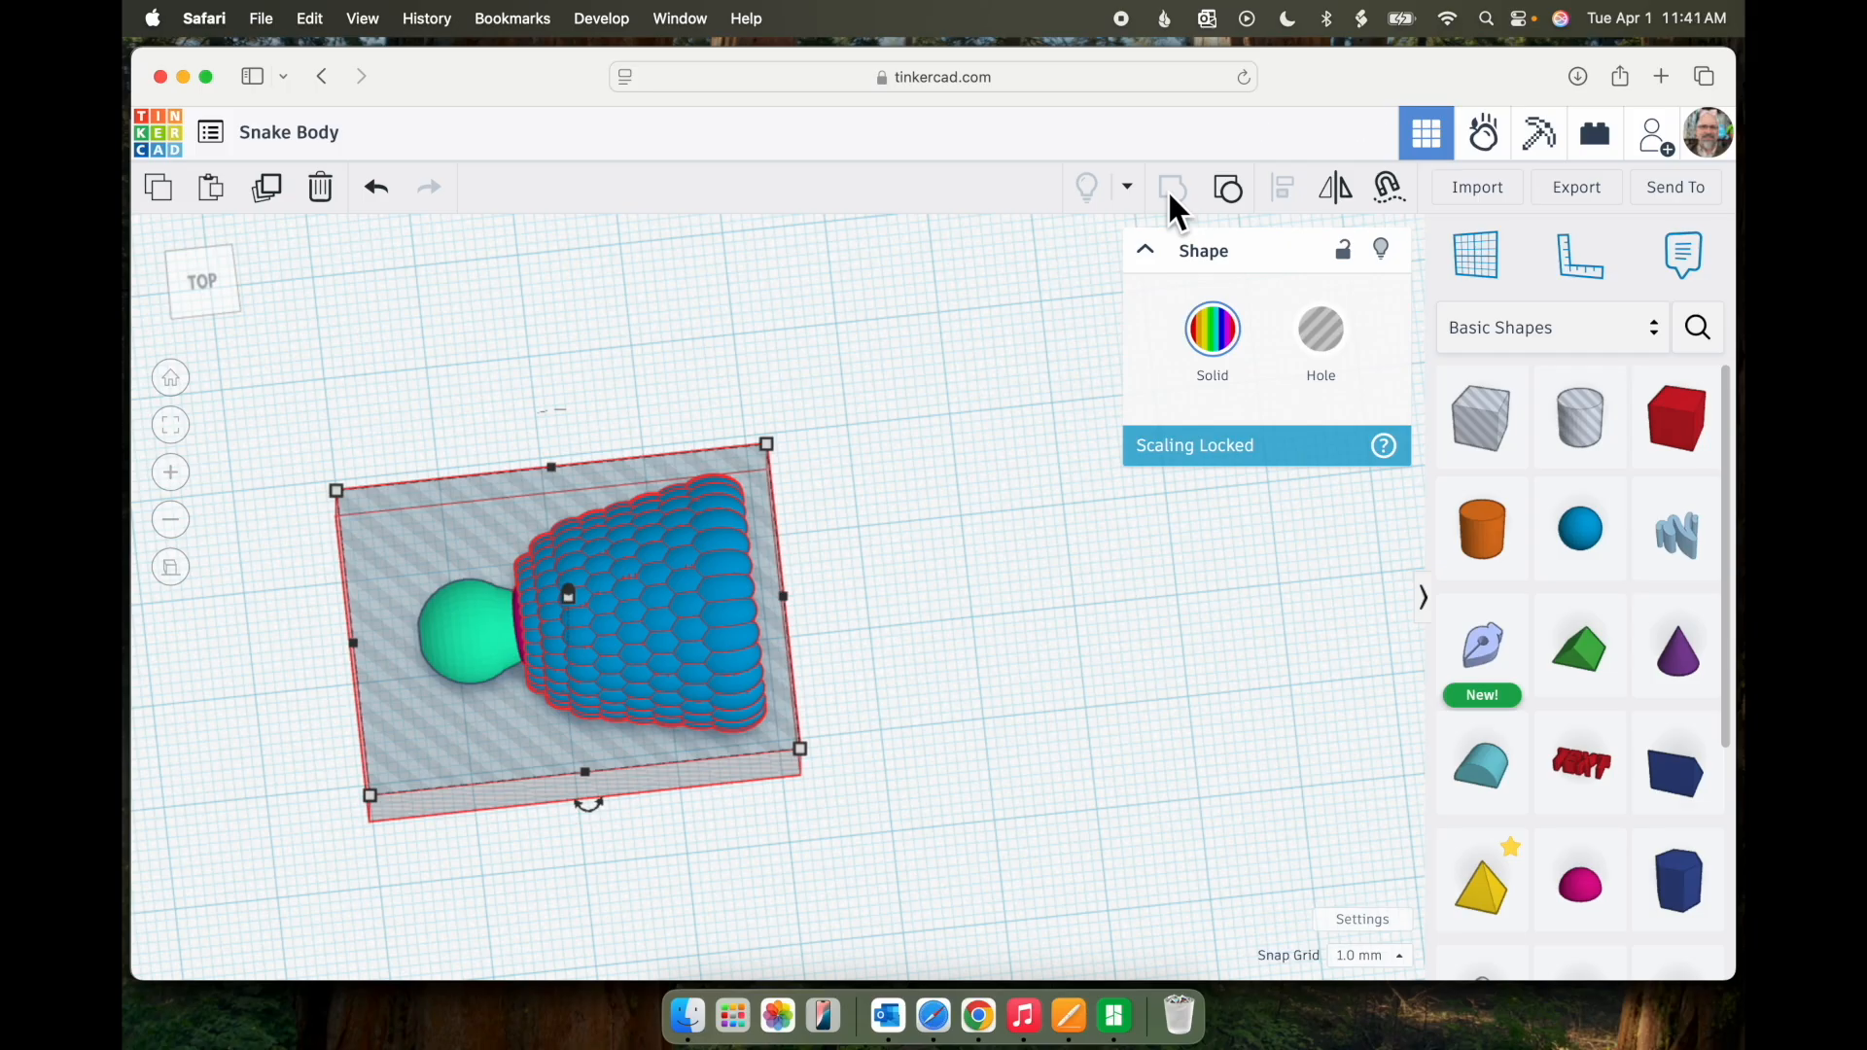
right_click_drag(992, 665, 1013, 590)
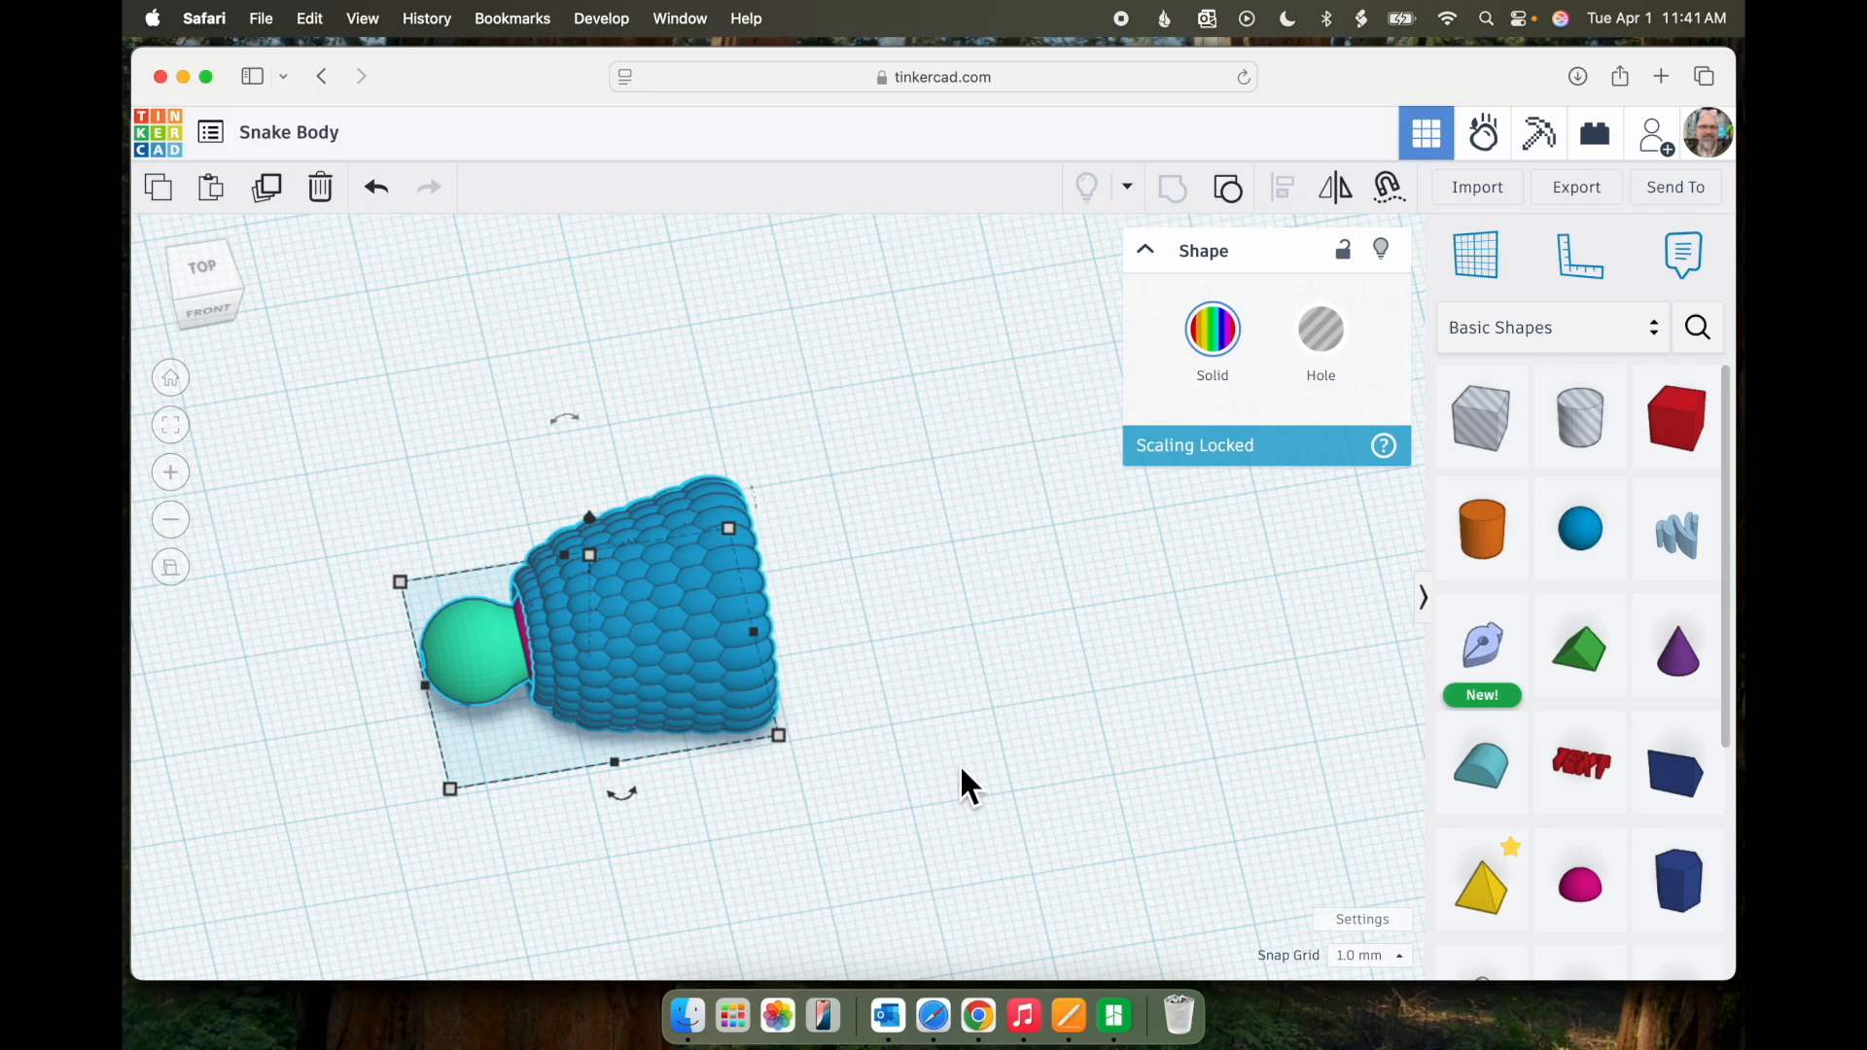
left_click(978, 717)
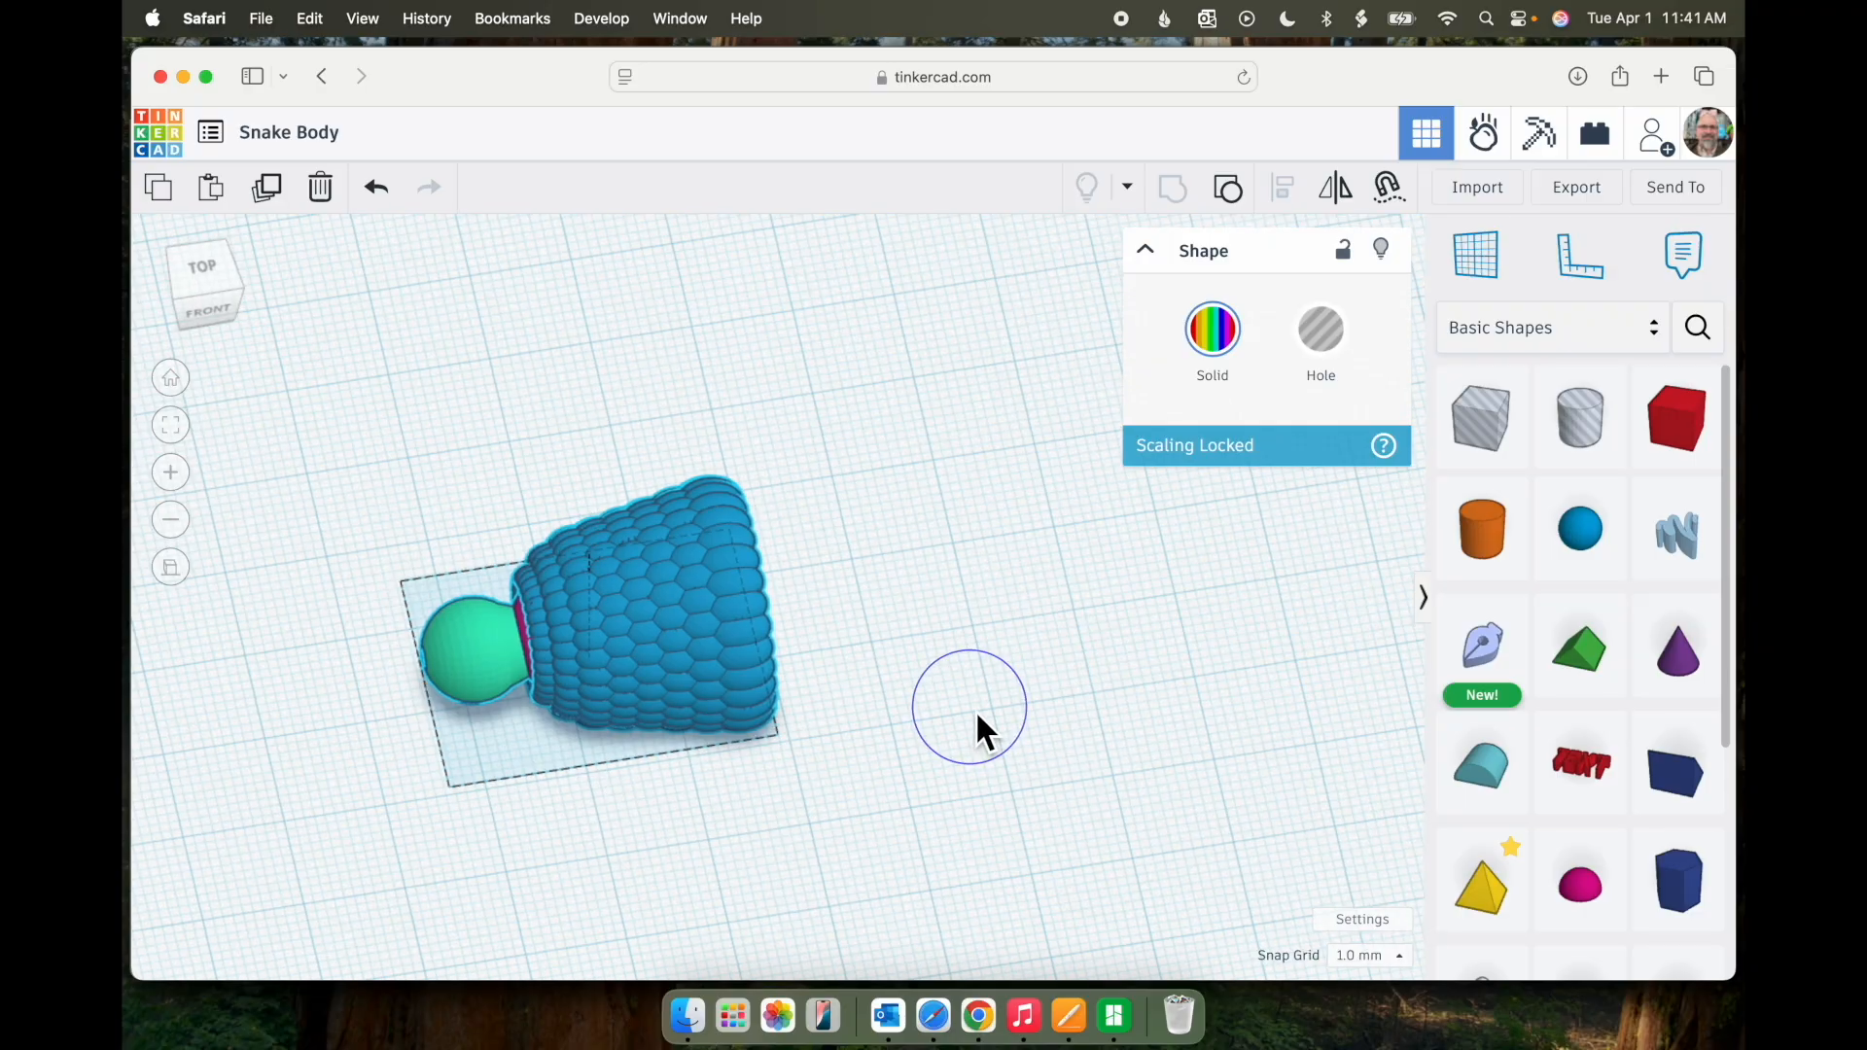